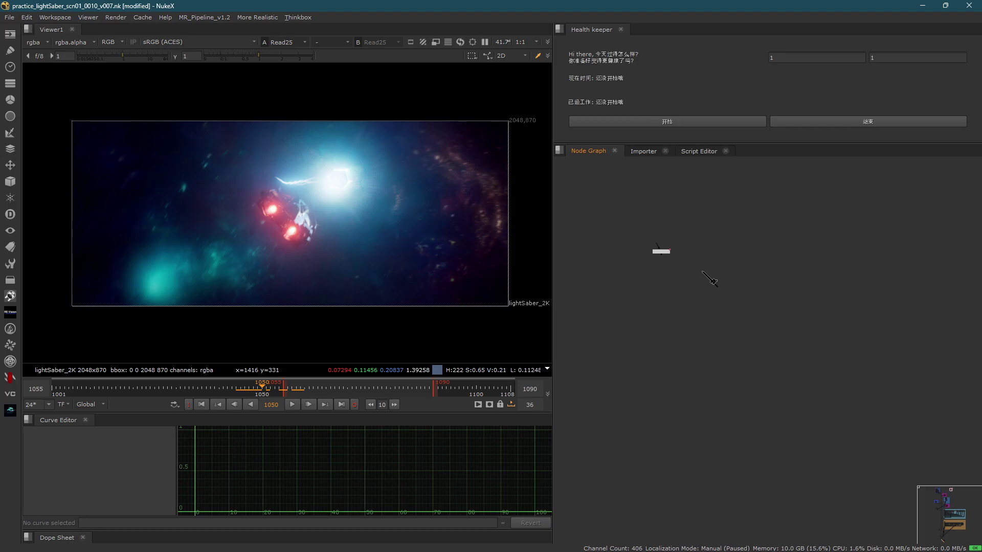
left_click_drag(181, 123, 389, 286)
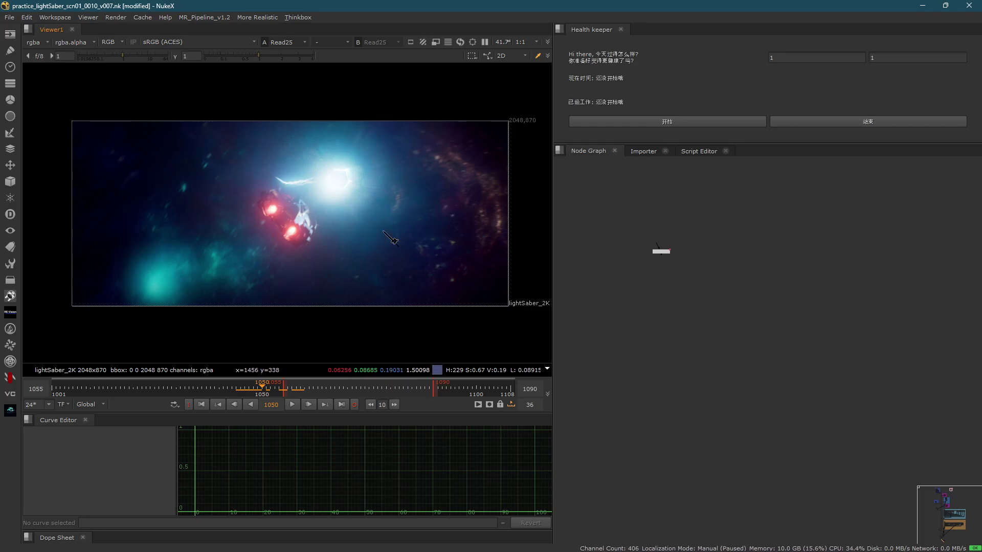
left_click_drag(226, 152, 385, 283)
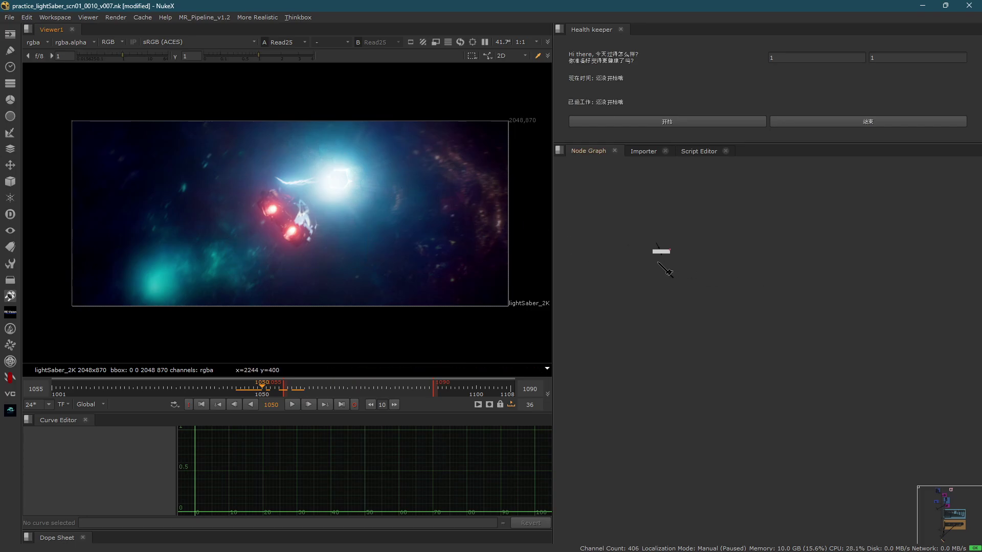
- Open the NoOp1 node's properties clear of the node graph, and bring up its user knob manager
scroll(701, 263, "up", 4)
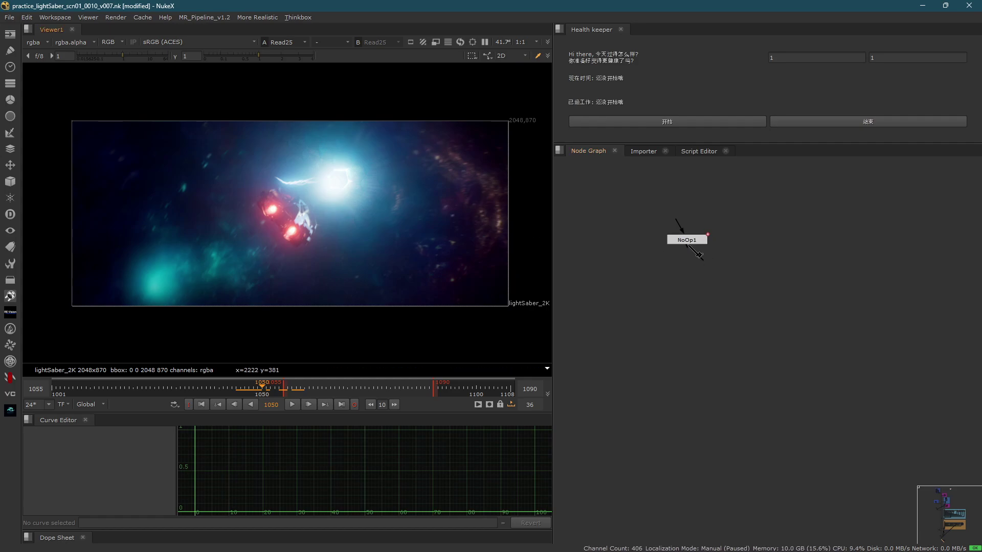
left_click_drag(642, 221, 768, 271)
double_click(690, 244)
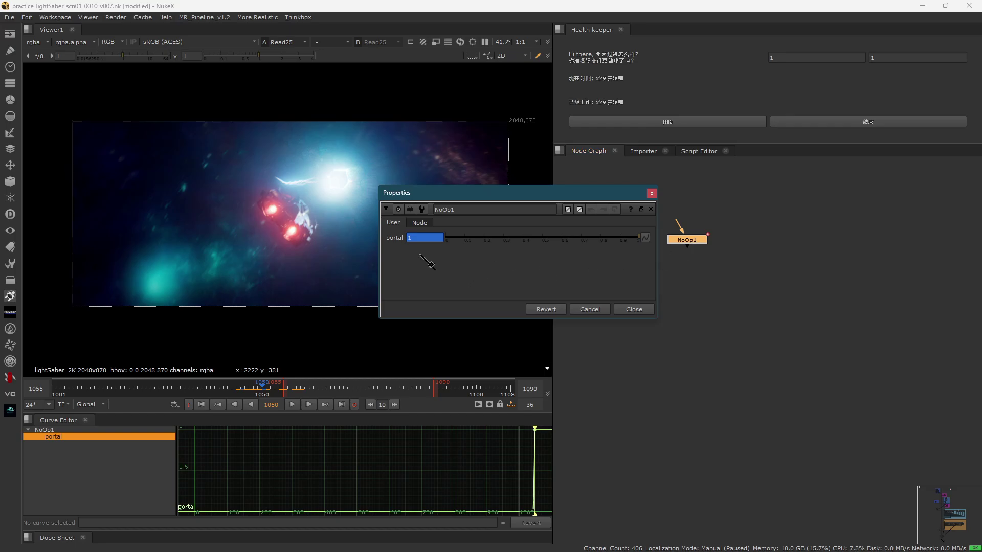
left_click_drag(457, 195, 522, 174)
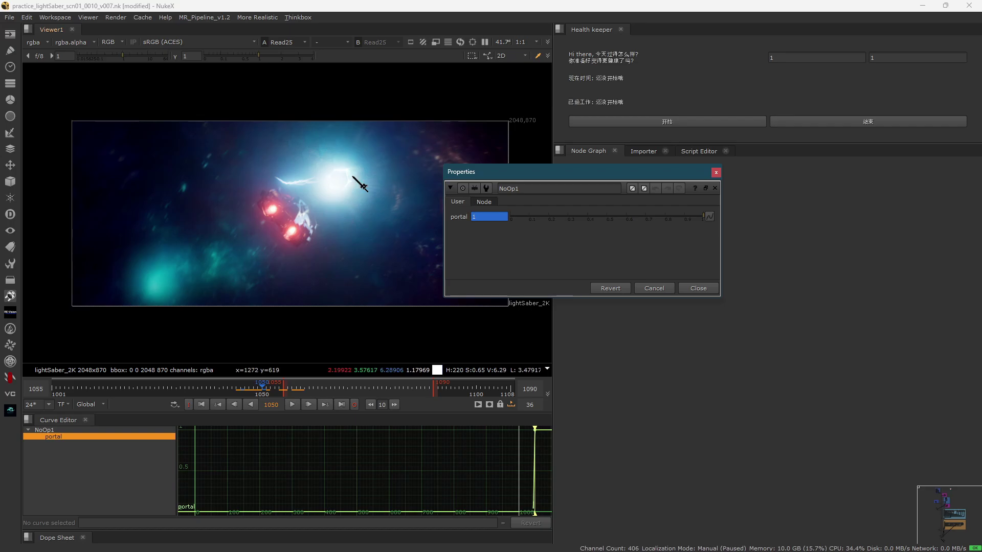
left_click_drag(523, 175, 557, 162)
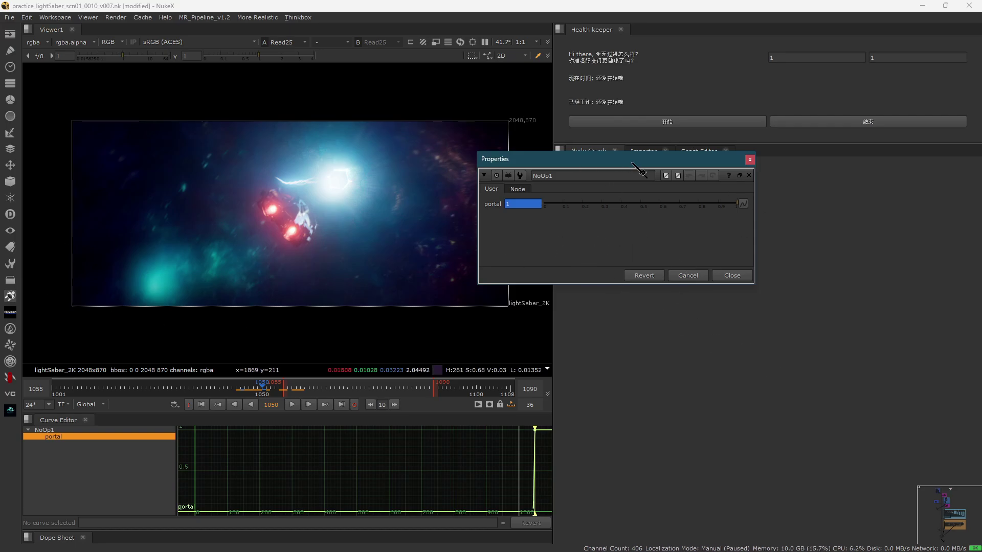
left_click_drag(632, 164, 480, 138)
left_click(747, 320)
scroll(726, 292, "down", 2)
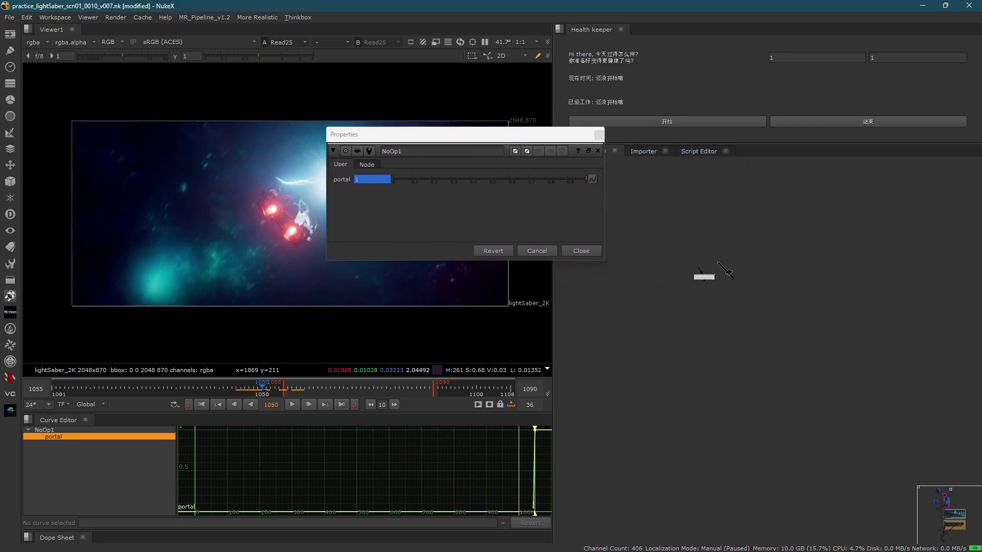
middle_click_drag(718, 263, 773, 180)
right_click(470, 206)
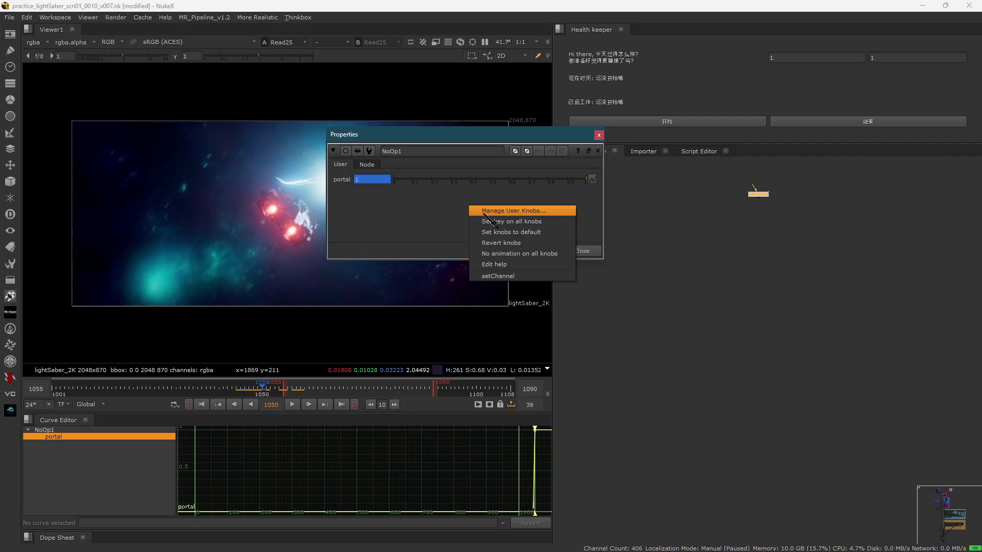
left_click(498, 212)
left_click(557, 232)
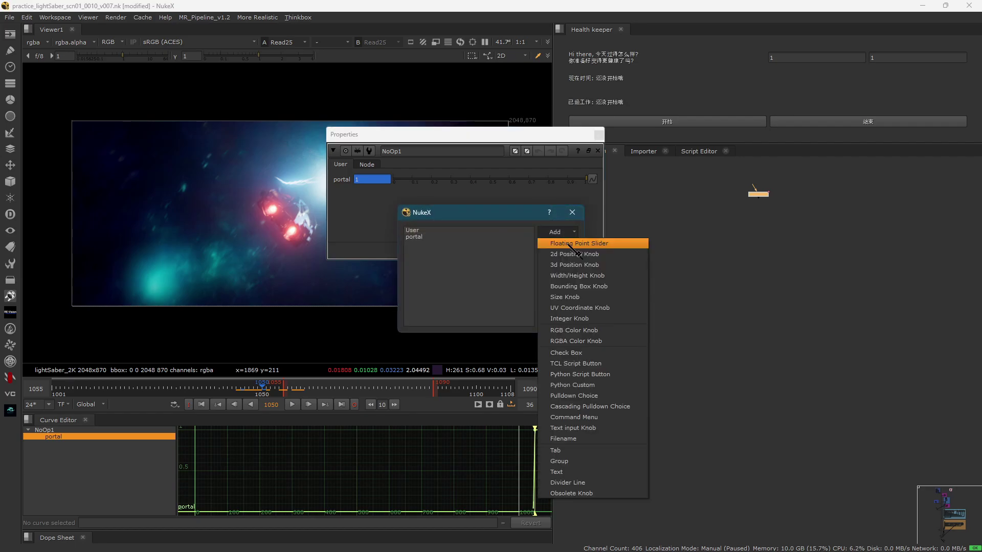
left_click(578, 243)
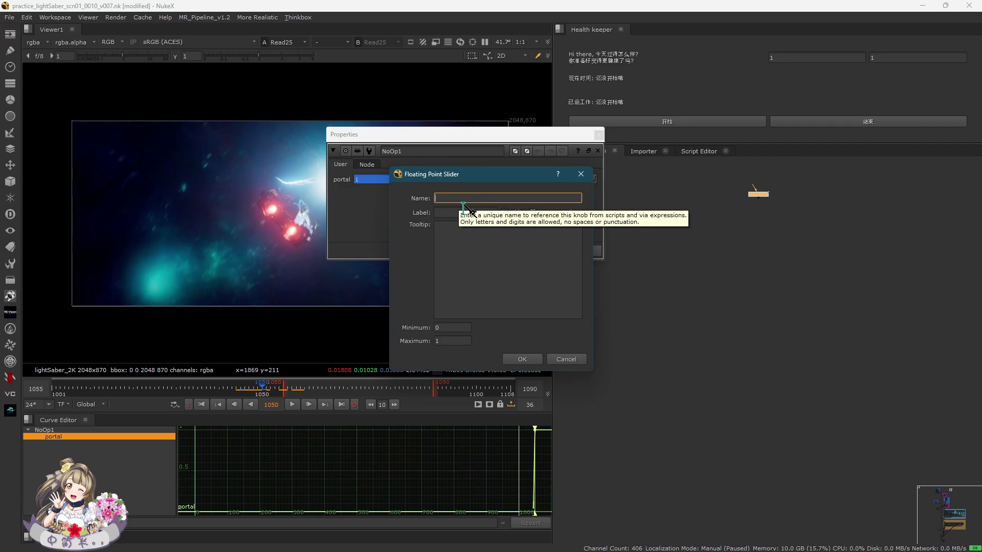
type("color")
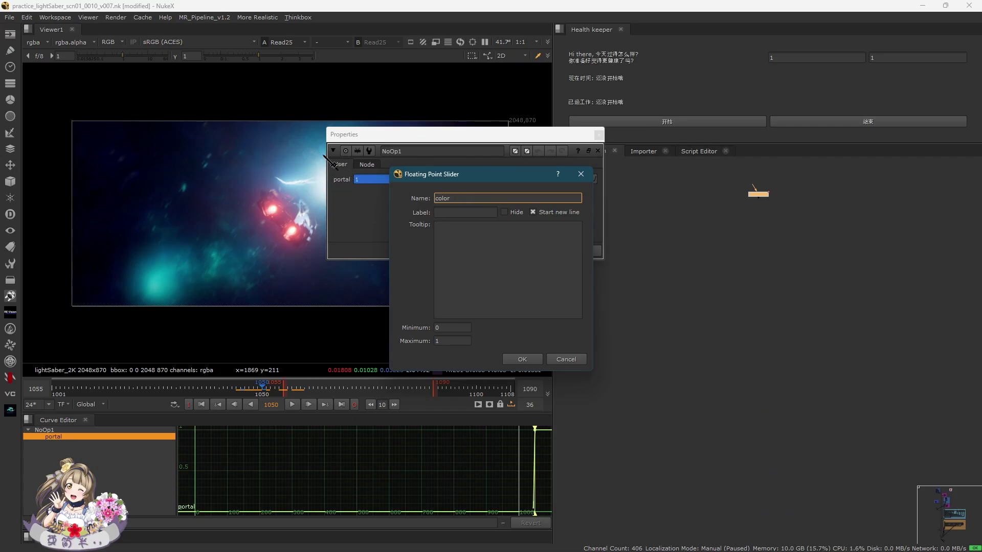
left_click(453, 214)
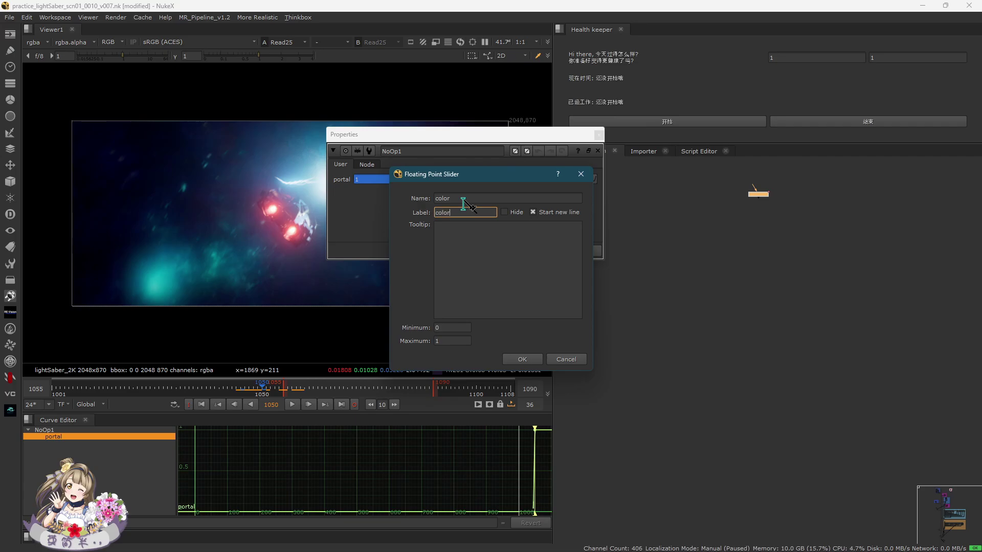
type("color")
left_click(522, 359)
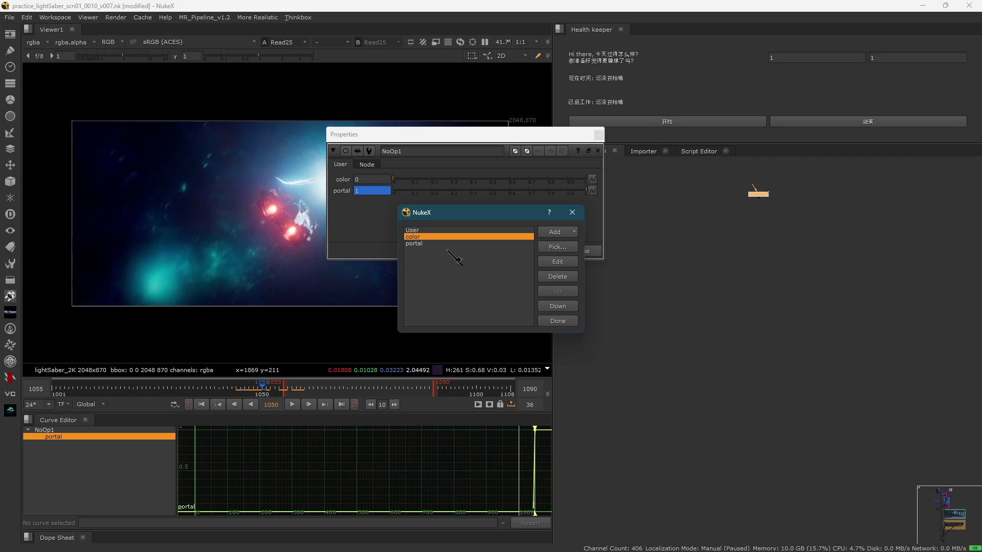
left_click(555, 276)
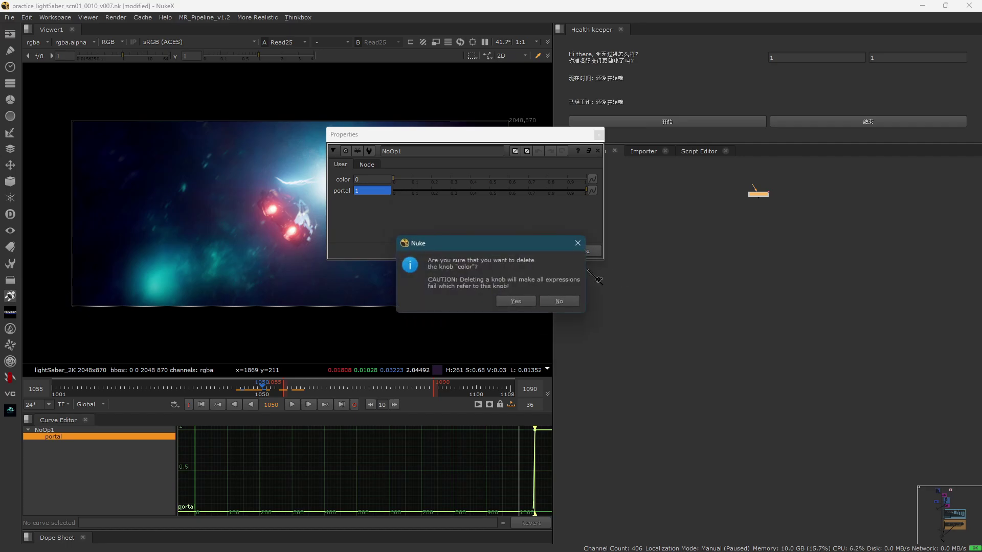
left_click(520, 305)
- Add an RGB Color Knob named and labelled "color" to NoOp1, and set it to 1 with separate red, green and blue values
left_click(561, 233)
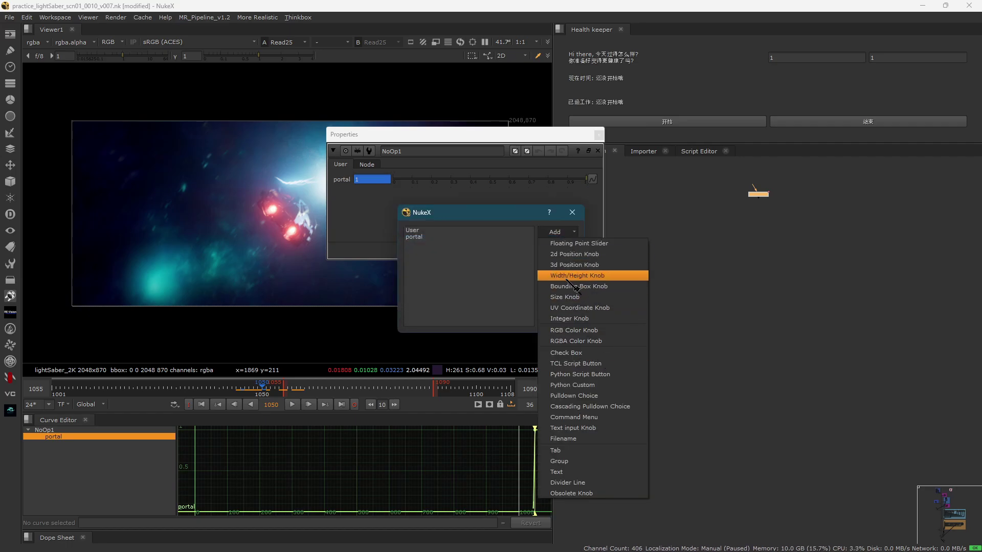
left_click(593, 331)
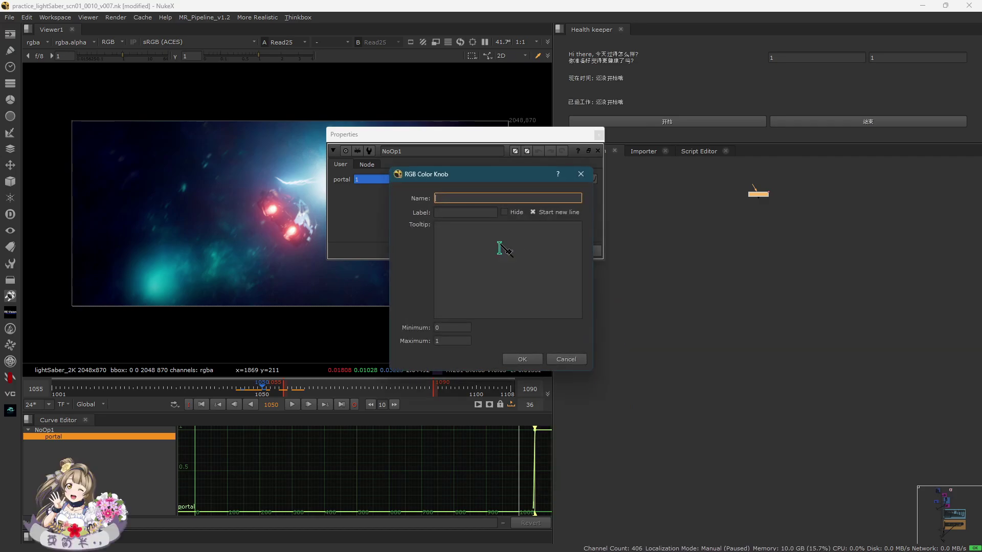
type("color")
key("Tab")
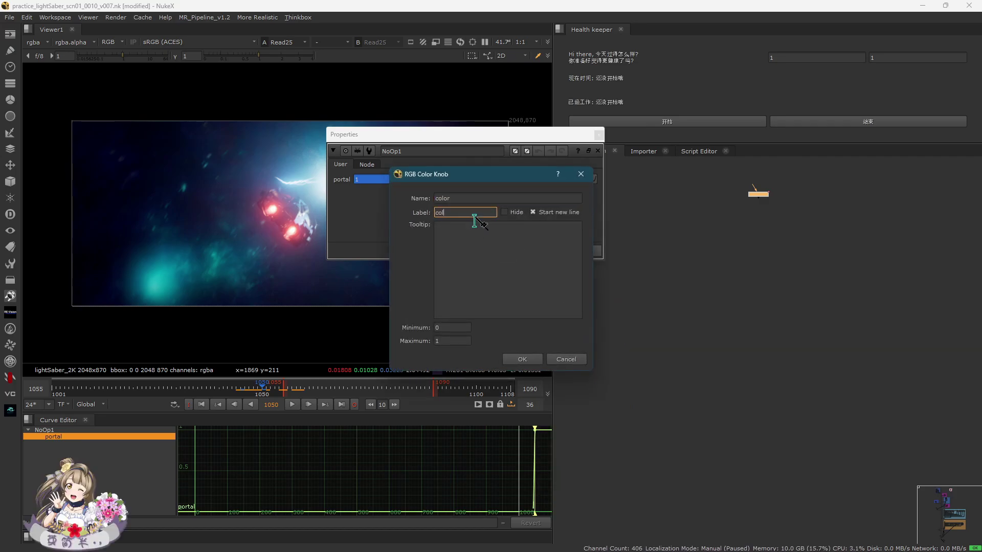
type("color")
left_click(522, 359)
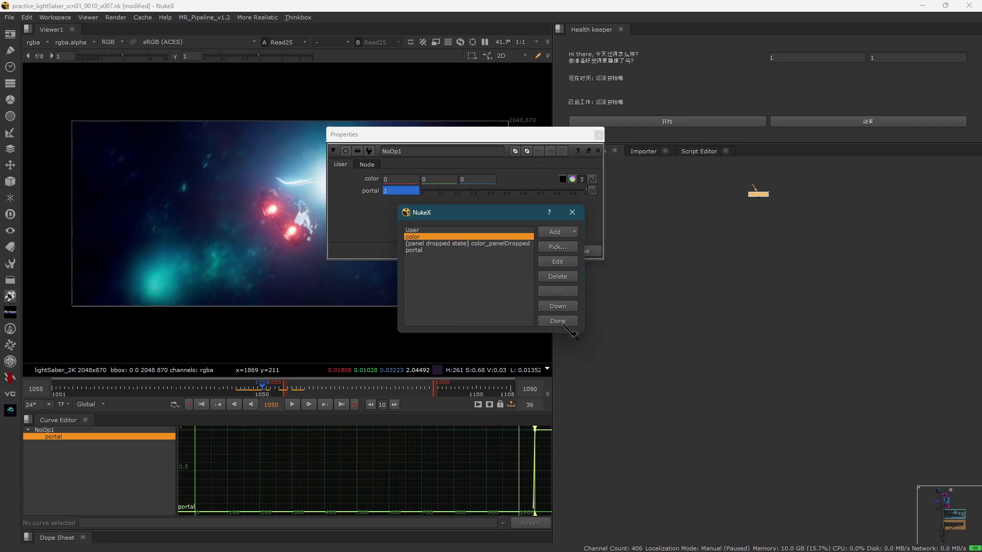
left_click(557, 321)
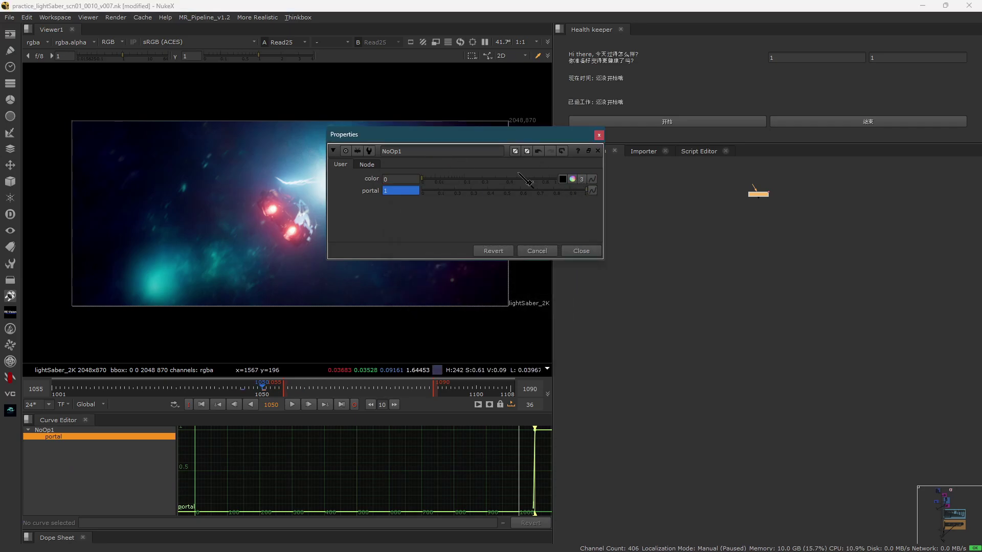
left_click_drag(523, 179, 605, 179)
left_click(581, 179)
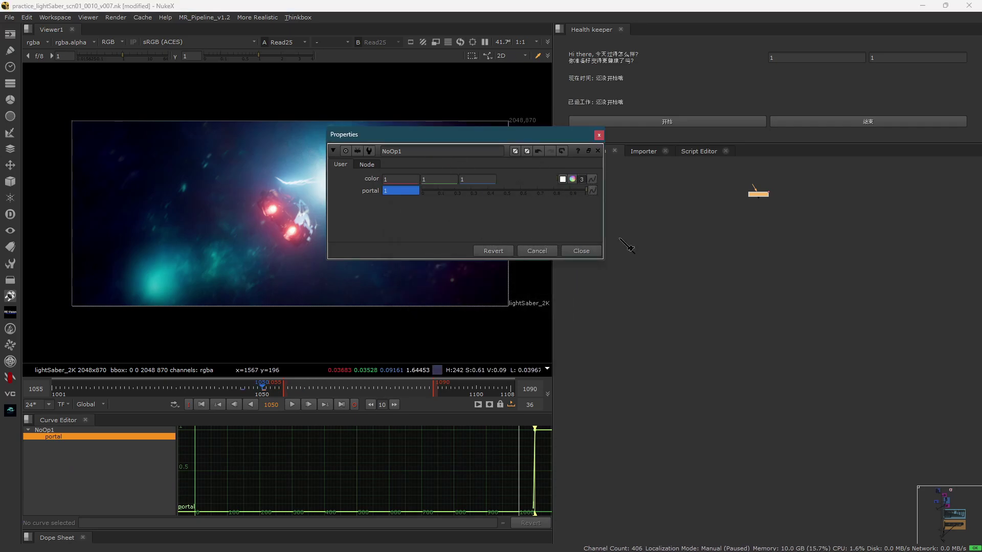
- Move the NoOp1 properties window up so it covers less of the rendered image and the node graph
scroll(712, 246, "down", 7)
left_click(722, 316)
middle_click_drag(620, 380, 704, 321)
scroll(704, 322, "up", 2)
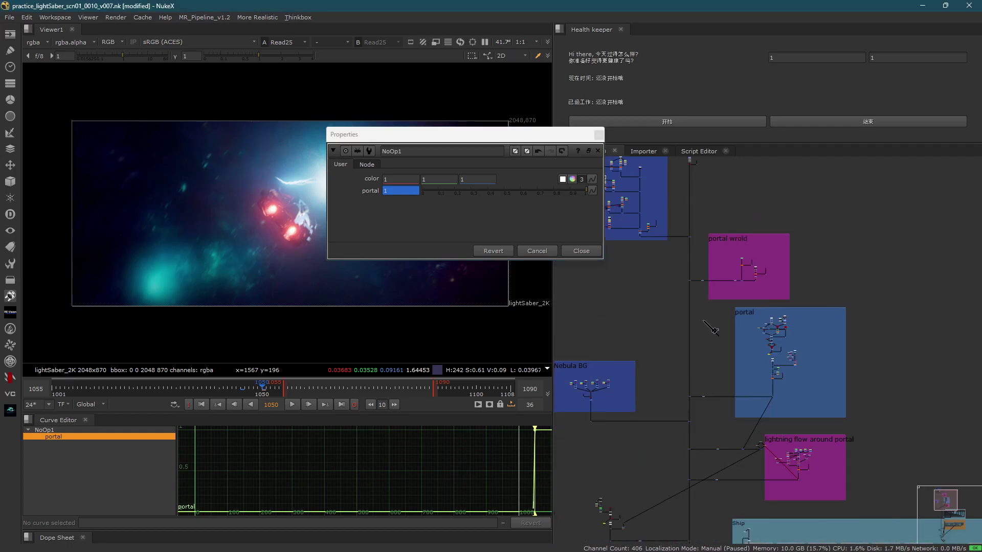
scroll(705, 321, "up", 8)
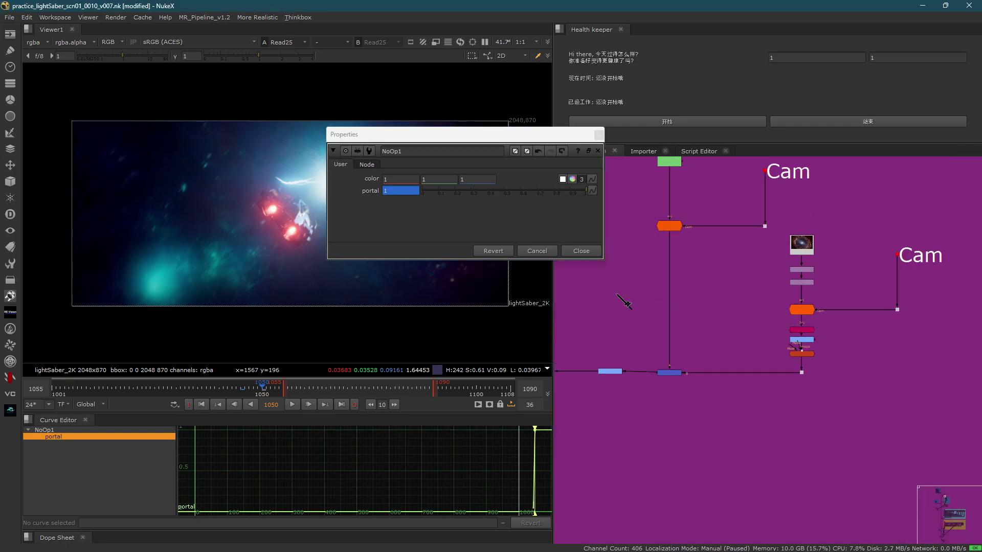
left_click_drag(463, 134, 426, 67)
scroll(147, 244, "down", 2)
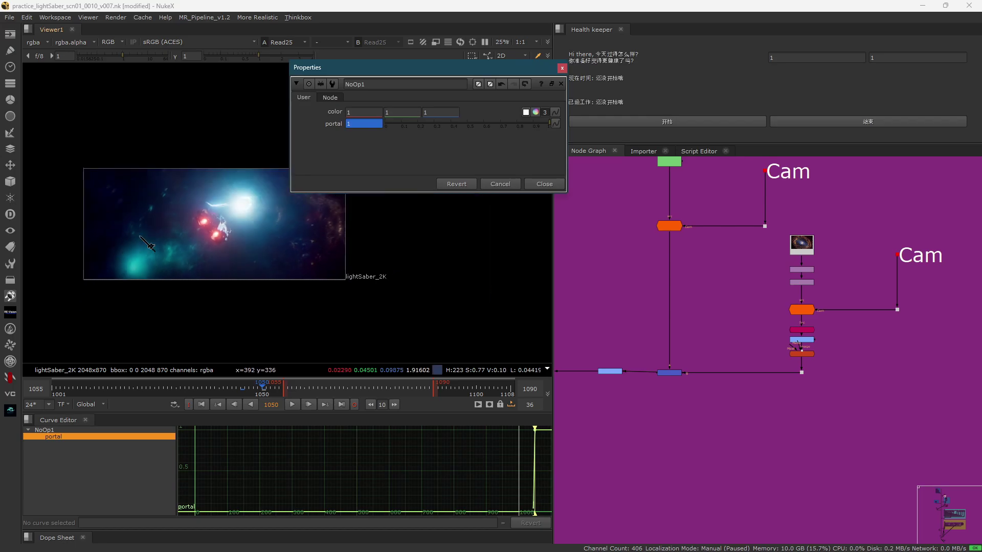
scroll(148, 244, "up", 2)
scroll(740, 376, "down", 3)
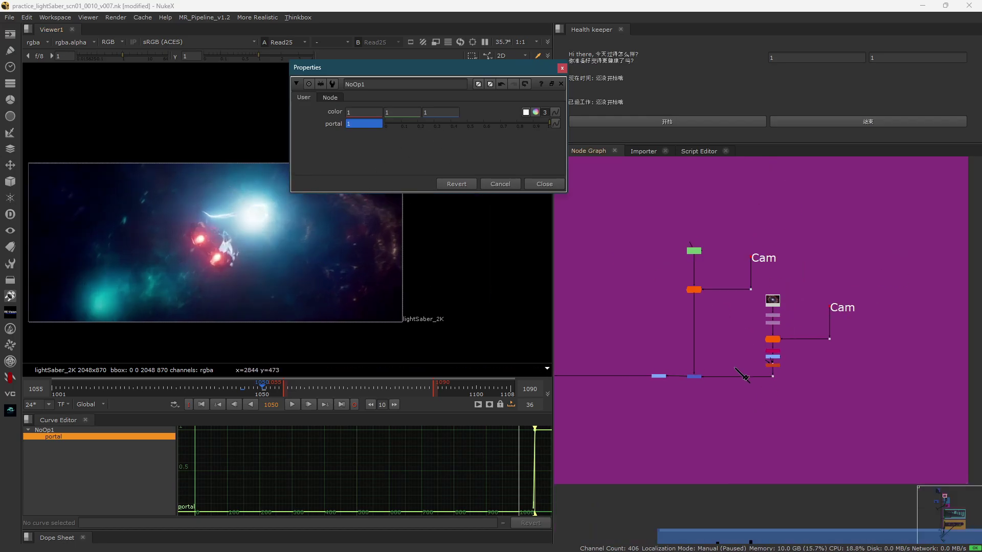
- Insert a Grade node directly below the Projector8 node in the portal backdrop, and move its properties window over the viewer
middle_click_drag(735, 368, 860, 362)
scroll(775, 353, "up", 4)
scroll(757, 356, "down", 5)
middle_click_drag(730, 378, 708, 269)
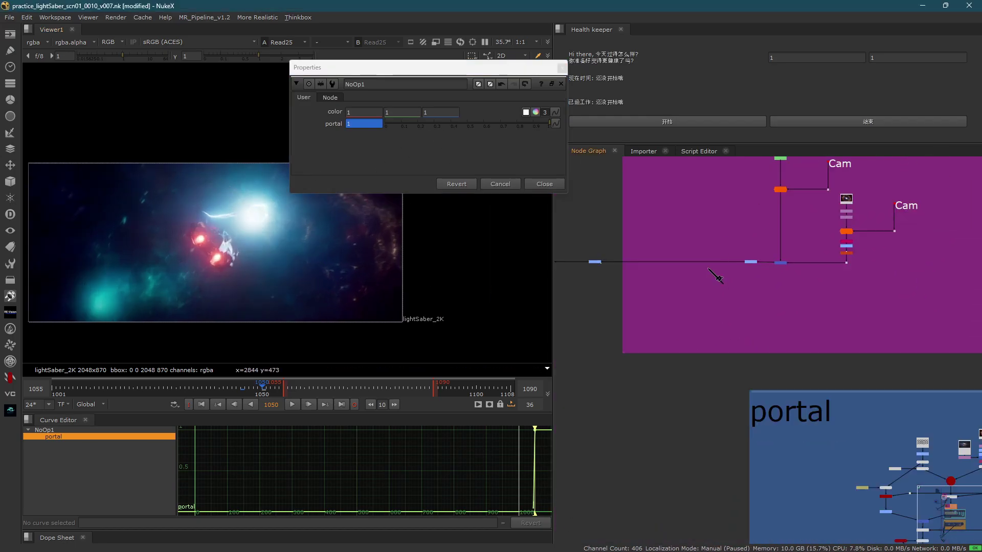
scroll(716, 322, "down", 5)
middle_click_drag(816, 438, 762, 271)
scroll(735, 217, "up", 2)
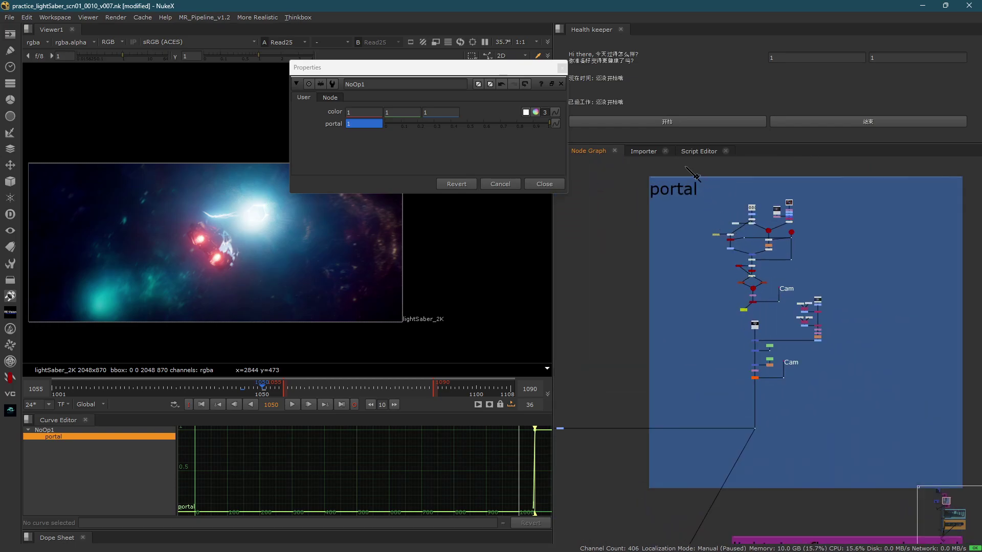
scroll(772, 394, "up", 5)
key("g")
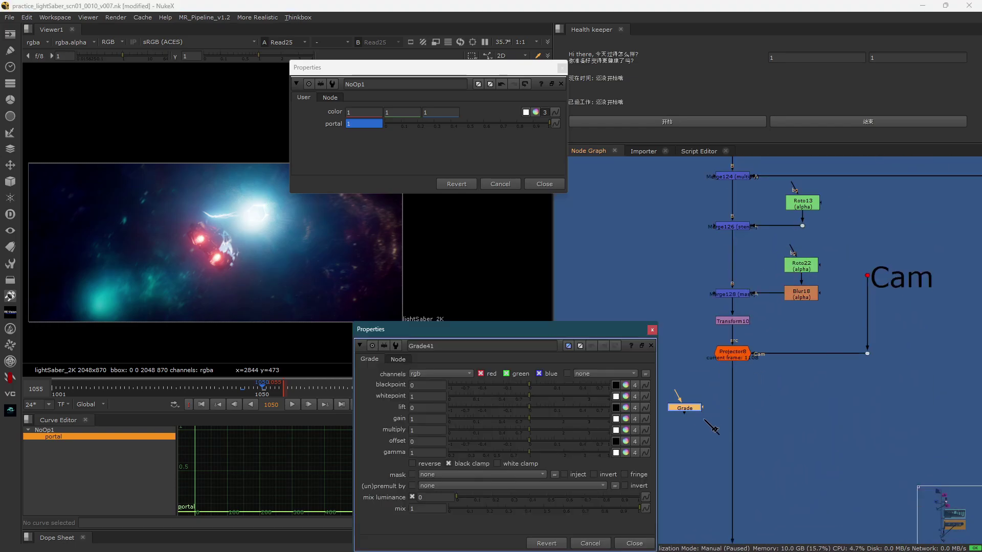
left_click(751, 430)
left_click_drag(540, 328, 290, 219)
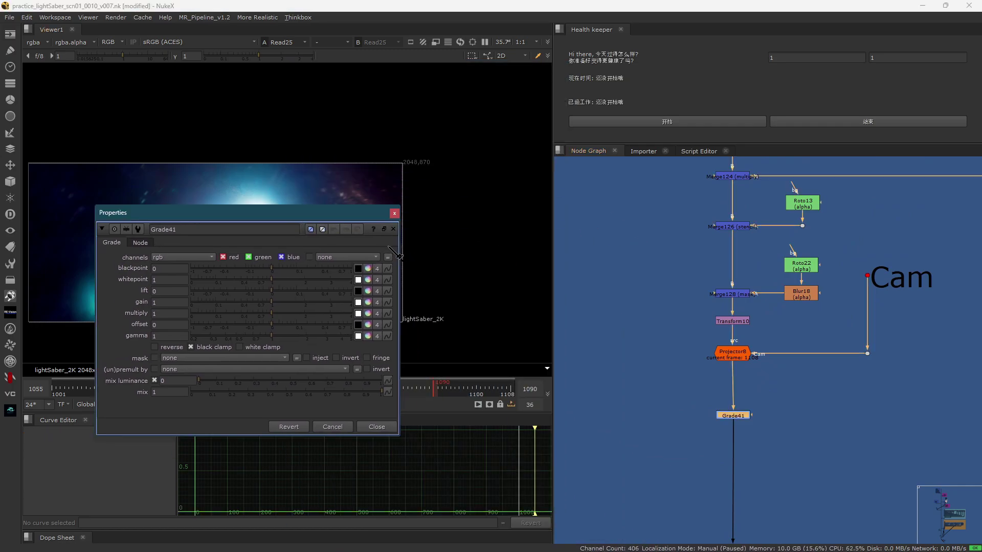
- Reopen the Grade41 properties and open the NoOp1 properties alongside them
left_click(393, 214)
left_click(792, 450)
double_click(735, 415)
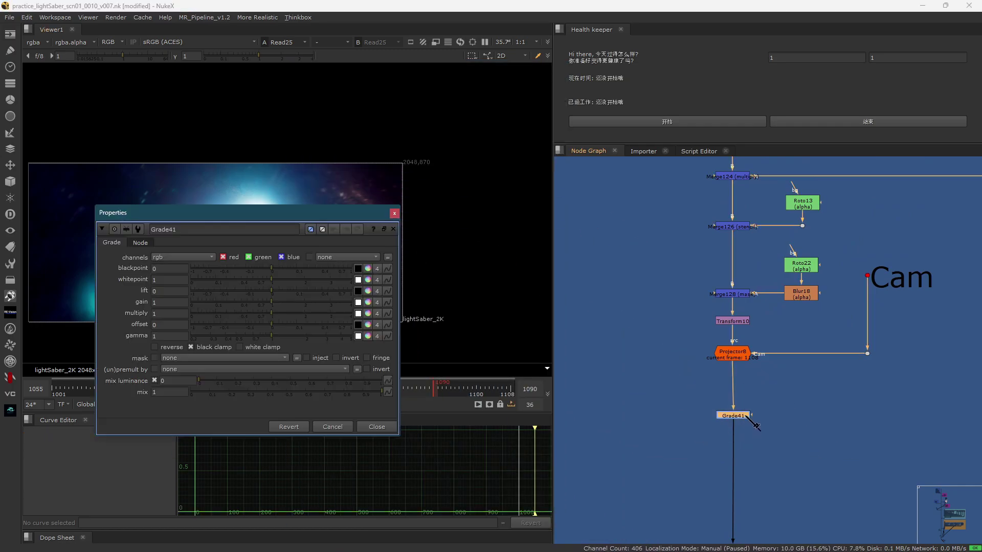
scroll(717, 425, "down", 3)
scroll(710, 418, "down", 4)
middle_click_drag(786, 163, 725, 435)
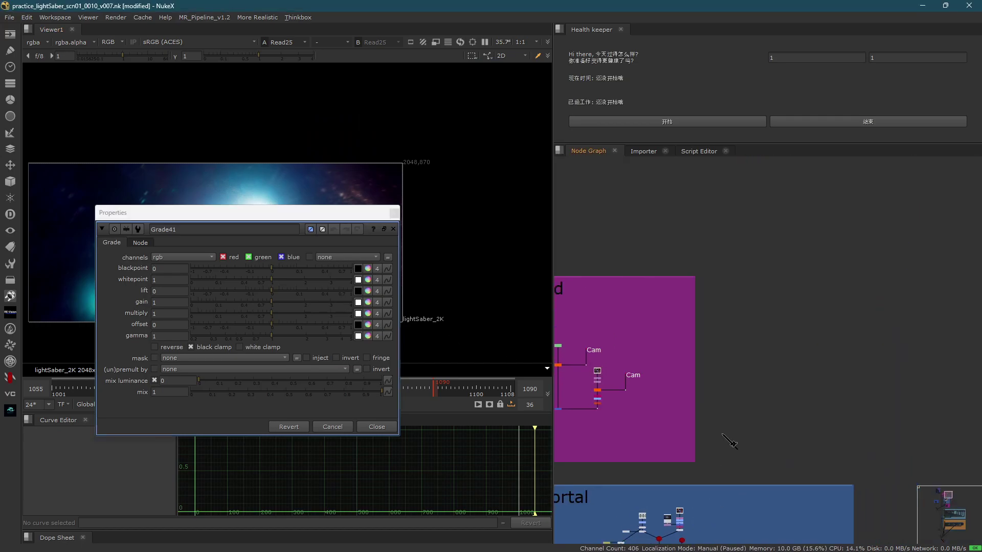
scroll(725, 432, "down", 3)
scroll(777, 241, "up", 4)
scroll(830, 264, "up", 4)
double_click(720, 221)
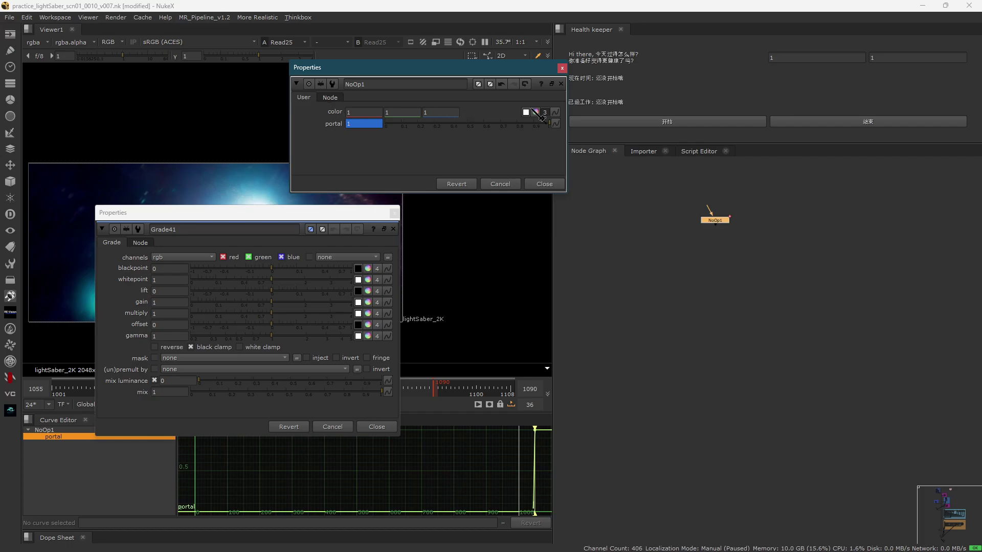
- Link Grade41's gain to NoOp1's color knob, and set that color to 1, 0.402127, 0.334273
left_click(387, 302)
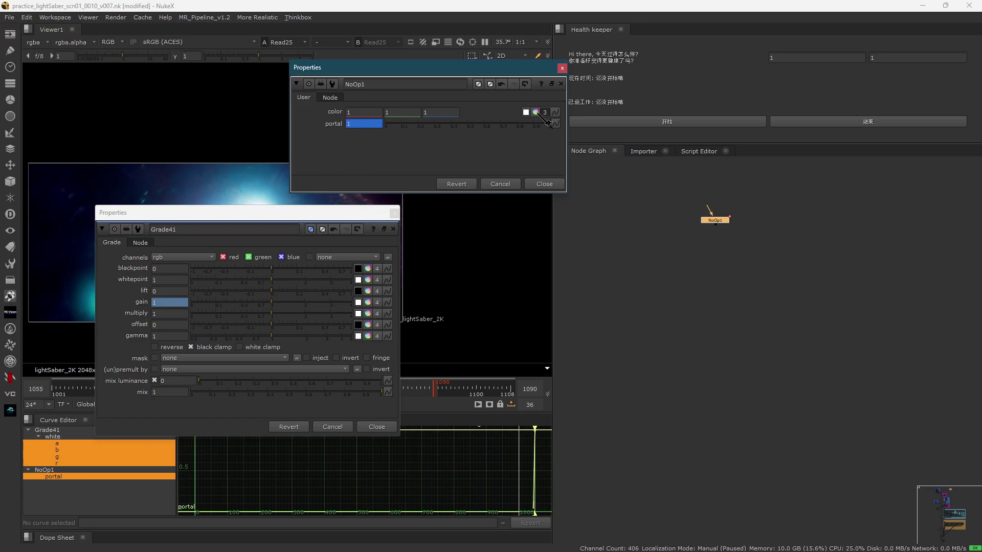
left_click(535, 112)
left_click(376, 302)
left_click_drag(749, 298, 768, 291)
left_click(358, 245)
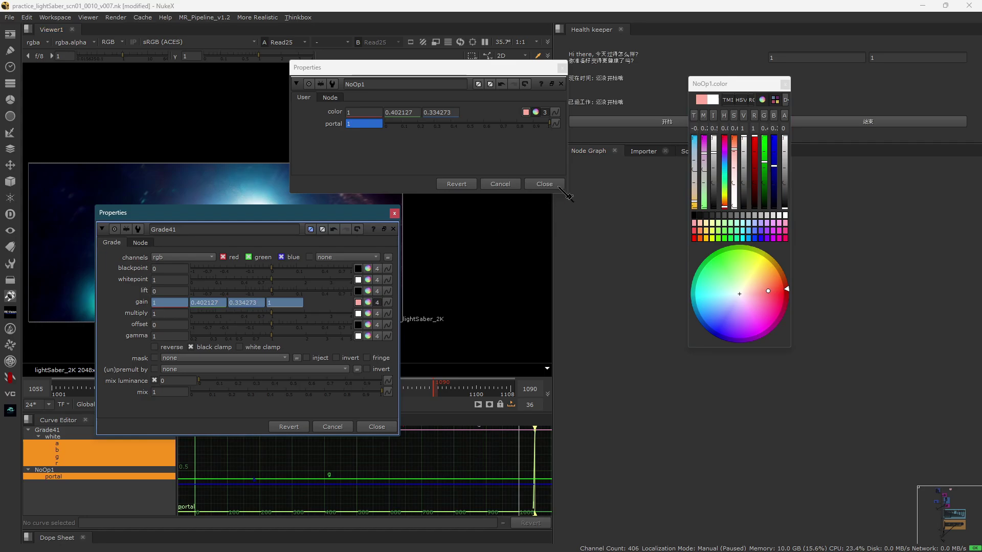
left_click(483, 160)
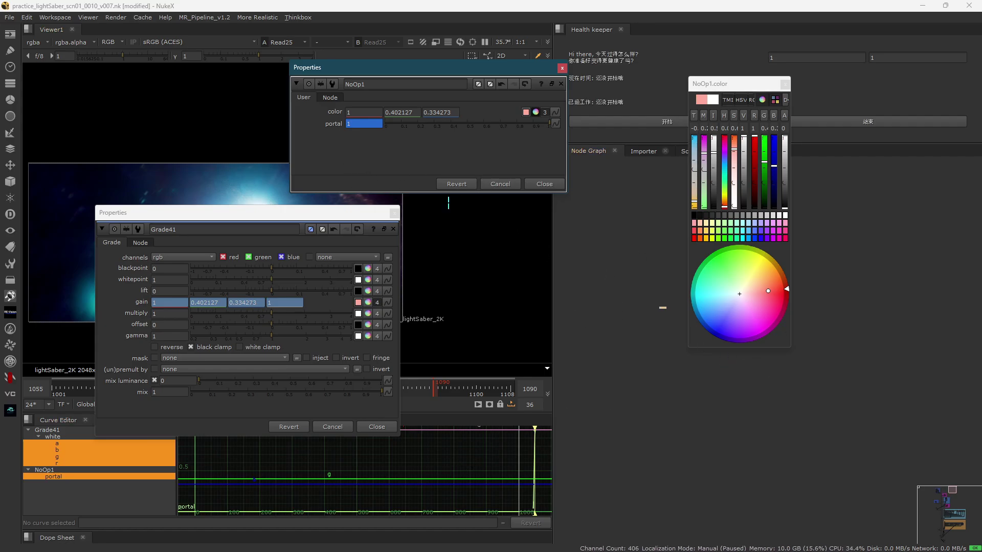
left_click(348, 248)
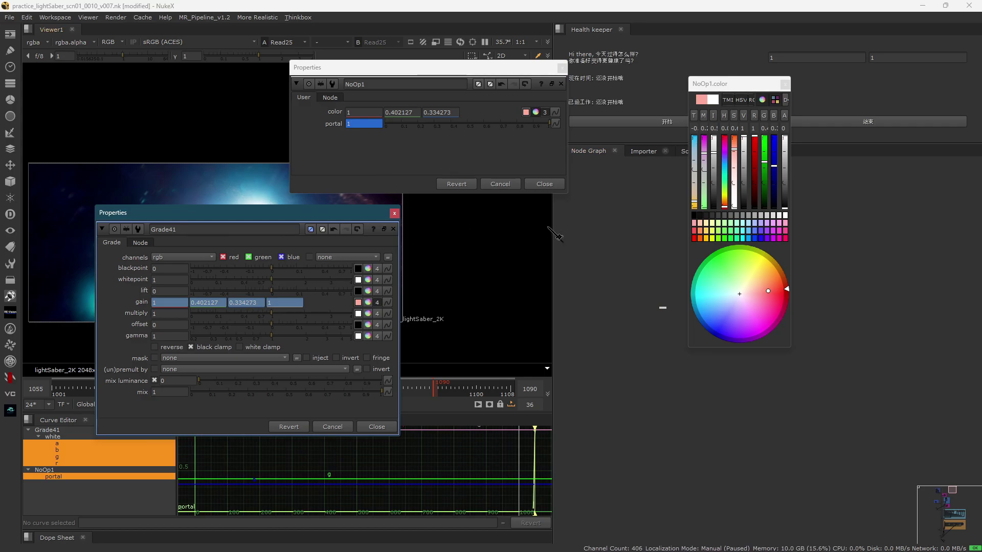
- Close the NoOp1 and Grade41 properties windows
left_click(456, 165)
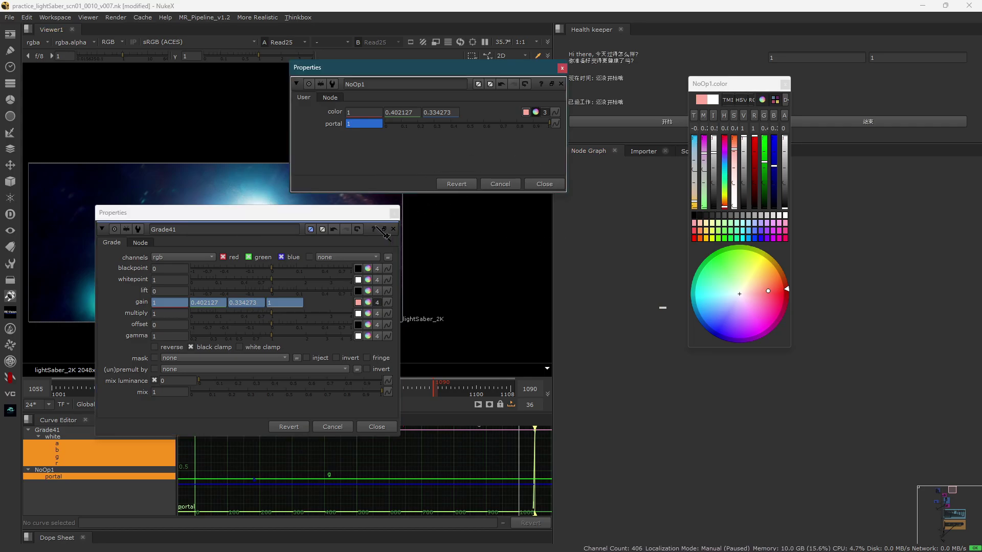
key("Escape")
left_click(388, 244)
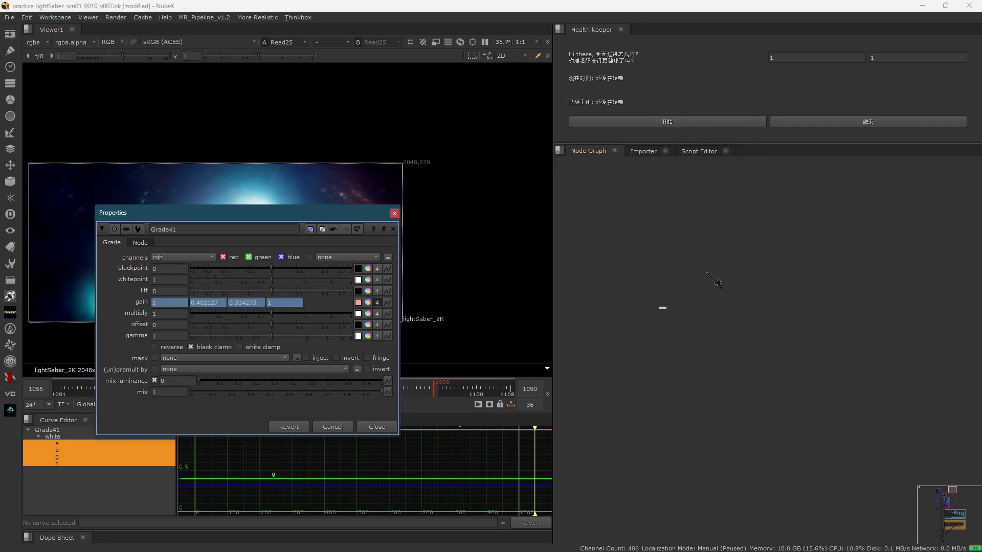
left_click(650, 348)
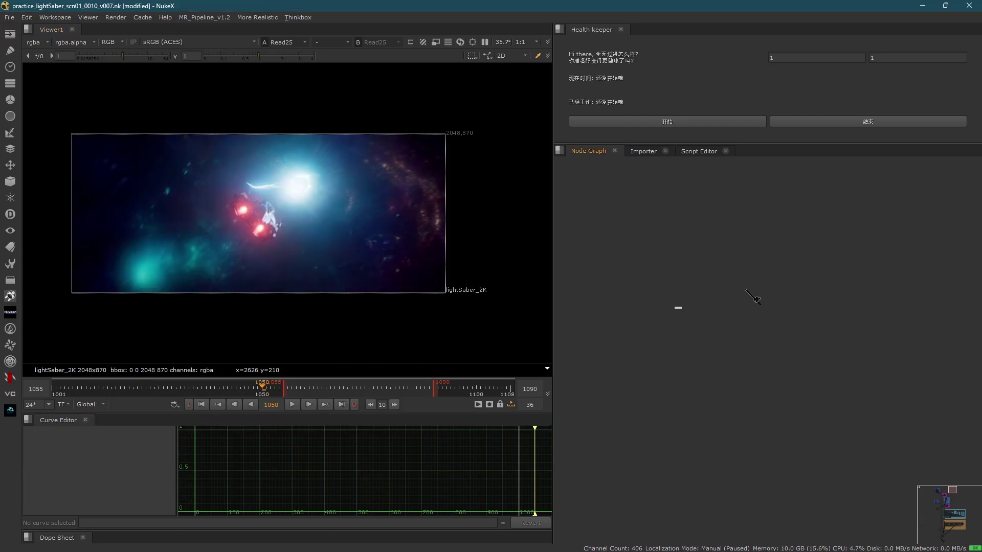
- Switch to Chrome, read the Nukepedia submission e-mail about DataBase.zip, look at the Nukepedia site, and minimize the browser
mouse_move(681, 551)
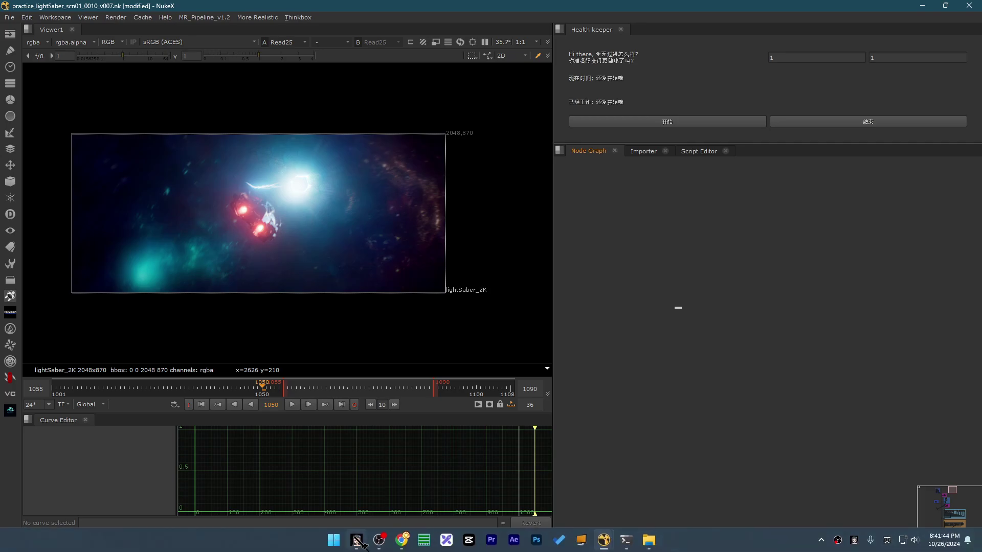
left_click(402, 541)
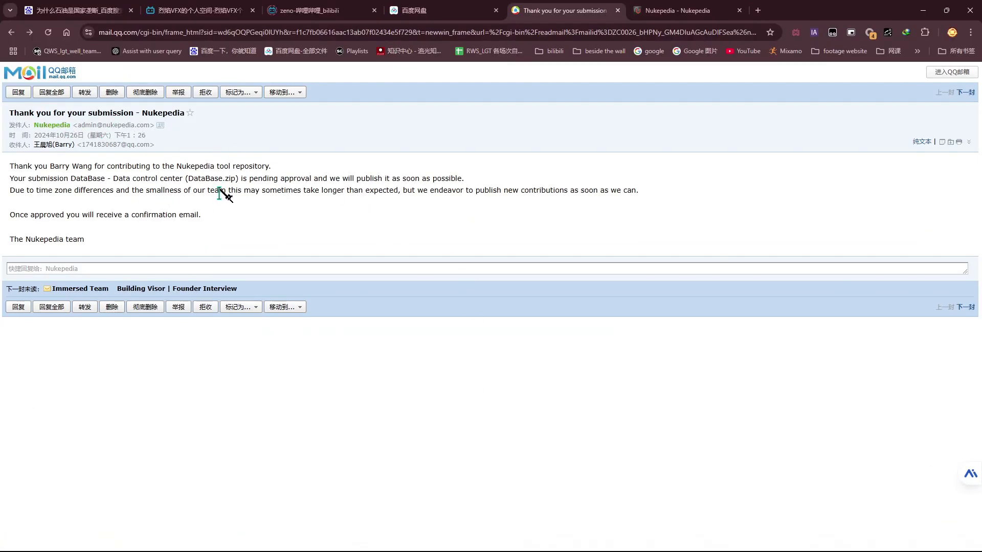
left_click_drag(193, 180, 226, 183)
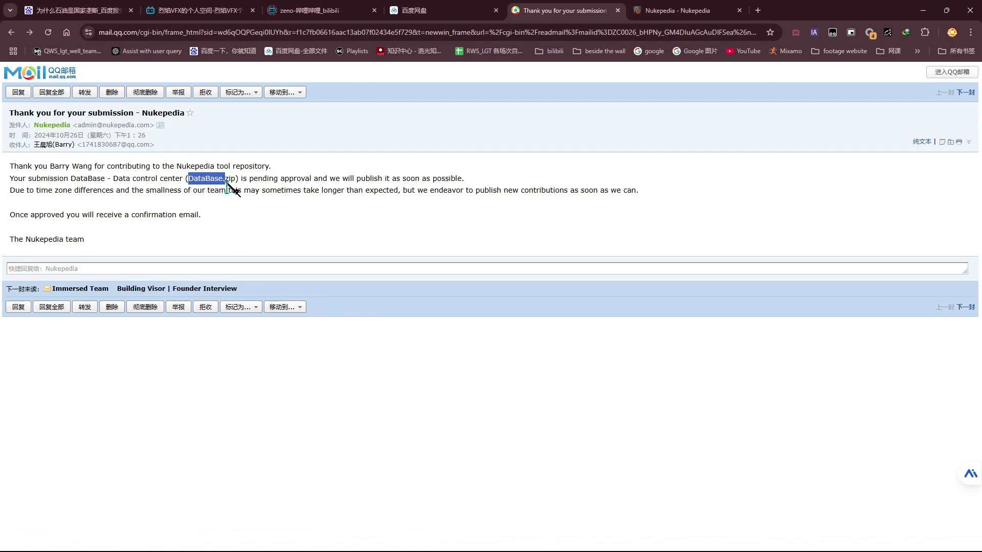
left_click(114, 185)
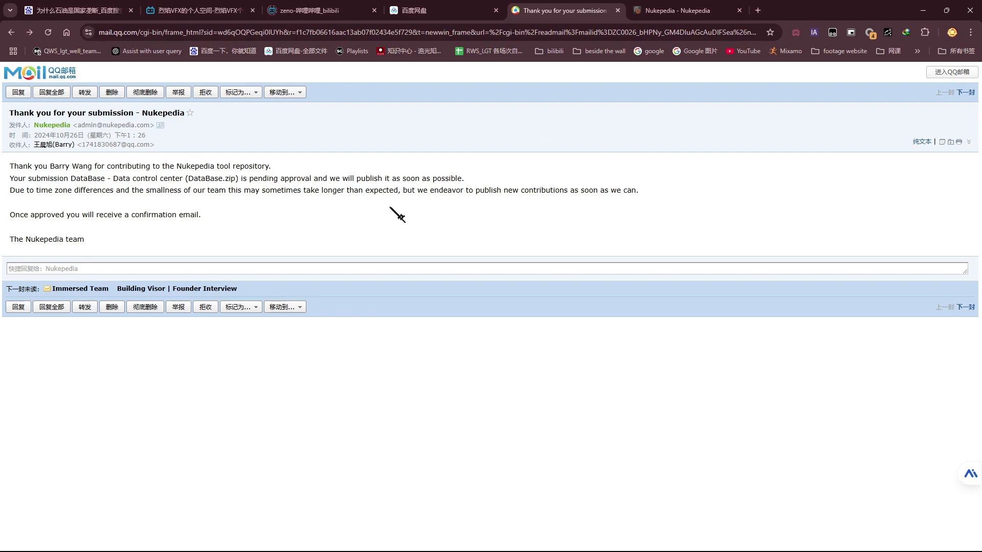
left_click(665, 10)
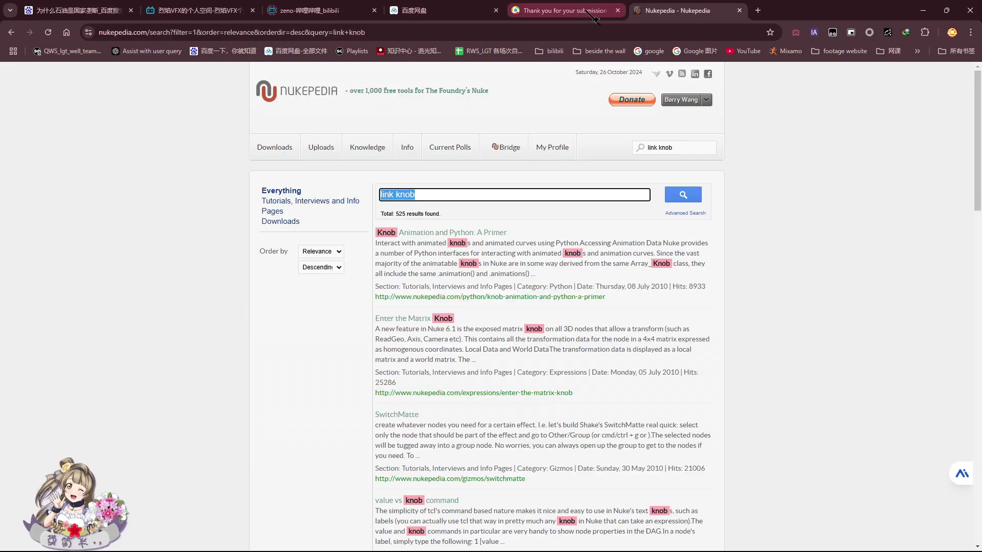
left_click(922, 7)
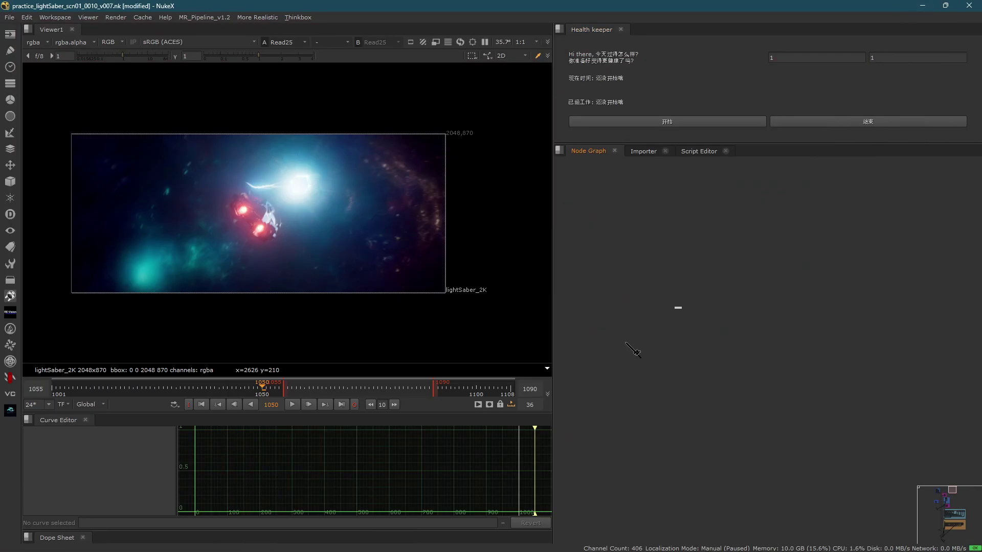
- Switch to the Nuke_Env folder in File Explorer and inspect the DataBase folder inside the DataBase.zip archive
key("super")
left_click(648, 540)
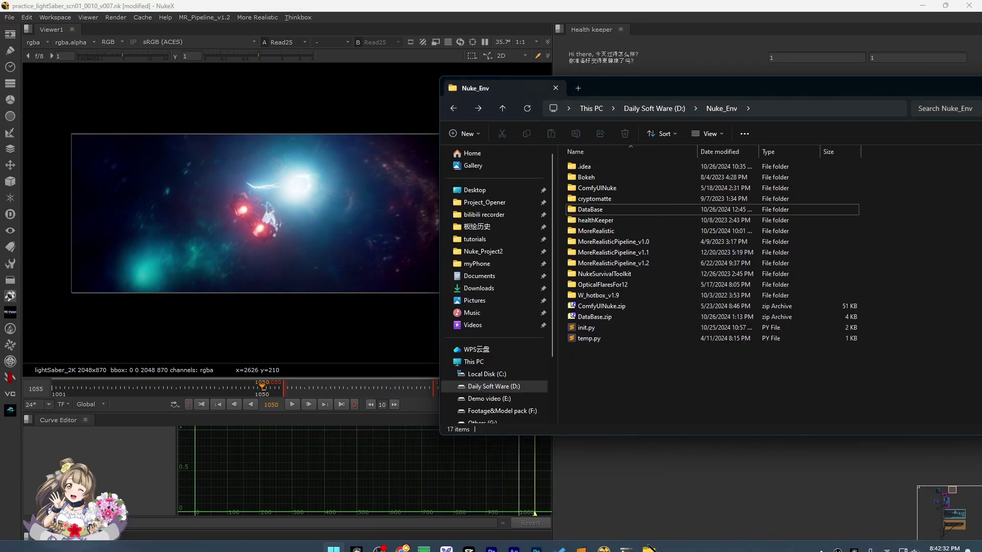
left_click(594, 209)
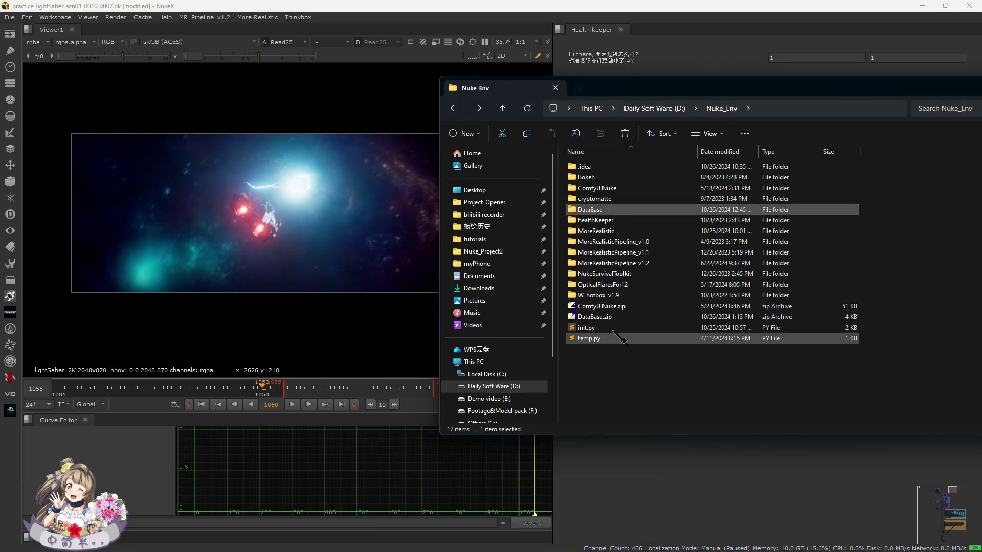
double_click(594, 316)
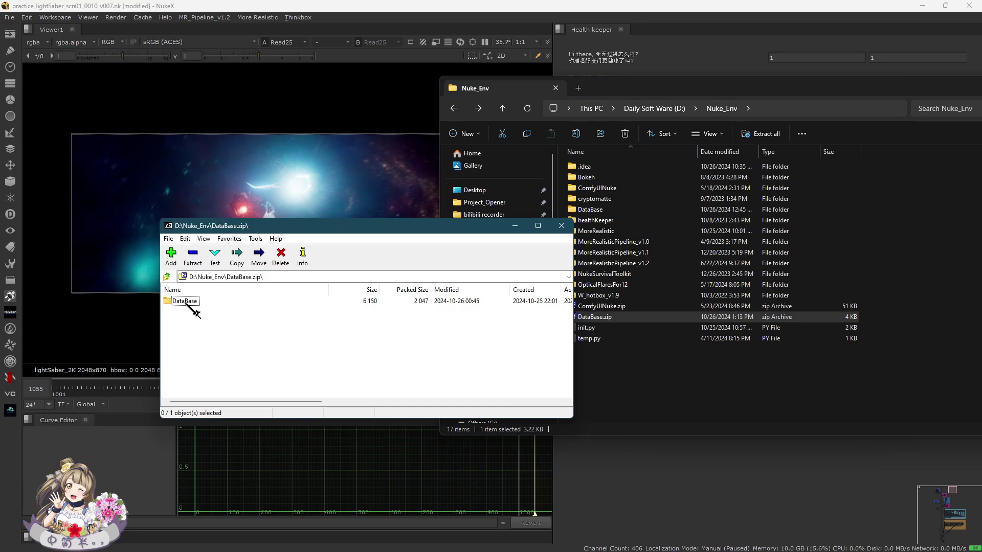
double_click(181, 302)
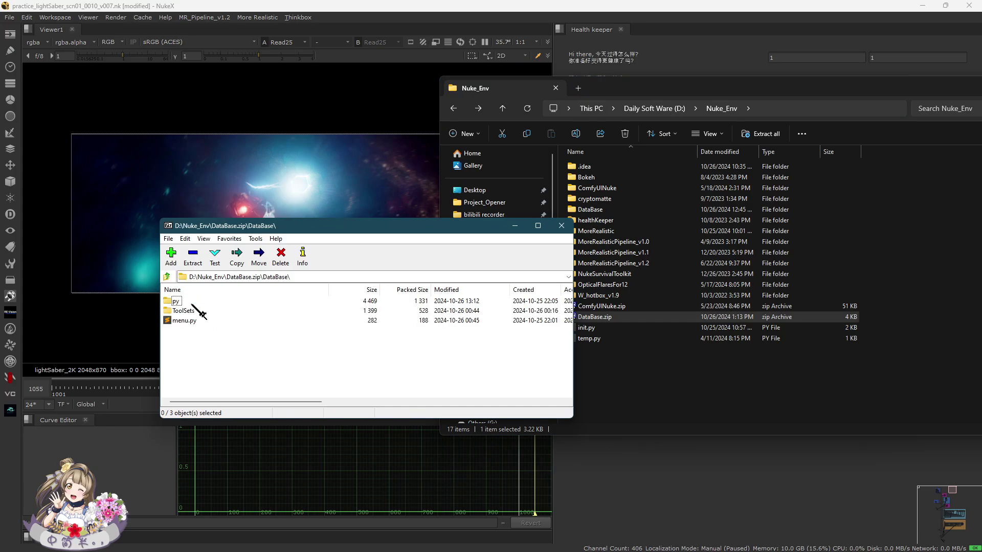
left_click(167, 277)
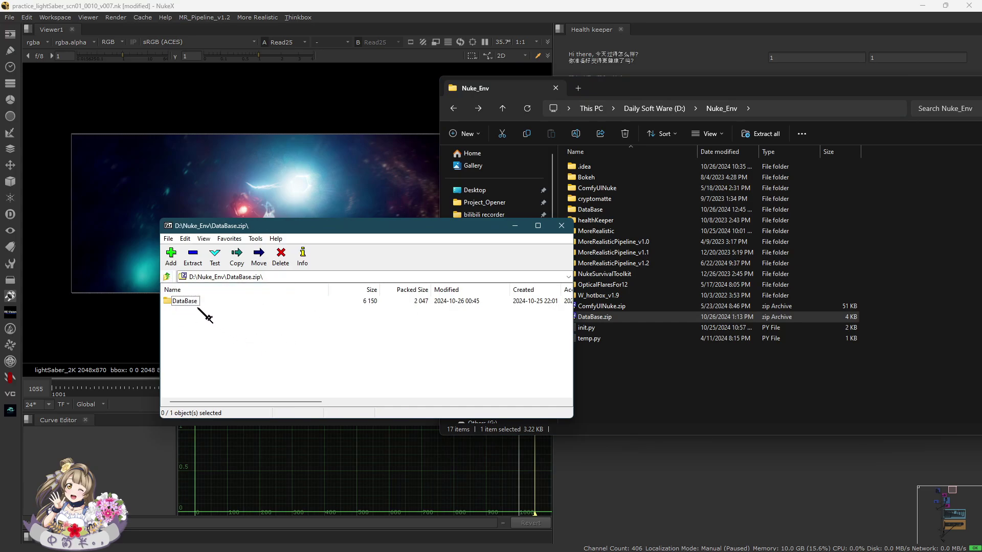
- Move the DataBase.zip archive window beside the Nuke_Env folder so both file lists can be seen
left_click_drag(339, 230, 294, 214)
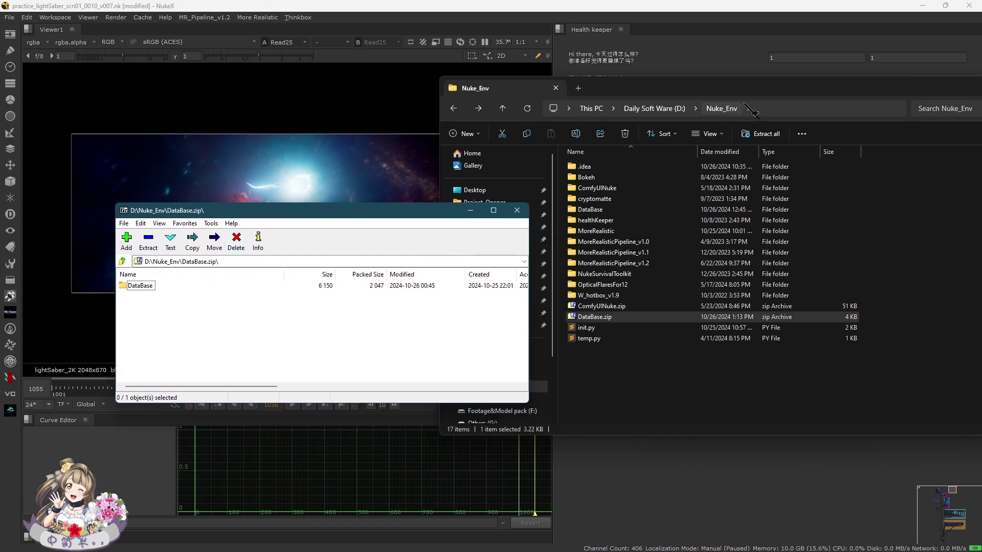
left_click_drag(428, 212, 341, 226)
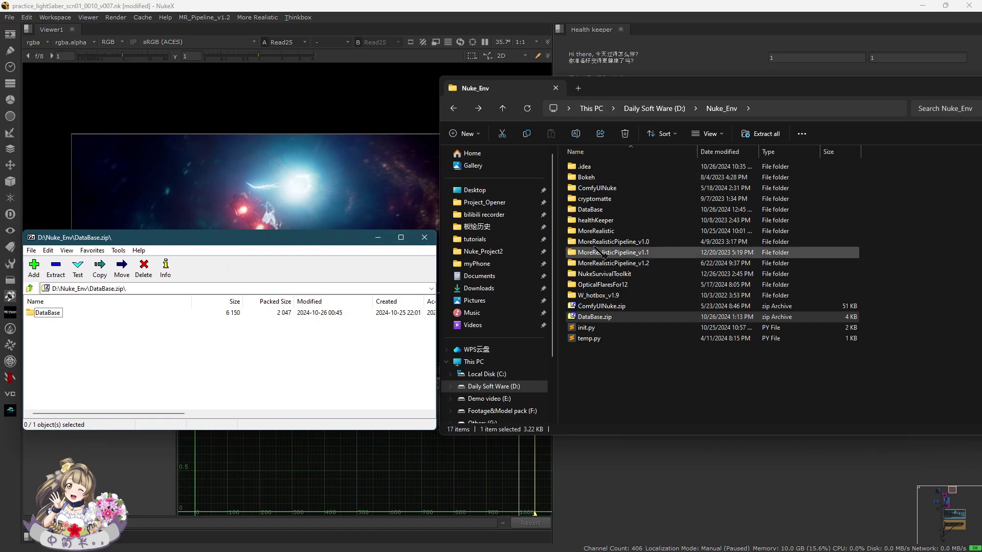
left_click_drag(281, 241, 340, 219)
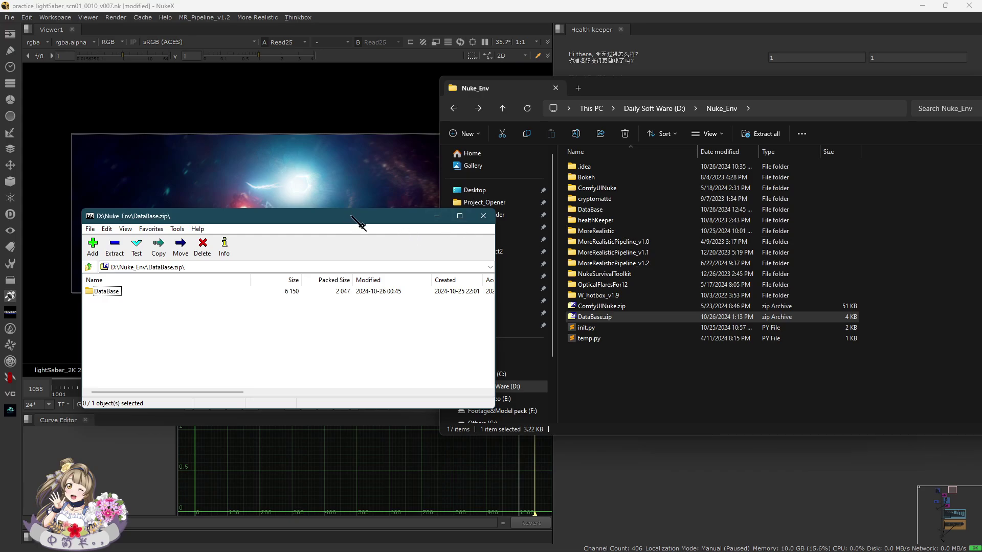
left_click_drag(351, 216, 289, 209)
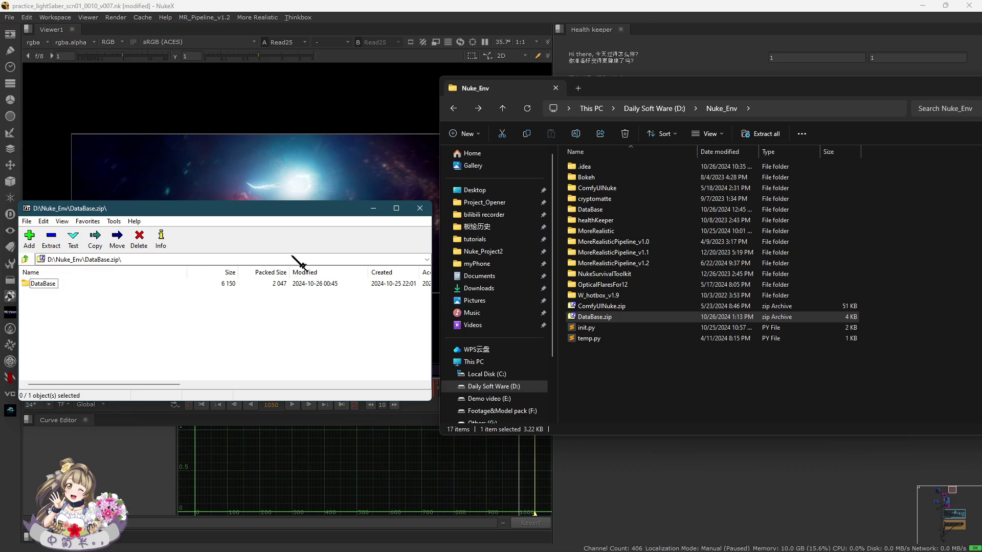
- Open init.py from the Nuke_Env folder in Sublime Text and highlight the nuke.pluginAddPath('./DataBase') line
double_click(589, 328)
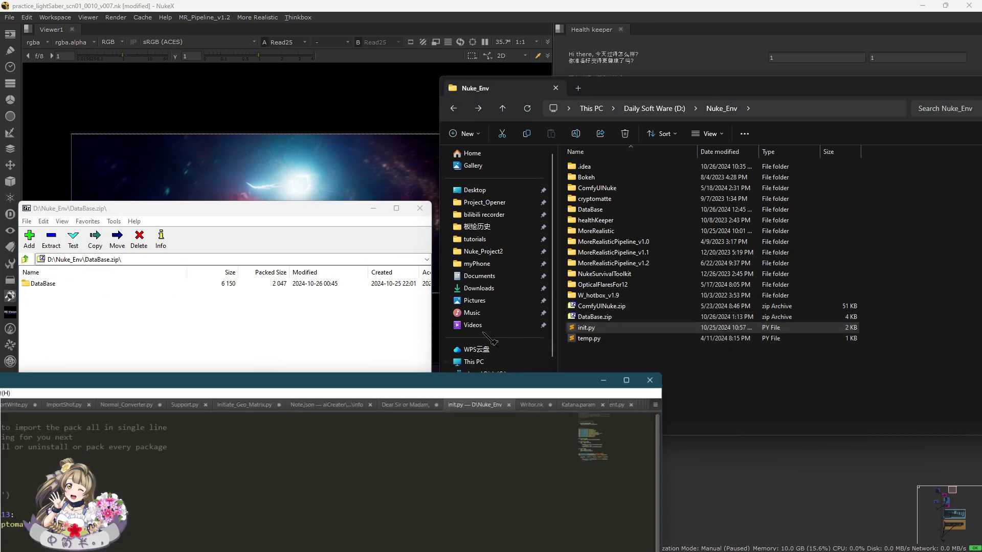
left_click_drag(232, 393, 455, 40)
left_click(321, 251)
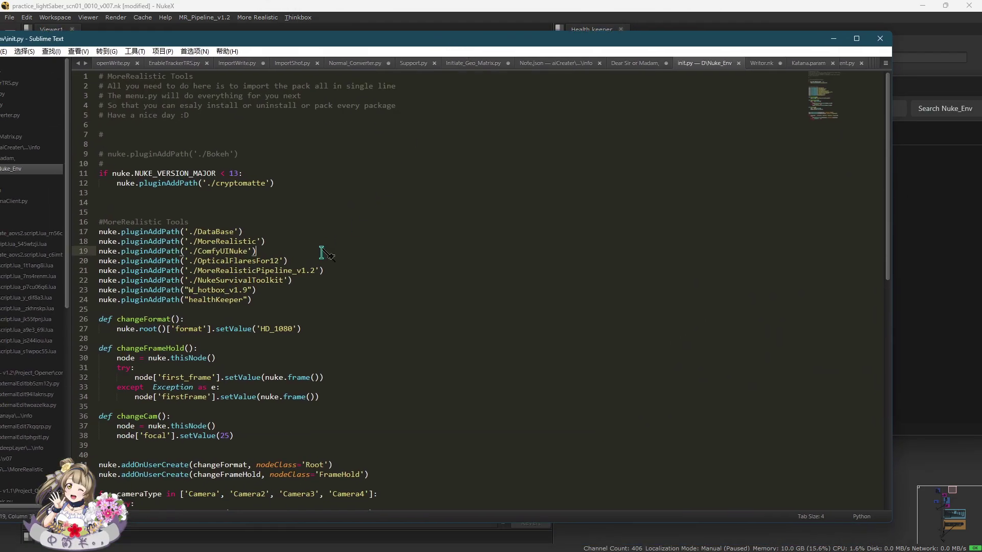
left_click_drag(104, 233, 194, 235)
left_click(152, 235)
left_click(239, 233)
left_click(286, 244)
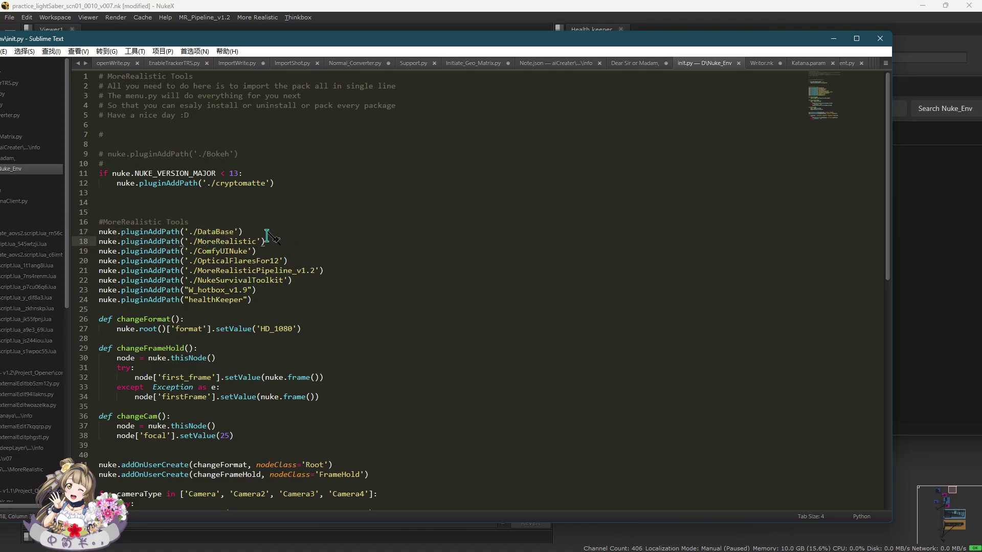
left_click_drag(99, 232, 183, 231)
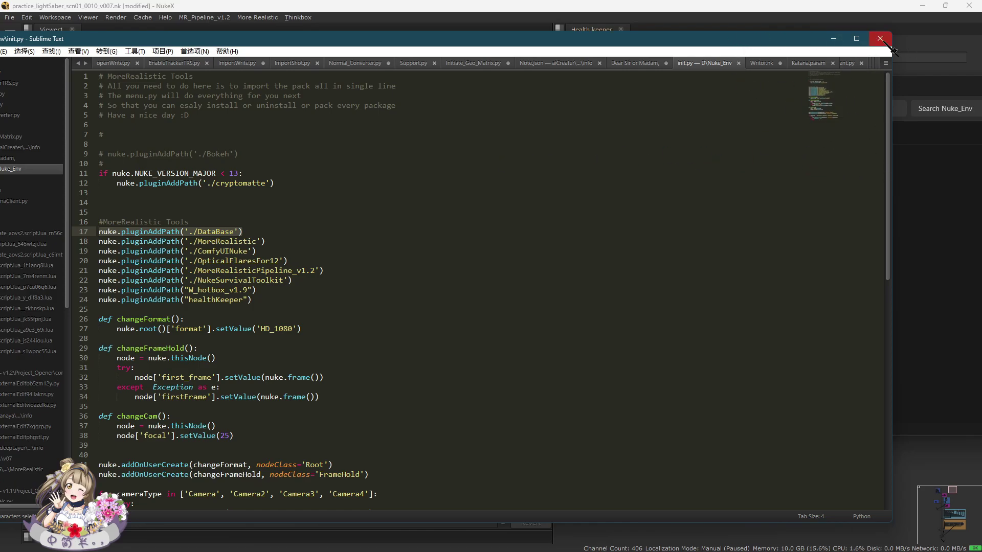
- Close the init.py editor and the DataBase.zip archive window, and switch to the Untitled NukeX session
left_click(881, 39)
left_click(295, 333)
left_click(416, 210)
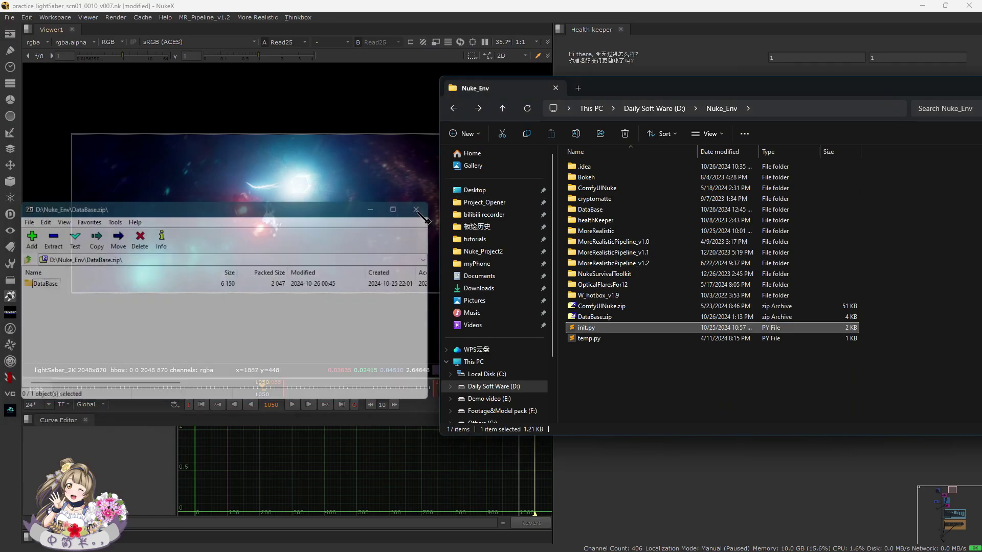
left_click(271, 213)
mouse_move(686, 551)
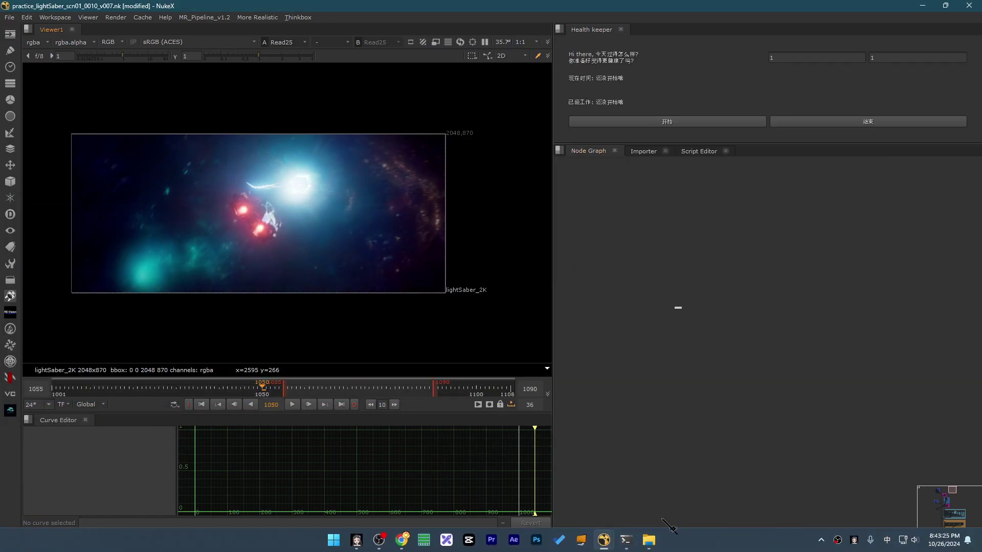
left_click(607, 545)
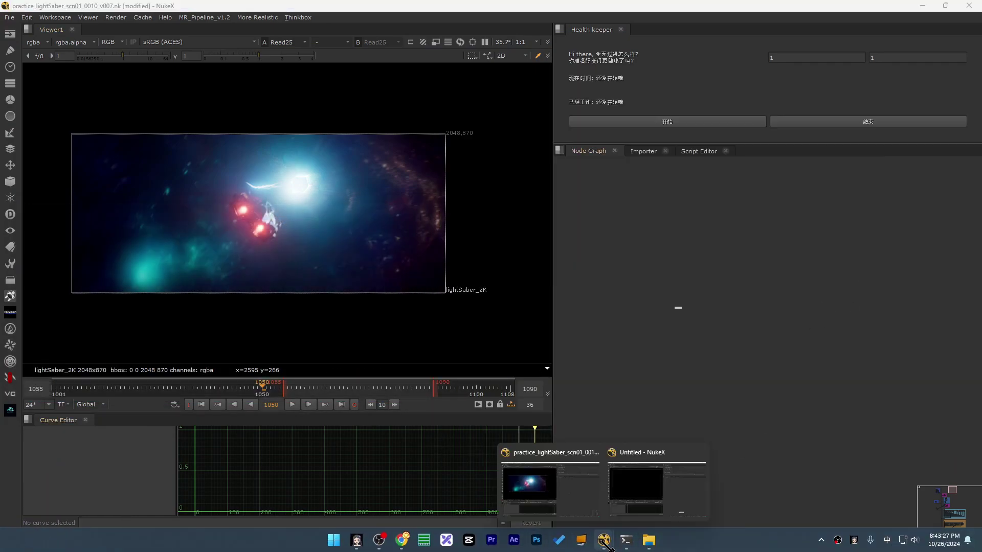
left_click(664, 483)
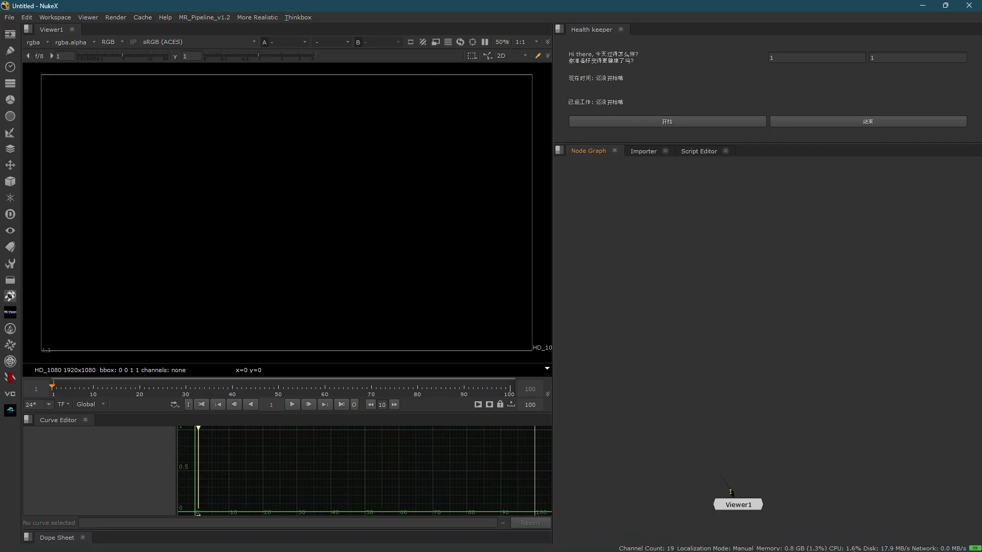
- Add a DataBase node from the ToolSets to the empty area of the node graph above Viewer1
scroll(762, 216, "up", 3)
scroll(688, 271, "down", 5)
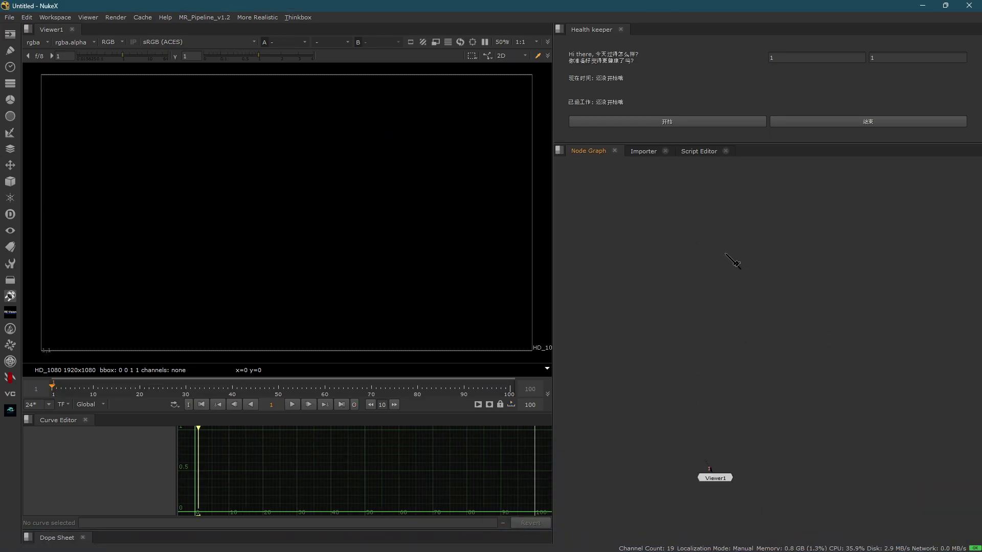
middle_click_drag(733, 262, 772, 274)
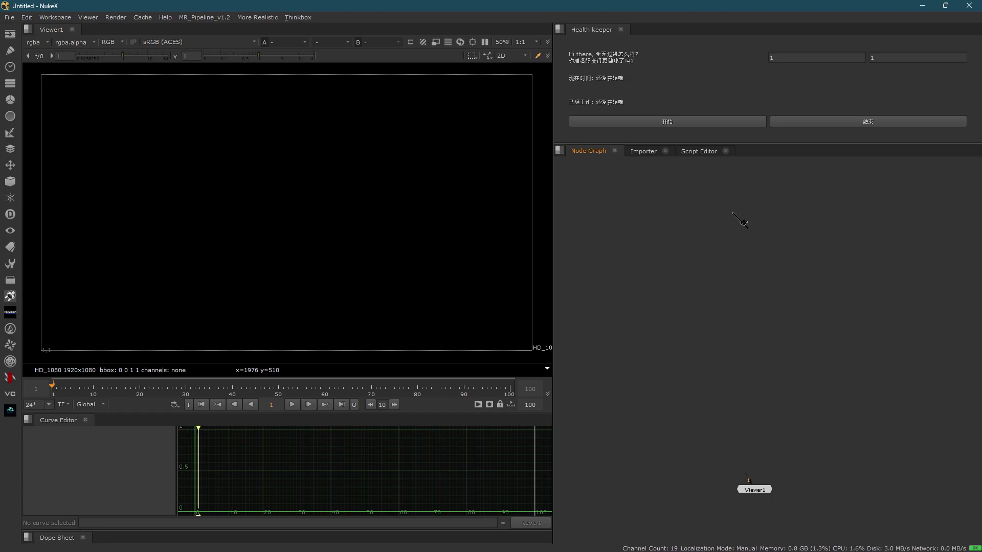
middle_click_drag(755, 288, 720, 249)
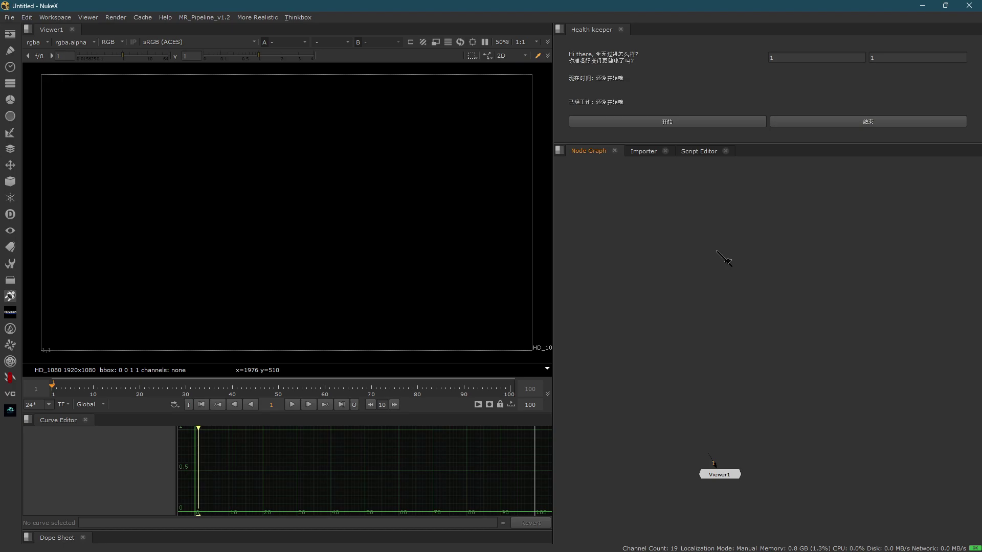
key("Tab")
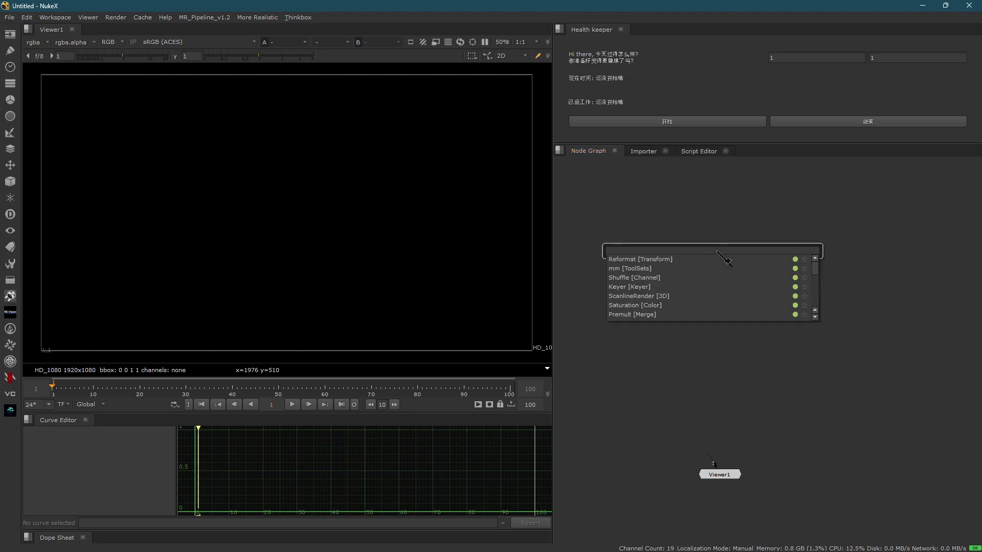
type("database")
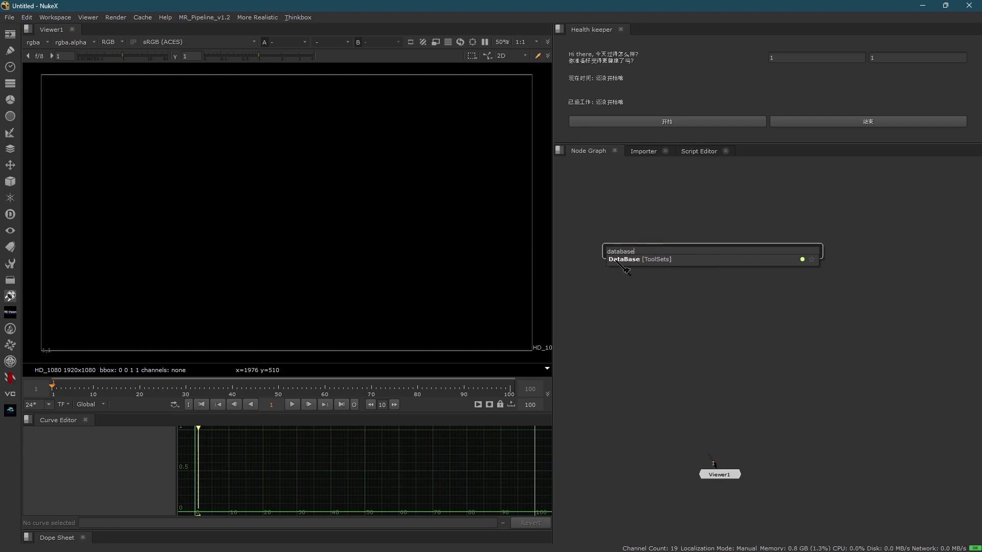
left_click(645, 259)
left_click(758, 279)
left_click_drag(727, 251, 762, 228)
left_click_drag(814, 193, 652, 249)
scroll(775, 218, "up", 5)
left_click_drag(614, 158, 834, 297)
left_click_drag(662, 187, 755, 212)
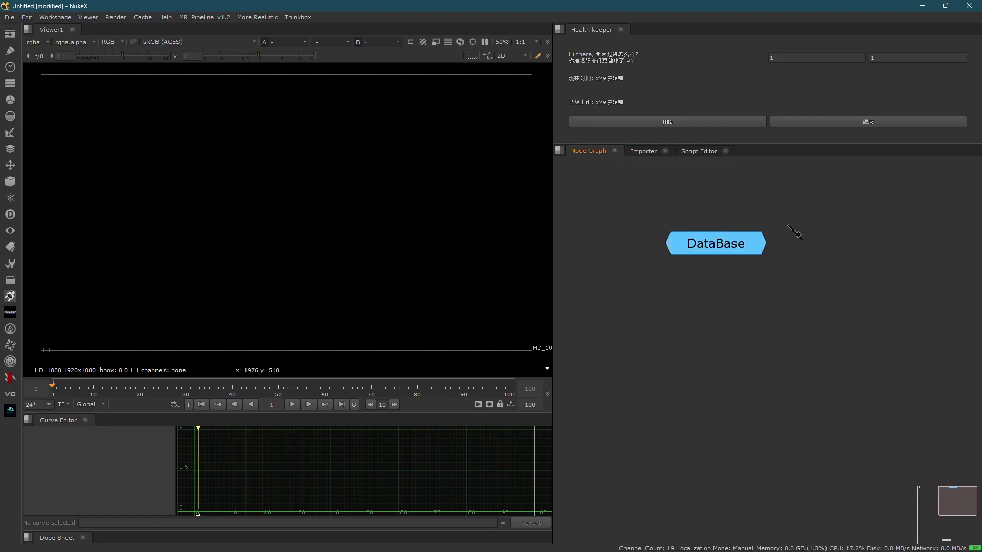
- Open the DataBase node's properties and move the window over the viewer
left_click_drag(622, 198, 805, 275)
double_click(732, 244)
left_click_drag(463, 177, 331, 93)
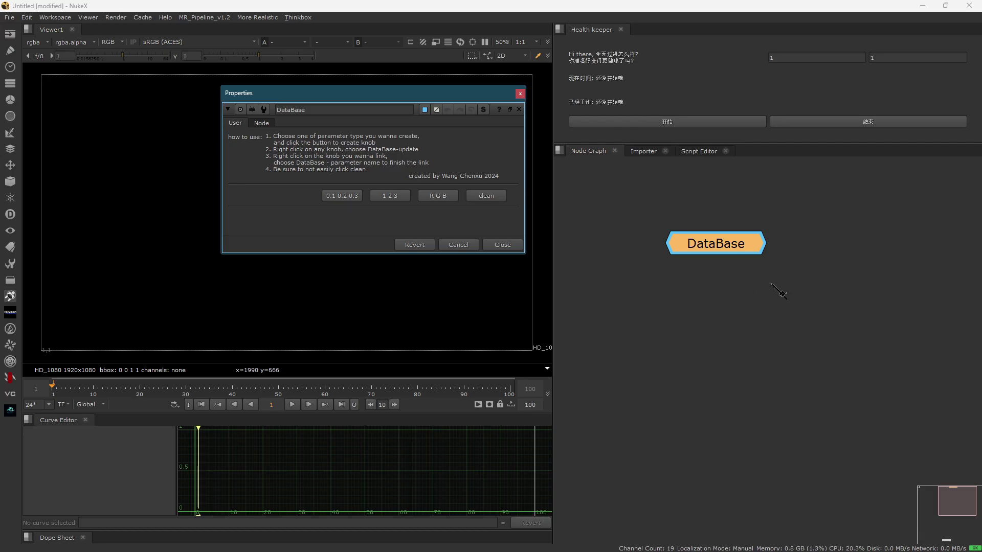
- Create a floating-point knob named intensity on the DataBase node
left_click(348, 199)
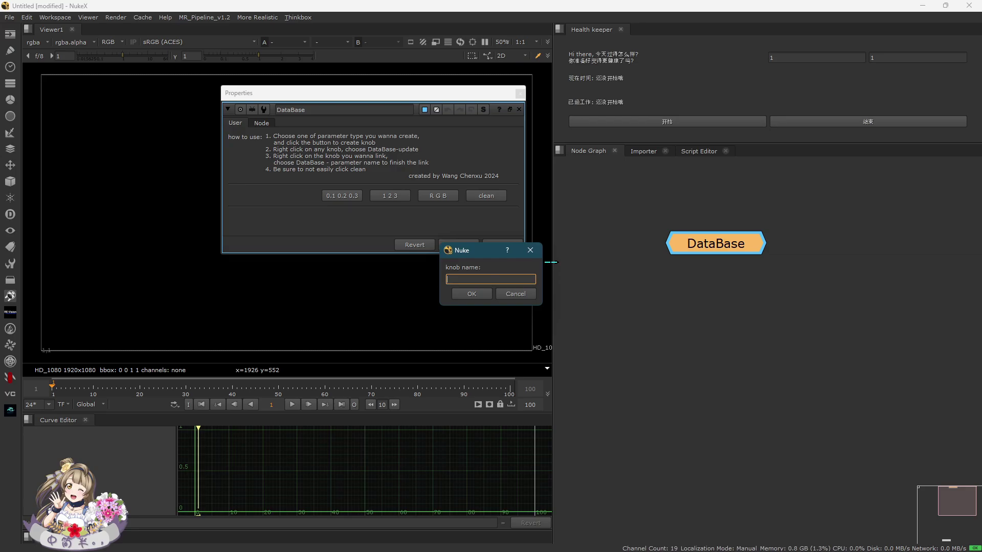
type("intensit")
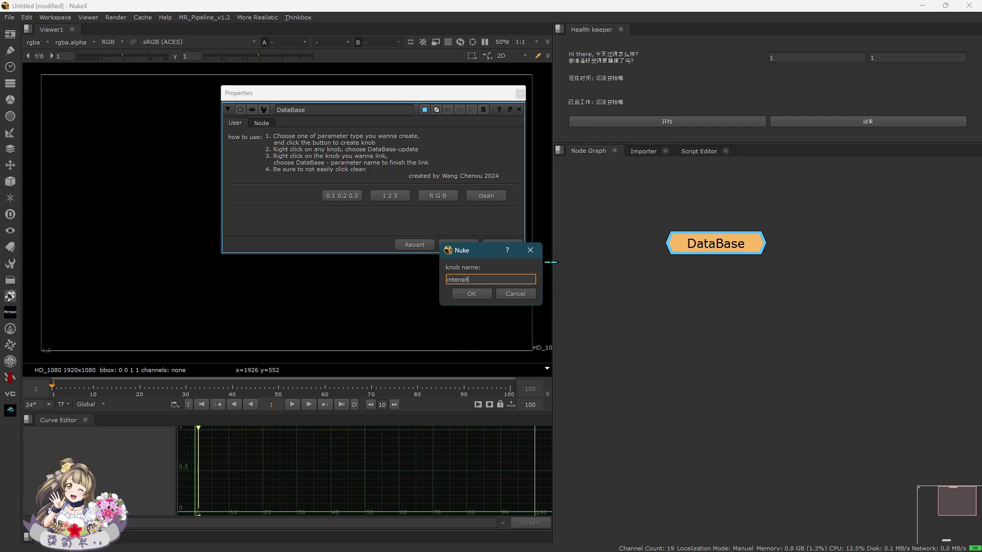
type("y")
left_click(490, 294)
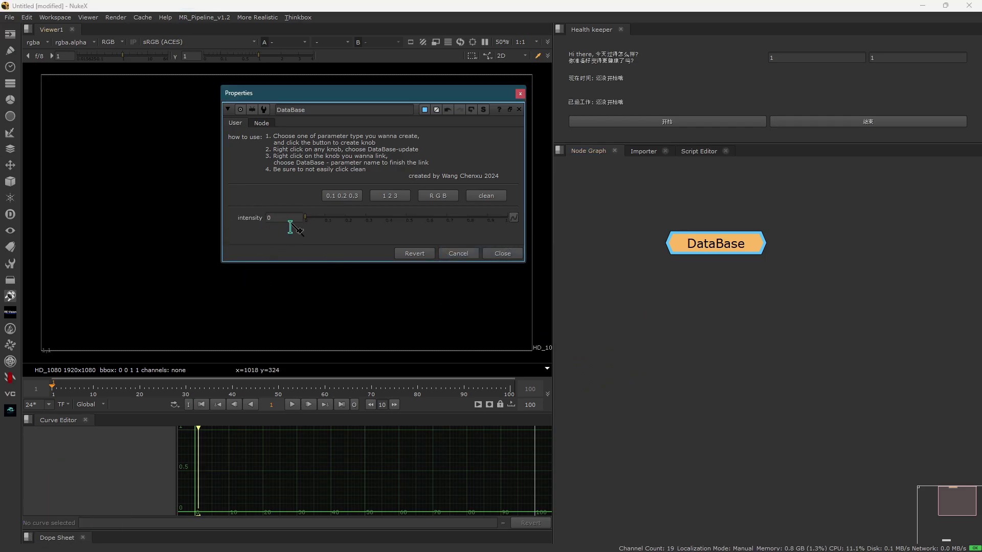
left_click_drag(548, 219, 213, 222)
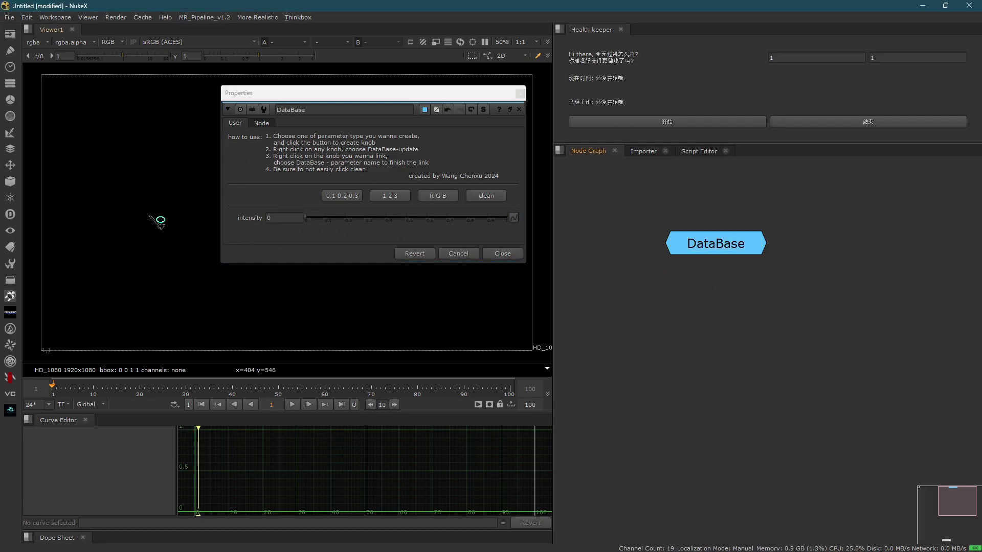
- Examine the DataBase linking options available for the intensity knob
right_click(279, 221)
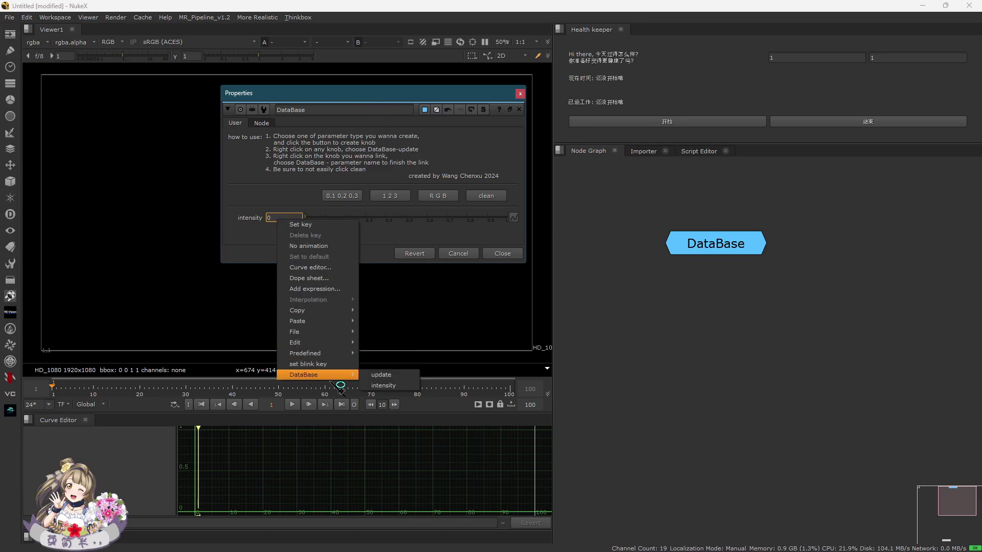
left_click(277, 217)
right_click(278, 216)
mouse_move(337, 374)
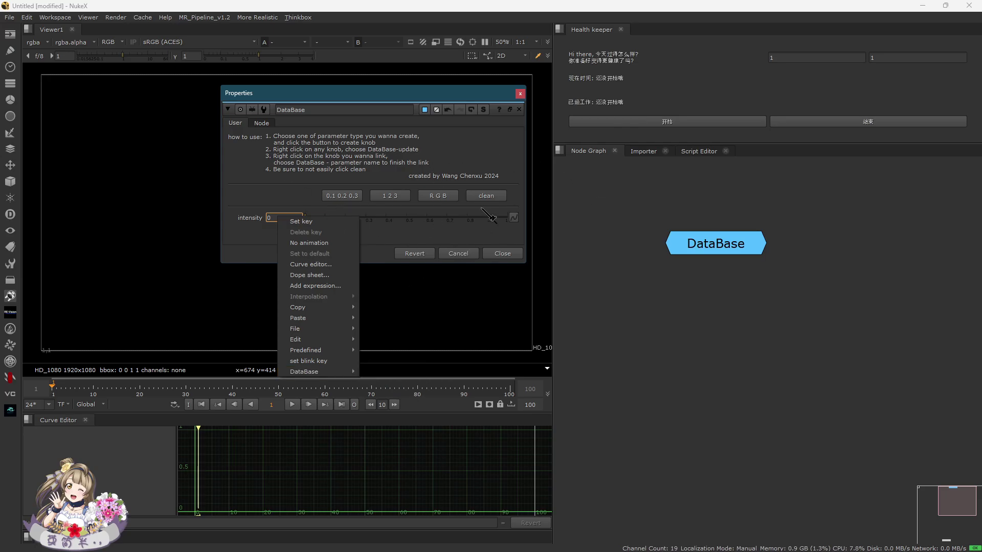
left_click(782, 300)
- Shift the DataBase node slightly within the node graph, leaving its properties window active
left_click_drag(754, 250, 765, 256)
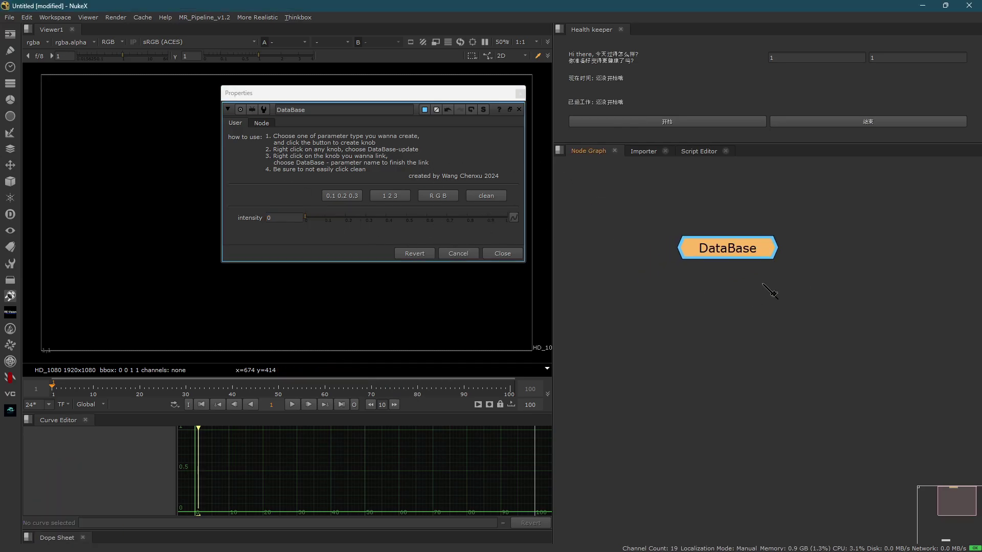
left_click(819, 279)
left_click_drag(834, 205, 628, 295)
left_click(741, 289)
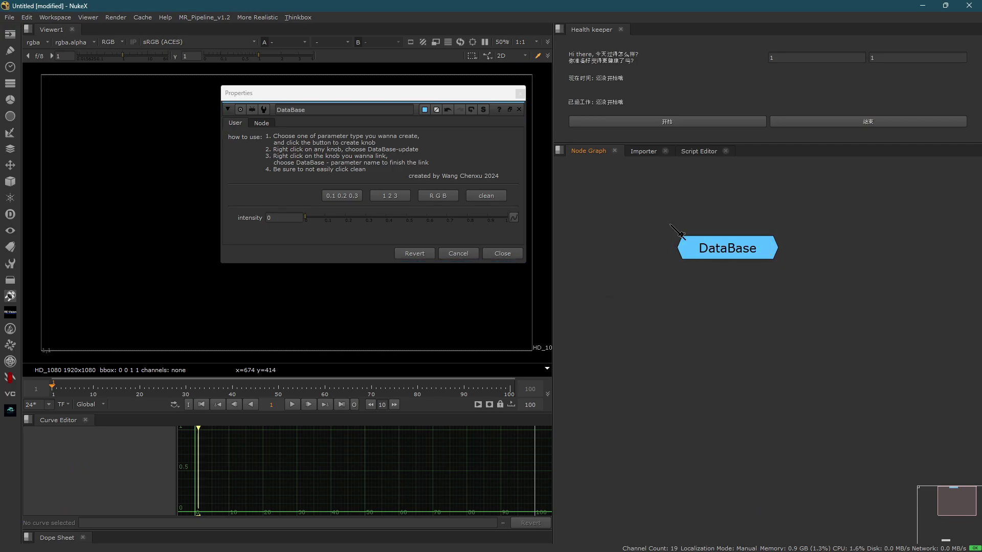
left_click_drag(821, 226, 619, 298)
left_click_drag(663, 217, 788, 277)
left_click(795, 226)
left_click(462, 160)
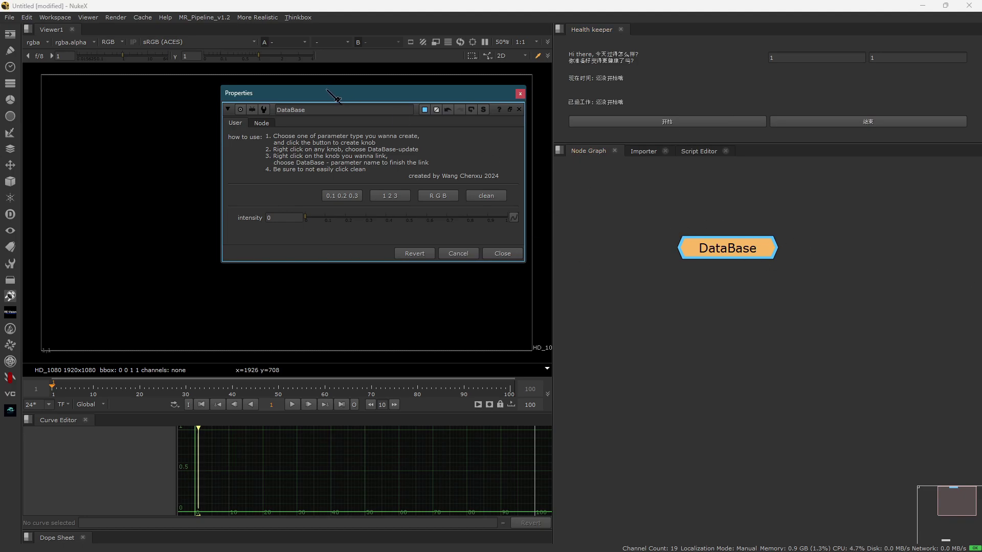
- Try to rename the DataBase node as DataBase12
left_click_drag(310, 112, 255, 112)
left_click(313, 113)
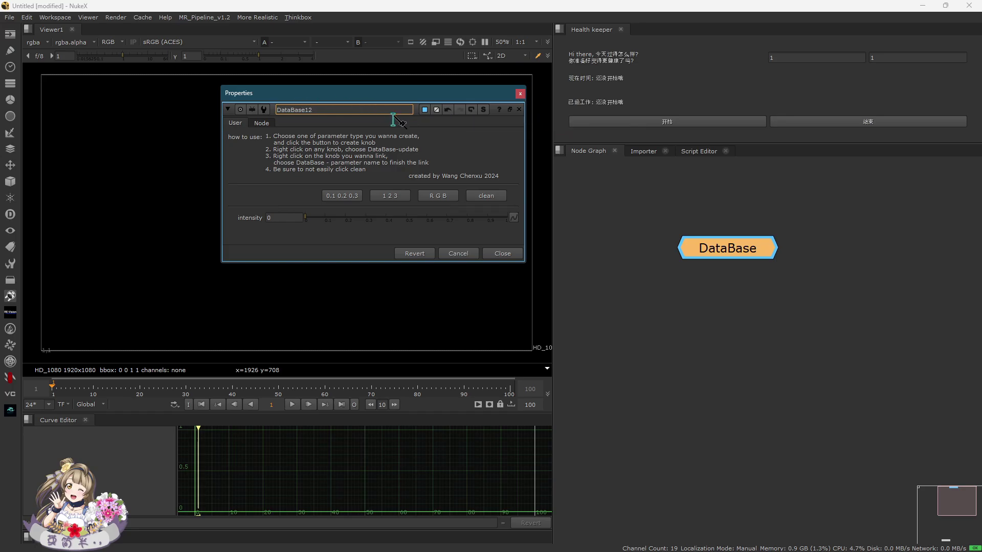
left_click(313, 119)
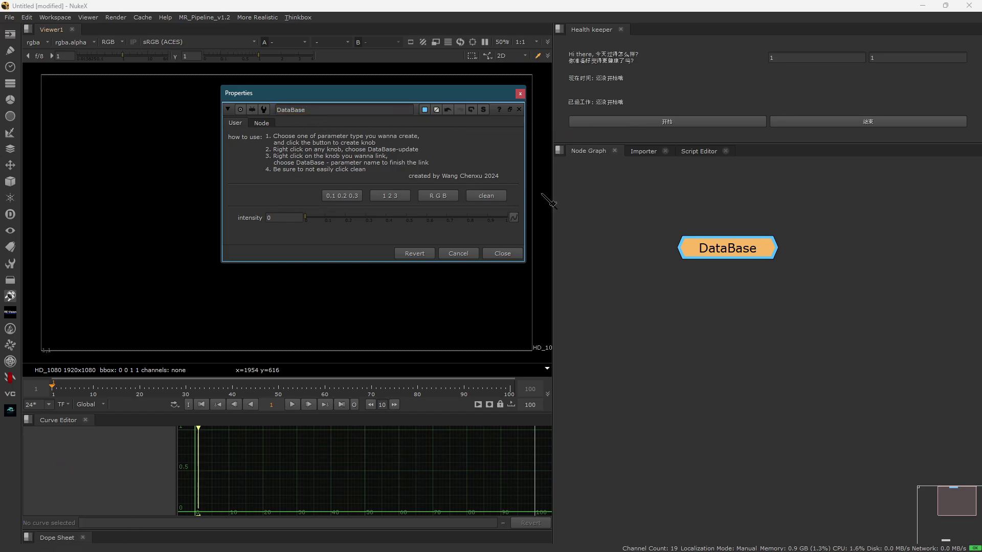
- Run the DataBase update command from the intensity knob to refresh the list of linkable knobs
right_click(274, 216)
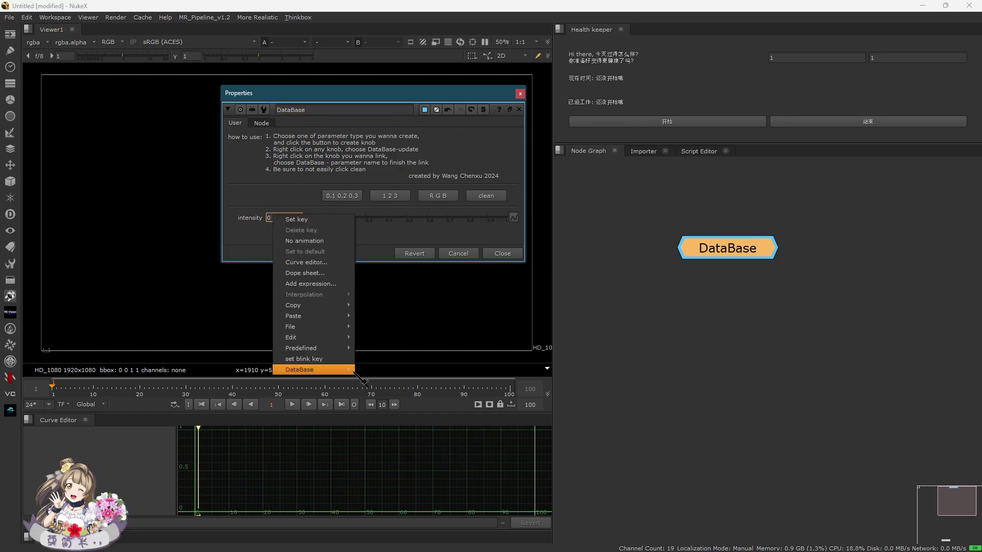
mouse_move(338, 371)
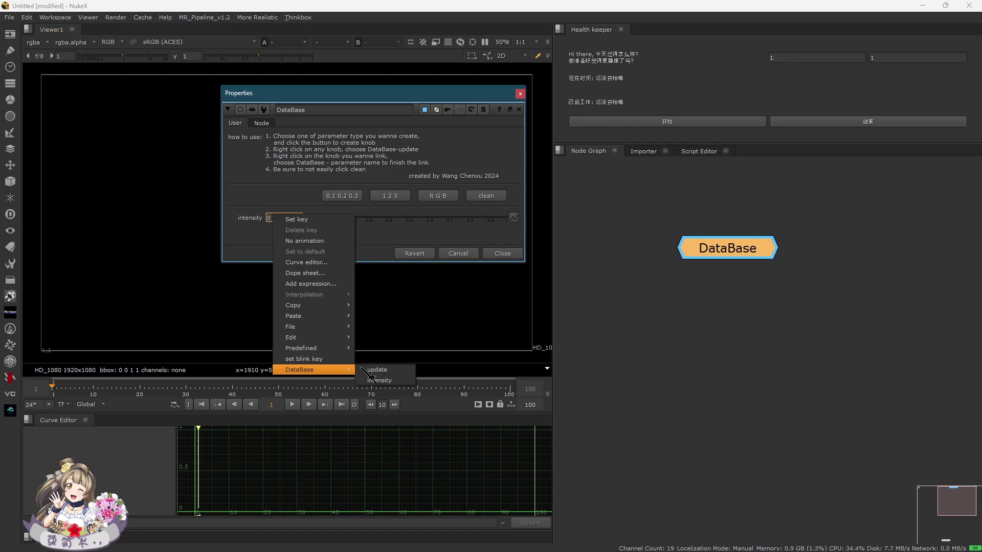
left_click(395, 374)
- Add a Grade node to the empty area between the DataBase node and Viewer1
left_click(846, 344)
scroll(707, 314, "down", 3)
middle_click_drag(683, 389, 742, 271)
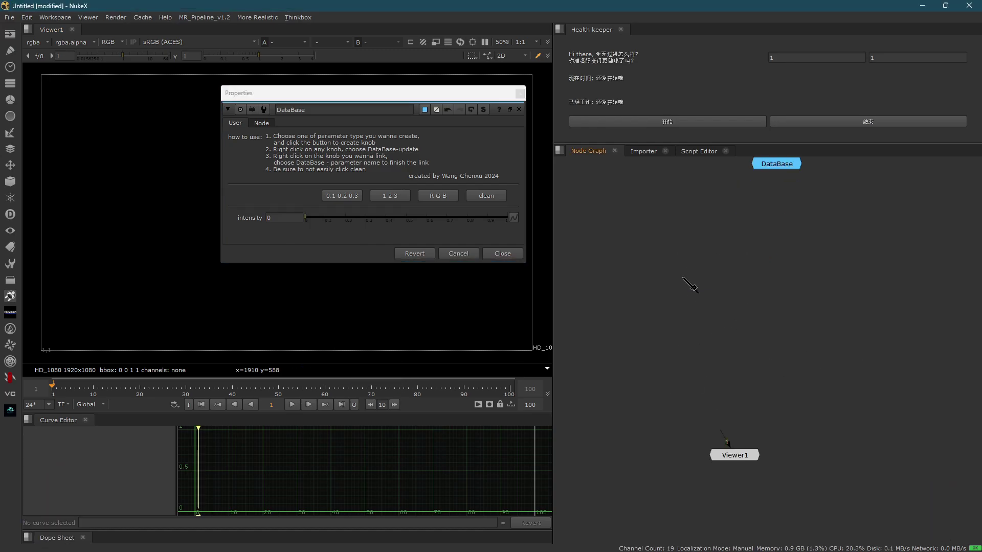
key("g")
left_click_drag(687, 394, 684, 329)
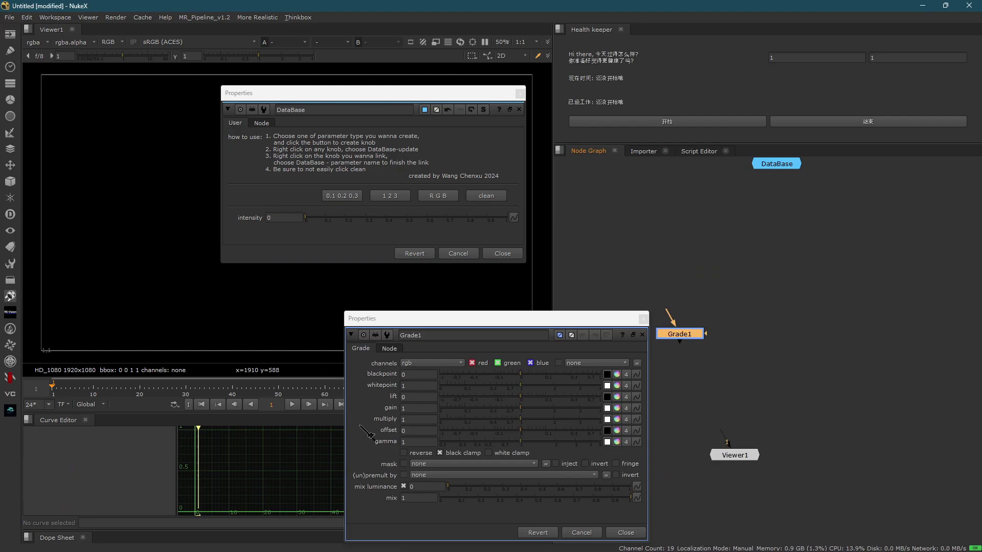
- Link the multiply parameter of Grade1 to the DataBase node's intensity knob
right_click(412, 420)
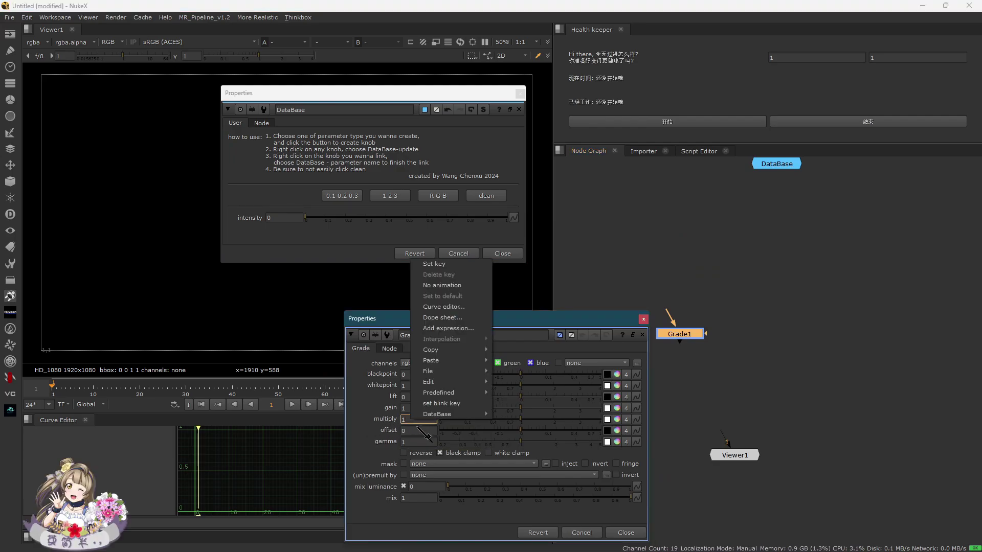
mouse_move(439, 418)
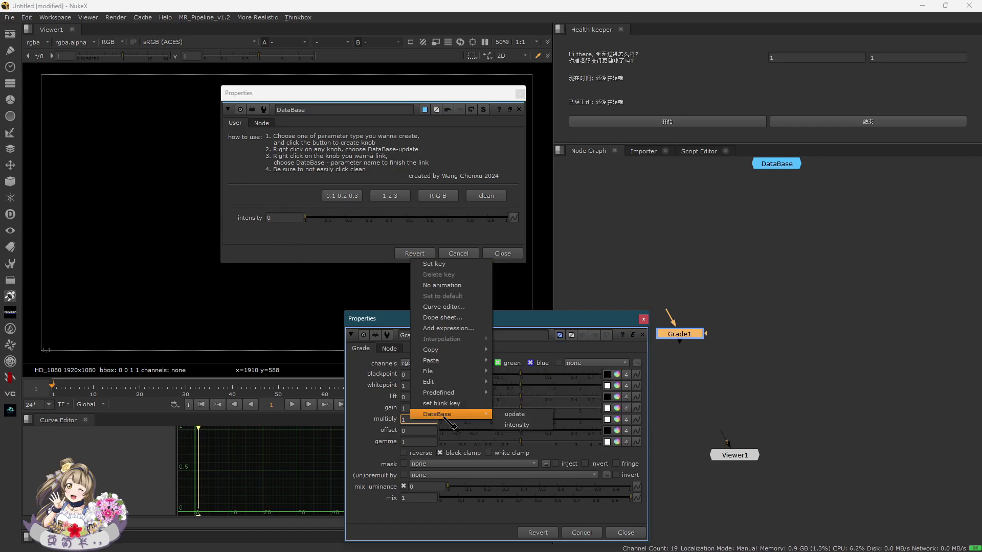
left_click(531, 425)
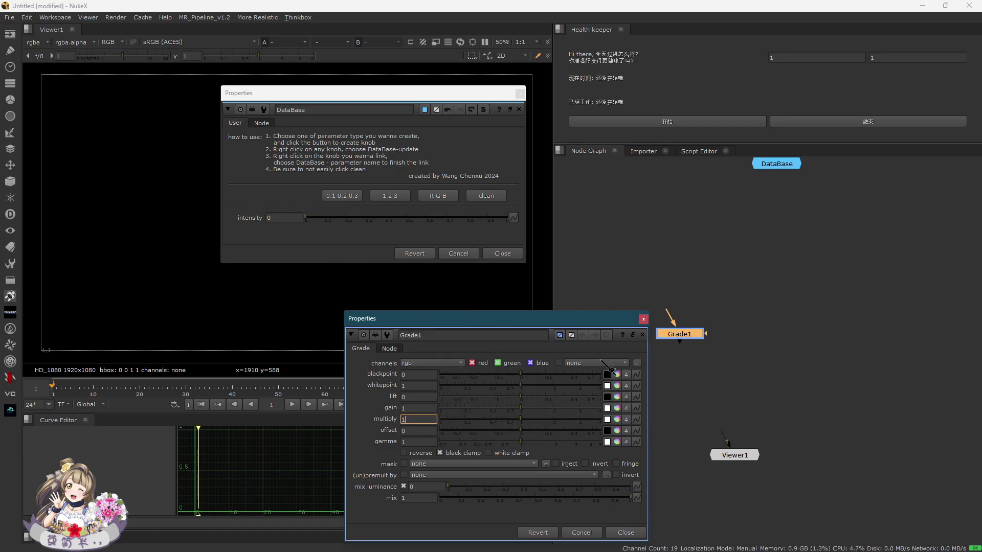
right_click(421, 421)
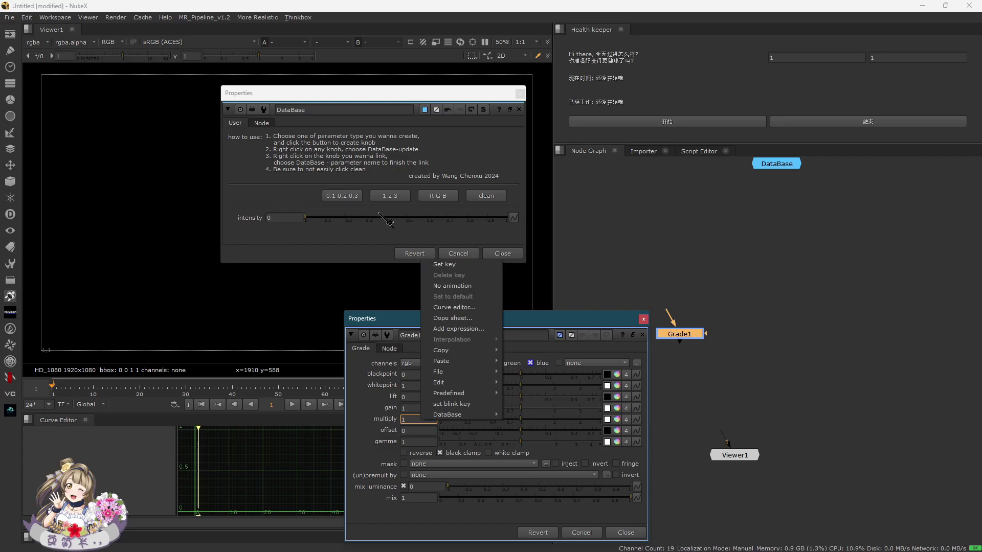
left_click(352, 226)
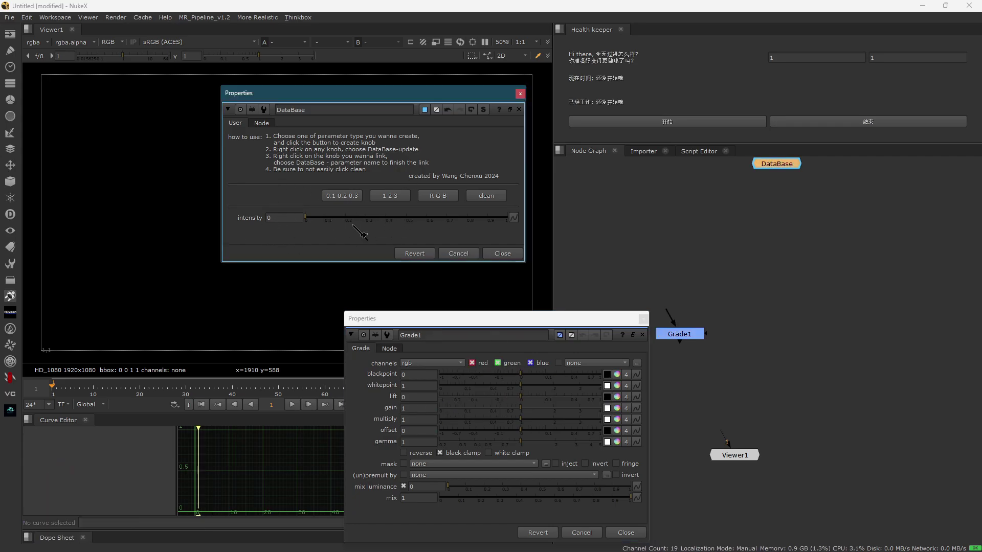
right_click(416, 422)
mouse_move(445, 416)
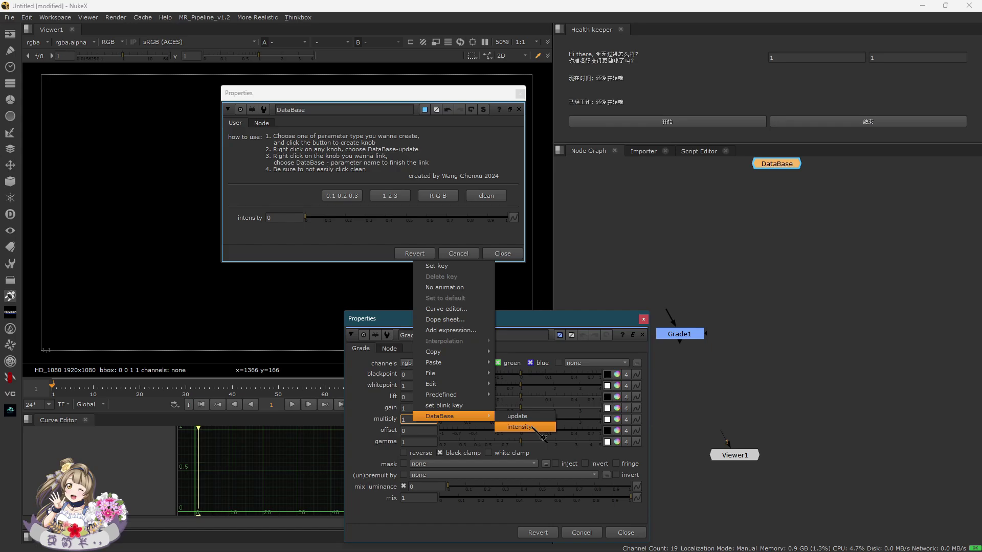
left_click(542, 436)
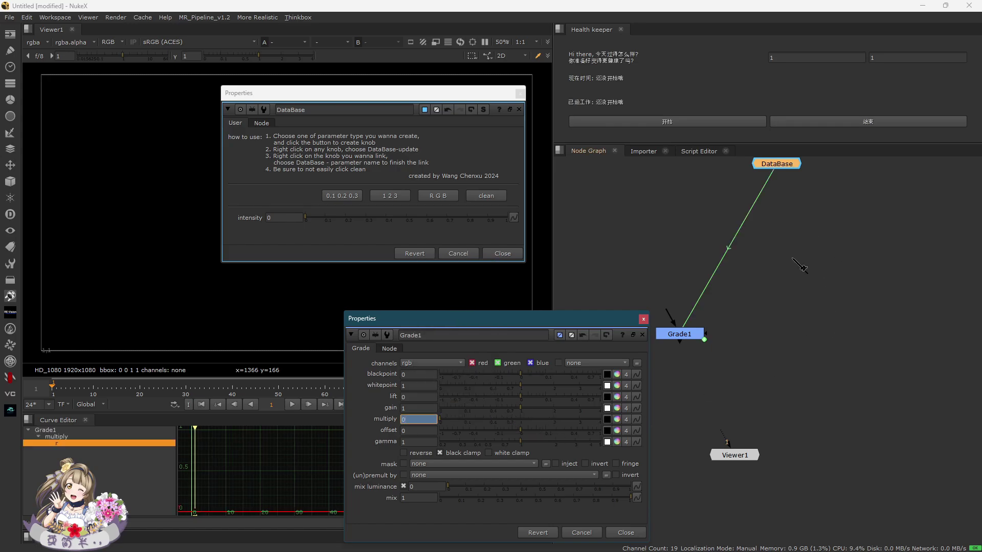
- Hide the expression link arrow between DataBase and Grade1 in the node graph
left_click_drag(785, 269, 565, 362)
middle_click_drag(780, 216, 821, 240)
left_click_drag(825, 221, 731, 391)
left_click_drag(665, 278, 663, 306)
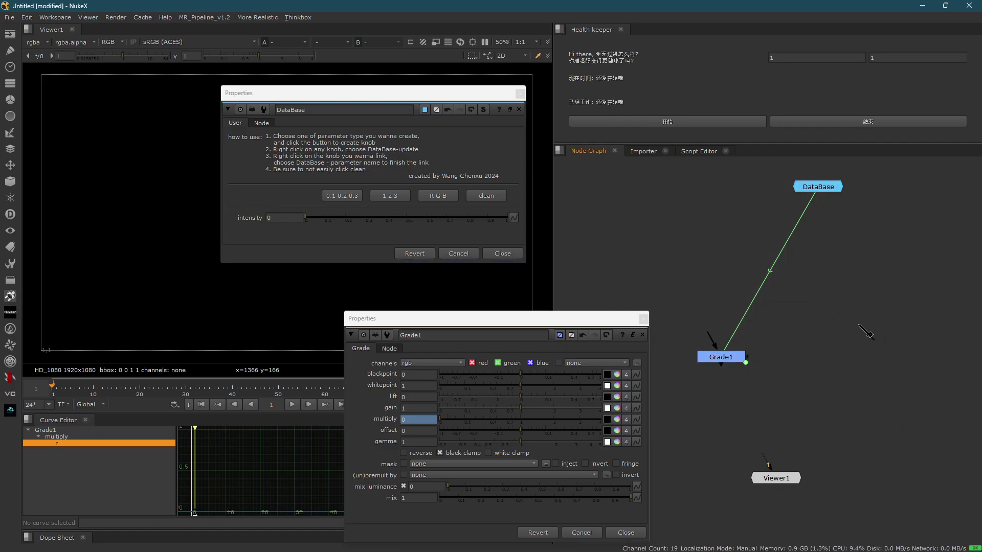
key("alt+e")
left_click_drag(869, 272, 657, 404)
- Move Grade1 farther from the DataBase node into free space in the node graph and clear the selection
scroll(781, 282, "down", 3)
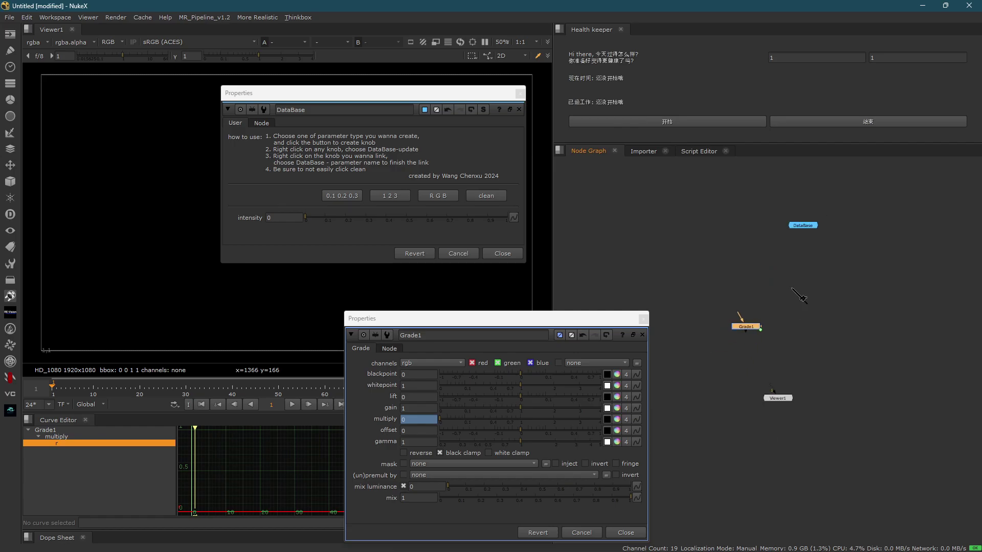
middle_click_drag(793, 293, 754, 217)
left_click_drag(654, 215, 752, 325)
left_click_drag(704, 252, 673, 277)
left_click(613, 287)
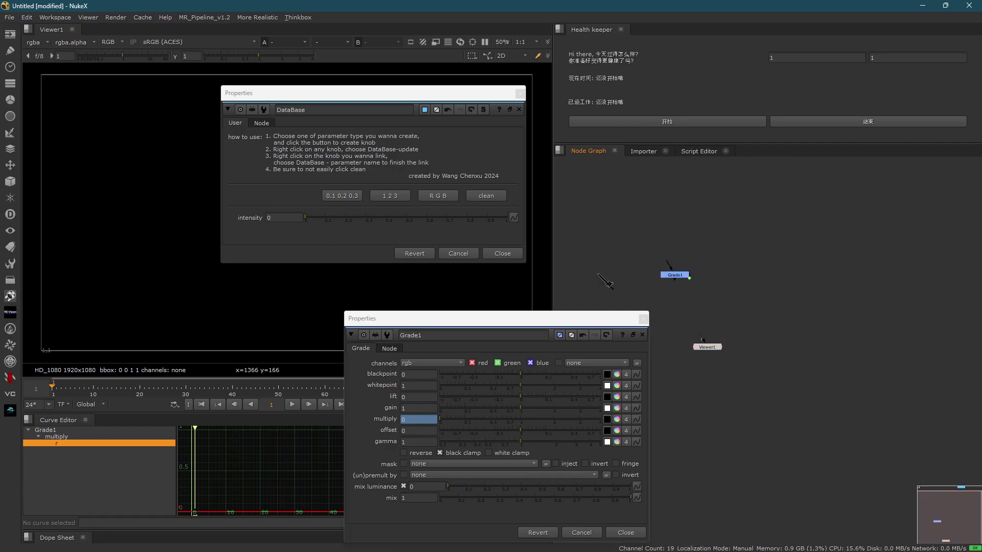
- Add a CheckerBoard node above Grade1 in the node graph
key("Tab")
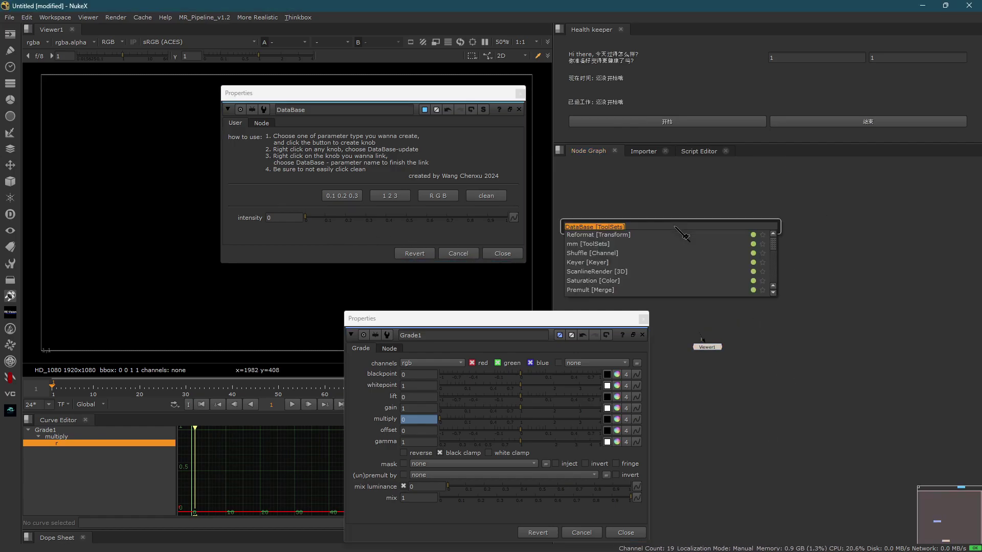
type("chekc")
key("BackSpace")
key("BackSpace")
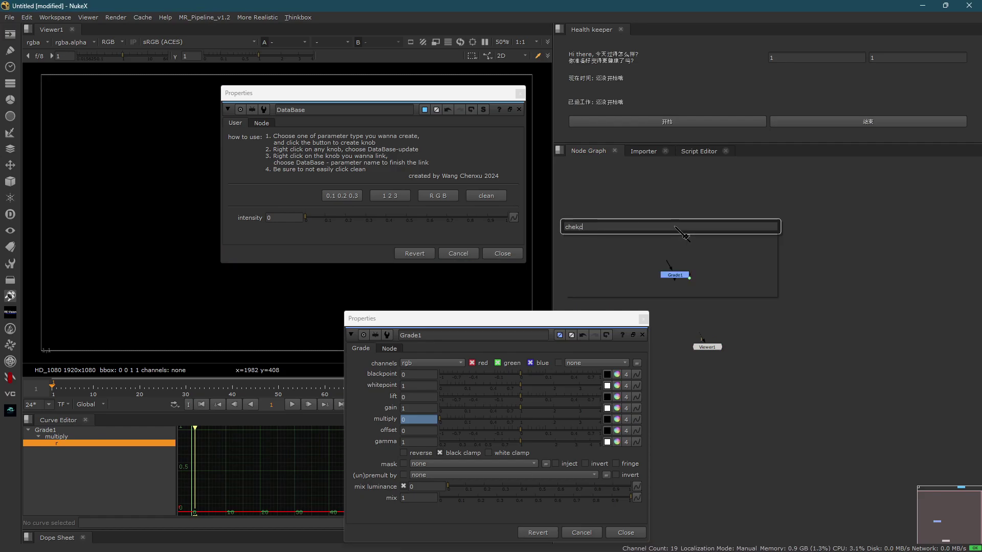
type("ck")
key("Return")
left_click(644, 151)
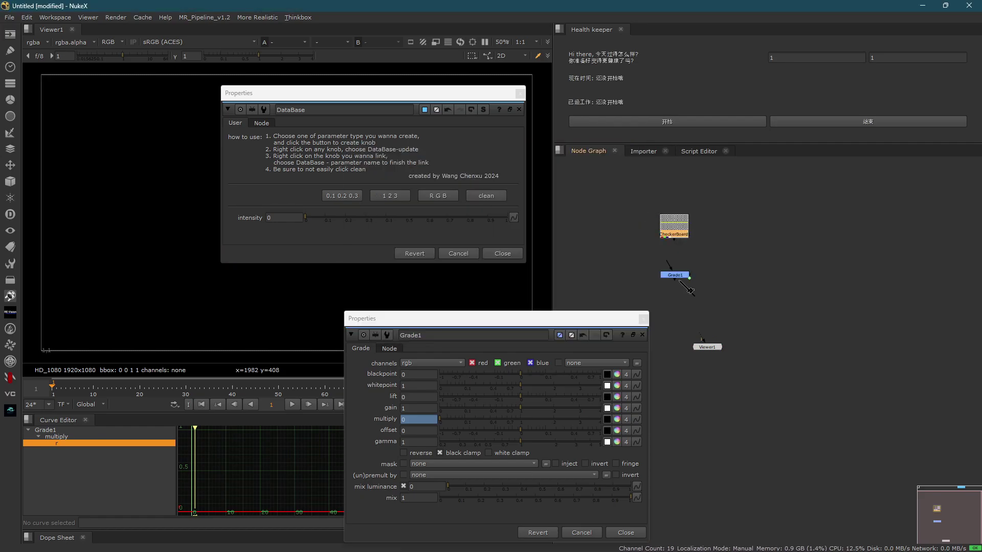
- Connect Grade1's input to the CheckerBoard node and show Grade1's output in Viewer1
mouse_move(669, 265)
left_mouse_down()
mouse_move(671, 231)
mouse_move(683, 266)
left_mouse_up()
key("1")
left_click(742, 310)
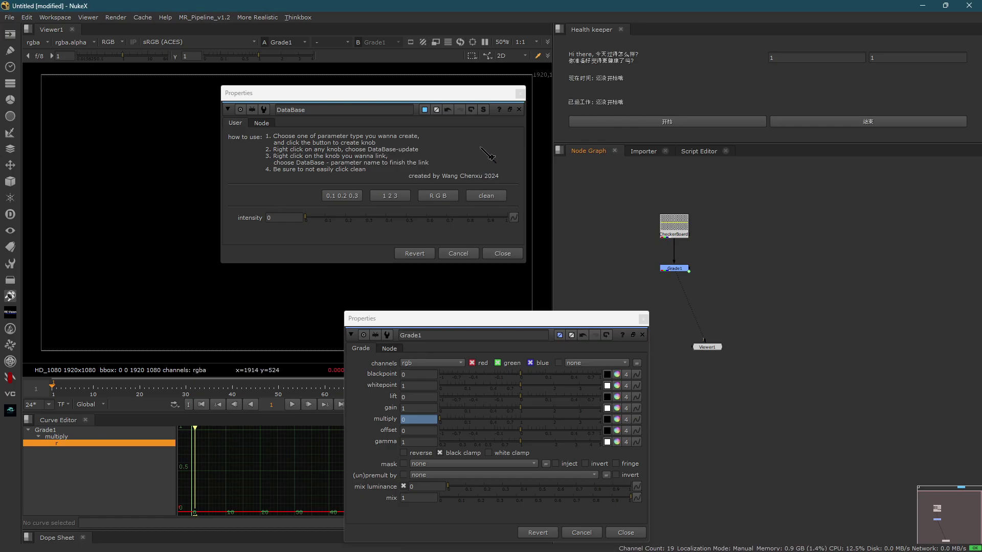
- Close the properties windows of the DataBase and Grade1 nodes
left_click(519, 110)
left_click(681, 268)
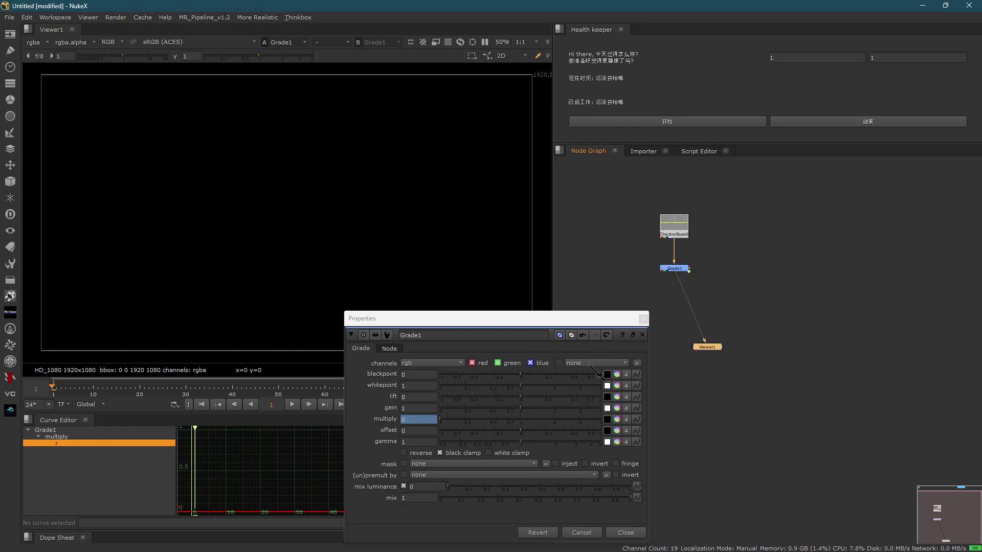
left_click(643, 335)
- Reopen the DataBase node's properties and move the window so that most of the viewer is uncovered
scroll(738, 362, "down", 2)
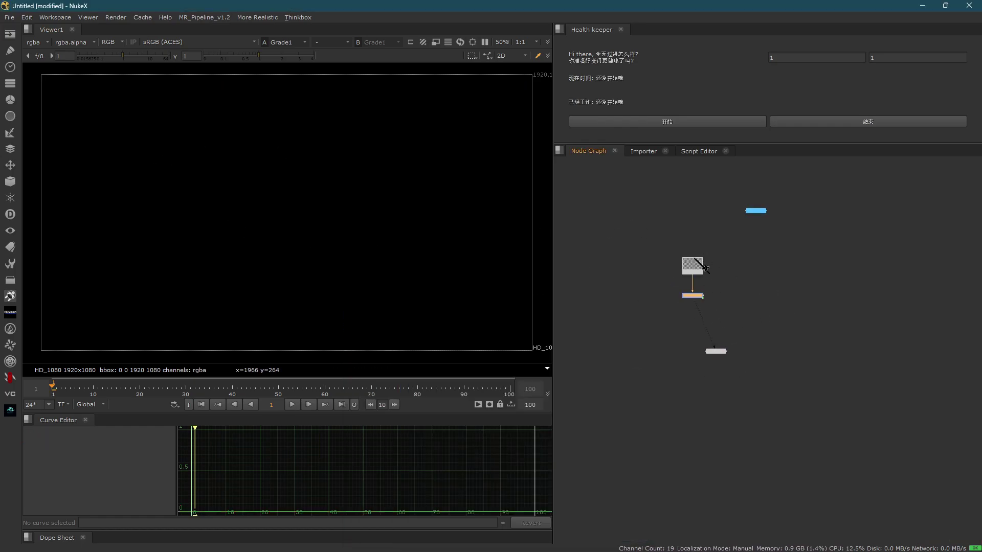
middle_click_drag(694, 258, 680, 348)
scroll(733, 297, "up", 2)
double_click(750, 303)
left_click_drag(420, 95, 708, 82)
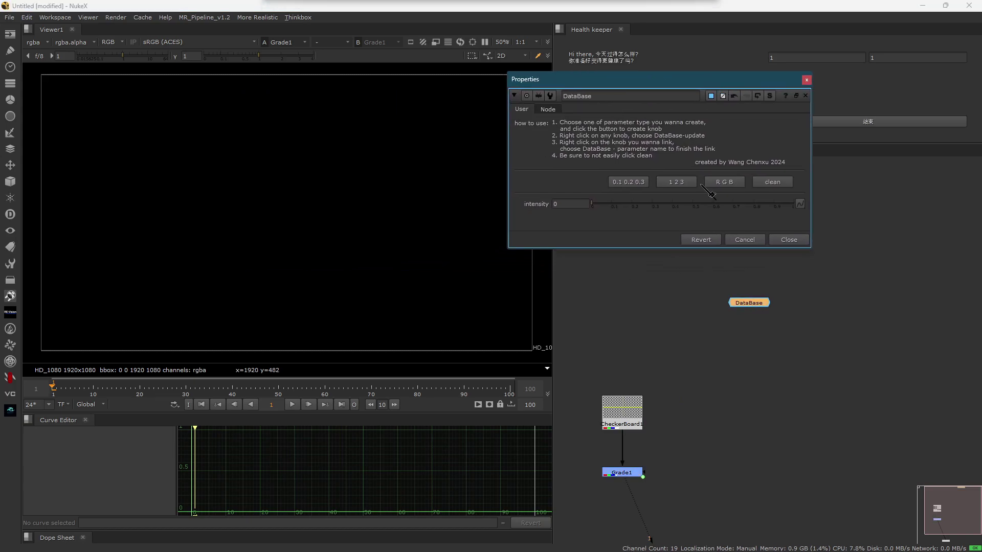
- Set the DataBase intensity knob to 0.87 and bring the whole checkerboard into view beside the properties window
left_click_drag(624, 205, 767, 217)
left_click_drag(749, 435, 318, 520)
scroll(333, 310, "down", 3)
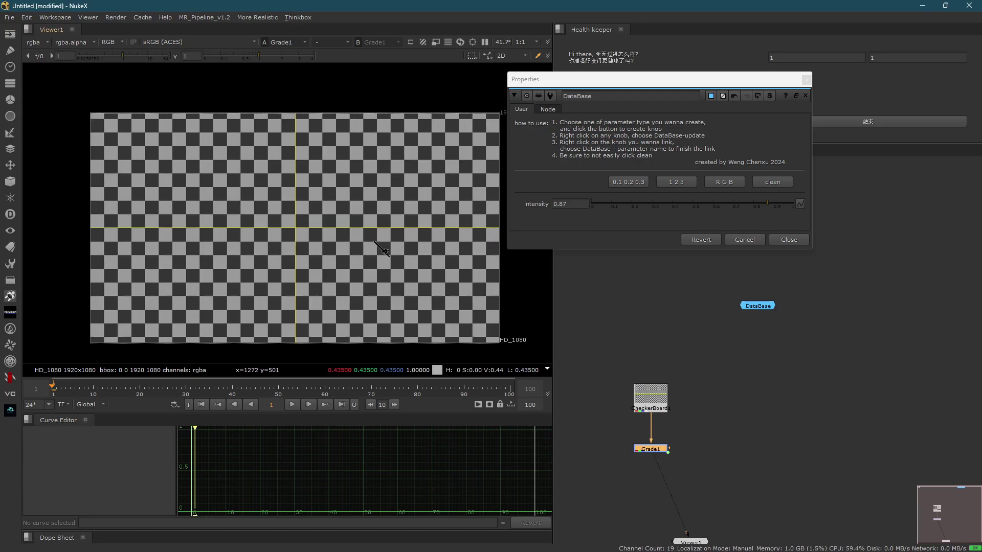
middle_click_drag(408, 251, 257, 195)
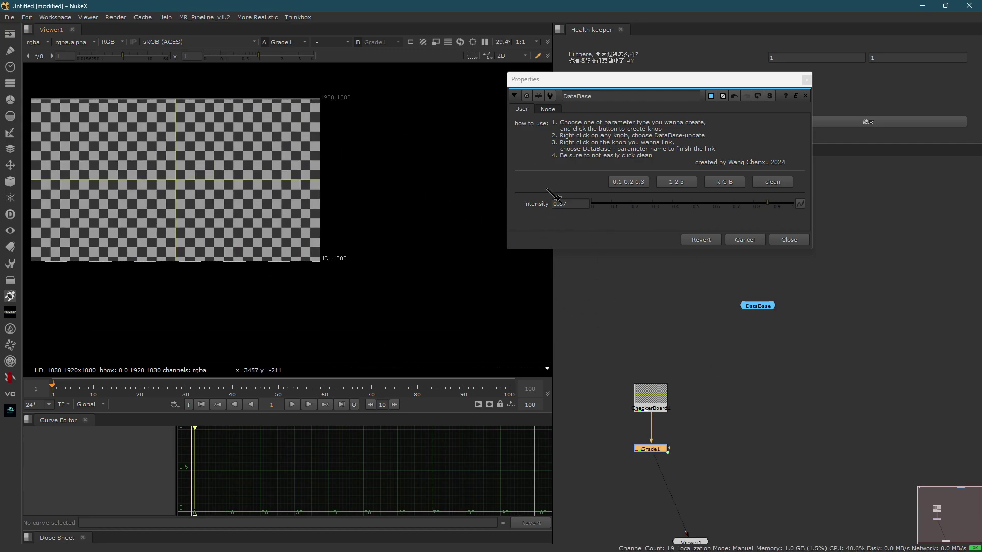
left_click(566, 204)
left_click(613, 236)
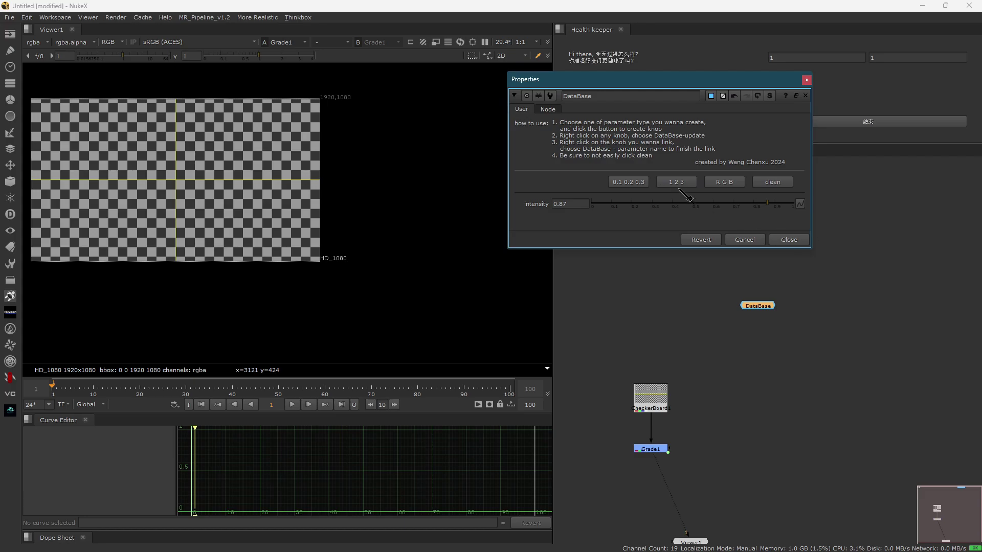
- Add an integer knob named randomSeed to the DataBase node
left_click(676, 182)
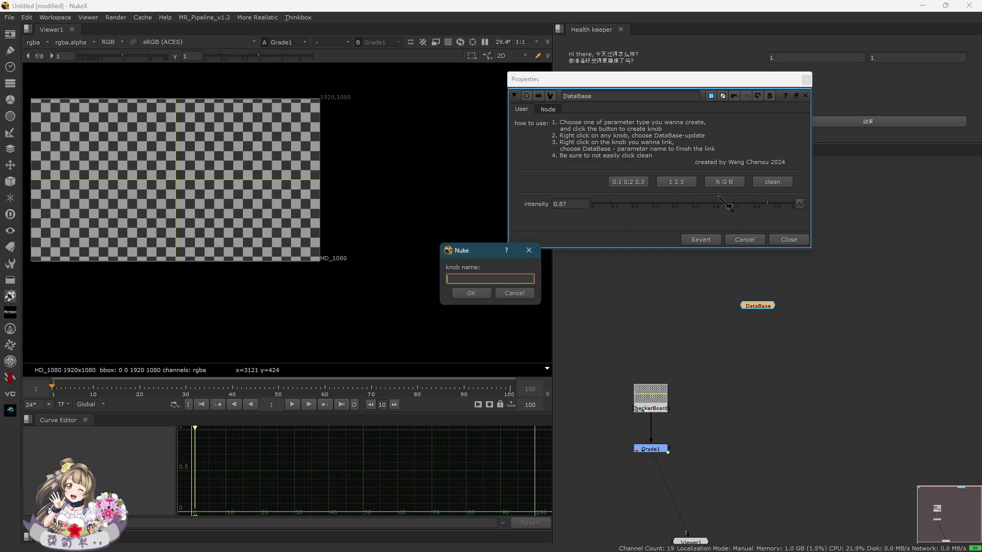
left_click_drag(488, 250, 478, 229)
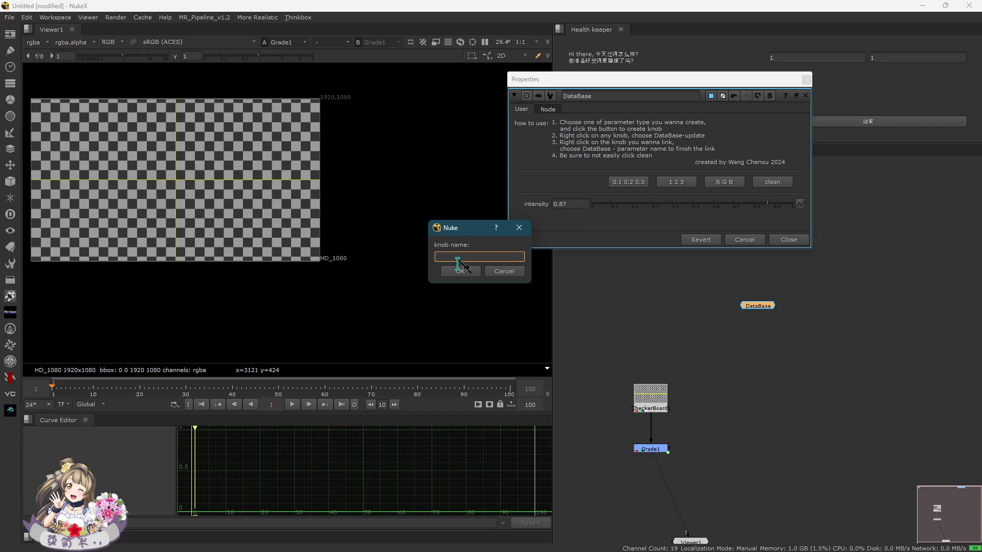
left_click_drag(473, 228, 405, 207)
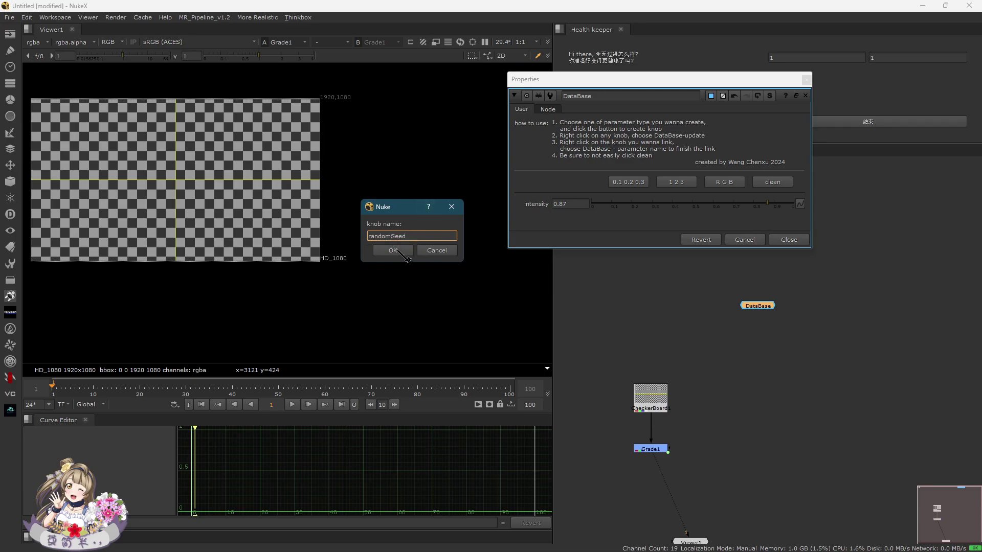
left_click(398, 251)
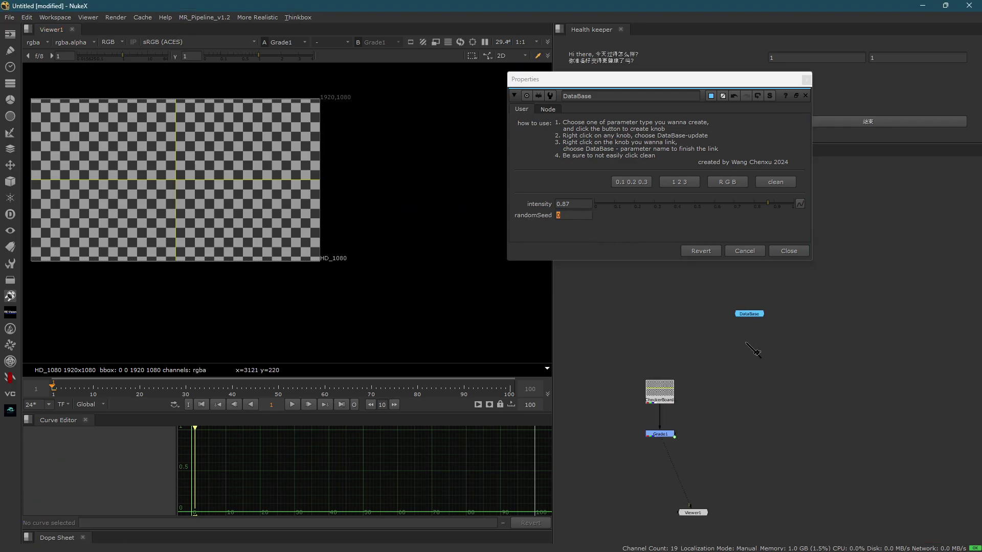
left_click(563, 215)
- Create a ParticleEmitter node in an empty area of the node graph below the DataBase node
scroll(725, 375, "up", 2)
middle_click_drag(728, 381, 668, 378)
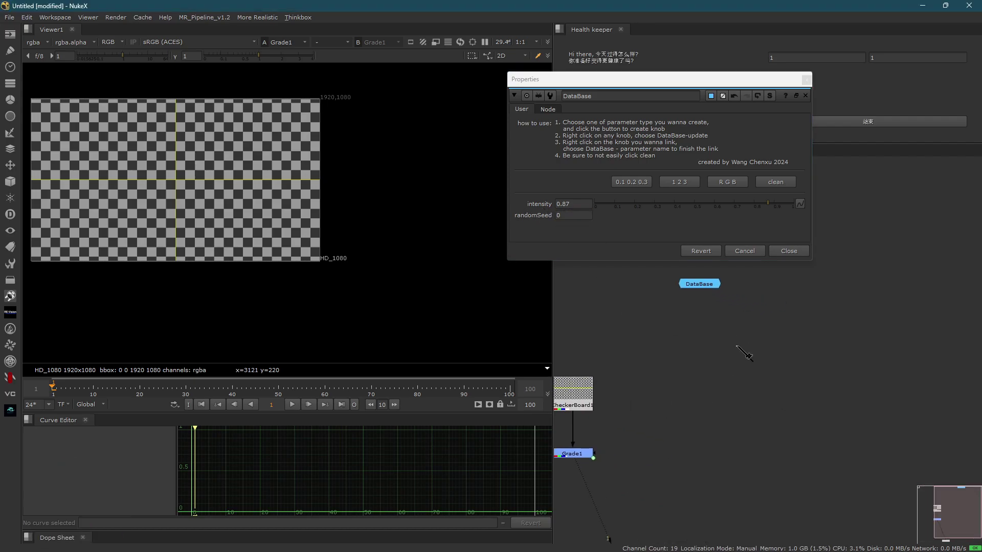
key("Tab")
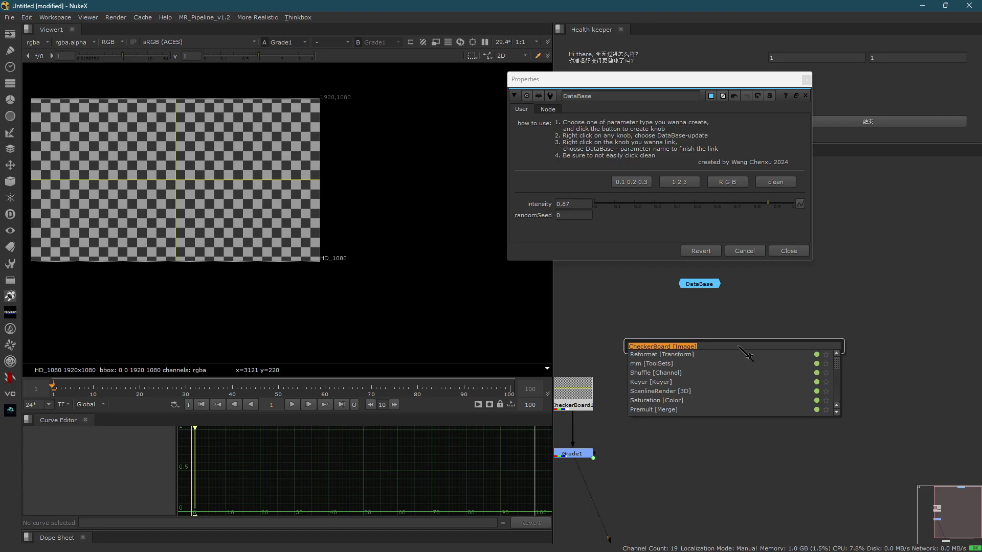
type("particle")
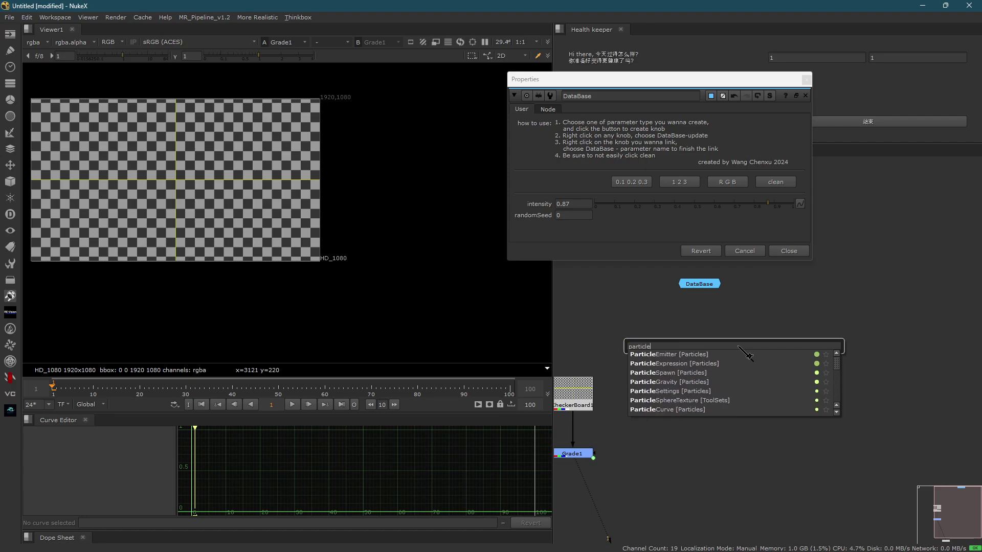
type("emitter")
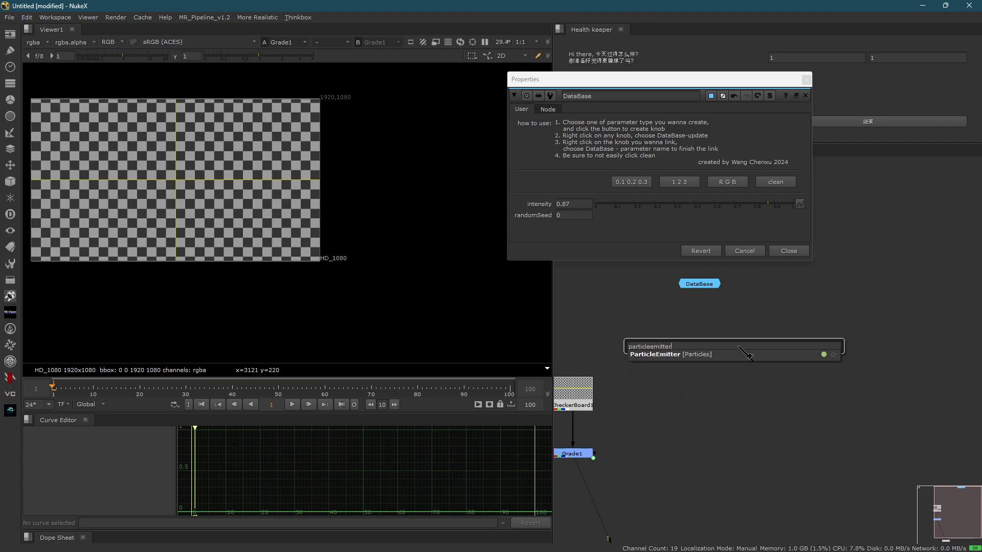
key("Return")
- Link the ParticleEmitter's random seed parameter to the DataBase randomSeed knob
left_click_drag(640, 192, 468, 97)
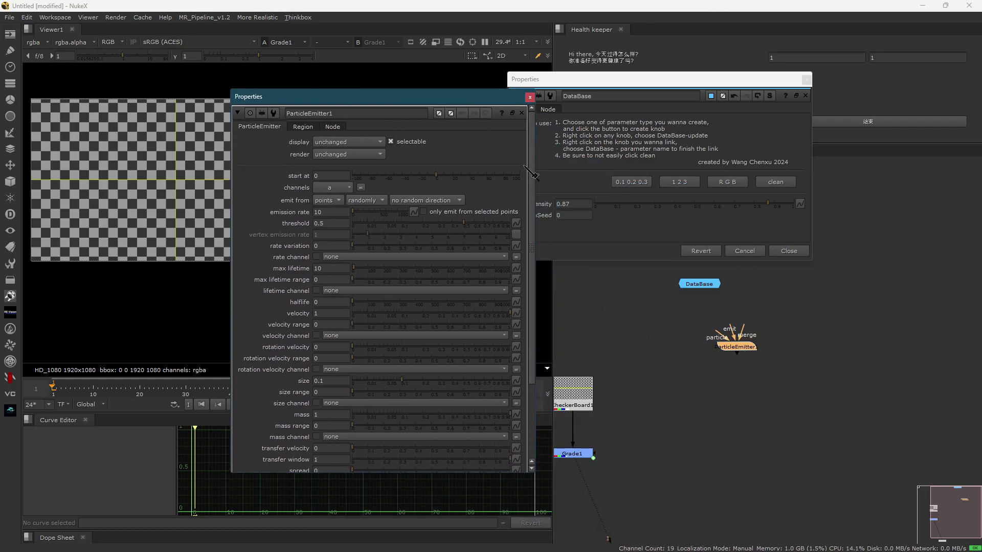
left_click_drag(532, 171, 533, 358)
left_click(321, 431)
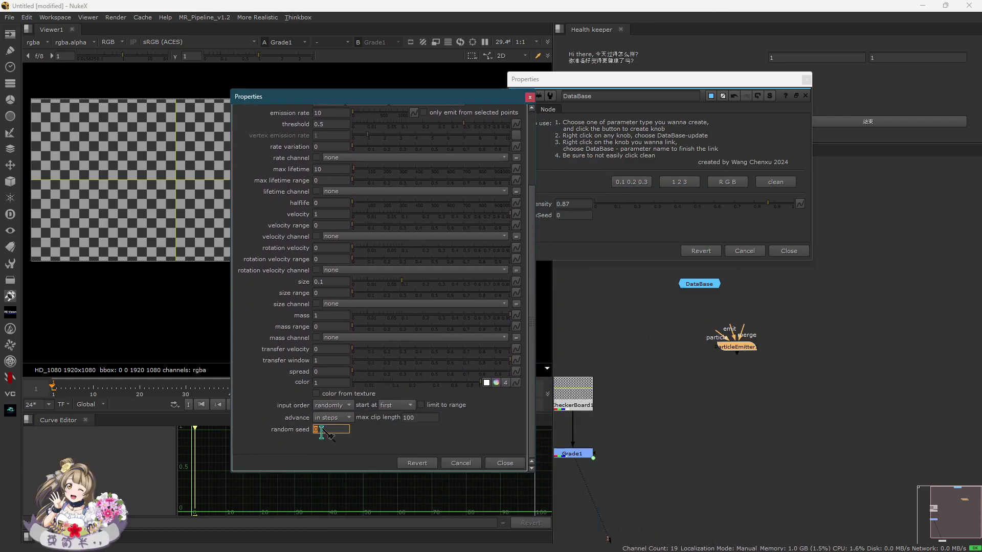
right_click(330, 431)
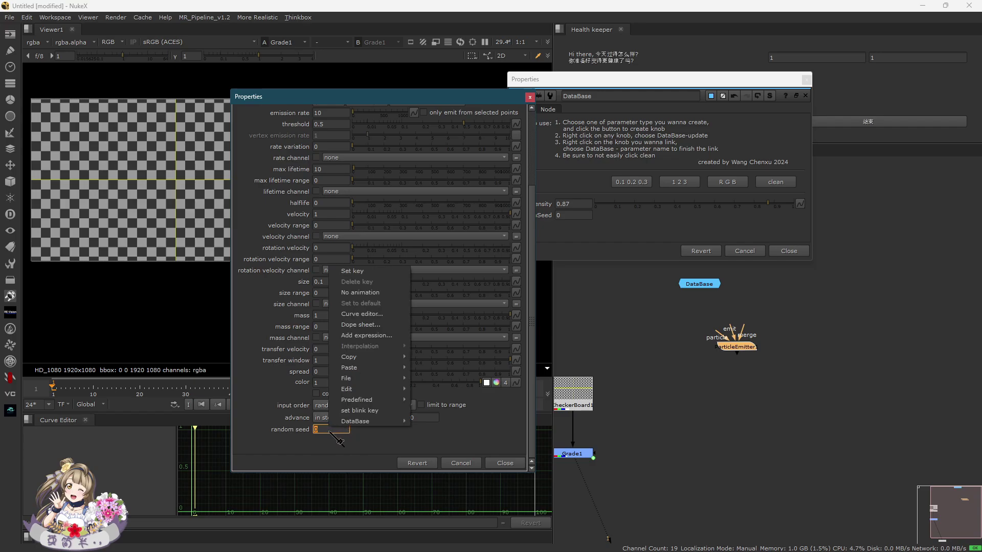
mouse_move(363, 421)
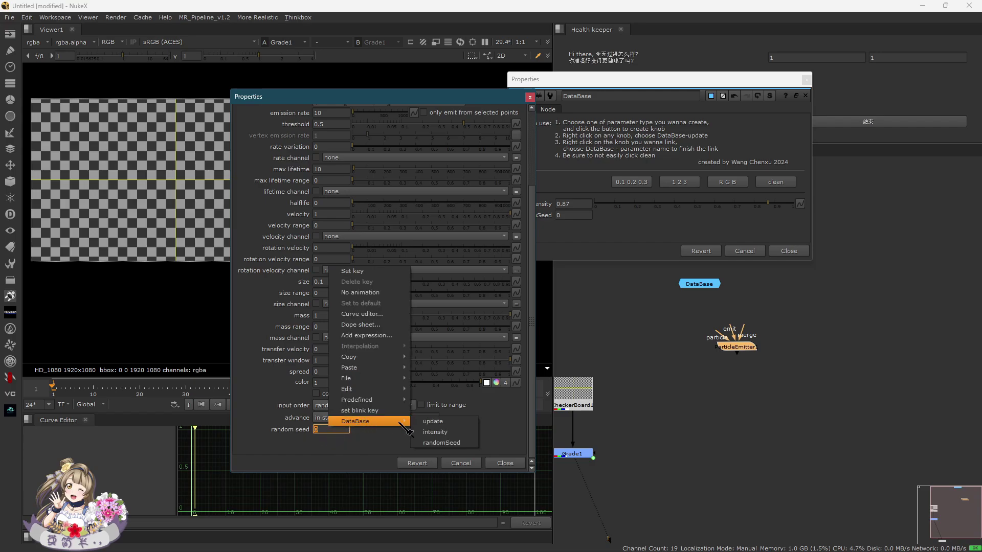
left_click(446, 444)
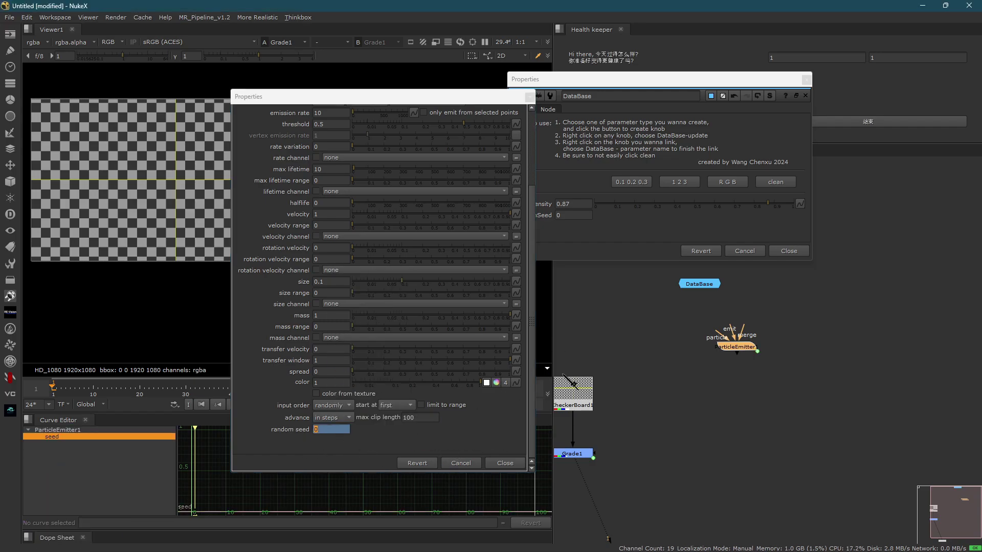
- Set the DataBase randomSeed knob to 11 and check the ParticleEmitter's linked random seed
left_click(569, 218)
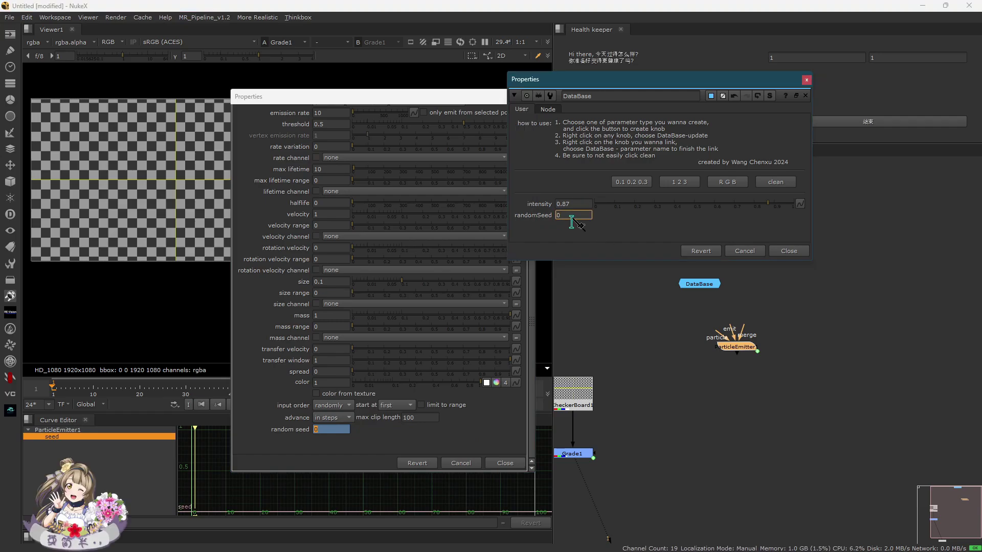
type("3")
key("Return")
key("Return")
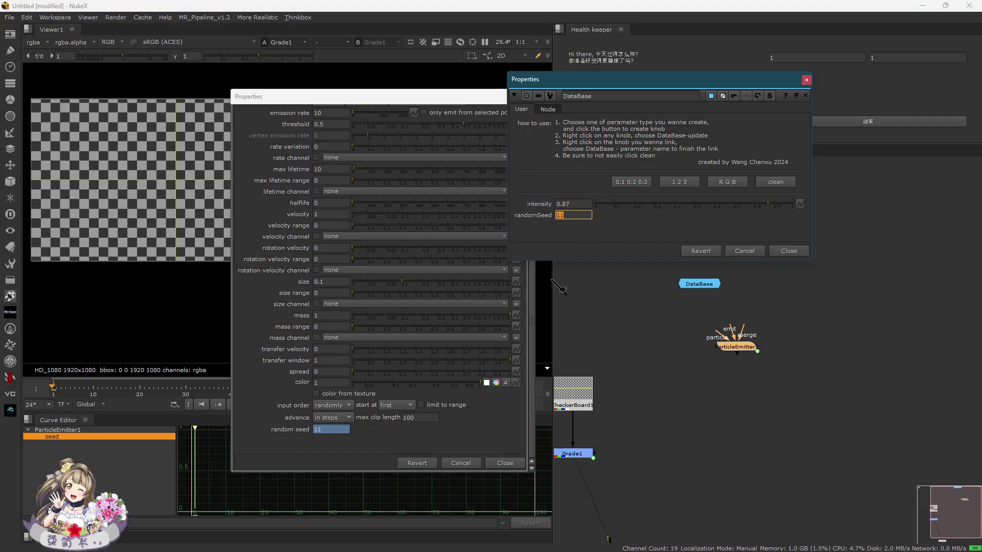
left_click(321, 429)
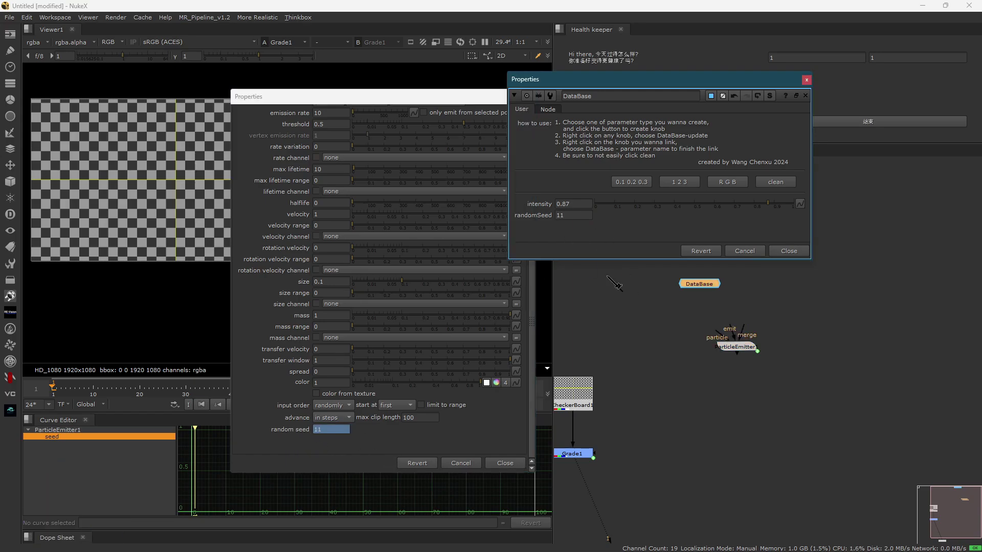
- Delete the ParticleEmitter node and bring the CheckerBoard and Grade nodes back into view
left_click_drag(808, 315, 632, 385)
key("Delete")
middle_click_drag(639, 434, 763, 399)
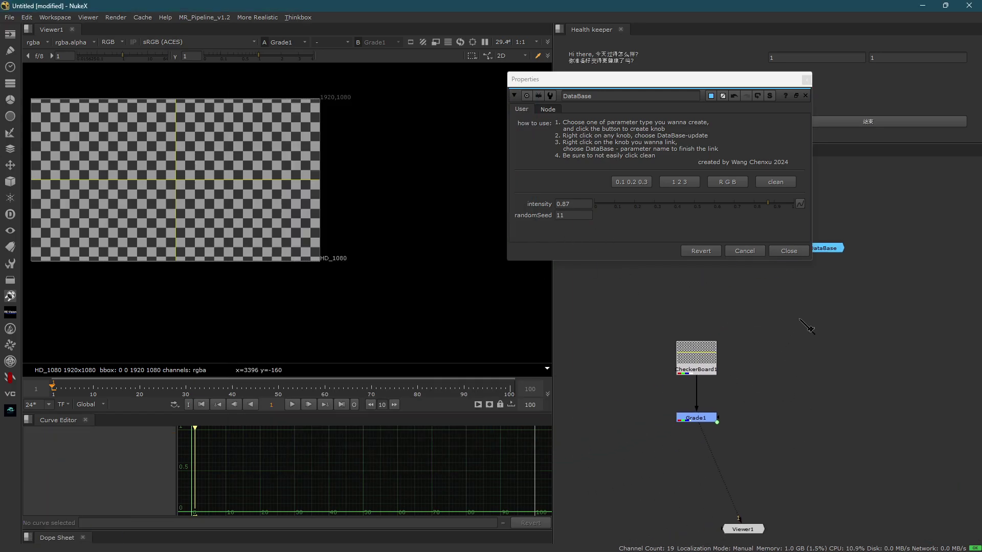
- Move the DataBase properties window away from the node graph and remove all its custom knobs with clean
left_click_drag(702, 82, 508, 31)
left_click(423, 188)
left_click(705, 296)
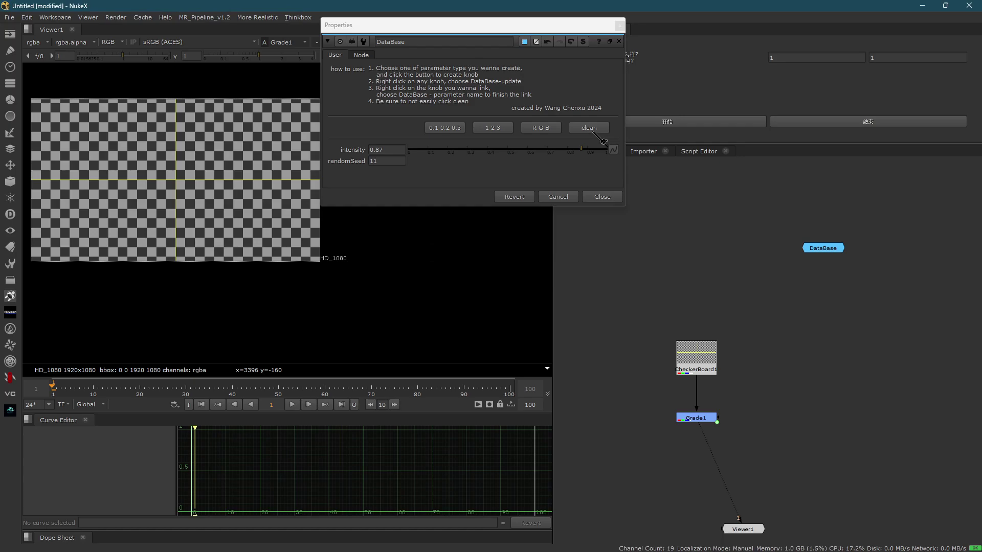
left_click(593, 130)
left_click(497, 293)
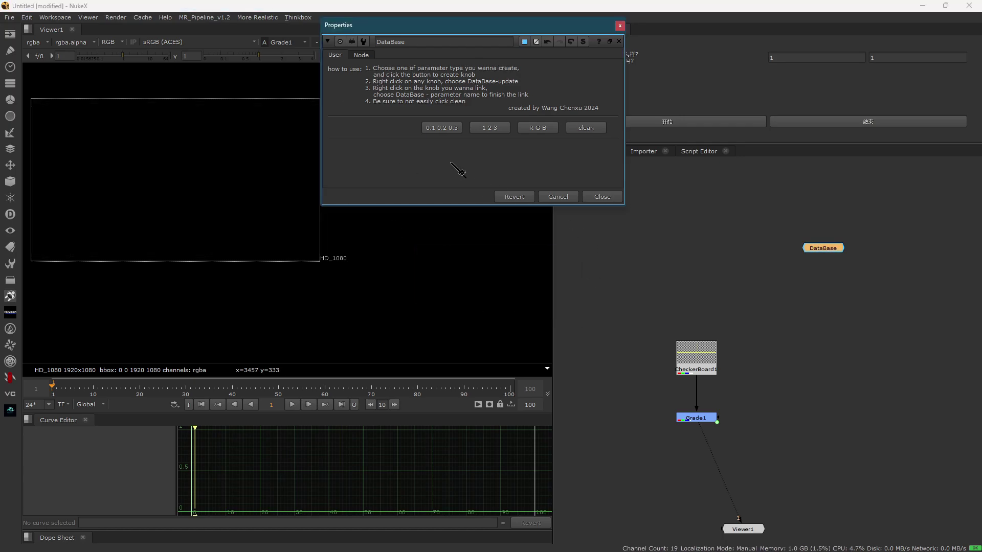
- Add two floating-point knobs named warm and cool to the DataBase node
left_click(449, 128)
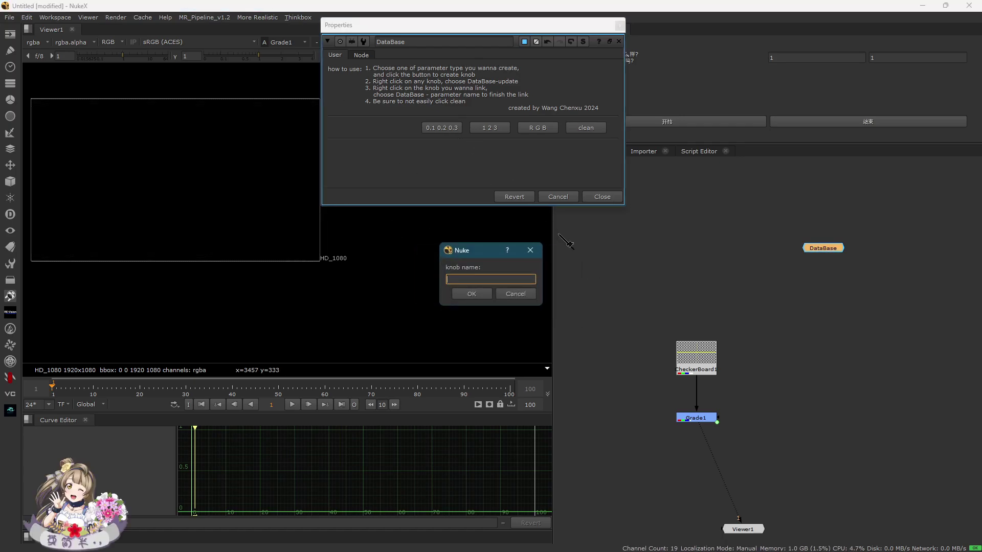
type("warm")
left_click(460, 297)
left_click(446, 129)
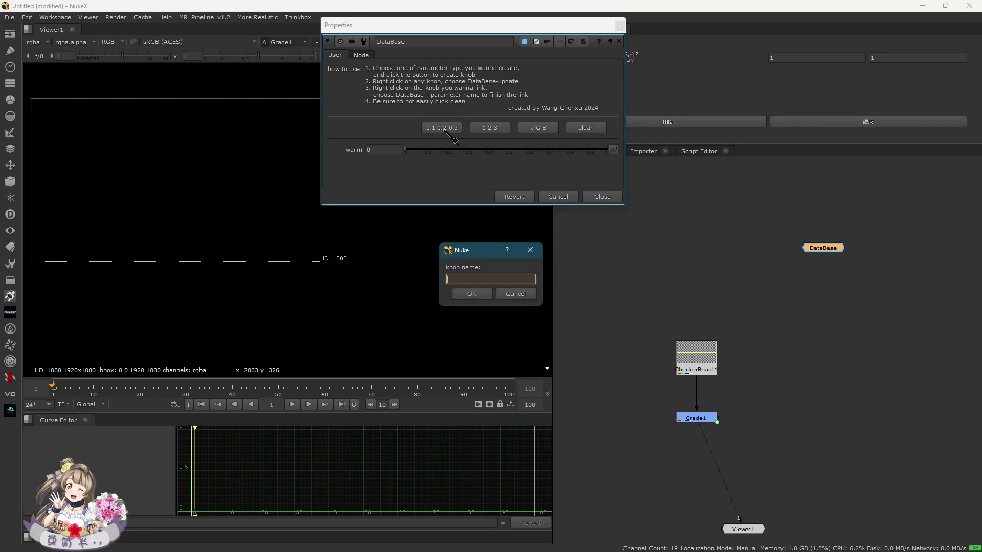
key("Return")
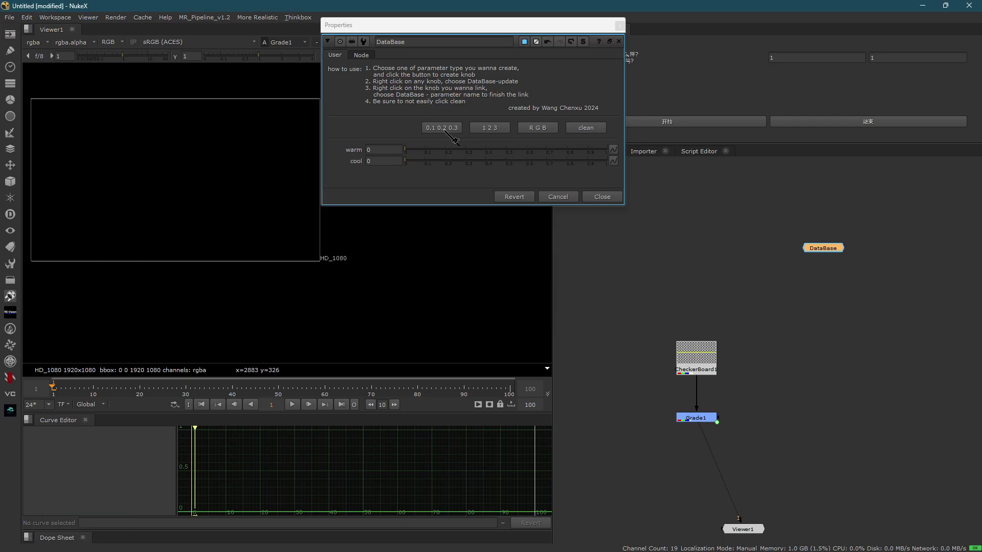
- Replace the old Grade1 node with a fresh default Grade between CheckerBoard1 and the viewer
scroll(235, 244, "down", 1)
middle_click_drag(276, 263, 309, 287)
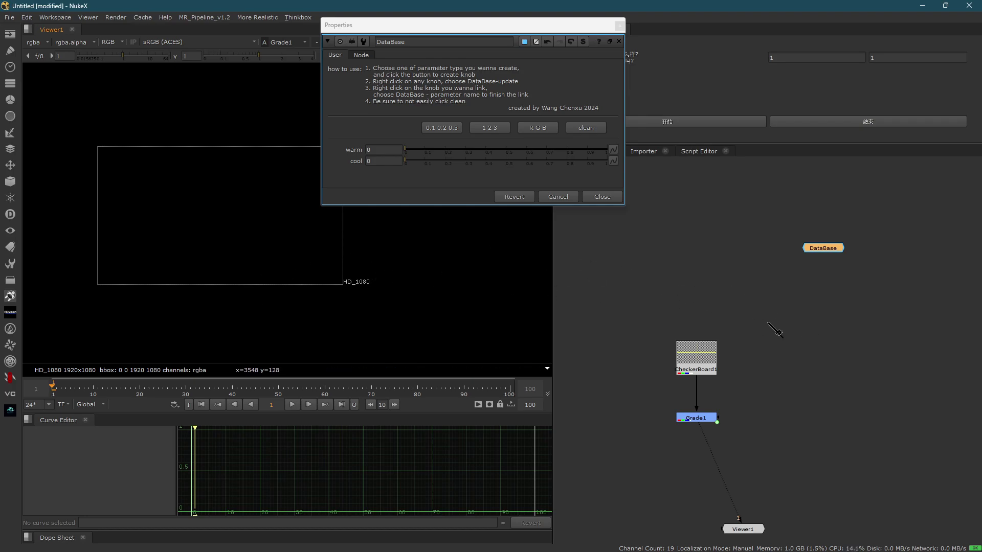
scroll(731, 419, "up", 4)
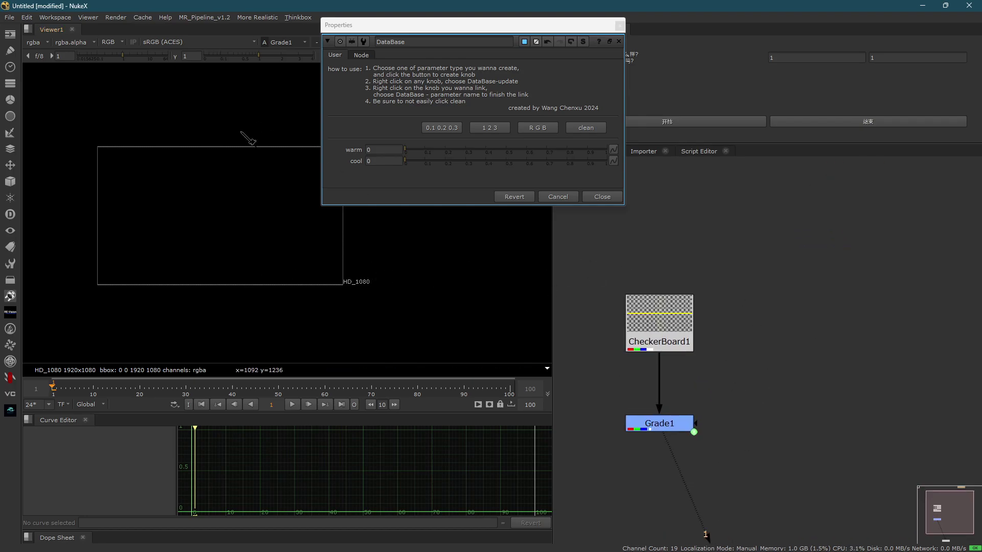
double_click(674, 424)
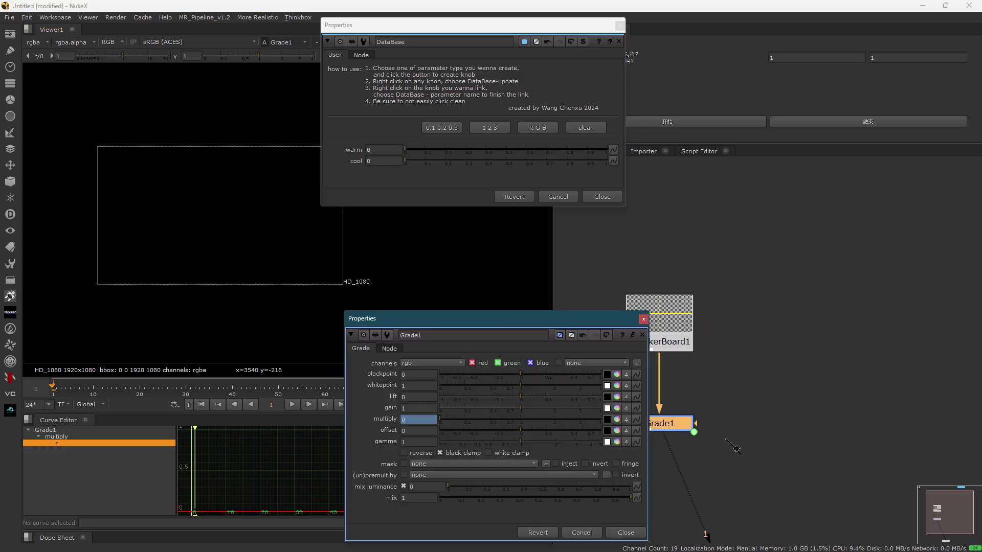
key("Delete")
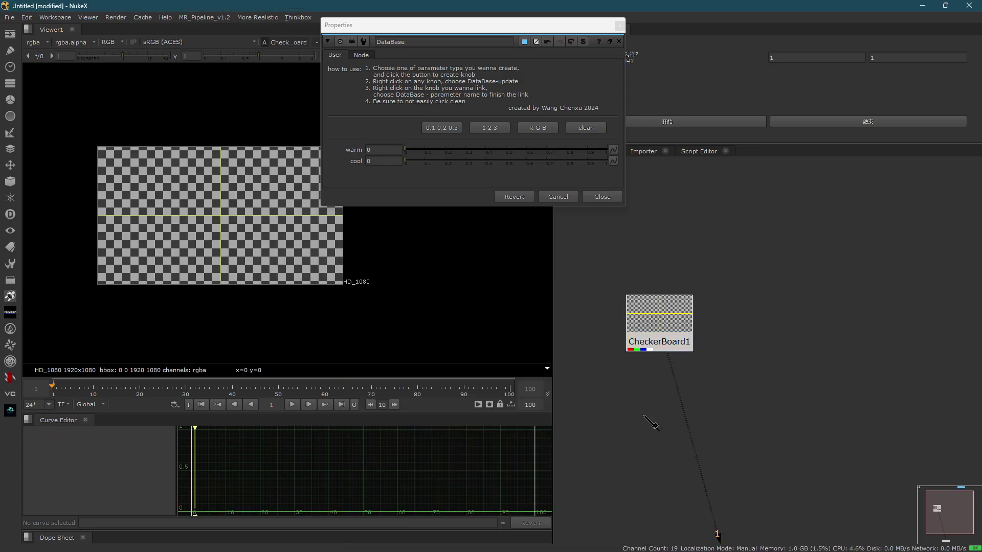
key("ctrl+z")
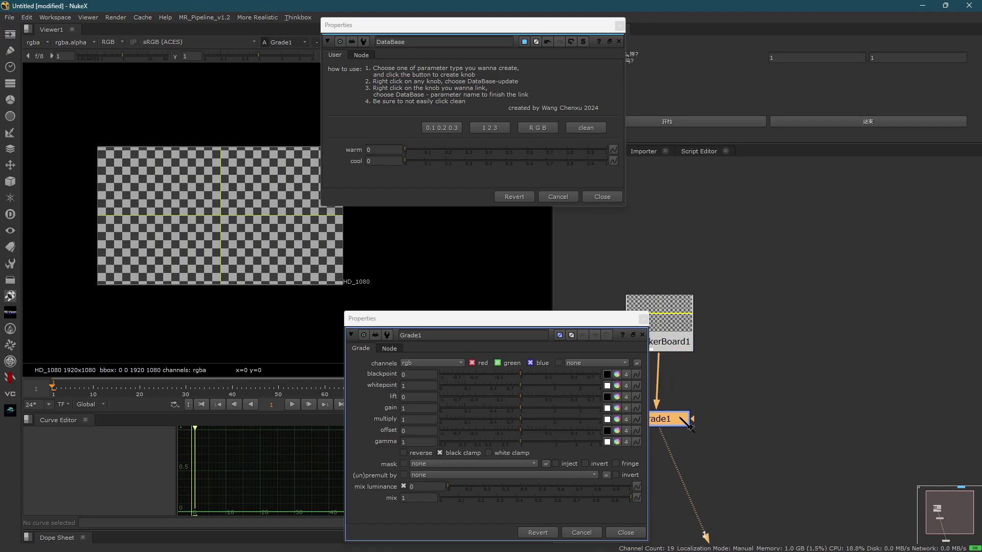
- Reposition the DataBase and Grade1 properties windows so the whole checkerboard stays uncovered in the viewer
middle_click_drag(276, 220, 236, 214)
left_click_drag(461, 25, 589, 35)
left_click_drag(524, 320, 532, 234)
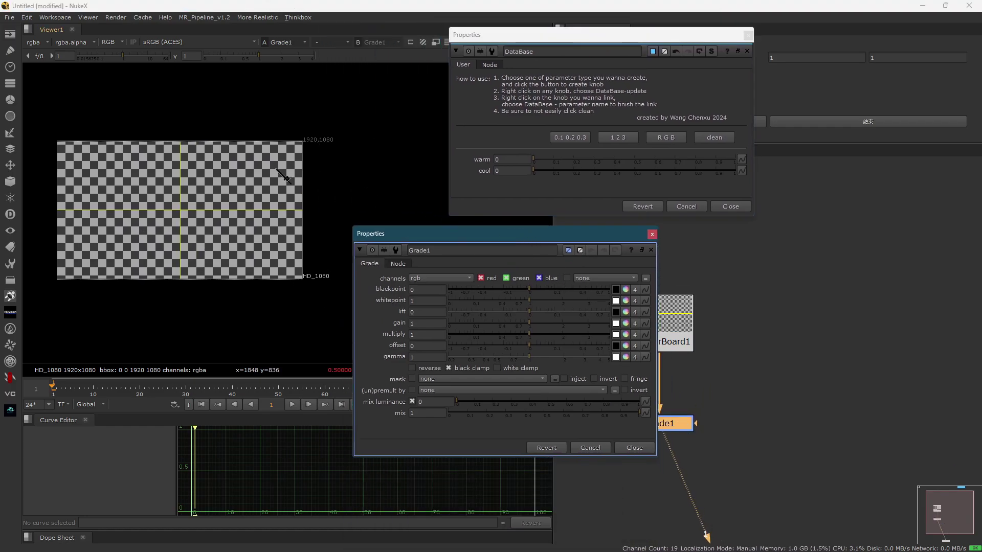
- Set Grade1's gain to a warm orange of 1, 0.421462, 0.097852 using the color wheel, and close its properties
left_click(625, 323)
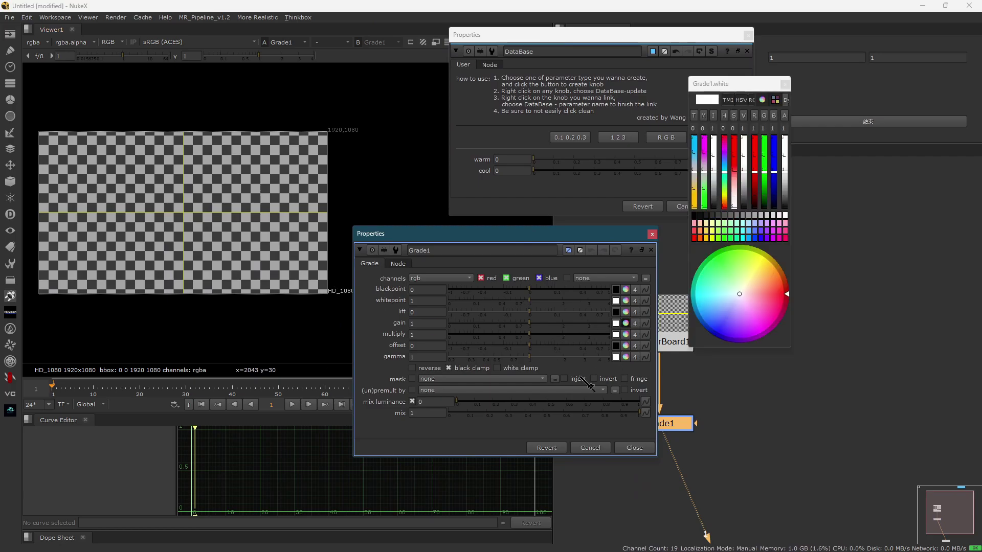
left_click_drag(736, 316, 781, 276)
left_click(576, 257)
key("Escape")
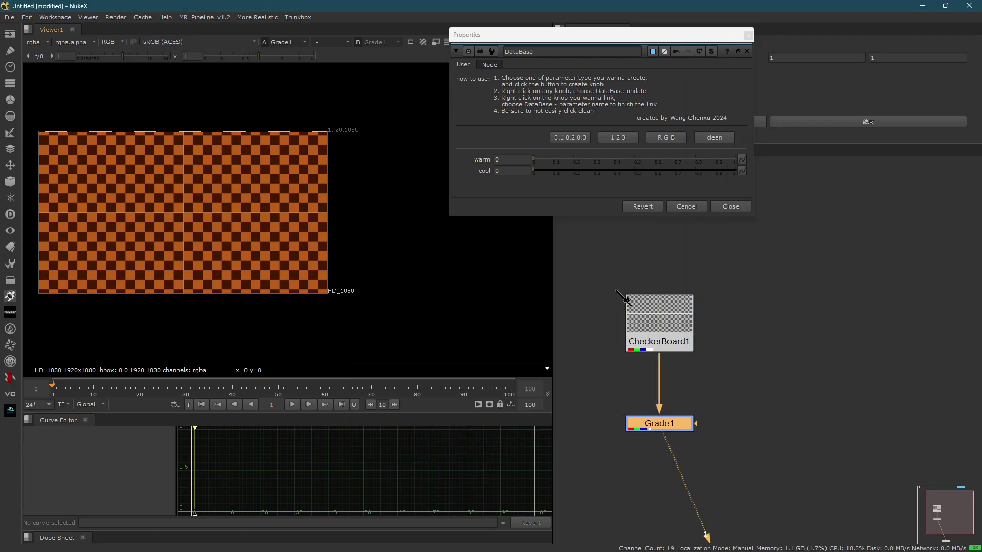
- Center the orange checkerboard and the Grade node tree in their views, and reopen Grade1's properties
middle_click_drag(244, 220, 295, 227)
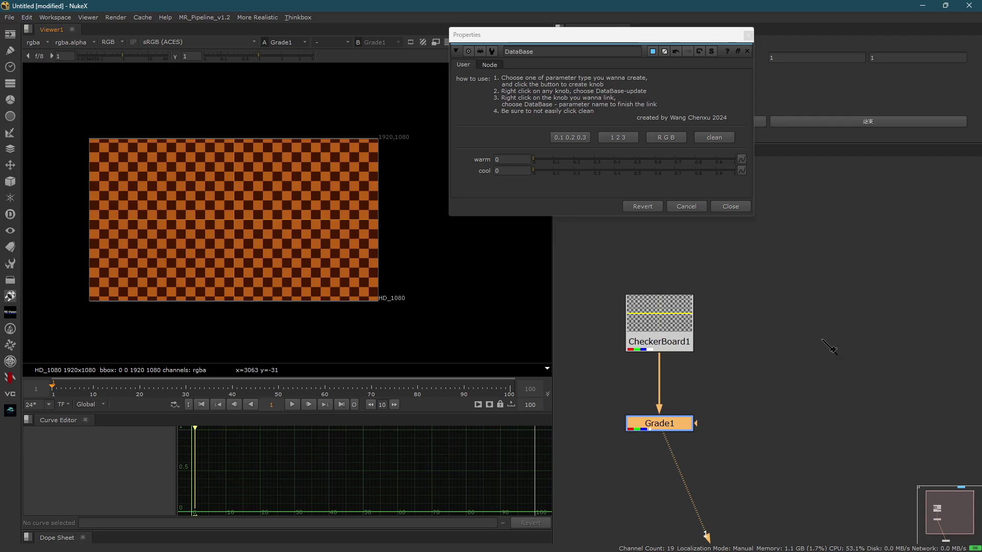
scroll(710, 279, "down", 2)
middle_click_drag(700, 340, 704, 313)
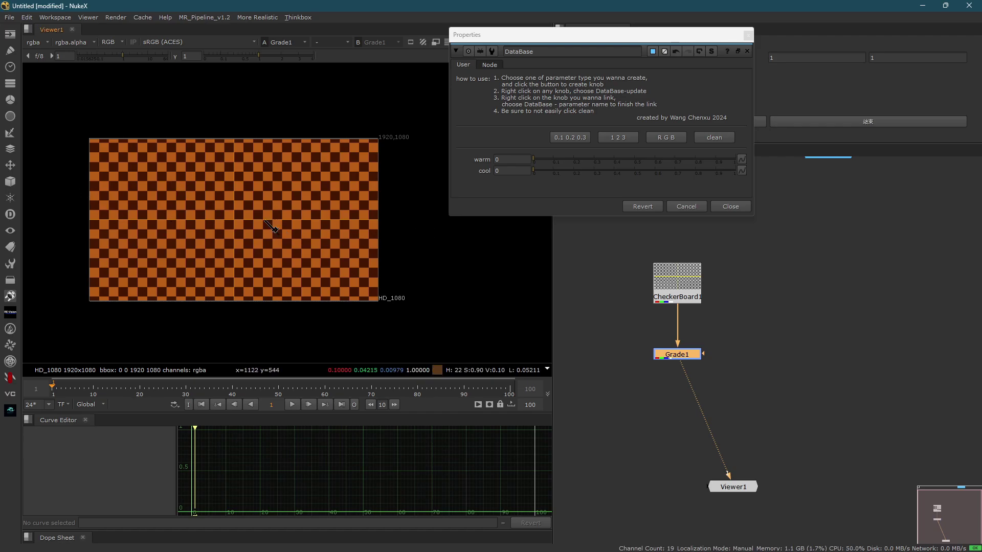
left_click(757, 328)
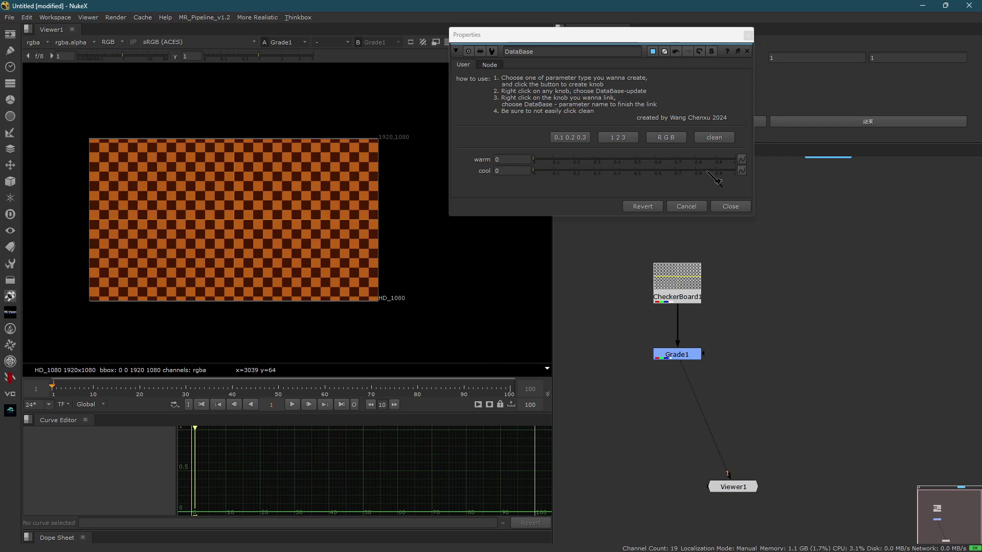
left_click(507, 194)
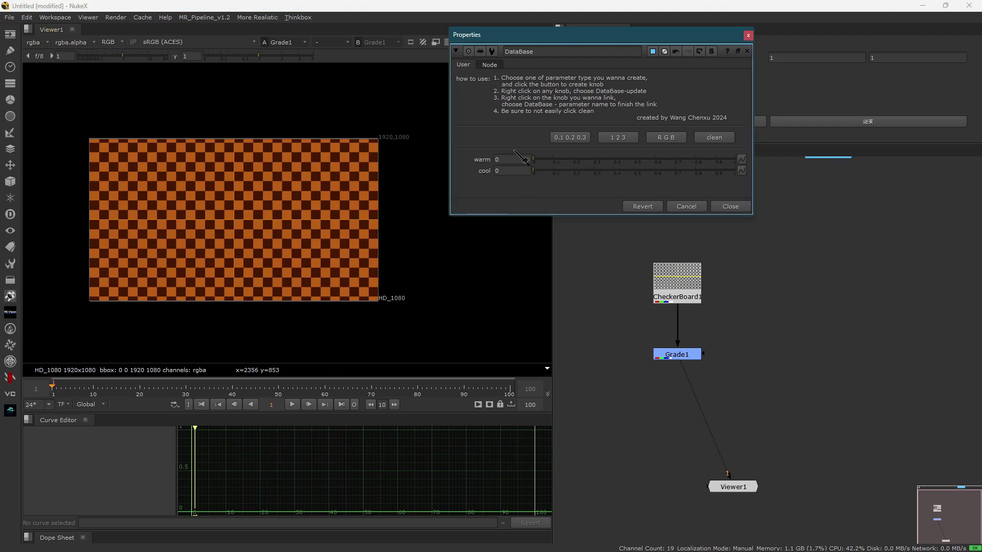
double_click(676, 354)
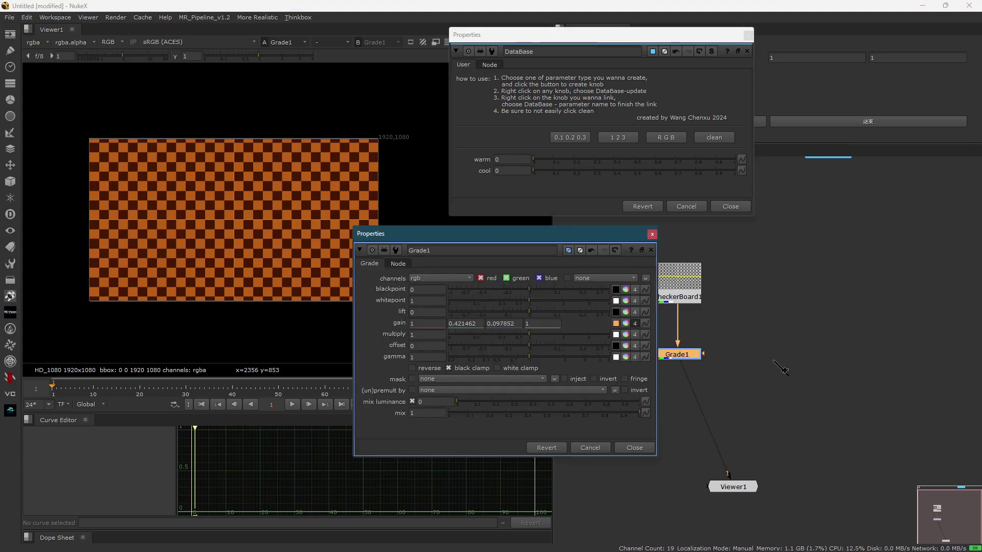
- Paste a second Grade fed by CheckerBoard1, view it, change its gain to a cool blue, and close the open properties windows
left_click(776, 360)
key("ctrl+v")
left_click_drag(765, 346, 708, 318)
key("1")
double_click(783, 360)
left_click(711, 370)
left_click(719, 493)
left_click(633, 446)
left_click(730, 206)
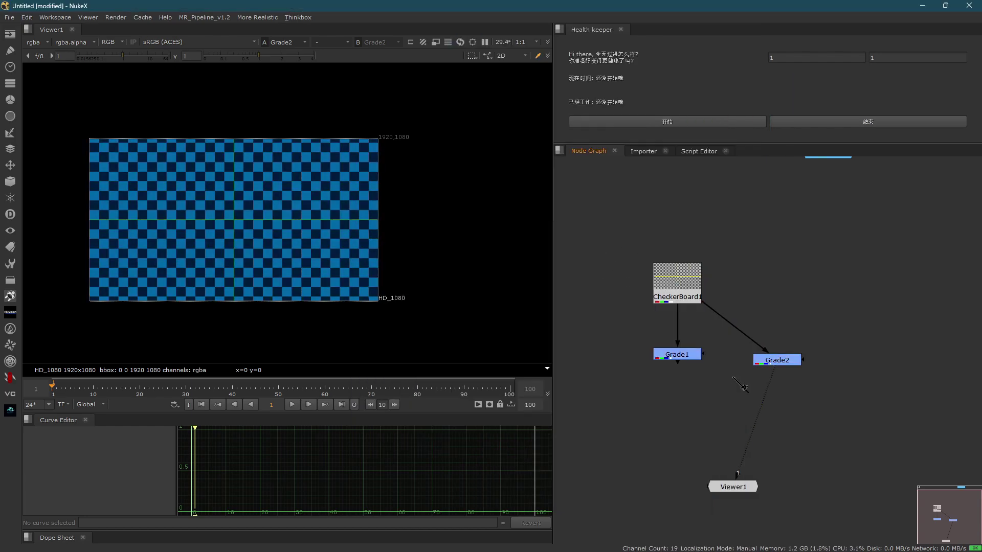
- Add a Multiply node directly below Grade1 using the mm toolset and view its output
left_click(777, 362)
left_click(674, 385)
key("Tab")
type("mm")
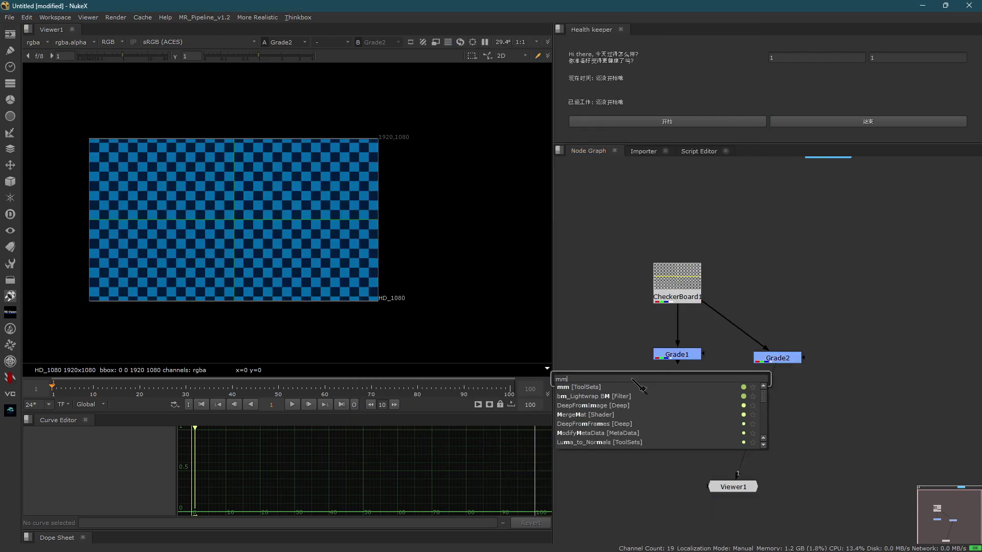
left_click(588, 387)
scroll(663, 390, "up", 2)
left_click_drag(680, 371, 704, 393)
key("1")
- Link the value of the Multiply below Grade1 to the DataBase warm knob
key("Return")
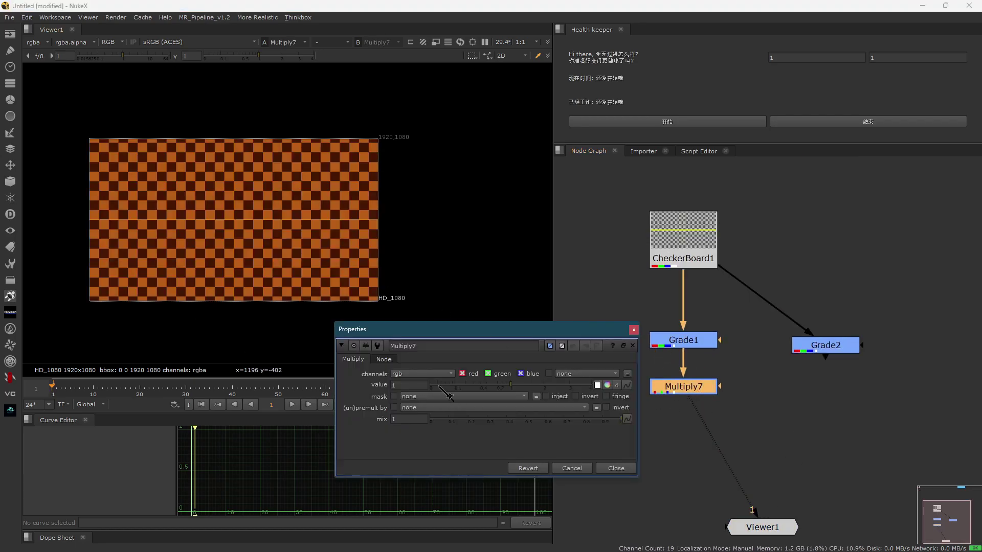
right_click(406, 383)
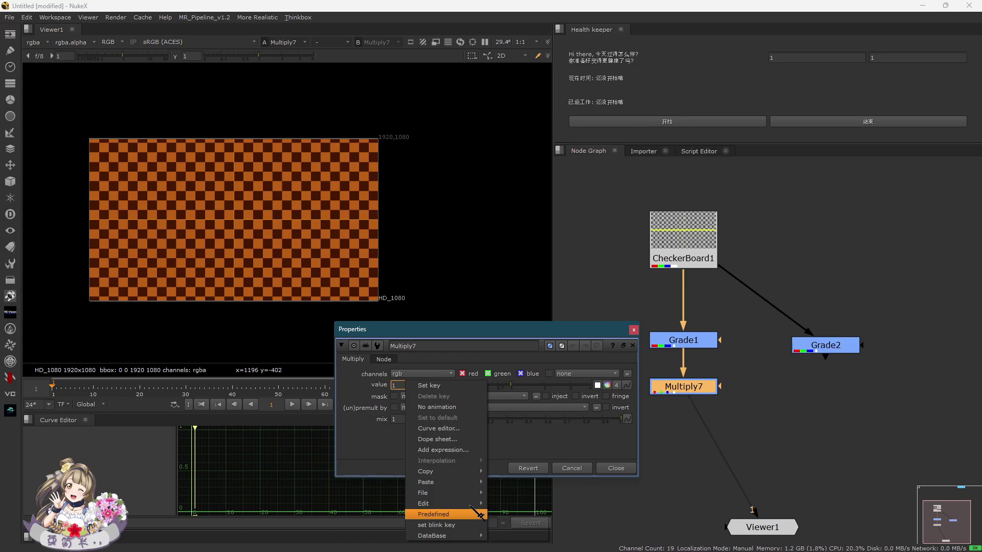
mouse_move(457, 534)
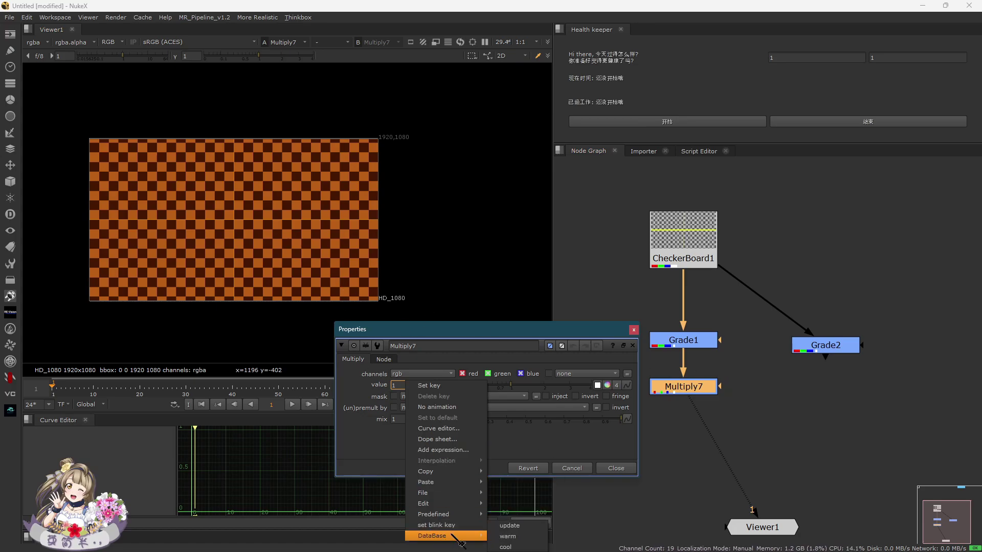
left_click(517, 537)
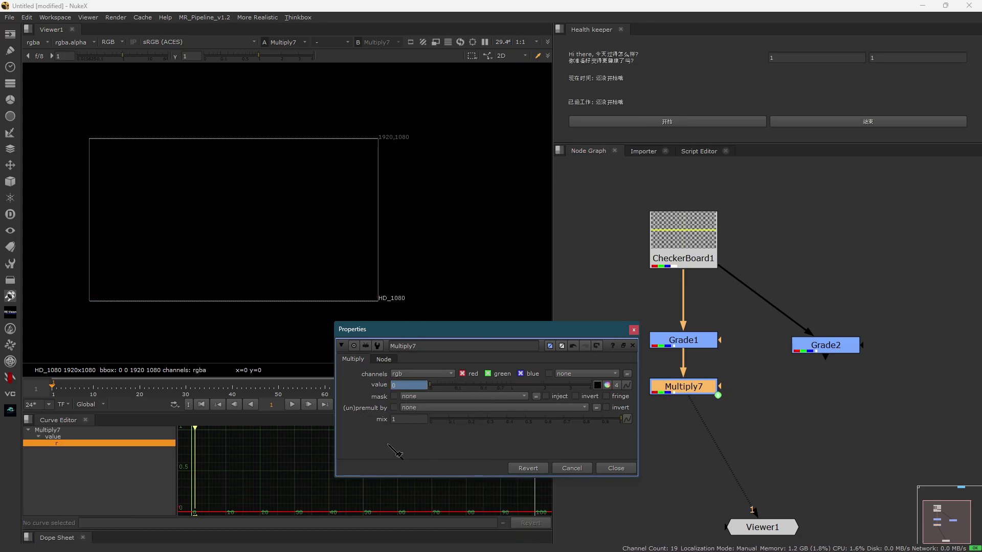
- Paste a copy of the Multiply node directly below Grade2
key("ctrl+c")
left_click(821, 350)
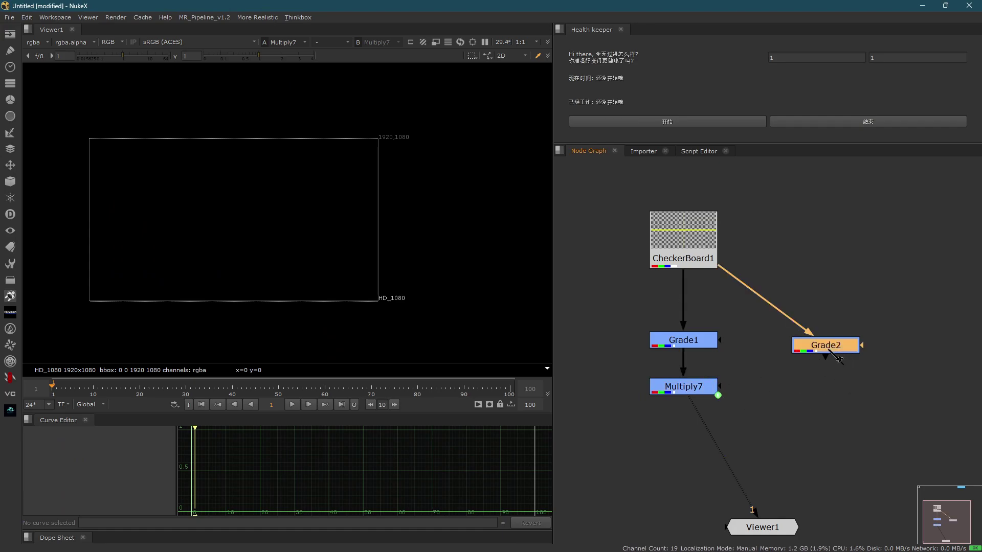
key("ctrl+v")
left_click_drag(833, 366, 834, 385)
- Link the copied Multiply1's value to the DataBase cool knob and close its properties
double_click(839, 392)
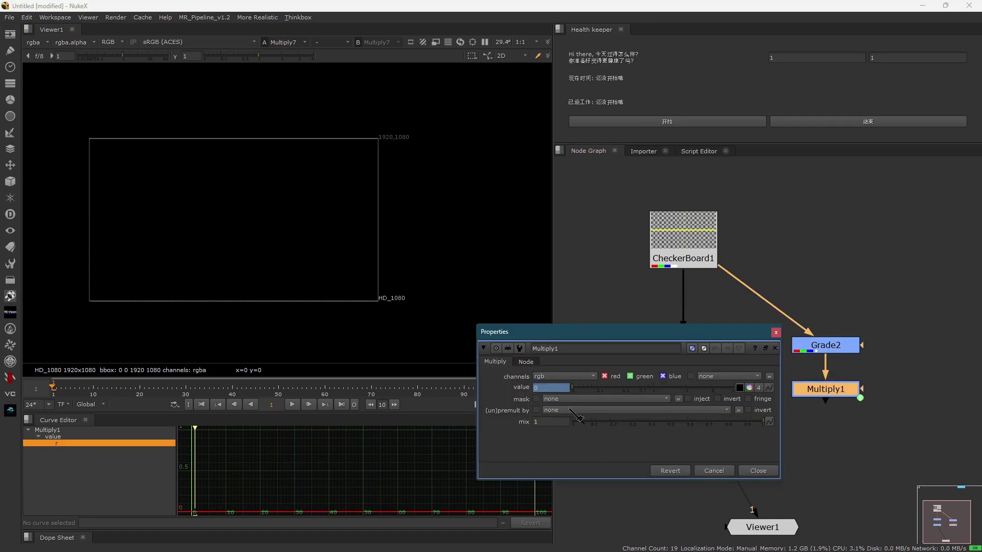
right_click(550, 388)
mouse_move(608, 521)
mouse_move(608, 543)
left_click(677, 546)
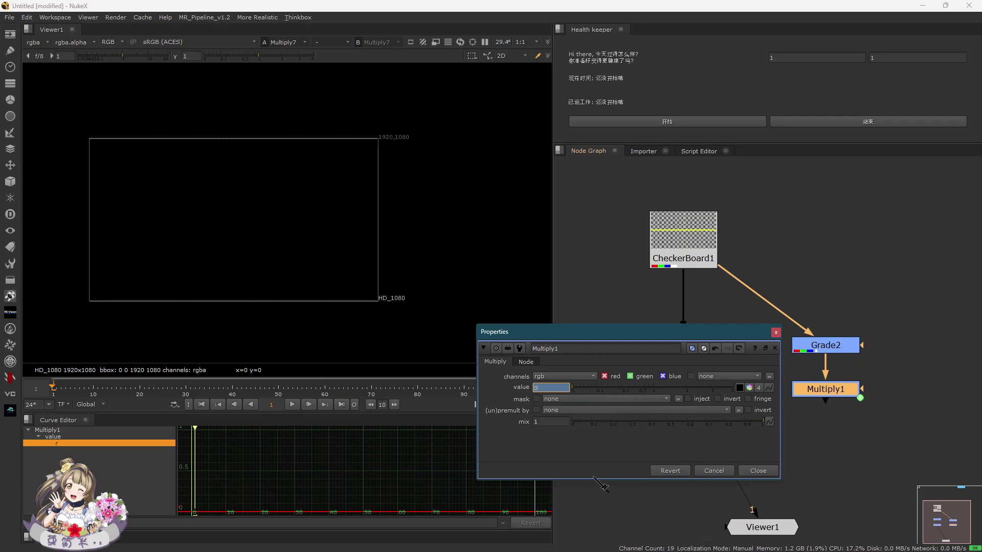
left_click(757, 471)
- Combine Multiply7 as B and Multiply1 as A in a plus Merge, and view it with Viewer1 placed lower in the graph
middle_click_drag(766, 447, 720, 348)
left_click(715, 352)
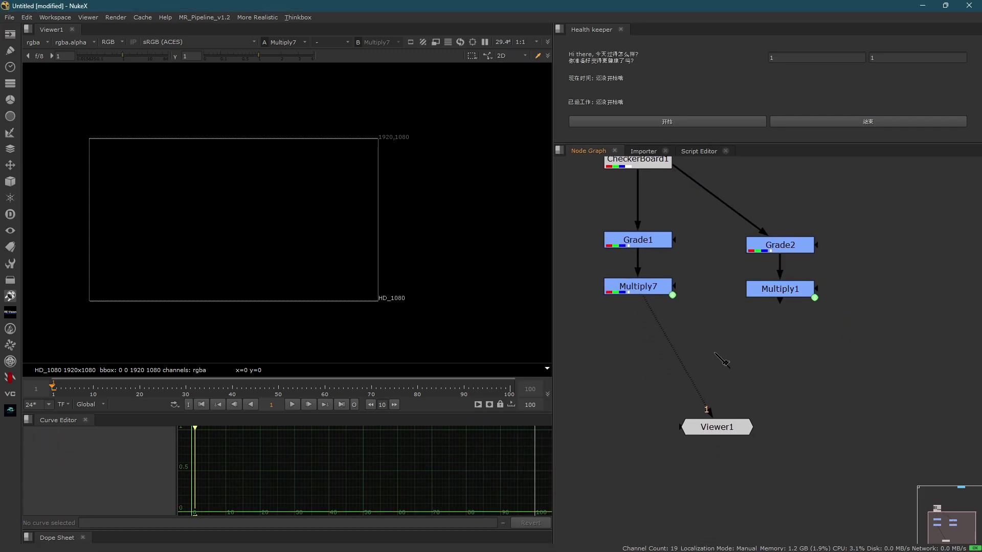
key("m")
key("grave")
left_click(651, 312)
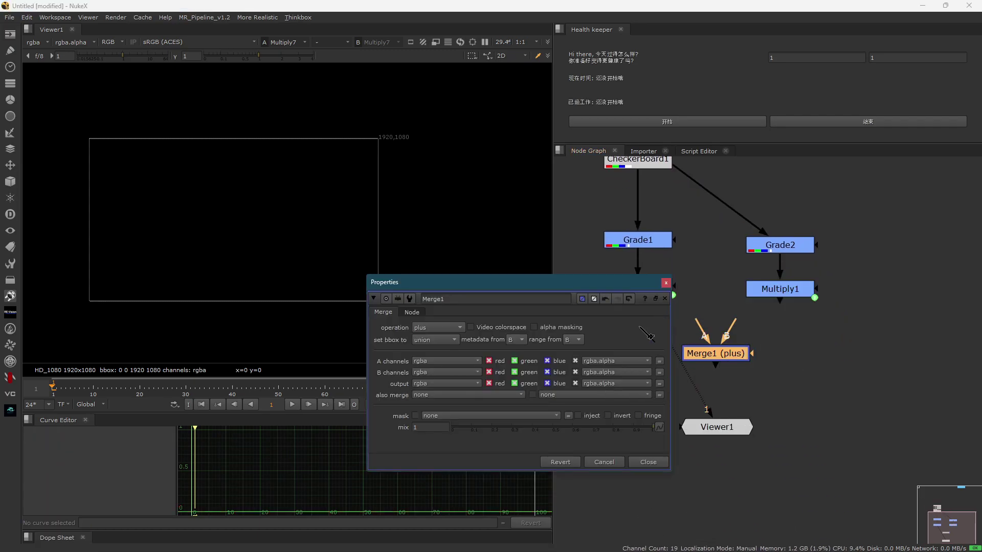
left_click(665, 283)
left_click_drag(723, 356, 683, 362)
left_click_drag(648, 326, 780, 294)
left_click_drag(684, 359, 647, 356)
left_click(651, 362)
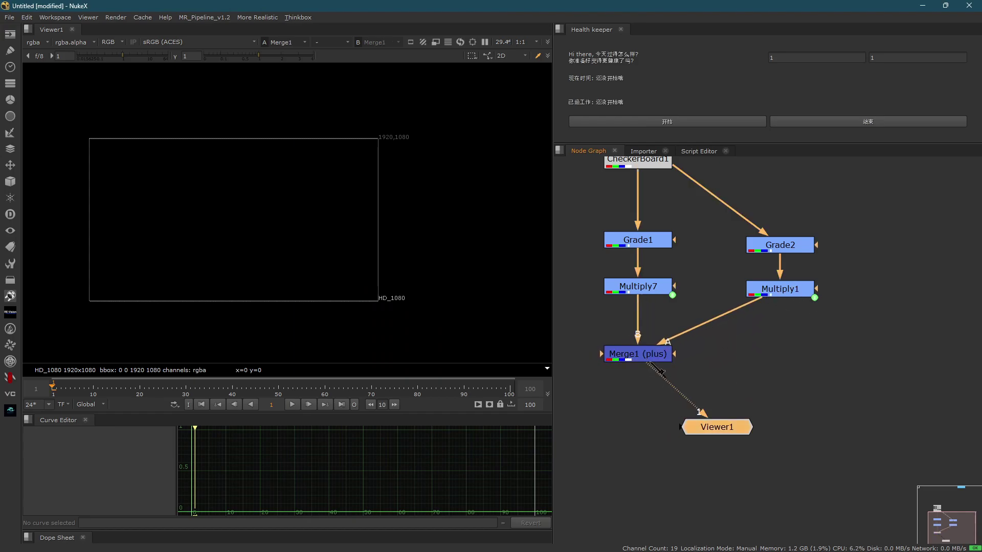
scroll(751, 342, "down", 2)
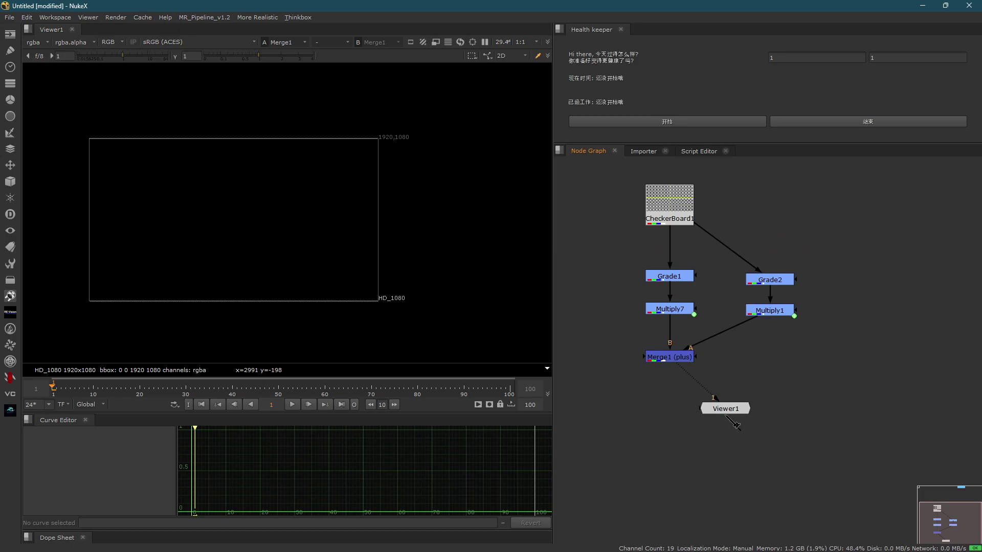
left_click_drag(725, 412, 675, 475)
- Open the DataBase node's properties and set both warm and cool to 1
scroll(726, 410, "down", 2)
middle_click_drag(755, 227, 711, 323)
left_click(742, 310)
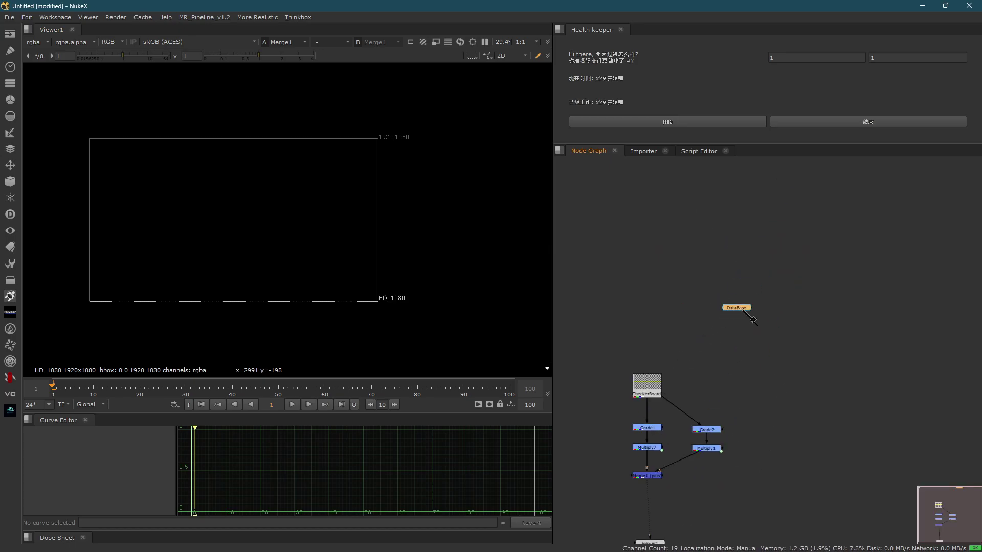
double_click(742, 309)
left_click_drag(559, 159, 742, 160)
left_click_drag(608, 170, 820, 178)
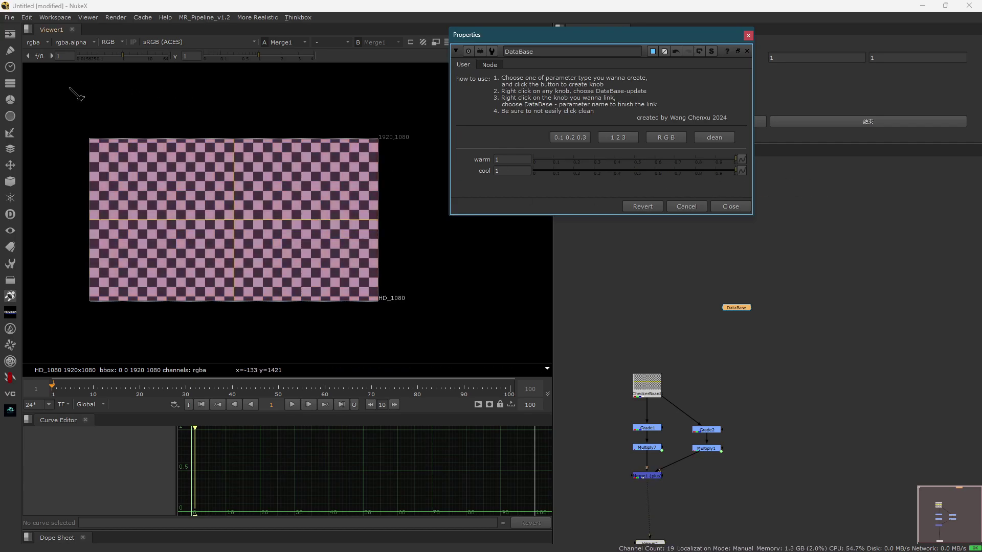
- Create a new decimal knob named intensity on the DataBase node
left_click_drag(68, 91, 485, 329)
middle_click_drag(625, 495, 663, 382)
scroll(663, 383, "up", 2)
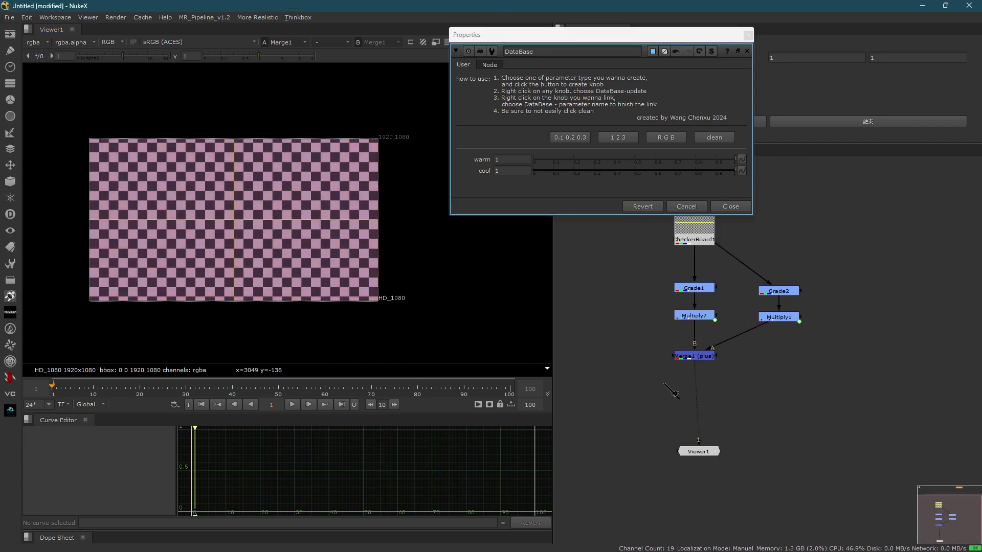
left_click(646, 137)
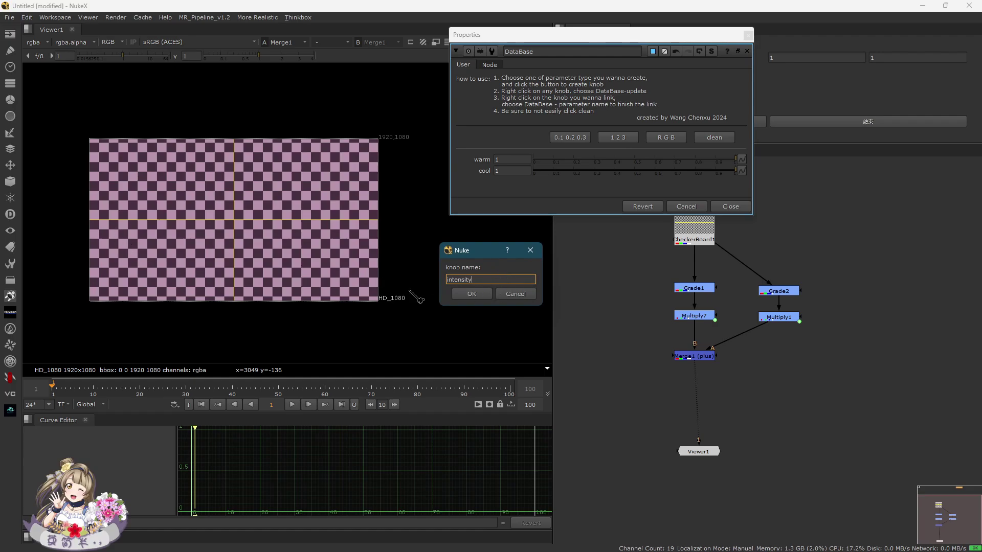
left_click(472, 294)
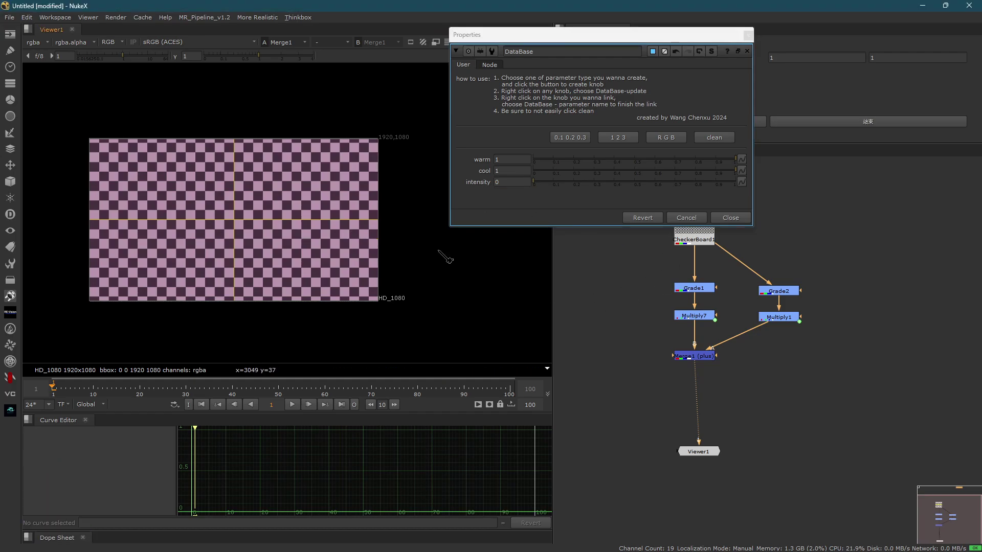
- Insert another Multiply node between Merge1 and Viewer1 using the mm toolset
middle_click_drag(722, 371, 712, 343)
left_click(667, 356)
key("Tab")
type("mul")
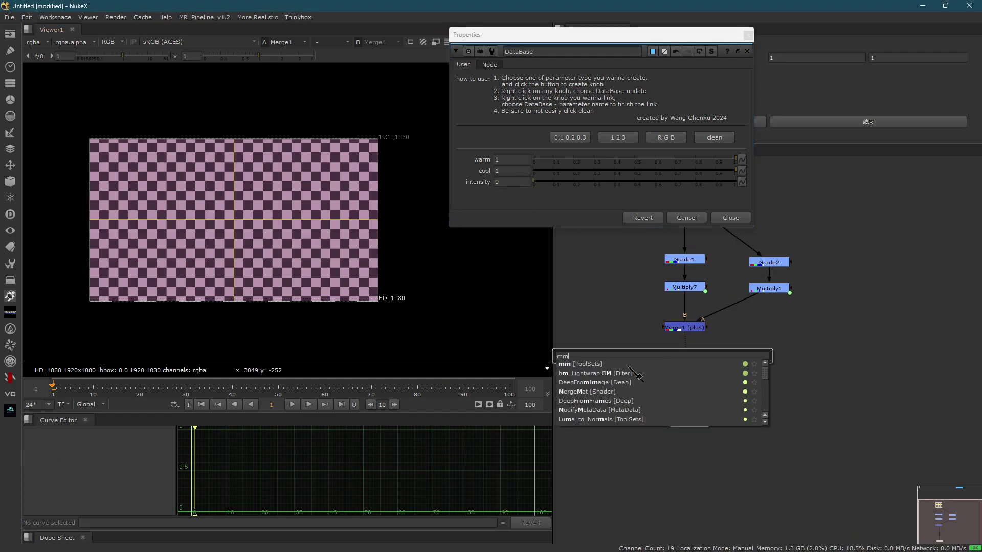
left_click(587, 363)
left_click_drag(671, 358, 689, 356)
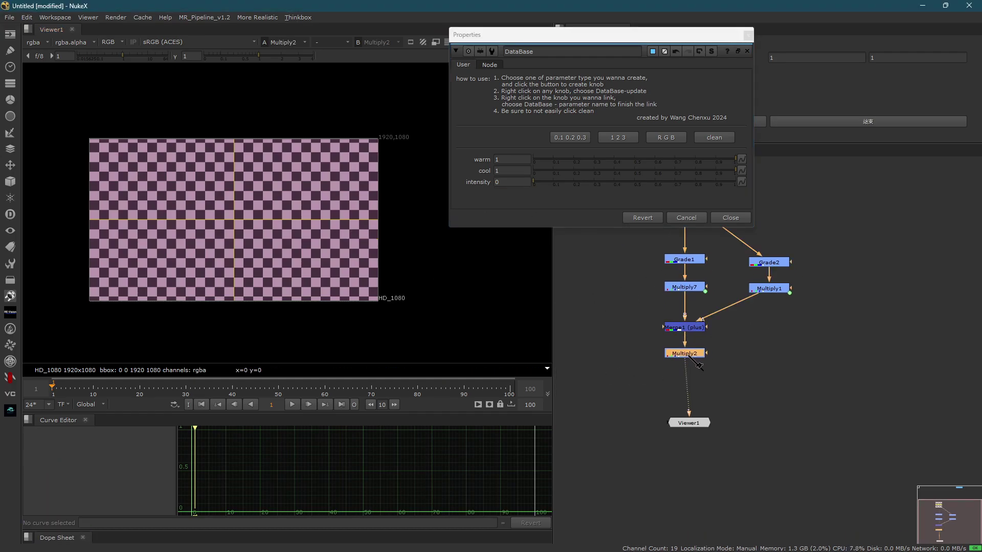
- Link the value of the Multiply below Merge1 to the DataBase intensity knob
double_click(689, 356)
right_click(416, 354)
mouse_move(461, 510)
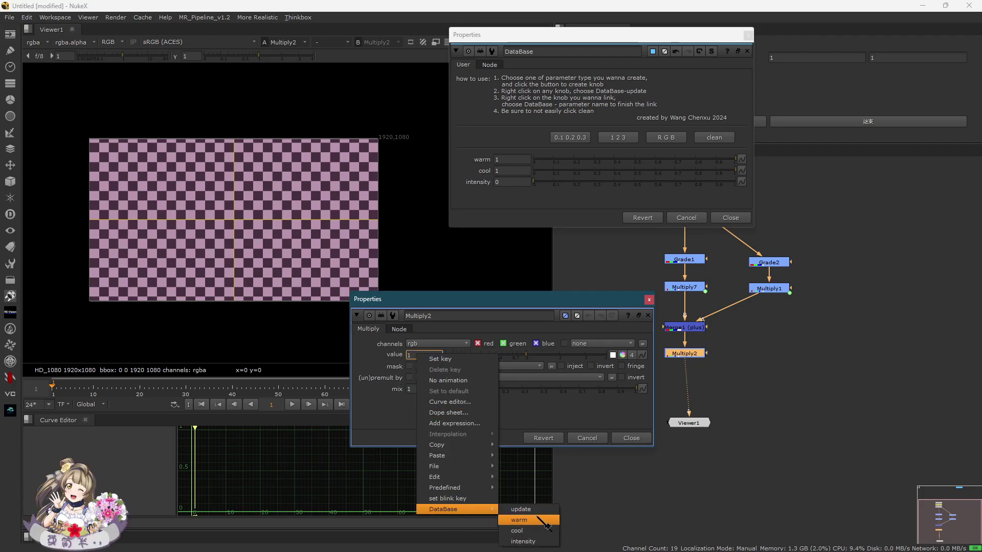
left_click(535, 543)
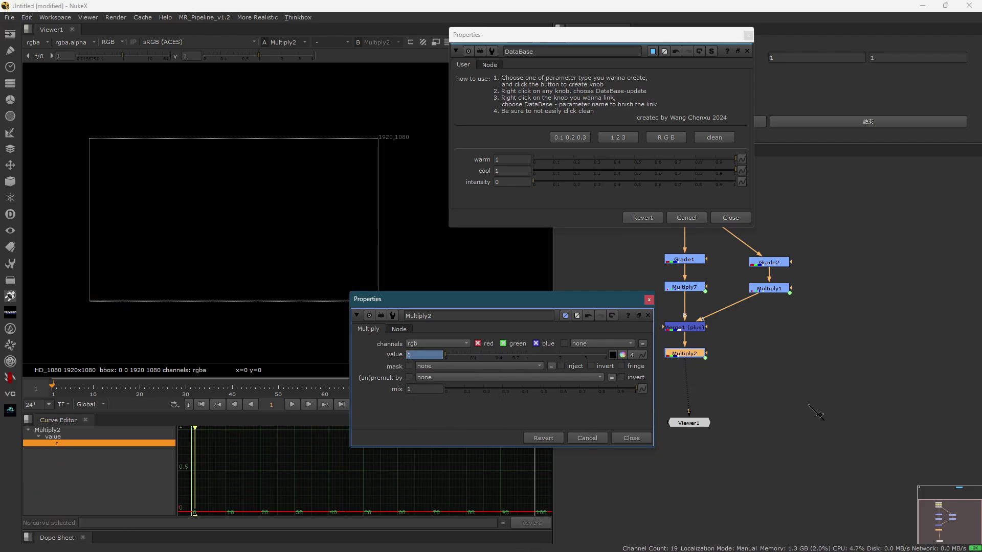
- Move Viewer1 farther below the node tree and set the DataBase intensity to 1
scroll(798, 350, "down", 2)
middle_click_drag(797, 350, 763, 371)
left_click_drag(694, 425, 681, 518)
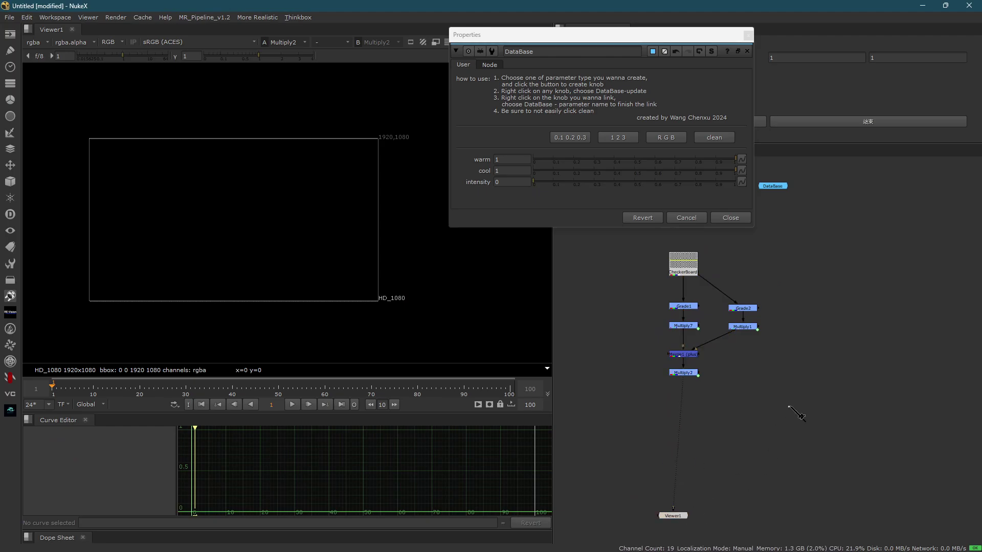
middle_click_drag(771, 345, 727, 397)
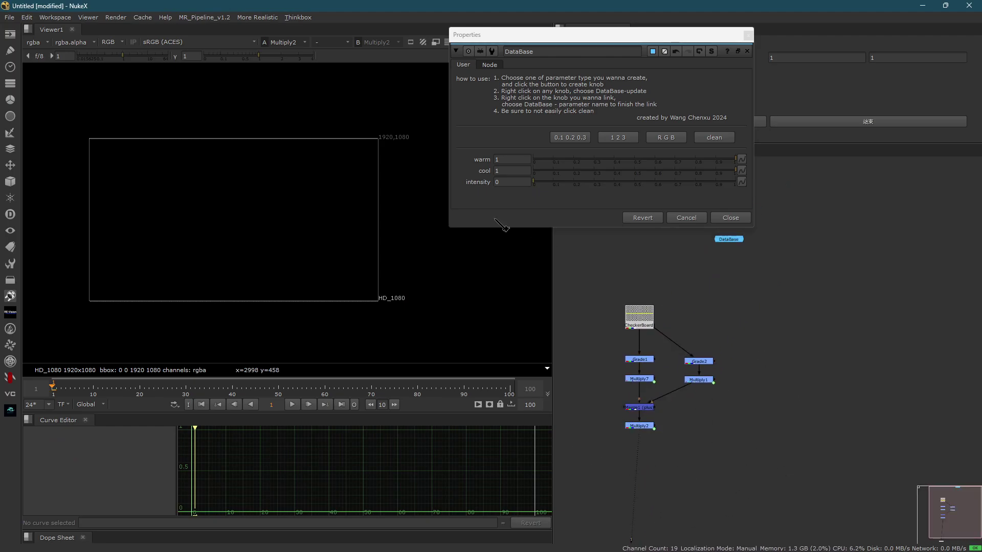
left_click_drag(541, 185, 832, 220)
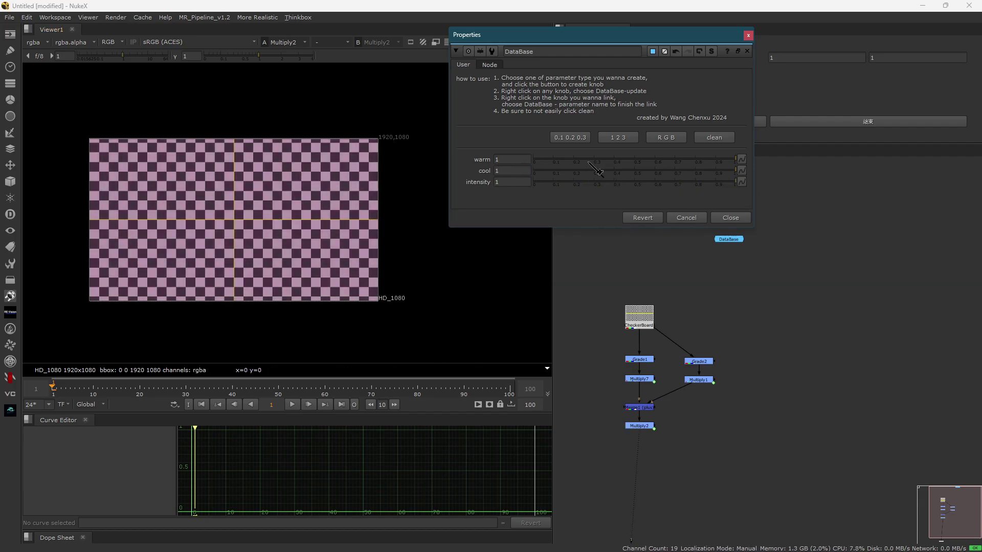
- Test the warm and cool knobs by lowering each to 0 in turn and restoring both to 1
left_click_drag(595, 159, 460, 149)
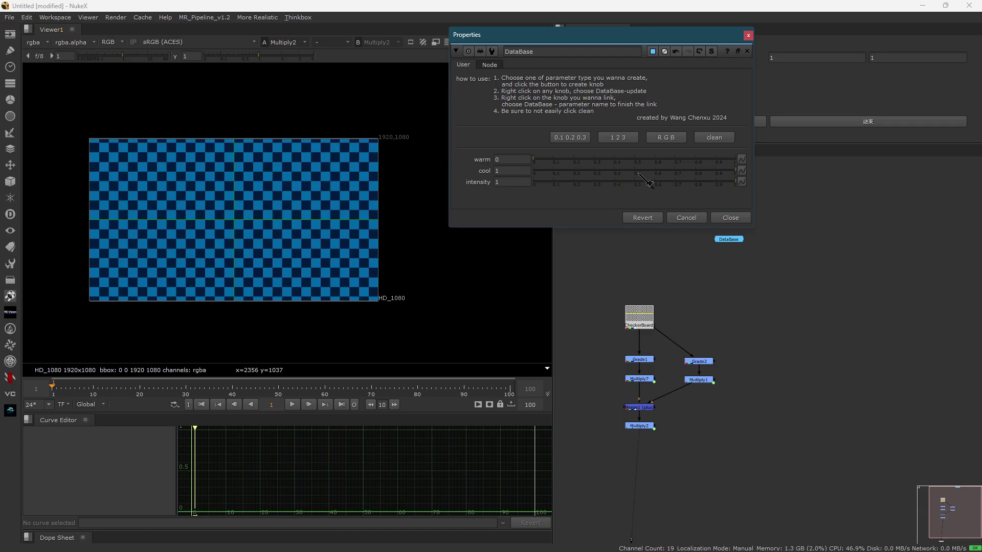
left_click_drag(642, 174, 466, 157)
left_click_drag(563, 157, 814, 166)
left_click(511, 170)
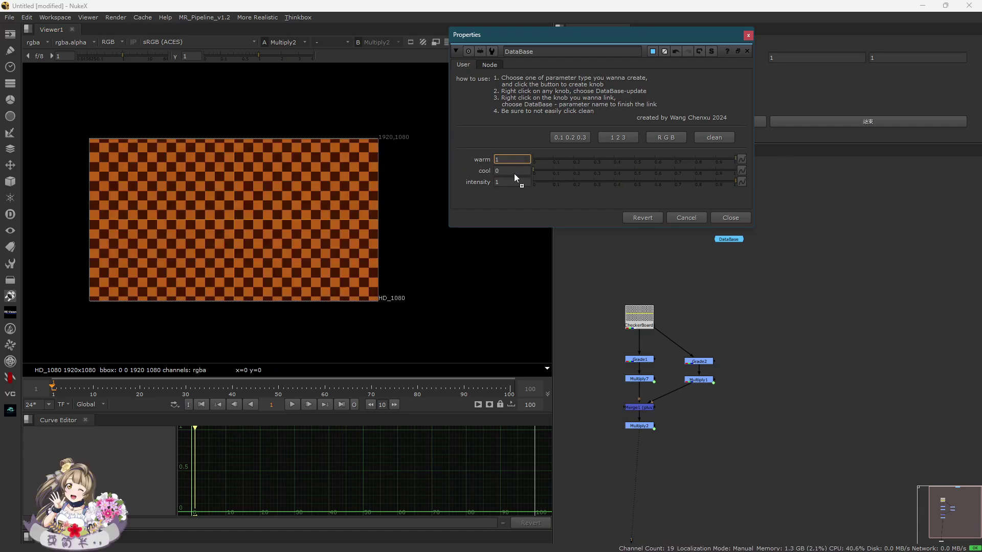
type("1")
key("Return")
- Add the expression 1-warm to the DataBase cool knob so that it runs inversely to warm
right_click(509, 171)
left_click(546, 240)
type("warm")
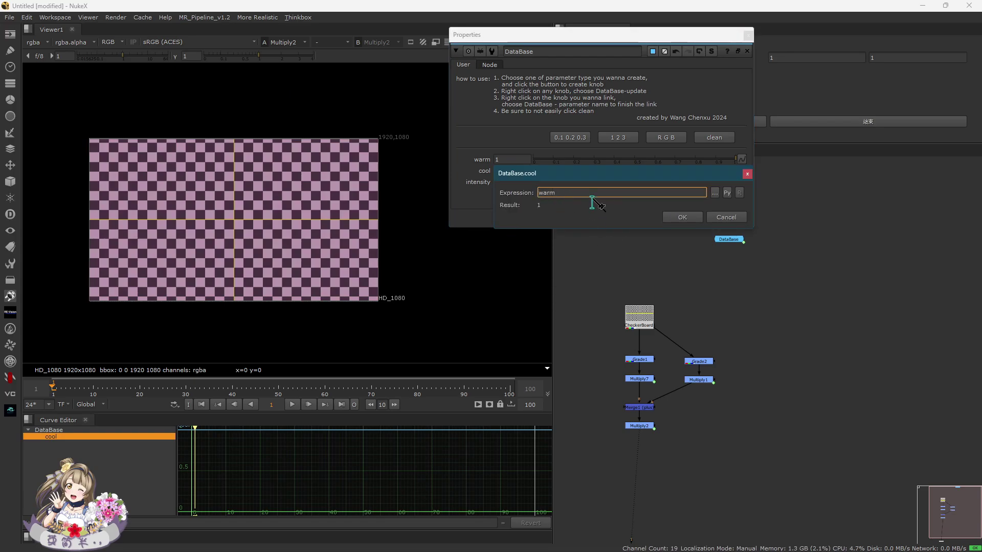
left_click(538, 192)
type("1-")
left_click_drag(584, 175, 561, 194)
left_click(658, 237)
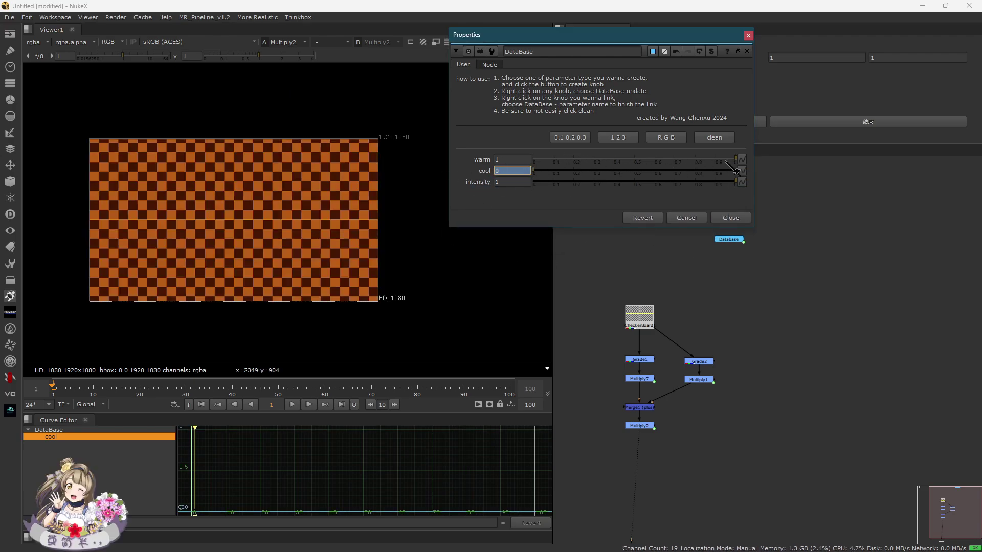
- Vary the warm value to test the inverse link between warm and cool on the checkerboard
left_click_drag(732, 161, 844, 165)
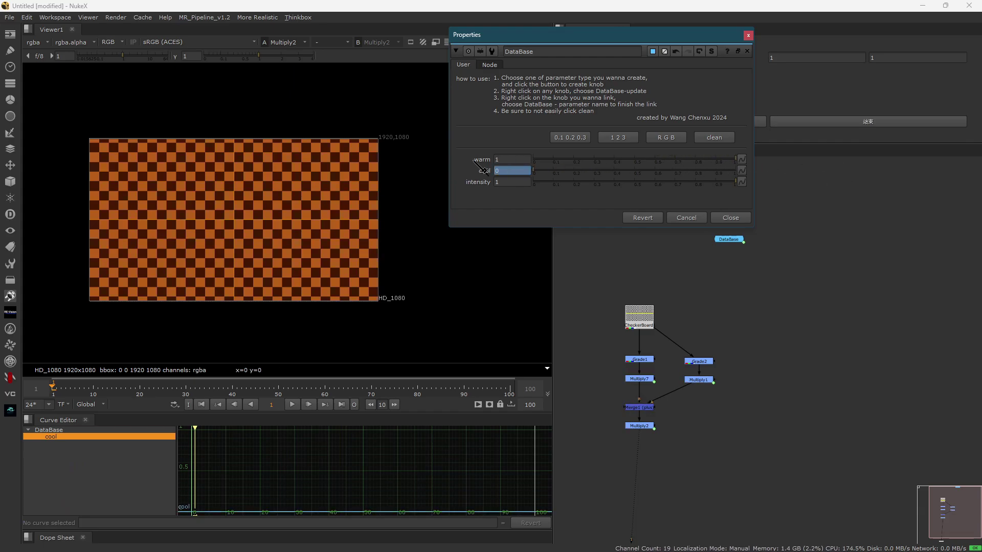
left_click(513, 162)
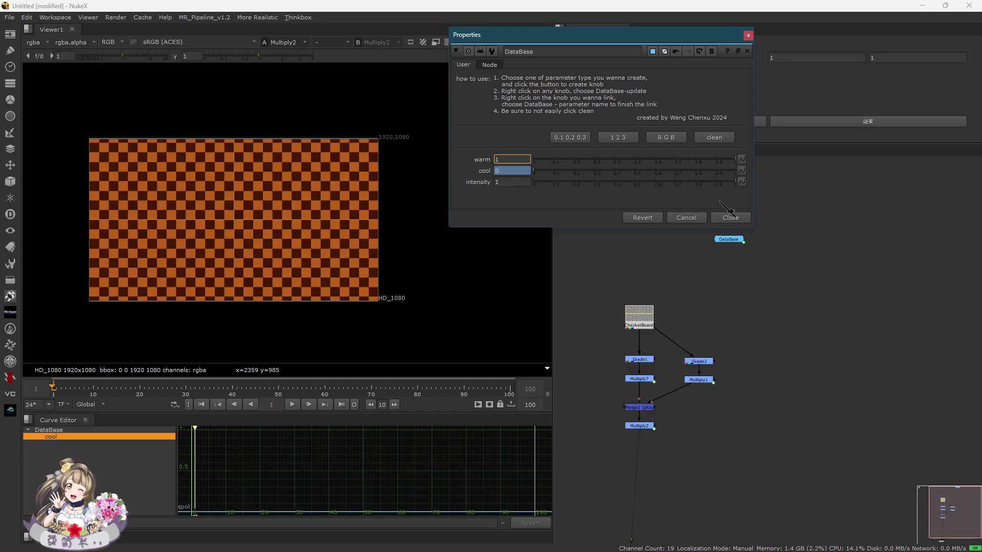
mouse_move(76, 112)
left_mouse_down()
mouse_move(402, 327)
mouse_move(434, 335)
left_mouse_up()
left_click(737, 170)
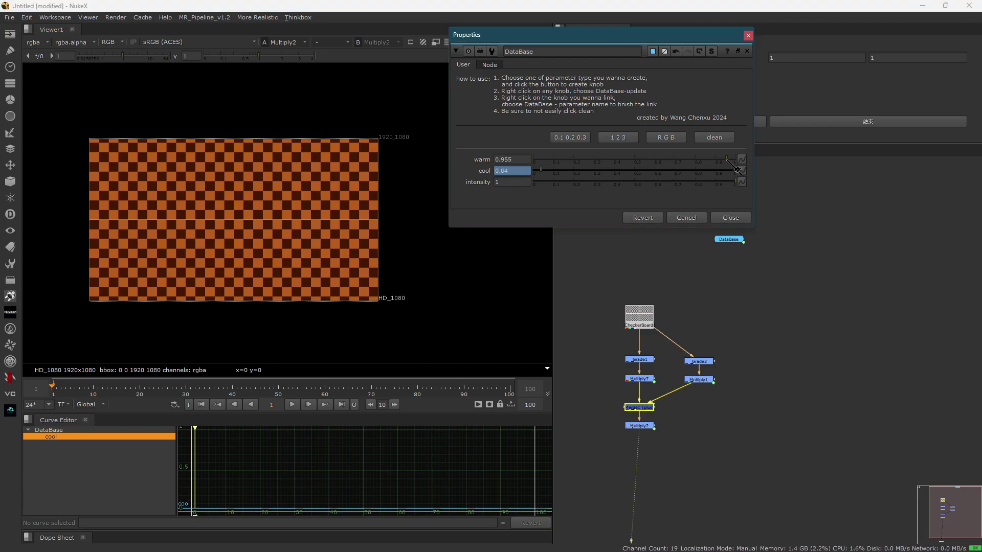
left_click_drag(505, 172, 449, 171)
left_click_drag(73, 123, 430, 329)
- Clear the expression from cool, set cool to about 0.825, and lower warm to 0
left_click_drag(546, 163, 567, 182)
left_click(578, 171, "ctrl")
left_click_drag(638, 172, 700, 179)
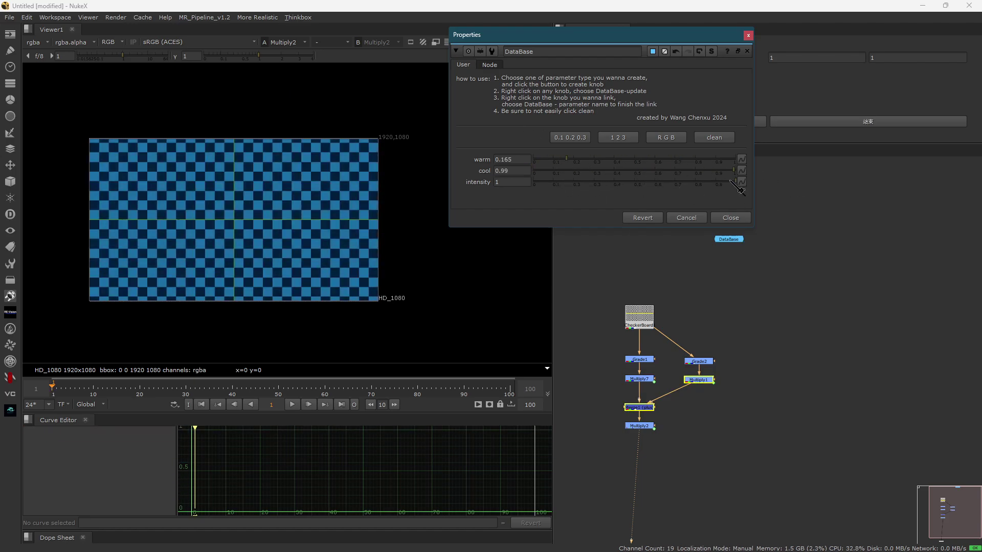
left_click_drag(567, 159, 499, 173)
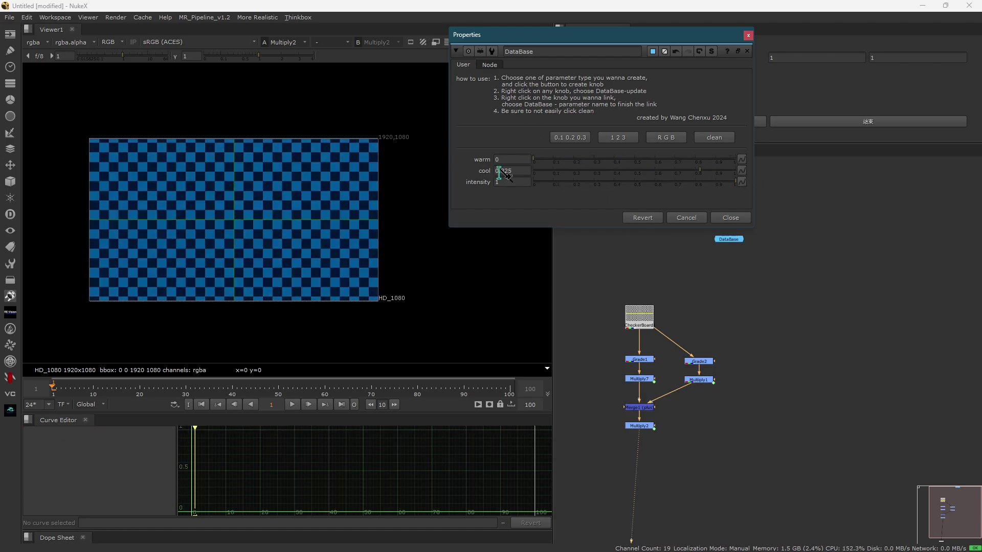
- Switch to the Nuke window with the practice_lightSaber_scn01_0010_v007.nk script
left_click(307, 176)
left_click(460, 189)
key("alt+Tab")
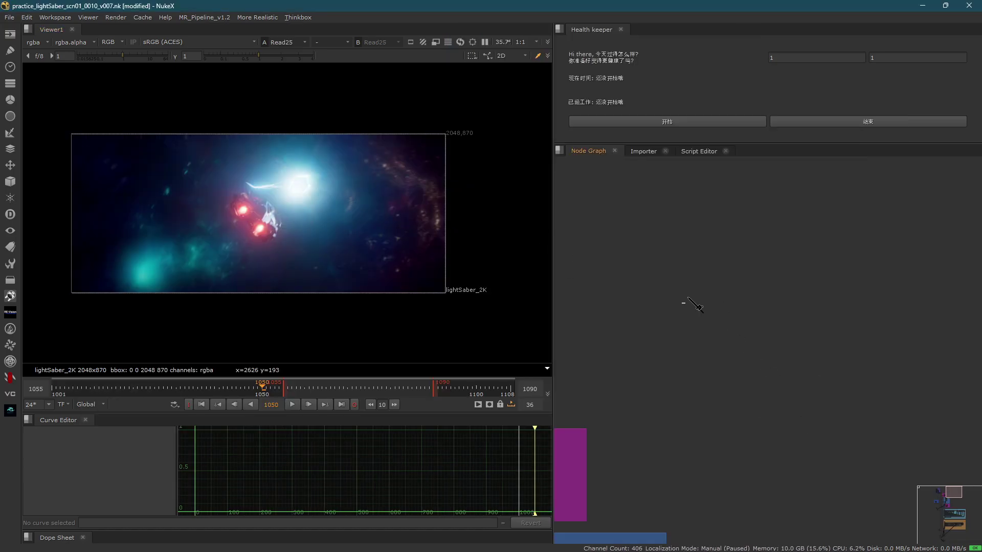
- Add a DataBase node in an empty area of the node graph and open its properties
scroll(695, 298, "up", 7)
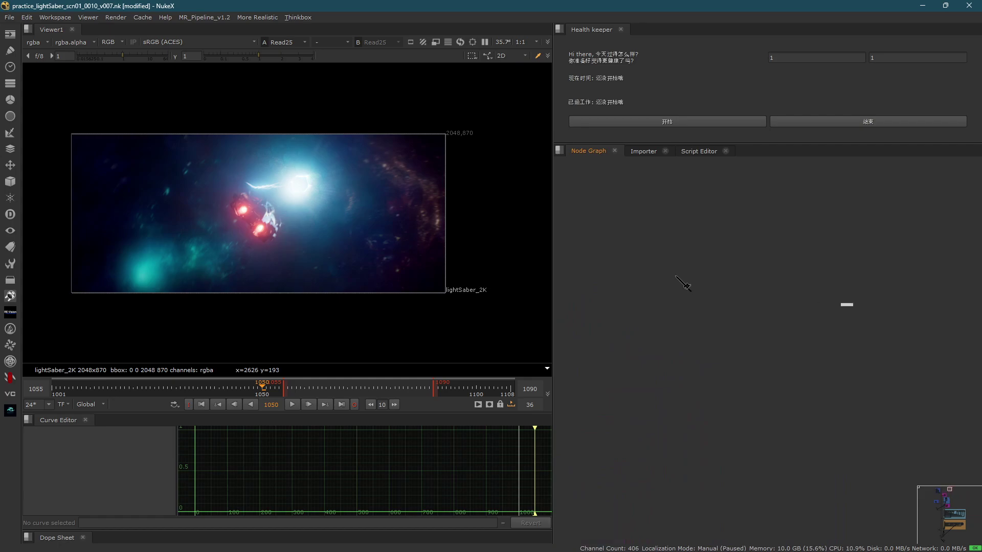
key("Tab")
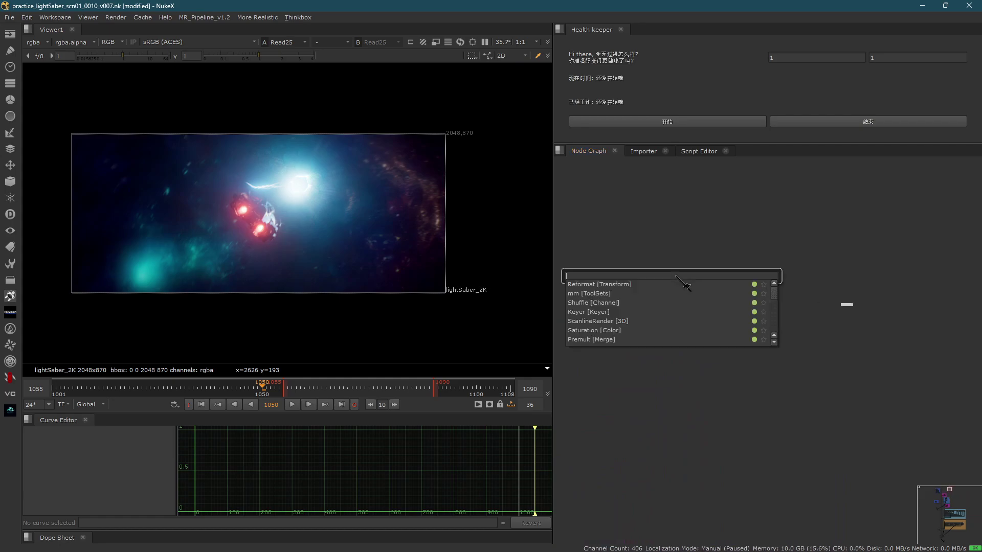
type("database")
key("Return")
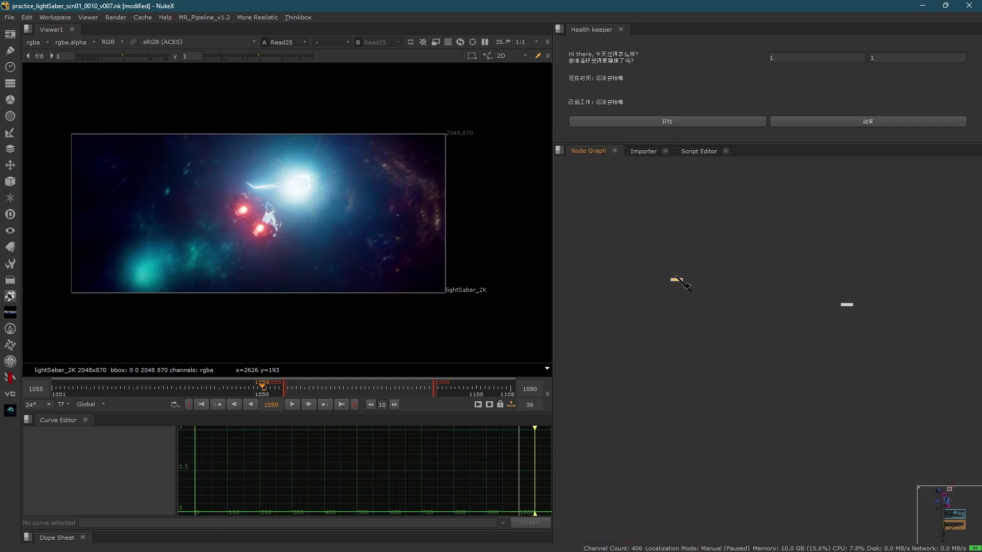
scroll(674, 277, "up", 3)
double_click(676, 279)
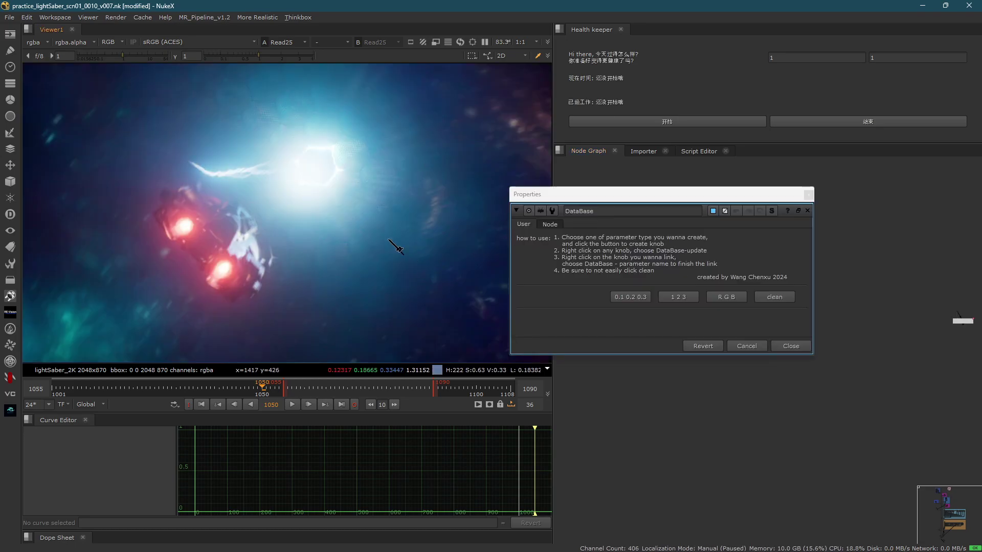
- Examine the bright portal light and lightning, and the ship's surfaces they illuminate, in the rendered image
scroll(307, 156, "up", 3)
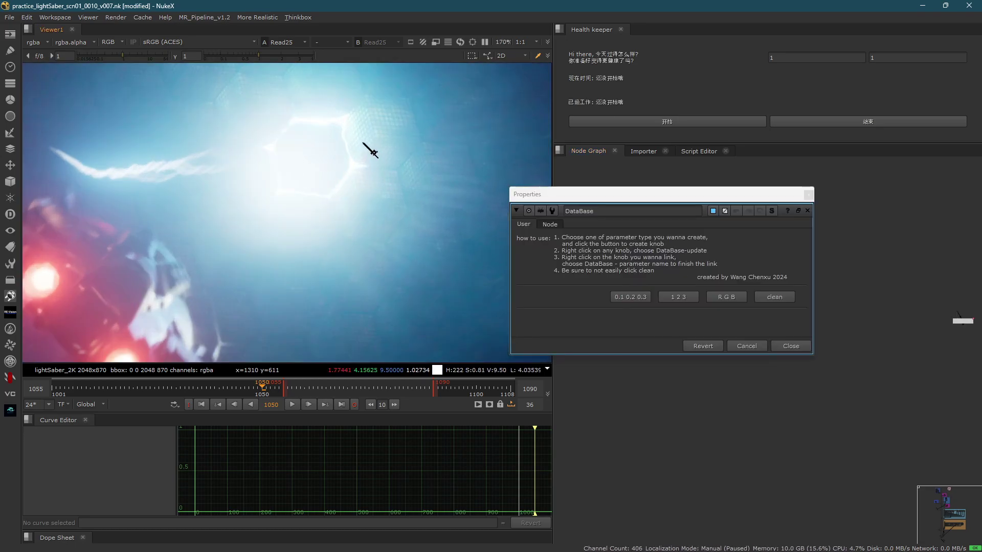
left_click_drag(219, 106, 513, 339)
scroll(185, 88, "down", 4)
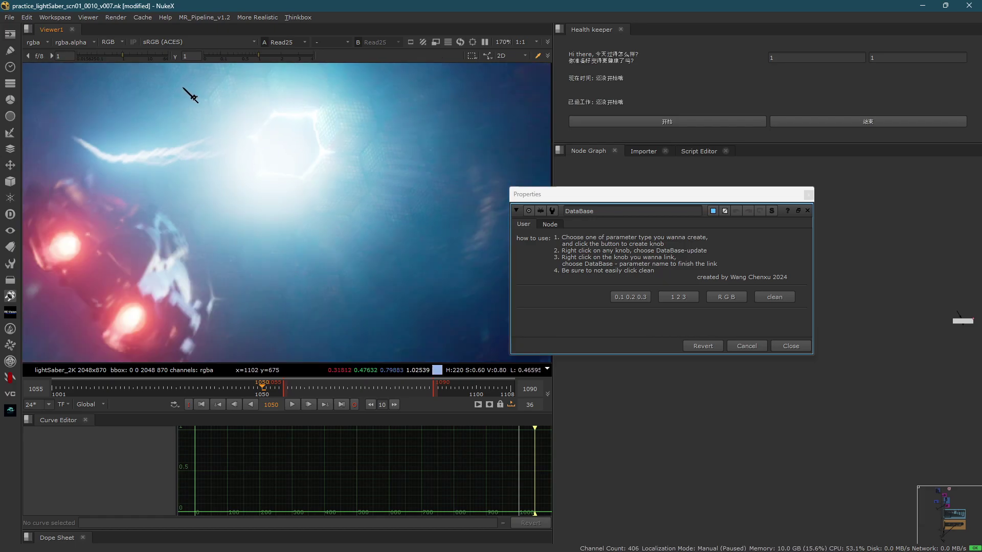
scroll(301, 195, "up", 4)
left_click_drag(235, 191, 283, 214)
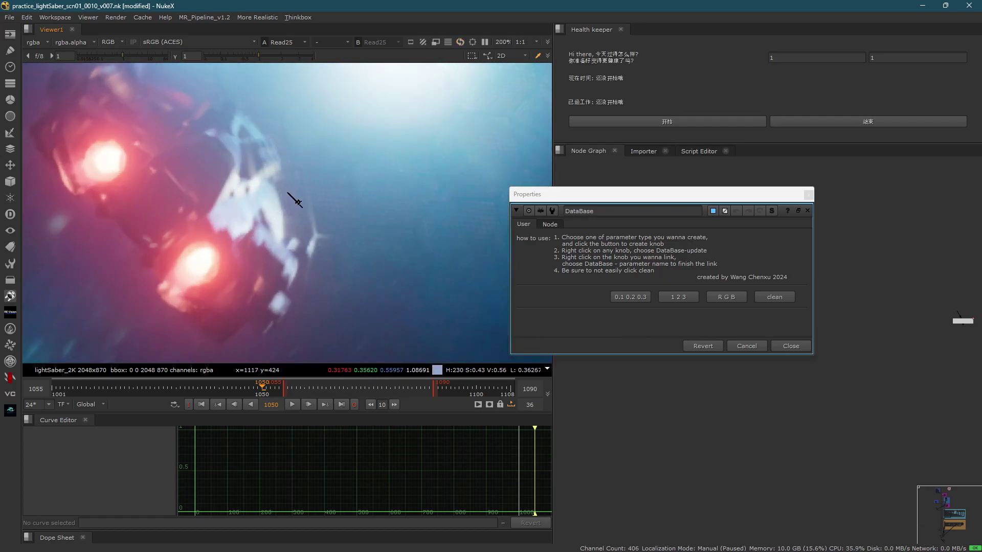
middle_click_drag(402, 81, 321, 170)
left_click_drag(252, 96, 450, 191)
middle_click_drag(202, 251, 329, 182)
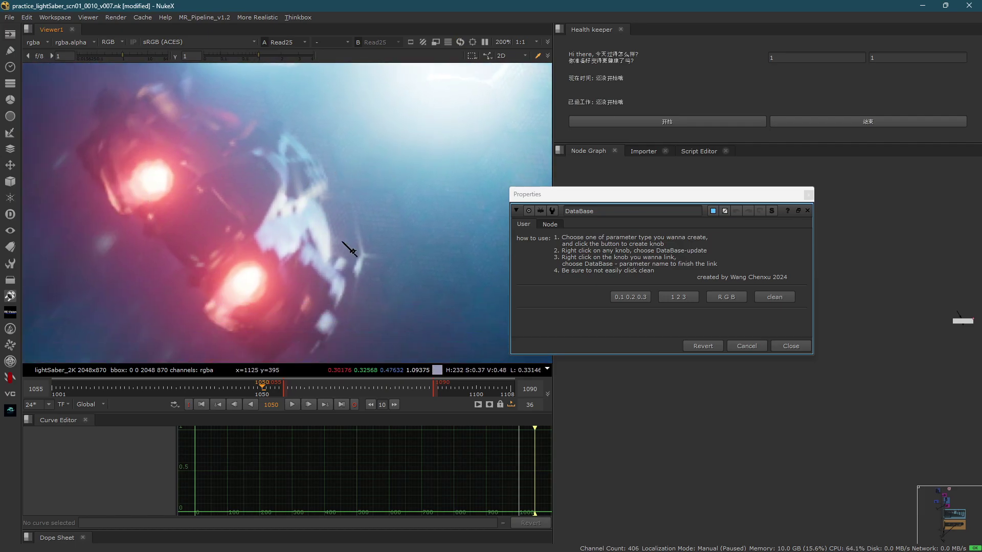
- Examine the ship's red engine glows up close and check the shot at frame 1044
scroll(352, 252, "down", 3)
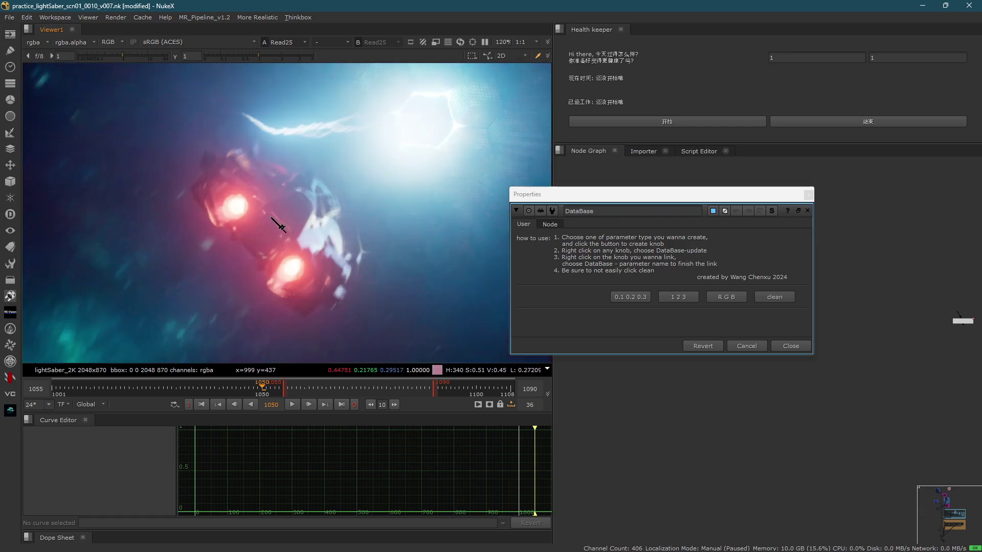
scroll(279, 226, "up", 3)
left_click_drag(203, 174, 267, 228, "ctrl+shift")
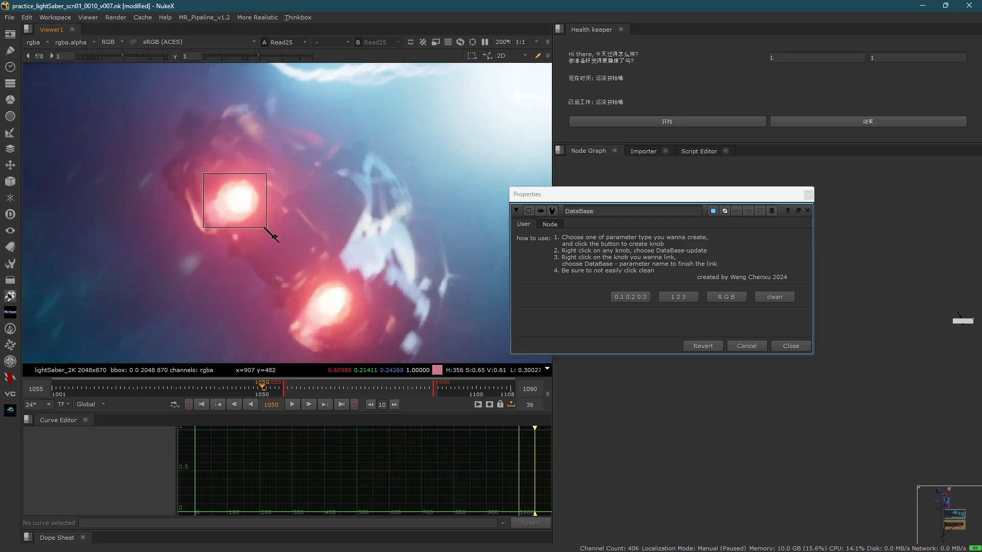
scroll(289, 246, "down", 3)
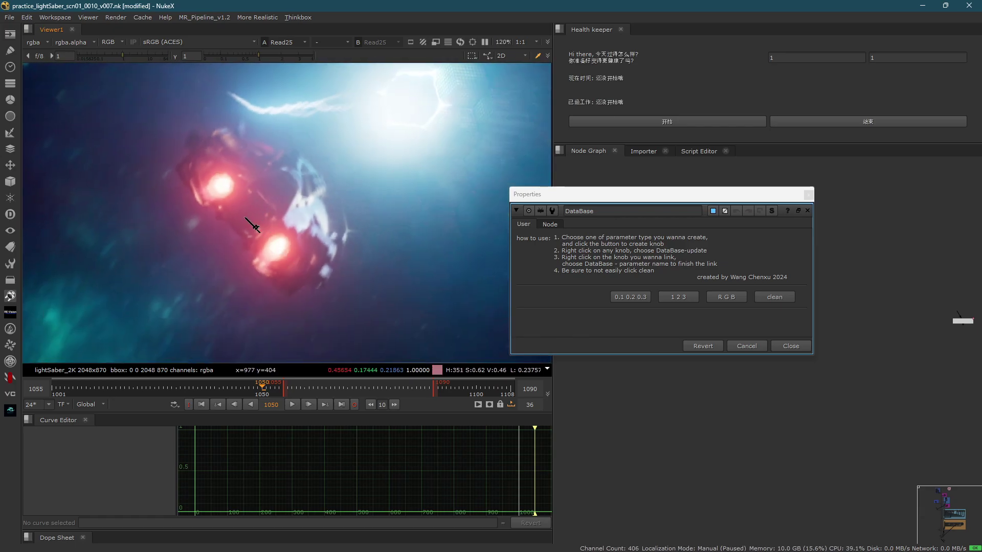
left_click_drag(245, 218, 308, 280)
scroll(274, 205, "up", 5)
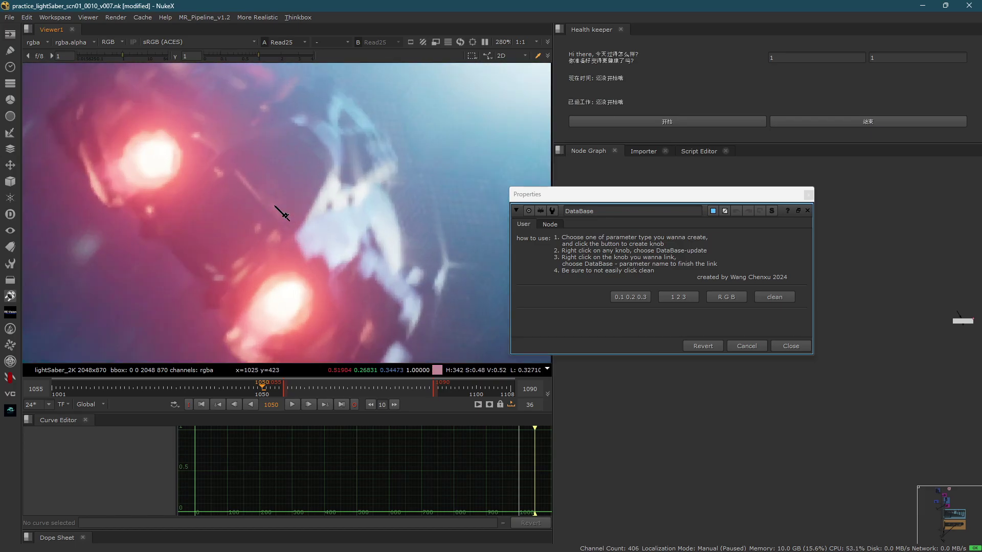
left_click_drag(234, 172, 299, 277)
scroll(248, 212, "down", 5)
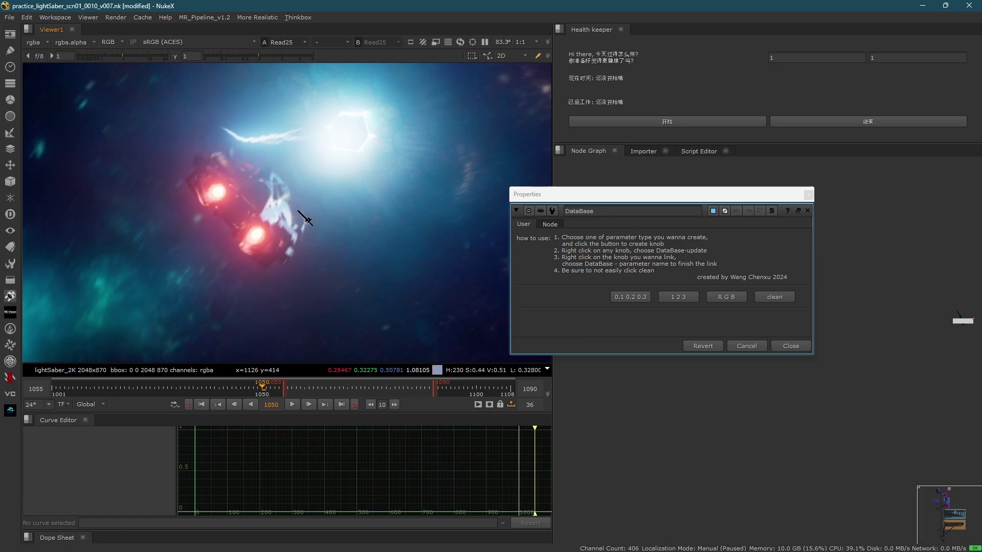
scroll(231, 195, "down", 3)
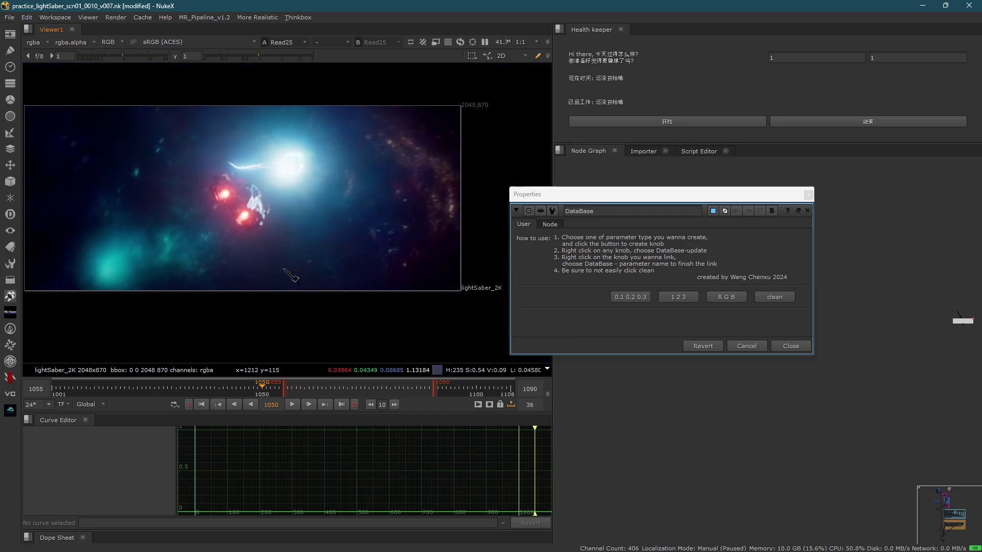
mouse_move(250, 389)
left_mouse_down()
mouse_move(227, 390)
mouse_move(259, 401)
mouse_move(237, 395)
left_mouse_up()
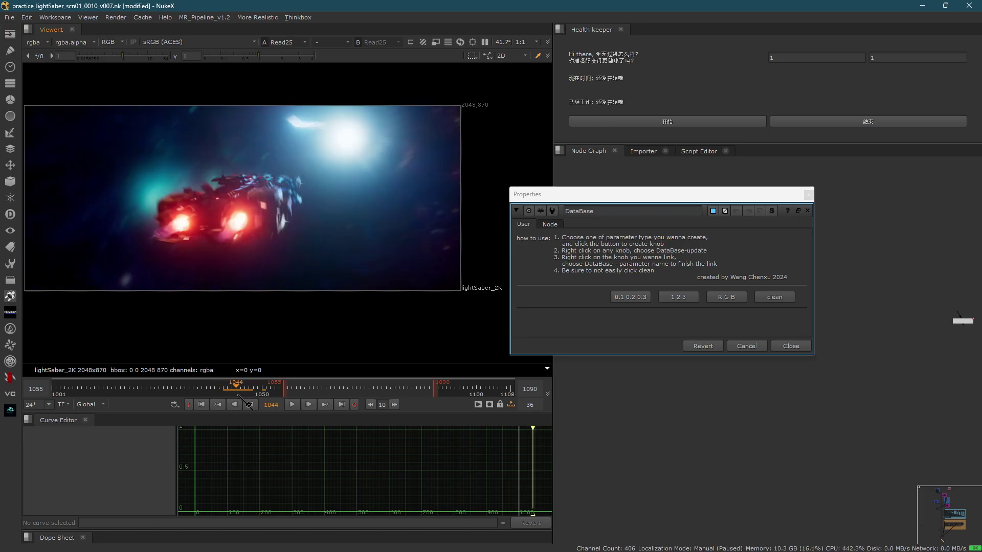
left_click_drag(302, 110, 365, 137)
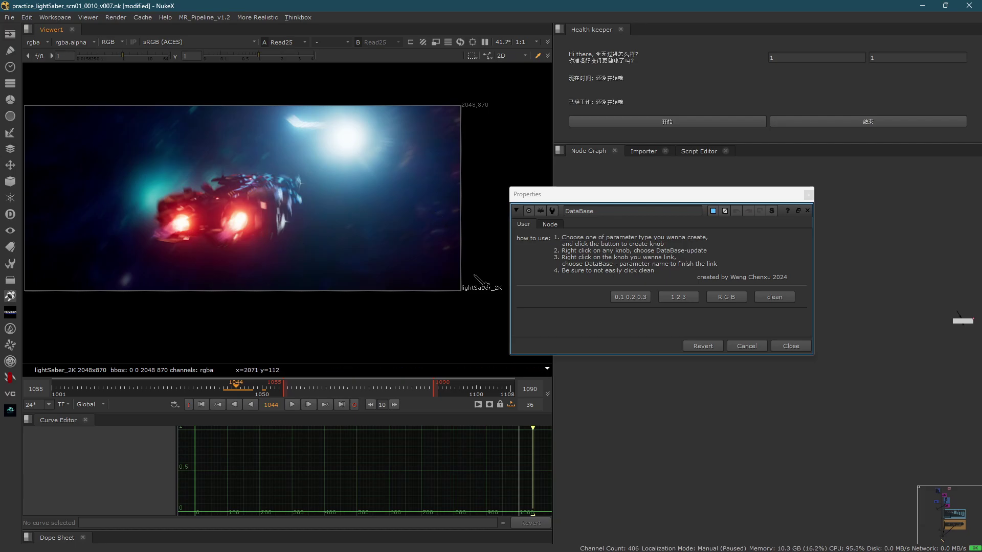
- Add a decimal-number knob named lightningColor to the DataBase node
left_click(638, 297)
left_click(639, 298)
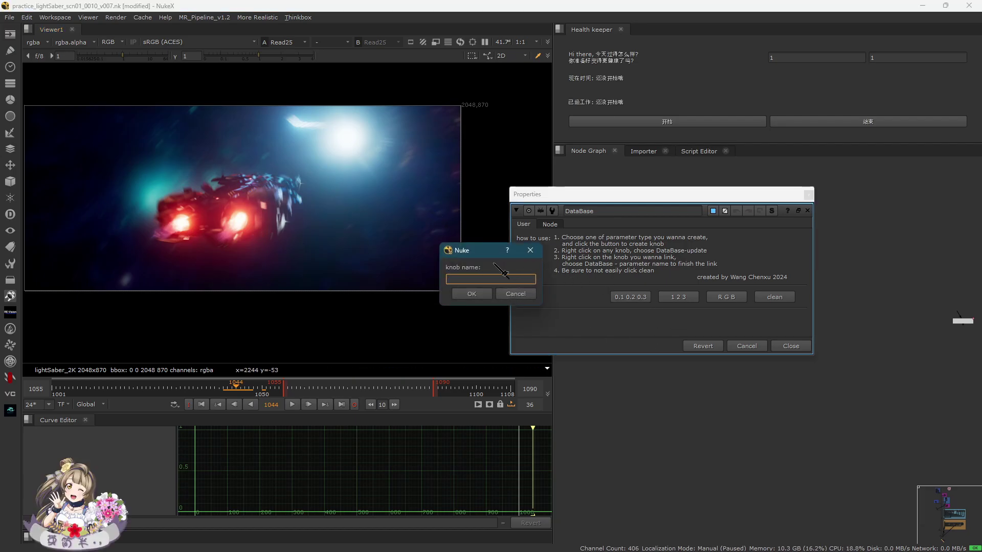
left_click_drag(477, 253, 503, 257)
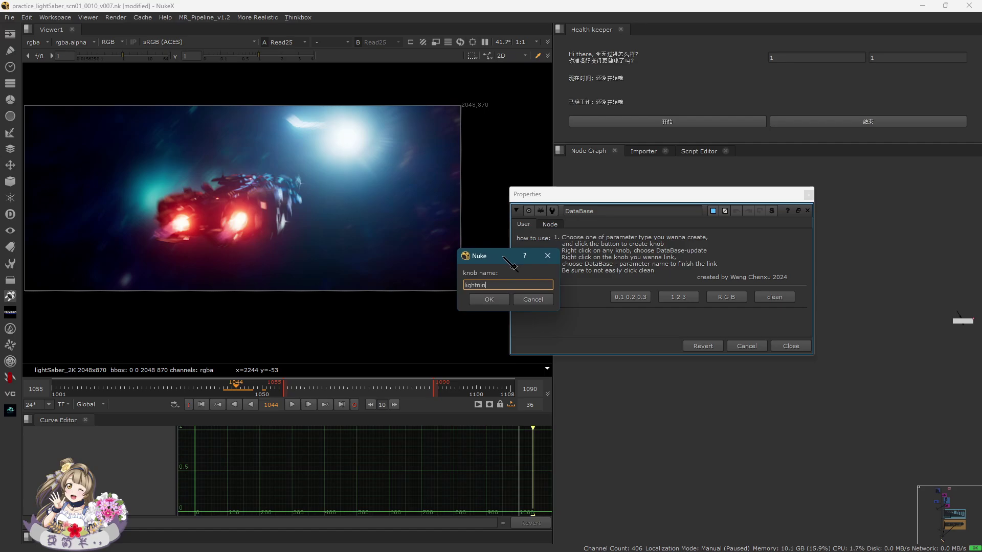
key("Return")
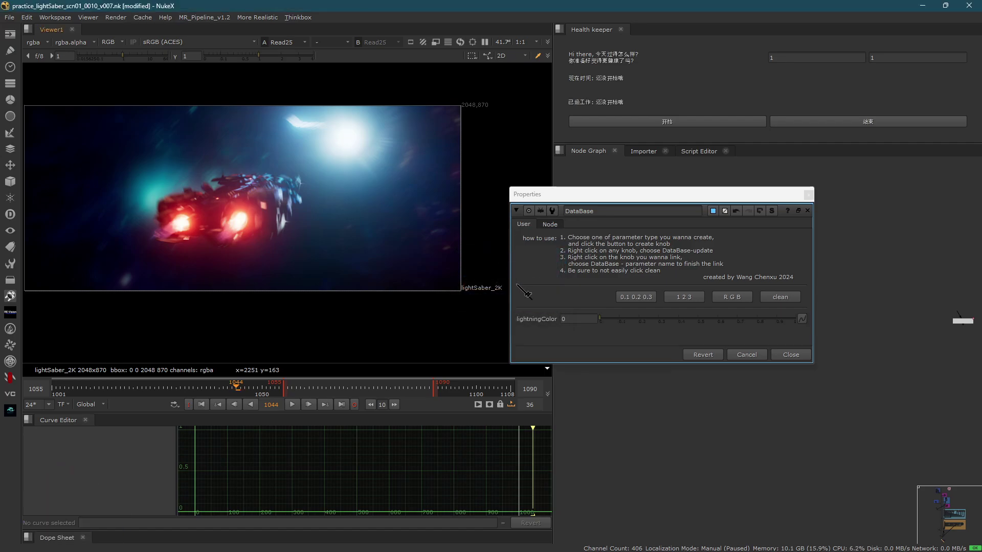
- Cancel creating an engine knob and clean all custom knobs from the DataBase node
left_click(647, 301)
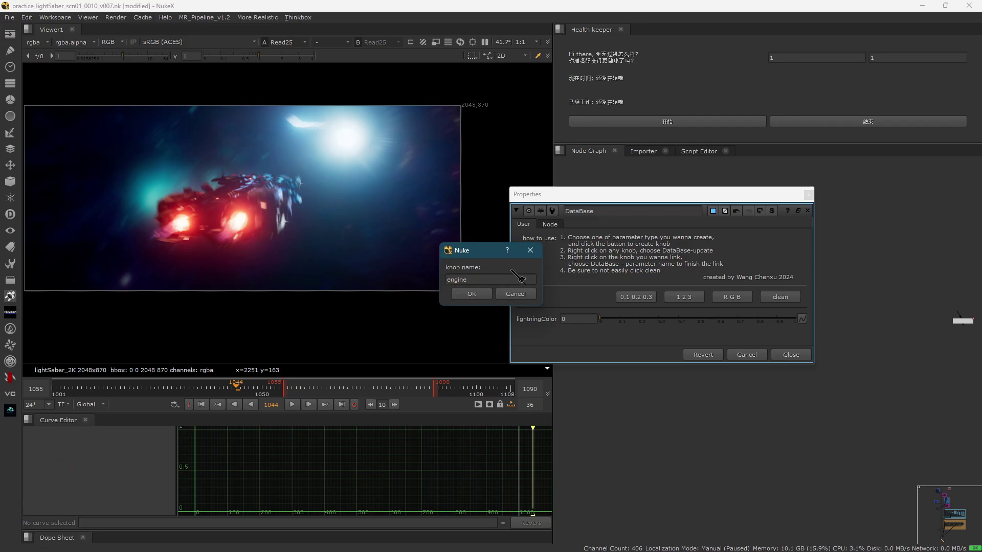
left_click(519, 294)
left_click(782, 299)
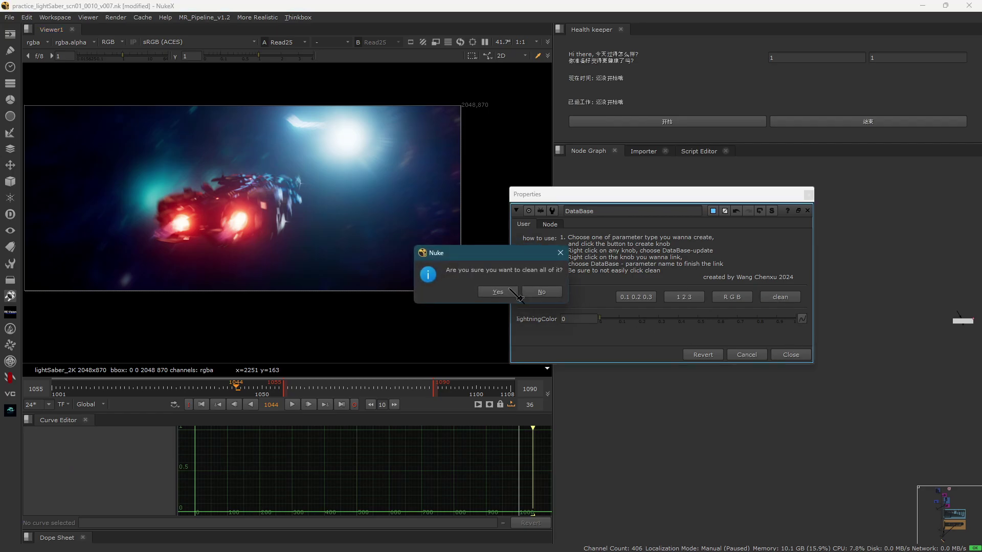
key("Escape")
- Add two RGB color knobs named lightningColor and engineColor to the DataBase node
left_click(733, 298)
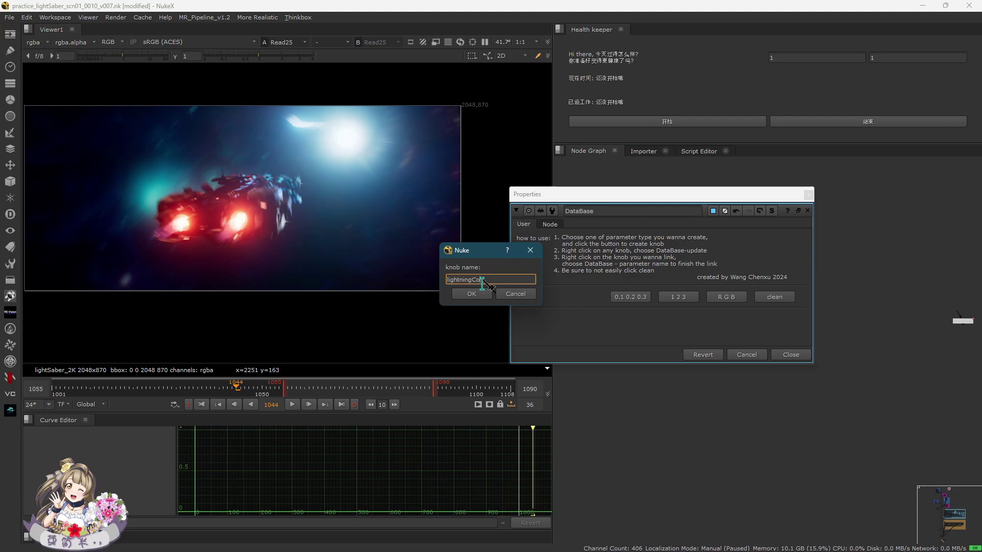
key("Return")
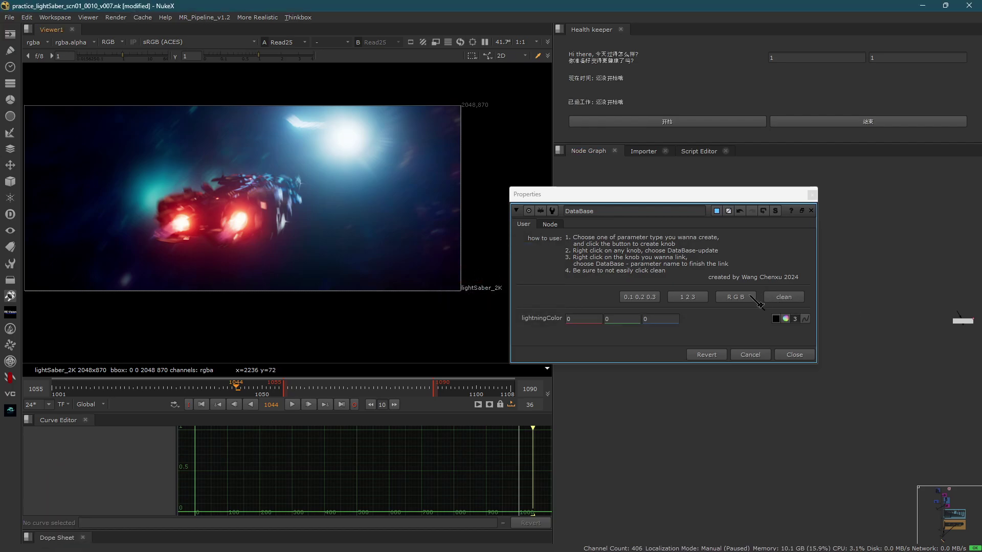
left_click(654, 298)
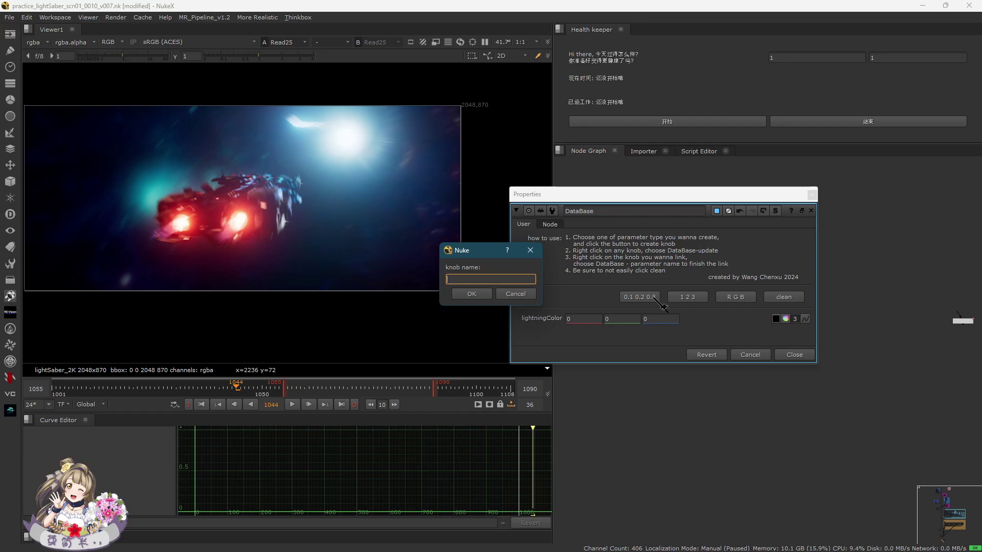
type("engineColor")
key("Return")
- Add a decimal-number knob named intensity to the DataBase node
left_click(737, 298)
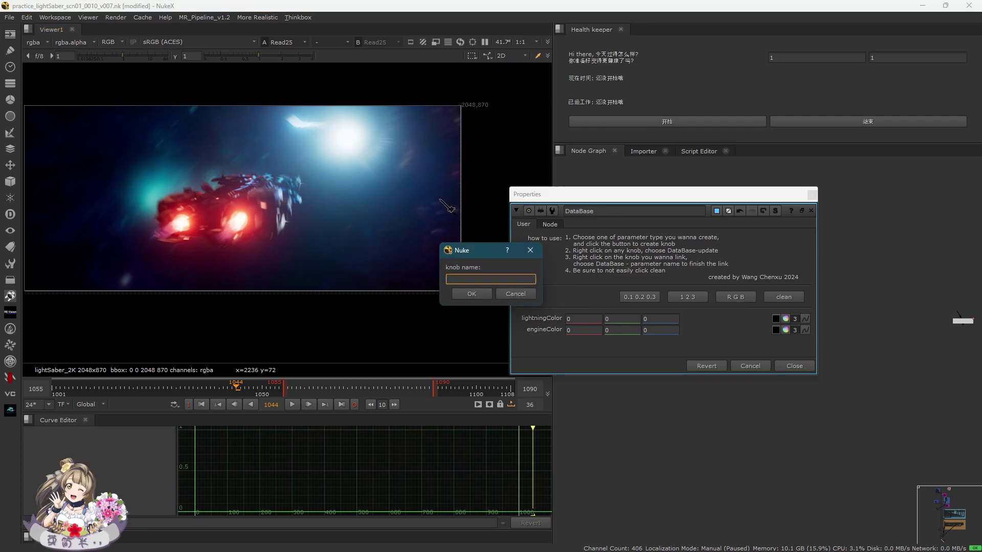
left_click(527, 250)
left_click(655, 297)
left_click_drag(489, 249, 460, 270)
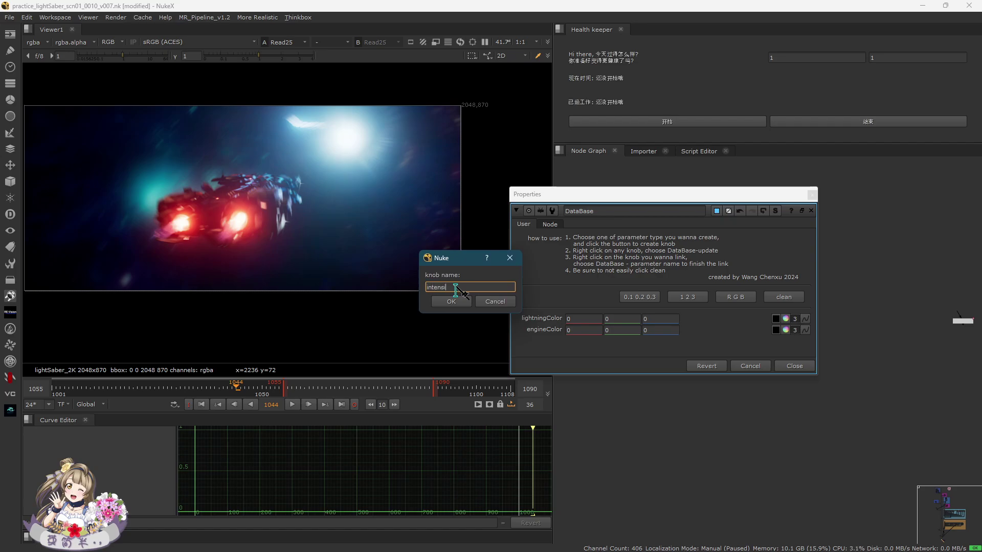
type("ty")
key("Return")
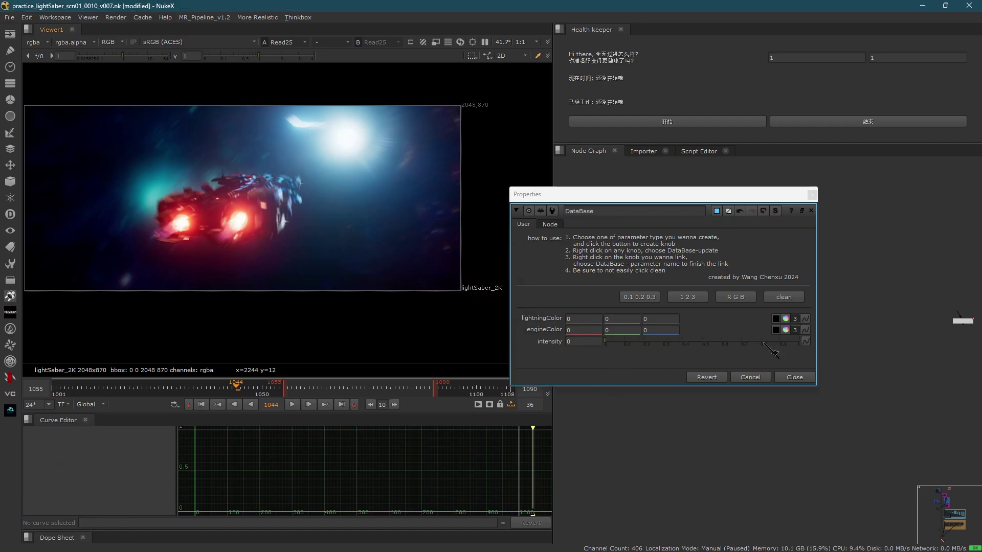
- Set lightningColor, engineColor and intensity each to a single value of 1 and close the DataBase properties
left_click(790, 331)
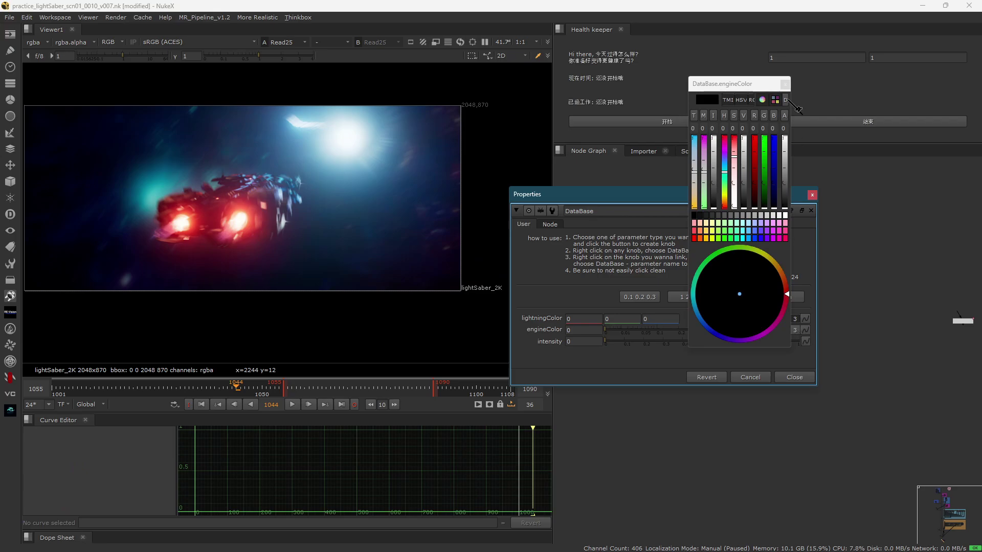
left_click(794, 318)
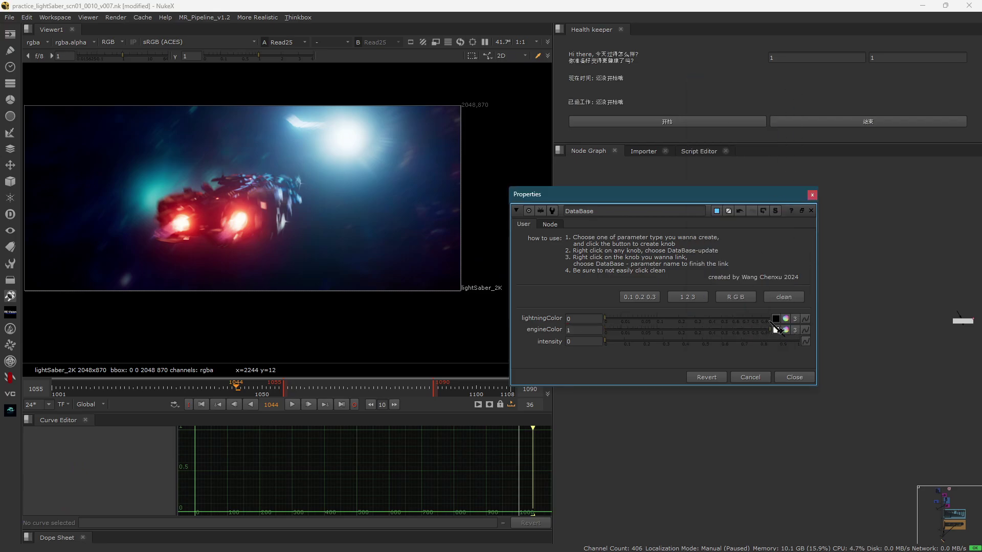
left_click_drag(753, 319, 827, 329)
left_click(738, 414)
left_click(714, 352)
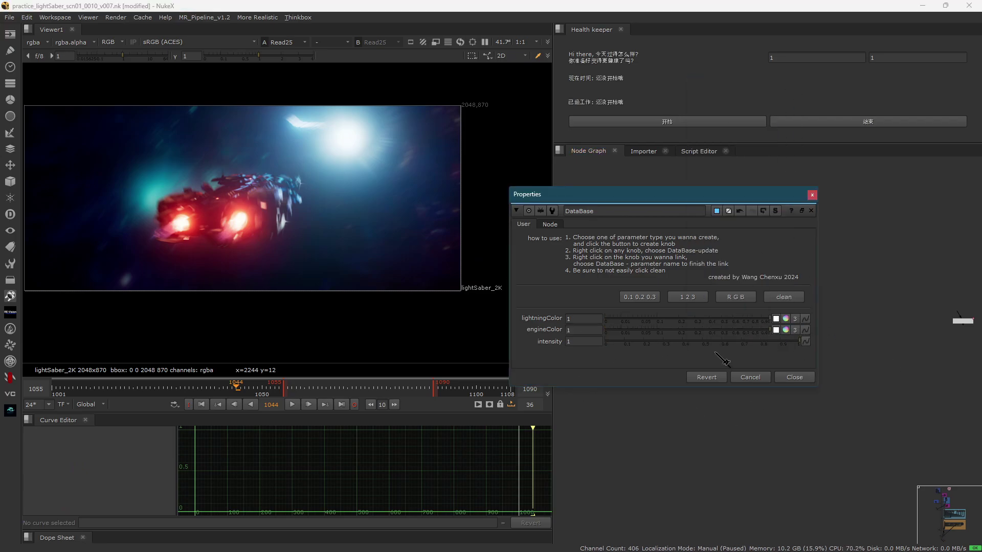
left_click(794, 377)
left_click(781, 307)
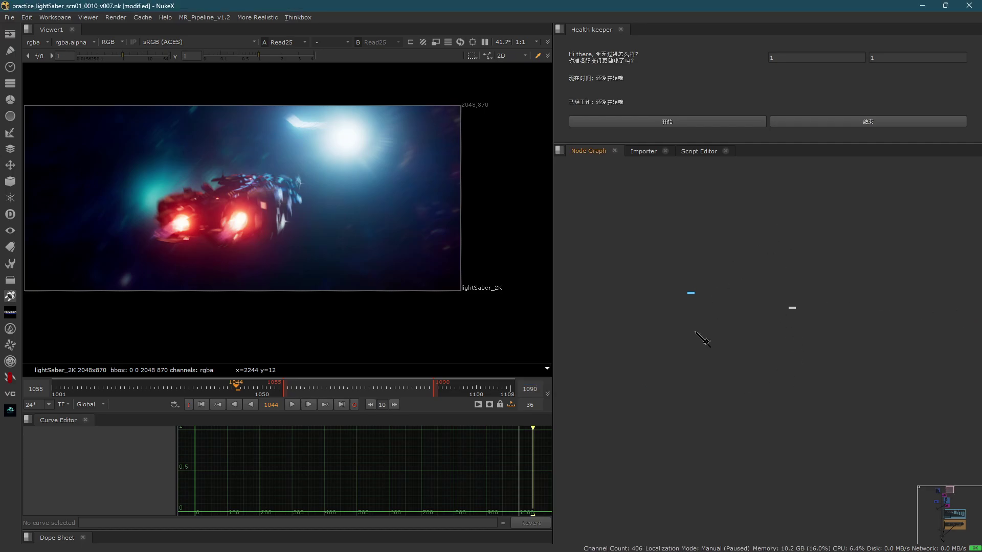
- Examine the NoOp1 node's custom knobs and its expression links to the portal and lightning branches
scroll(705, 292, "up", 10)
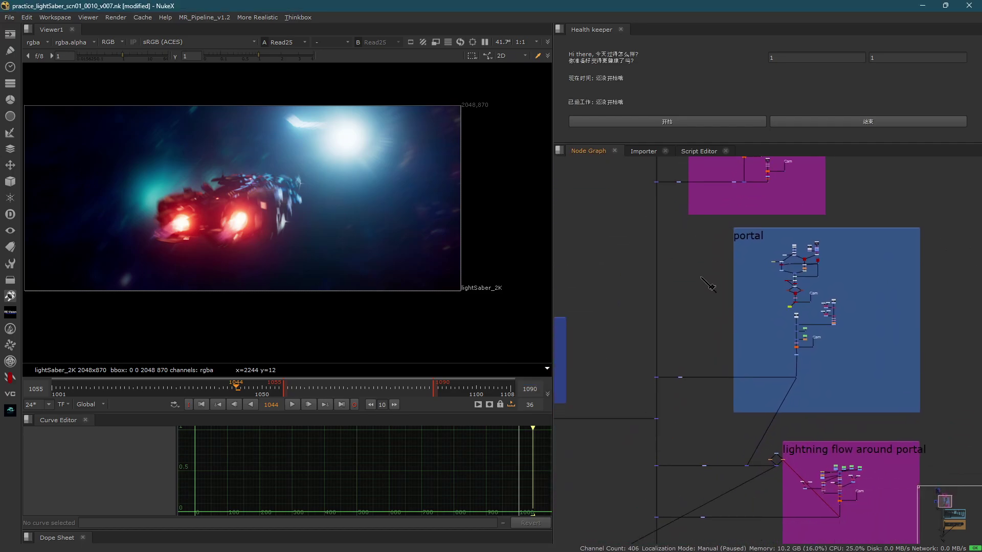
scroll(708, 285, "down", 5)
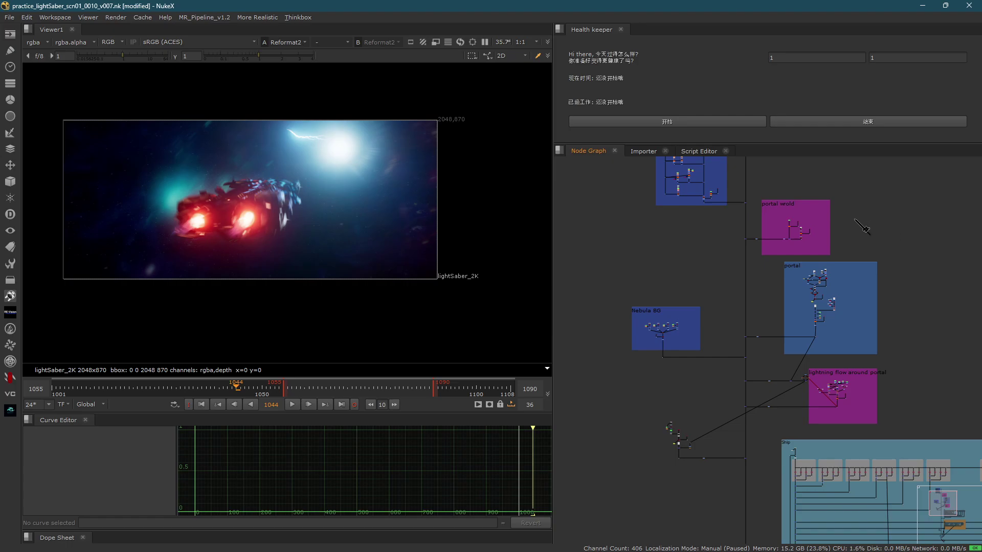
middle_click_drag(810, 235, 696, 319)
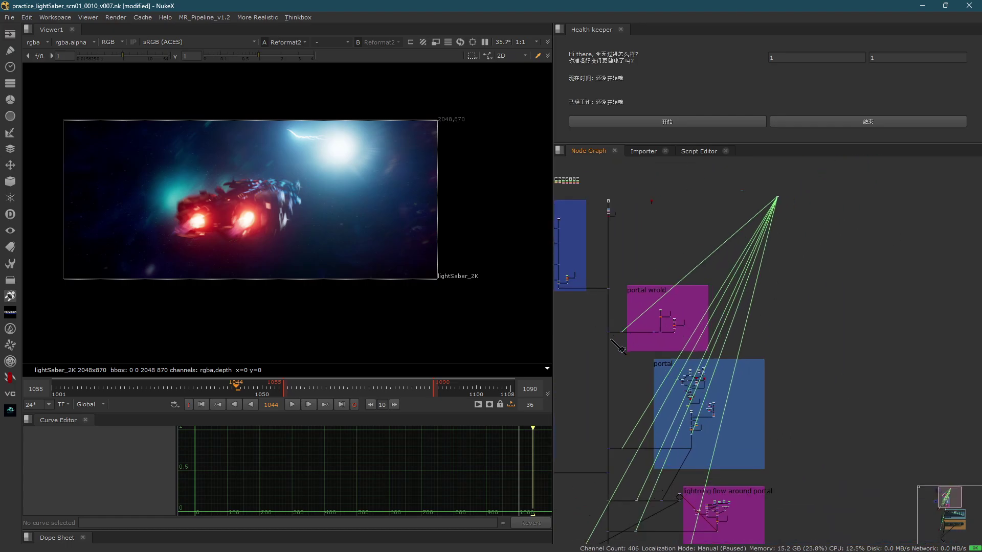
scroll(721, 383, "up", 8)
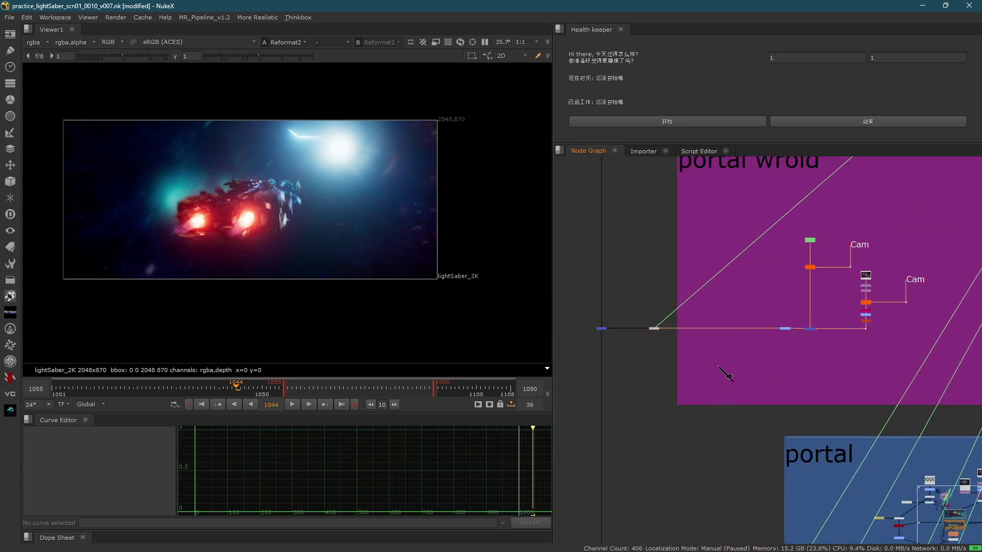
scroll(696, 292, "down", 6)
middle_click_drag(892, 165, 796, 232)
scroll(740, 207, "up", 9)
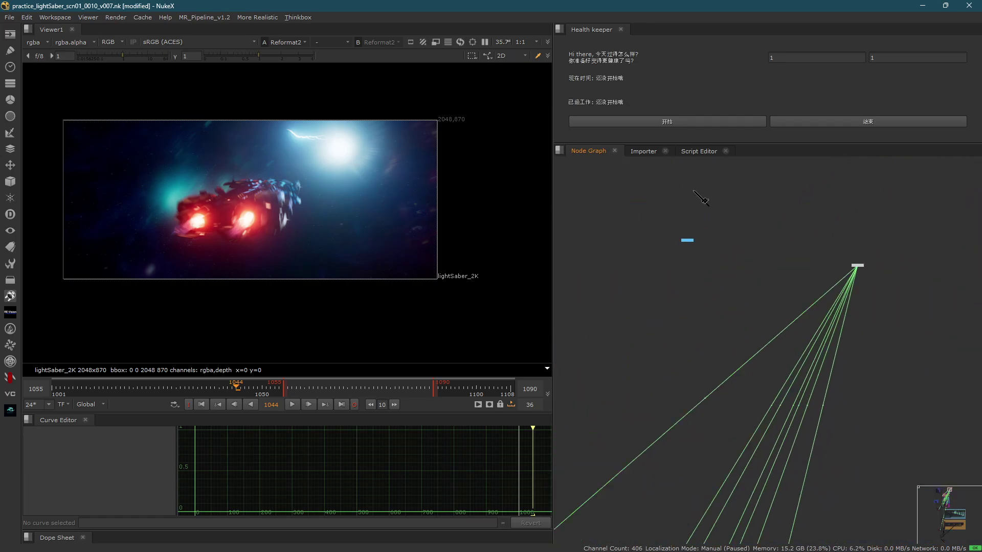
scroll(745, 252, "down", 10)
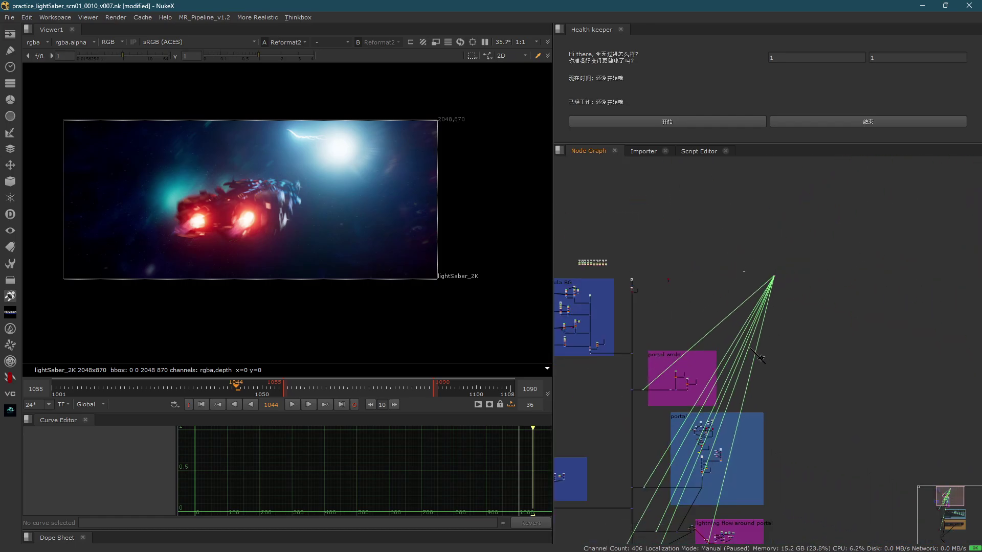
scroll(780, 277, "up", 5)
scroll(777, 288, "up", 2)
double_click(767, 277)
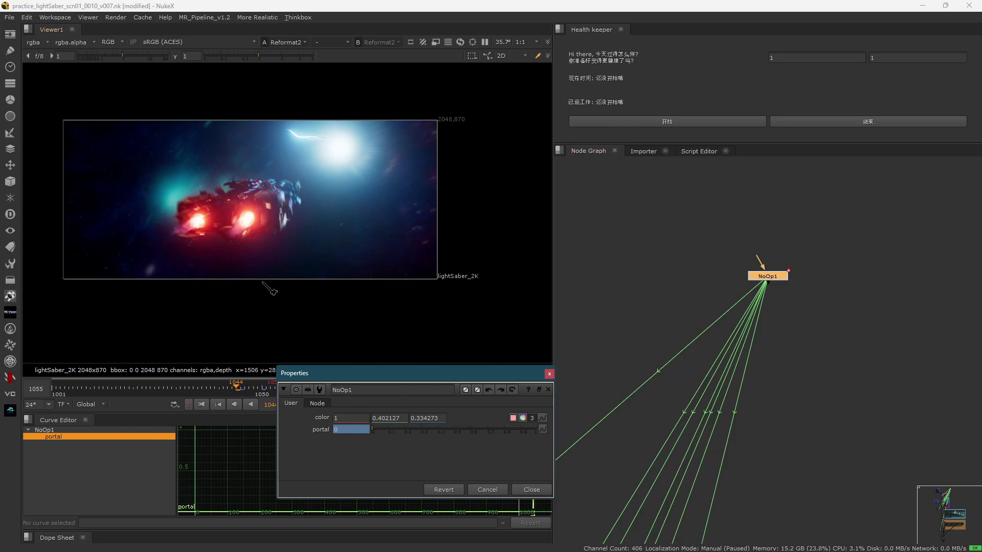
left_click(532, 490)
- Disable the existing nodes driven by NoOp1 on the portal world, portal and lightning branches
scroll(771, 296, "down", 10)
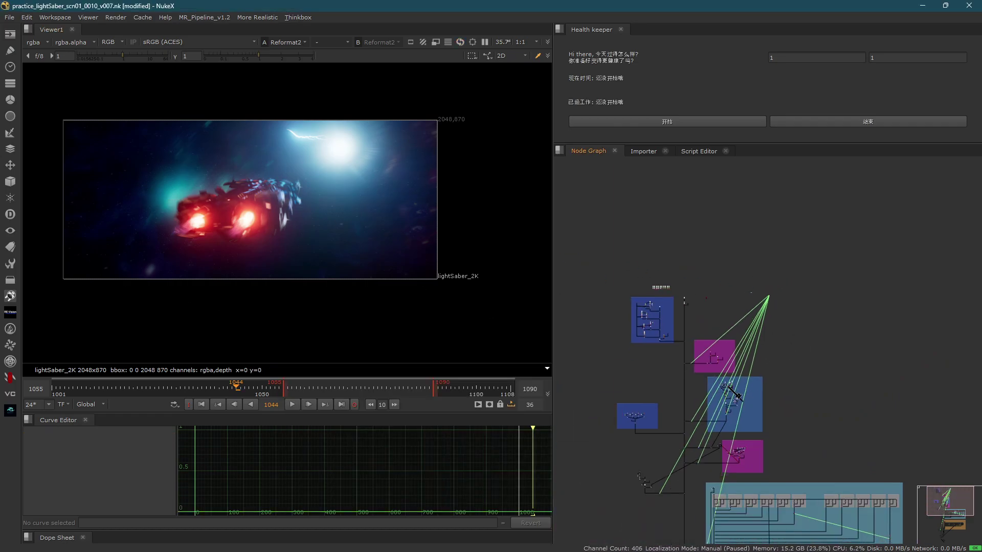
middle_click_drag(675, 354, 658, 231)
scroll(657, 231, "up", 4)
scroll(660, 234, "up", 3)
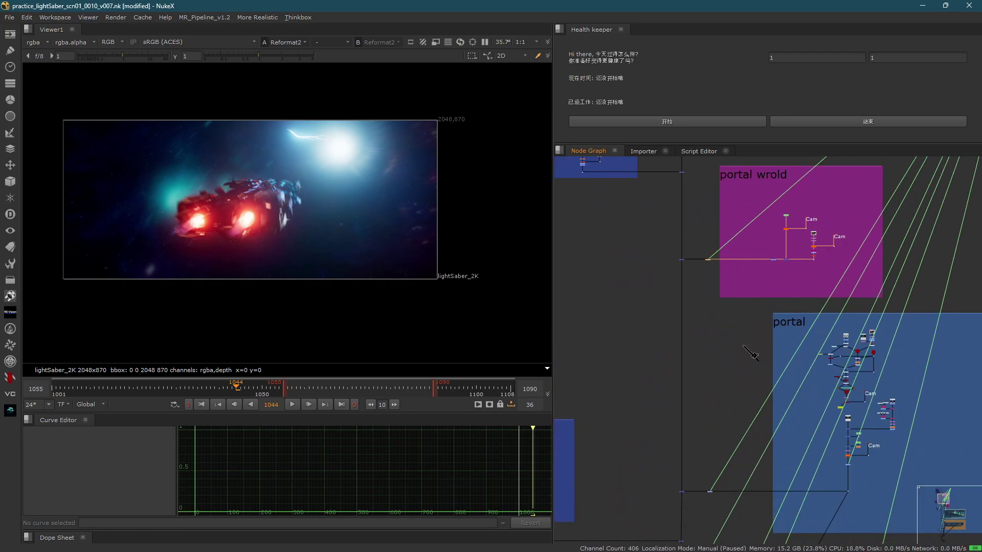
middle_click_drag(721, 498, 679, 304)
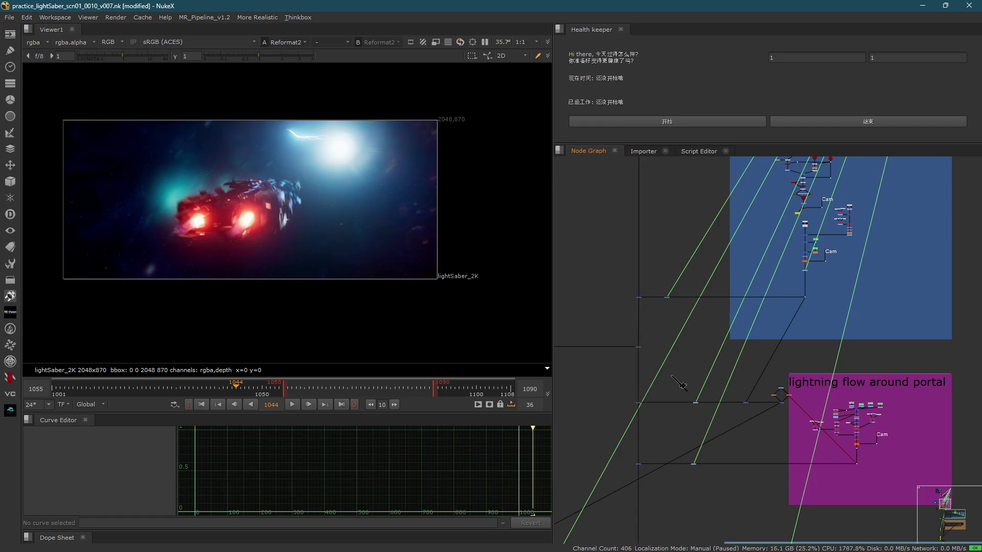
left_click(695, 460)
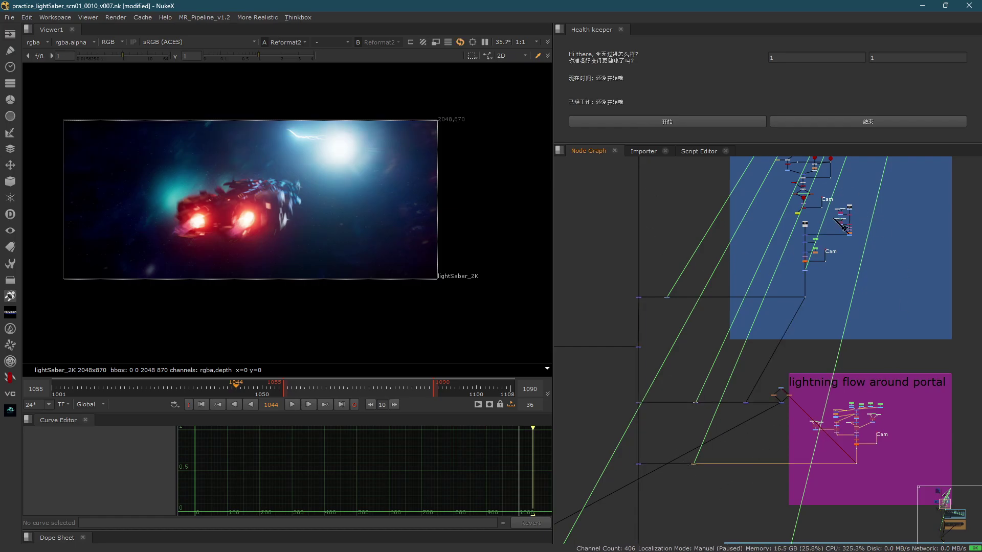
scroll(748, 325, "down", 2)
middle_click_drag(614, 537, 777, 360)
left_click_drag(777, 337, 757, 324)
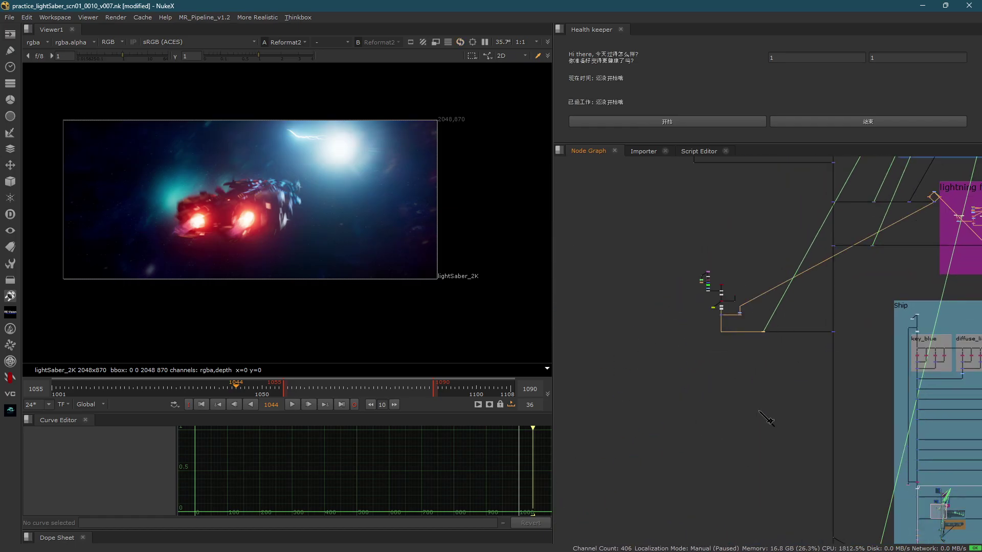
scroll(721, 441, "down", 3)
scroll(749, 371, "up", 8)
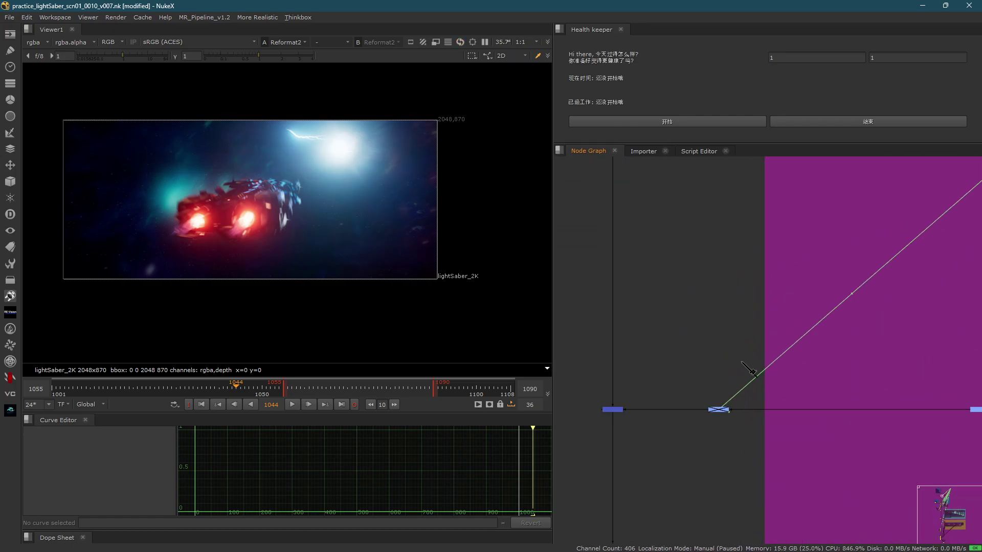
- View the merge that adds the portal world branch, inspect the purple hexagon, and go to frame 1050
left_click_drag(650, 380, 573, 427)
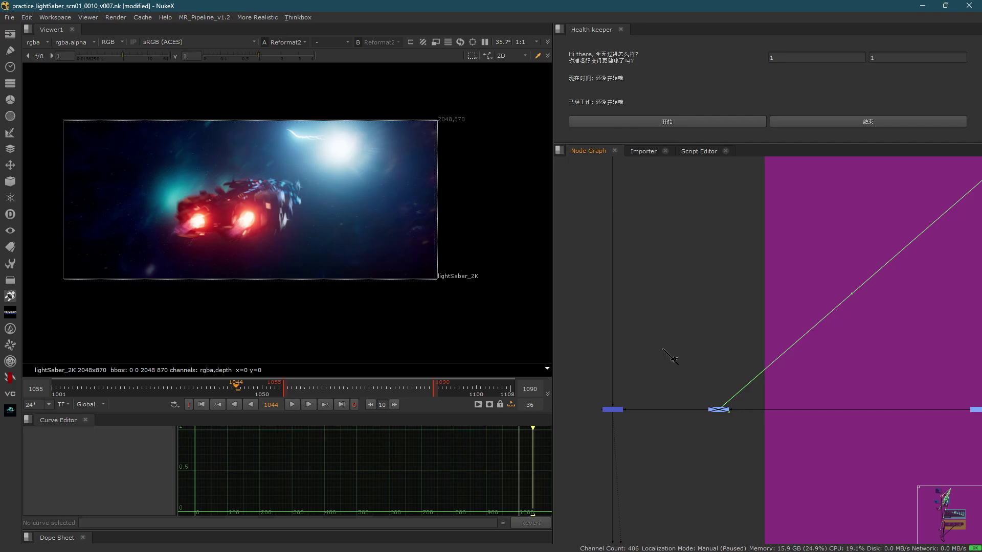
scroll(685, 327, "down", 6)
key("2")
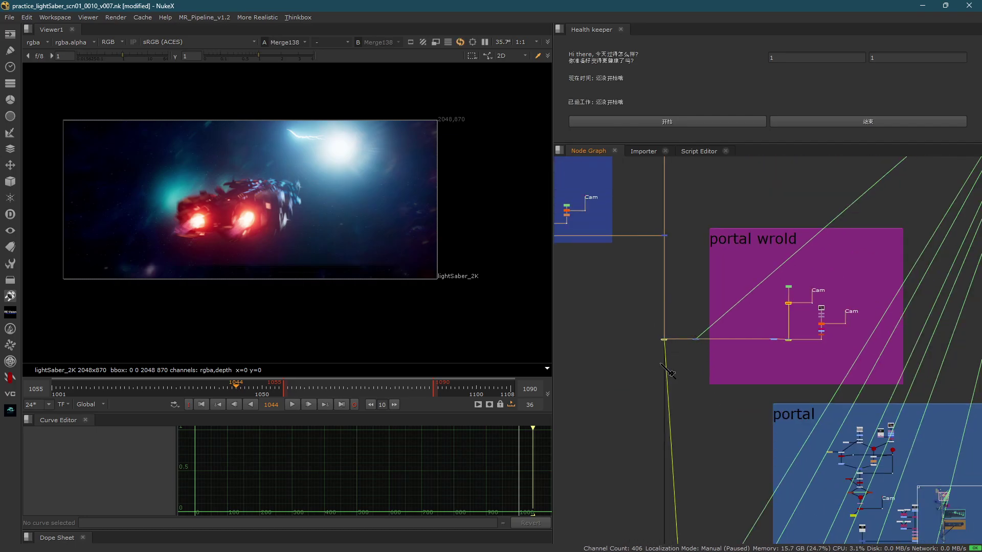
scroll(327, 246, "up", 2)
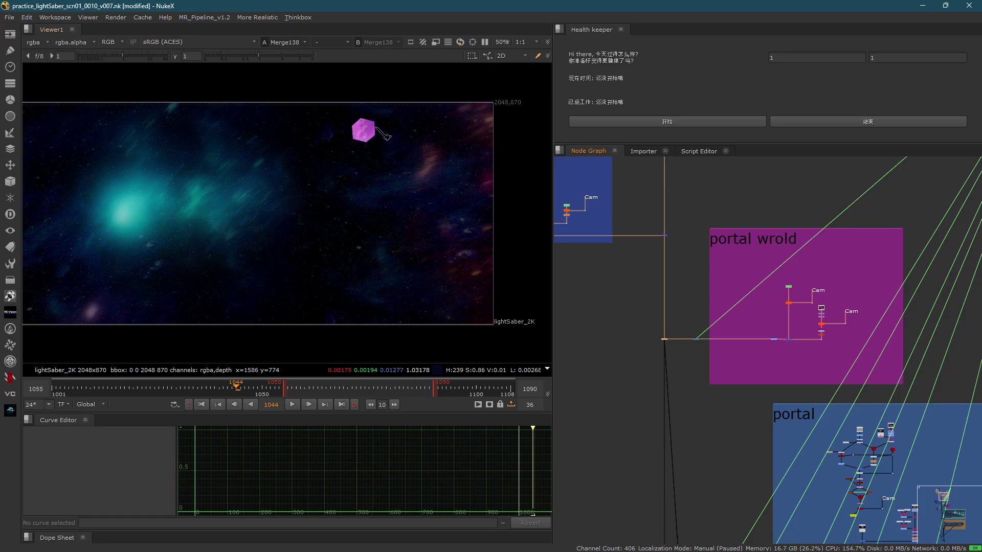
scroll(373, 136, "up", 5)
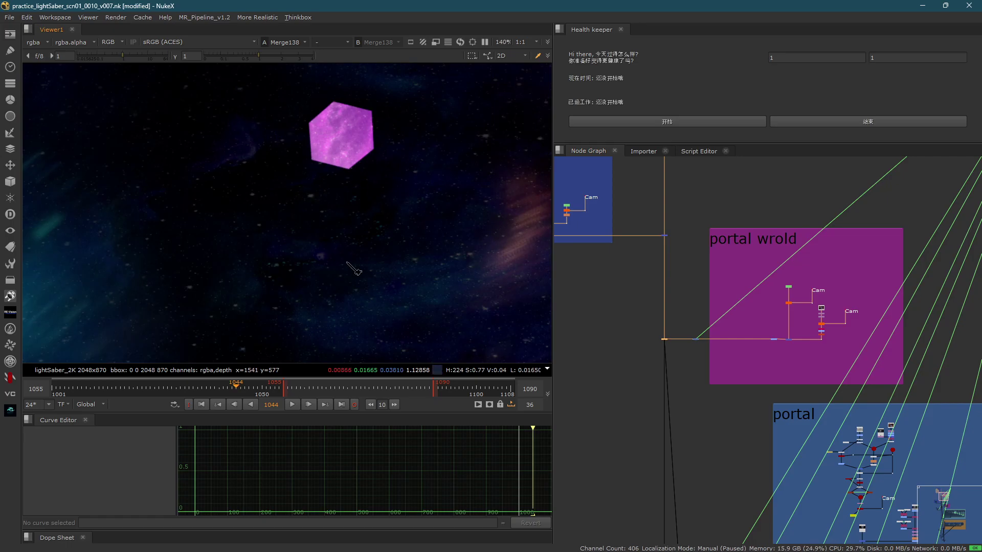
scroll(353, 179, "down", 6)
left_click(262, 389)
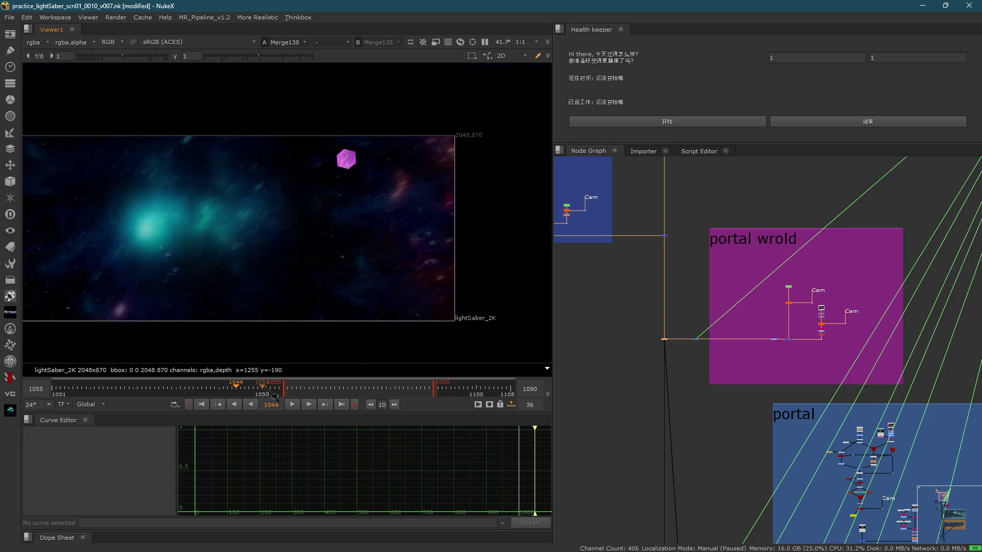
- View the merge that adds the portal branch and inspect the red hexagonal cells around the purple center
scroll(782, 346, "down", 3)
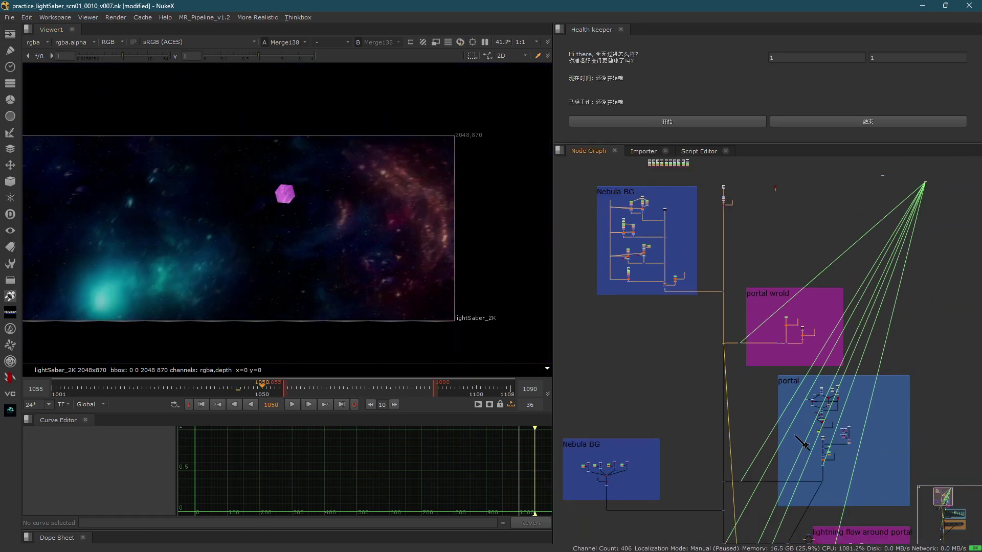
middle_click_drag(852, 510, 799, 386)
scroll(708, 372, "up", 3)
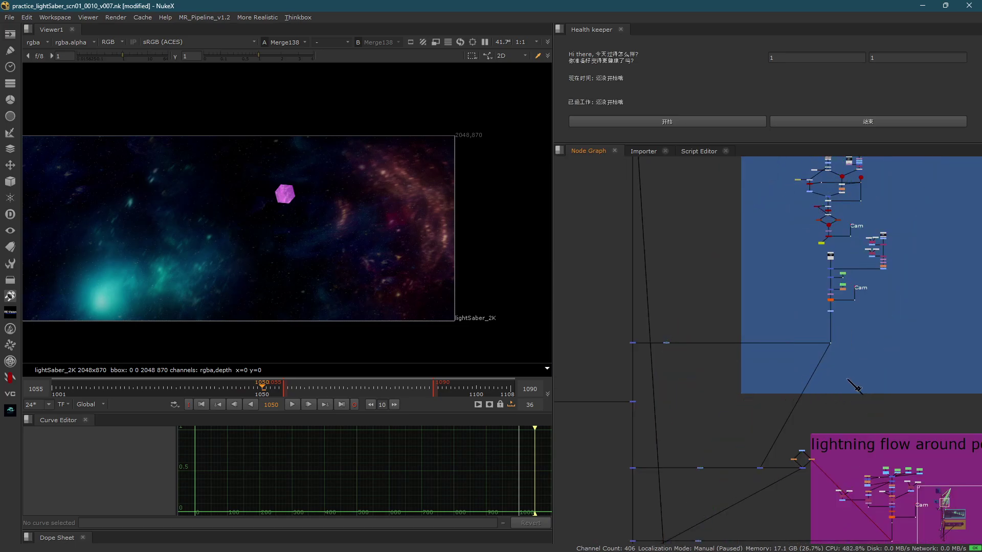
left_click_drag(659, 321, 591, 364)
key("1")
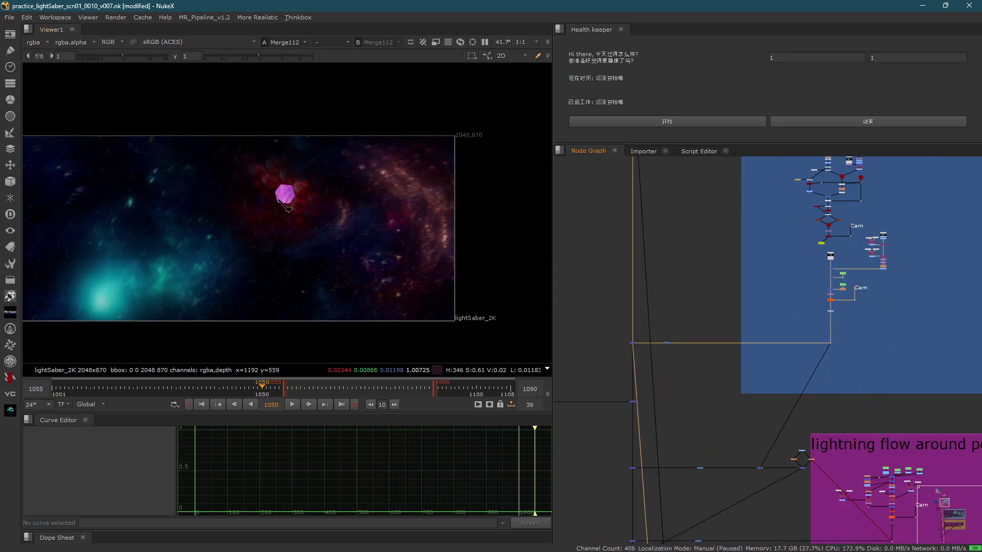
key("ctrl+1")
scroll(675, 320, "down", 3)
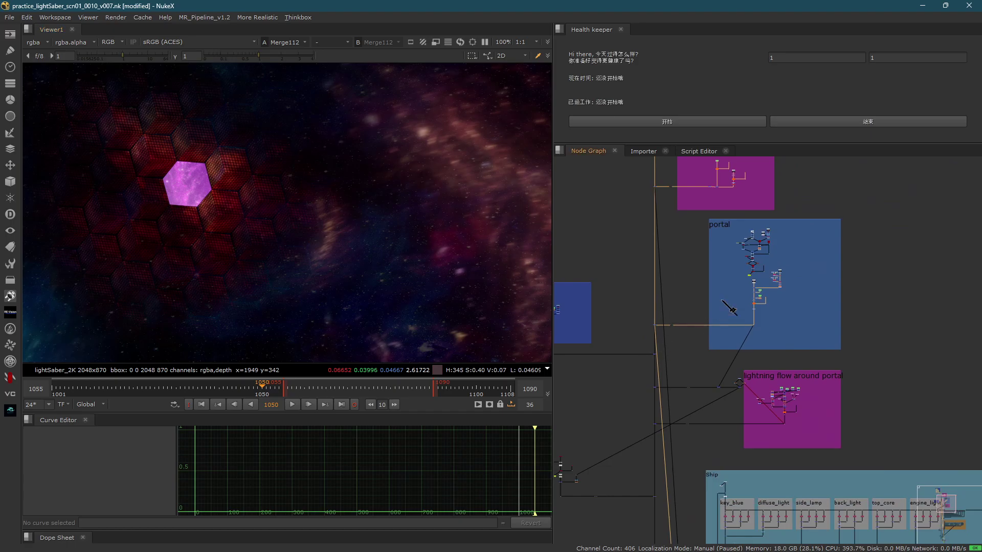
middle_click_drag(664, 340, 737, 294)
middle_click_drag(169, 156, 269, 202)
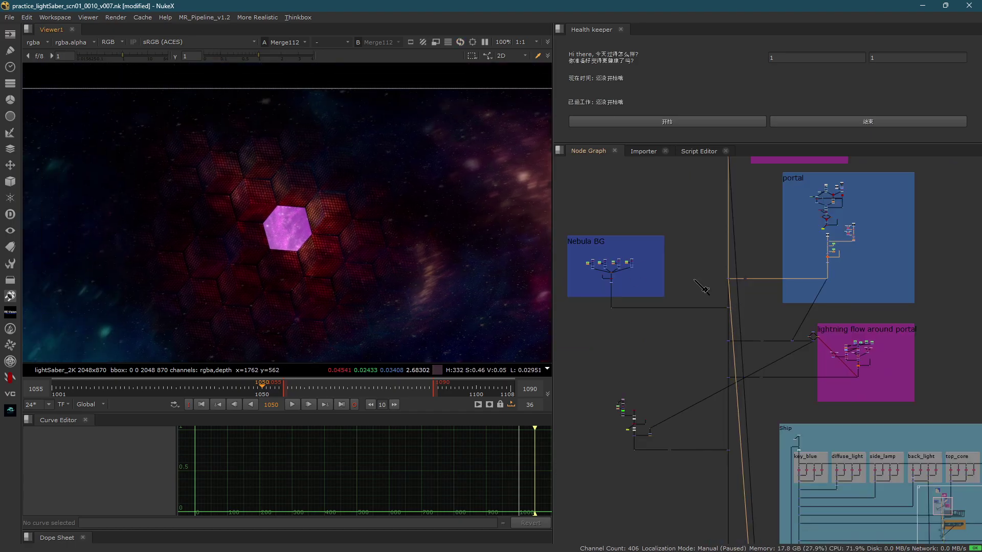
- View the merge that adds the lower Nebula BG branch and inspect the nebula around the portal
left_click_drag(764, 303, 712, 332)
key("1")
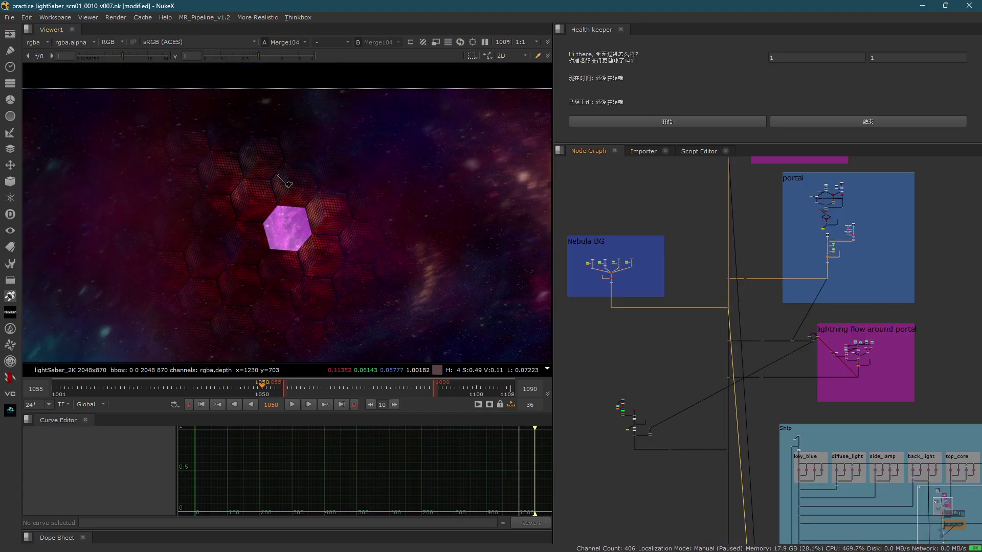
scroll(281, 170, "down", 2)
middle_click_drag(281, 169, 283, 108)
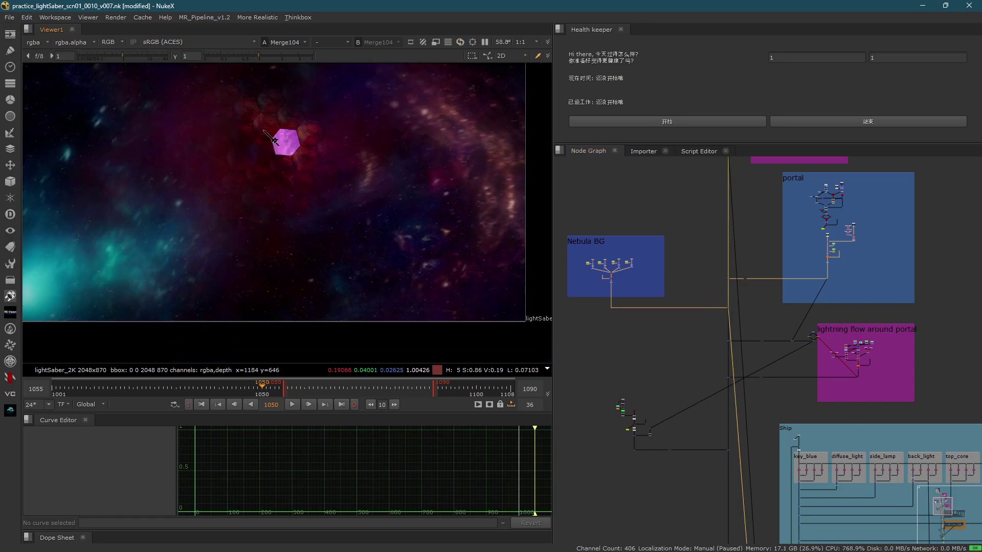
- View the merge below the Nebula BG branch and inspect the light it adds to the hexagonal cells
scroll(724, 358, "up", 4)
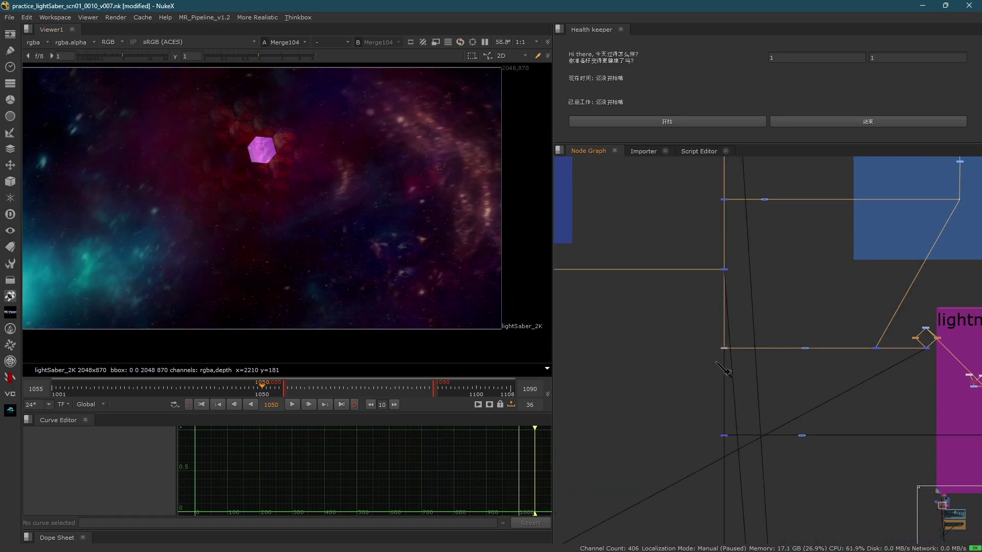
key("1")
scroll(716, 362, "down", 1)
middle_click_drag(859, 353, 732, 363)
scroll(824, 366, "up", 3)
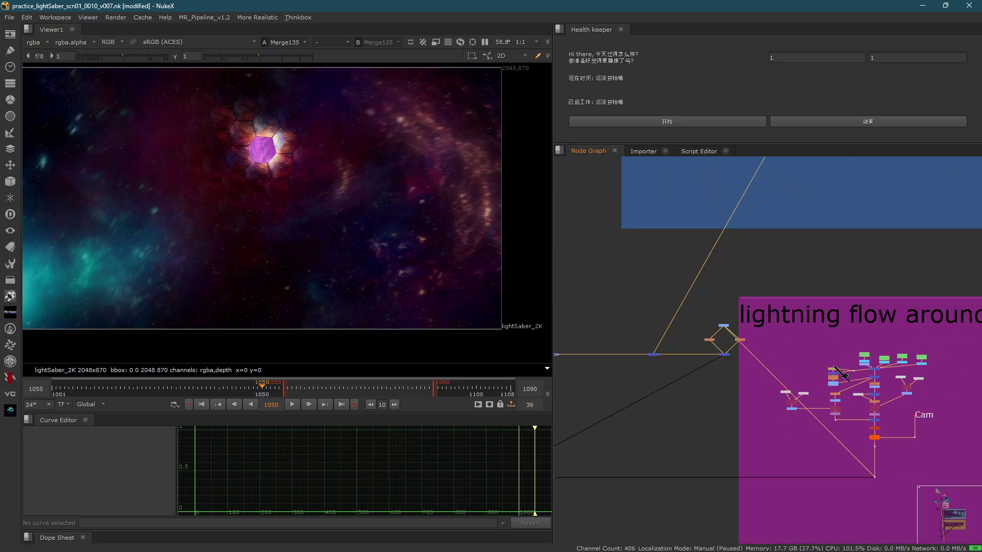
scroll(262, 210, "up", 2)
scroll(262, 210, "up", 5)
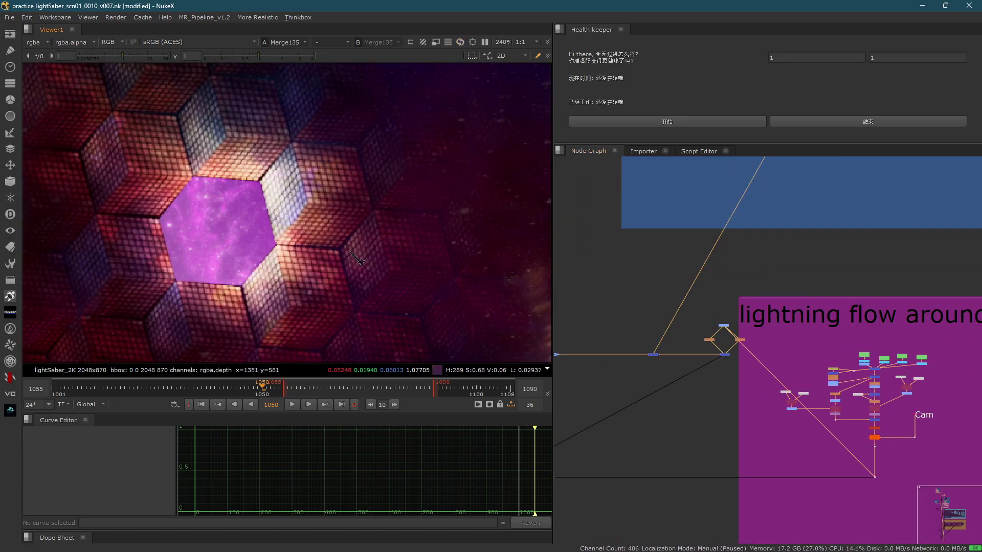
scroll(755, 264, "down", 3)
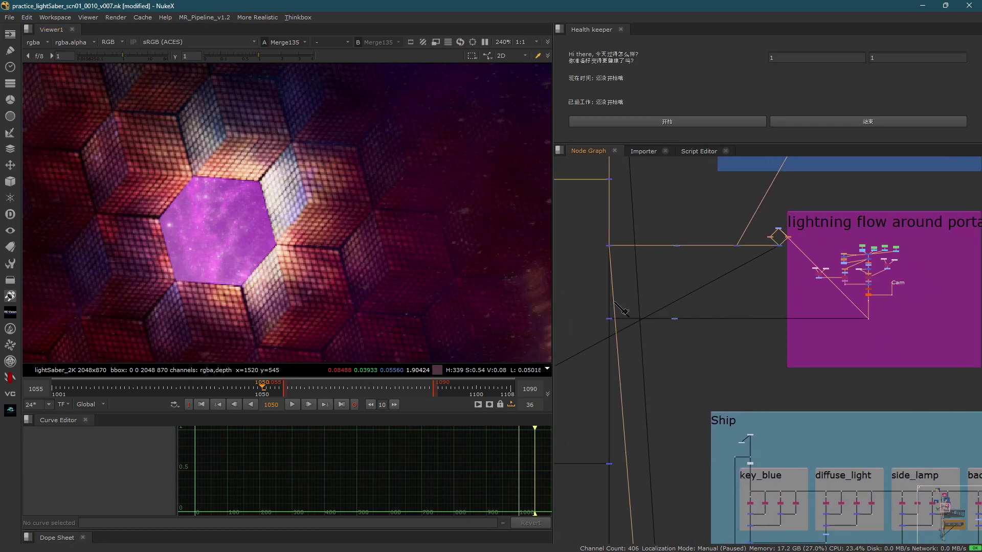
- View the merge that adds the lightning flow around portal branch and fit the full frame in the viewer
left_click(609, 319)
key("1")
scroll(501, 278, "down", 8)
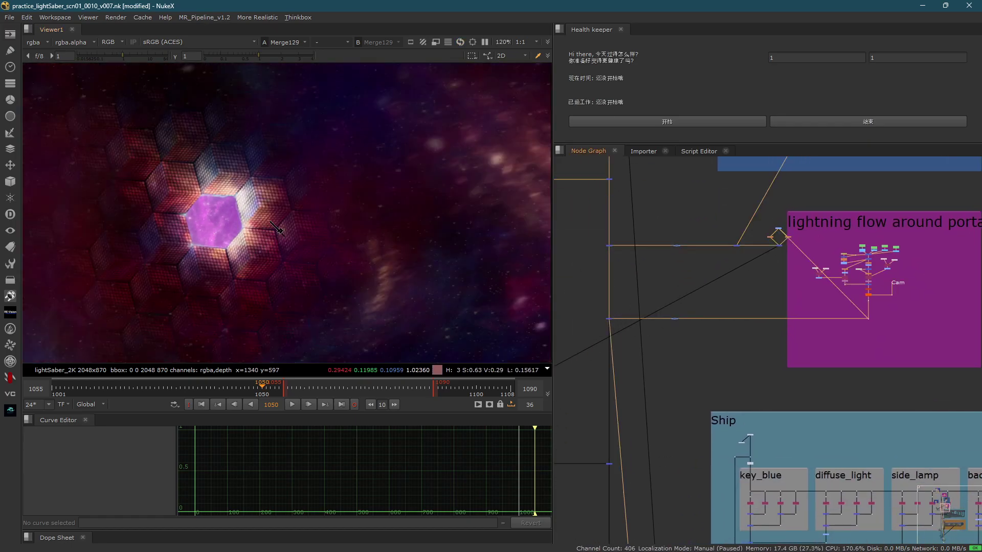
key("f")
scroll(338, 146, "down", 1)
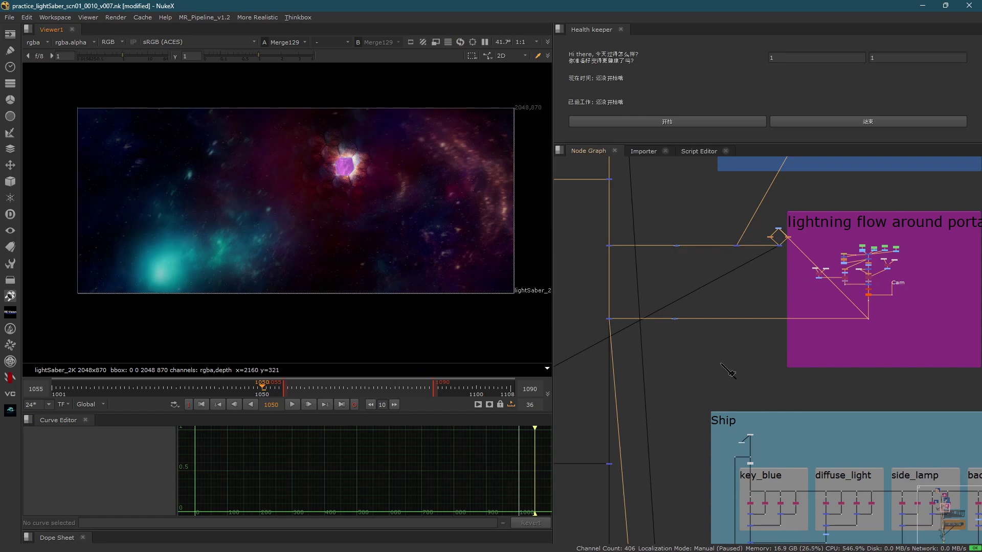
- Insert a Multiply node on the portal branch between the merge and the disabled node, and open its properties
scroll(716, 364, "down", 4)
scroll(675, 215, "up", 8)
scroll(628, 364, "up", 2)
left_click(627, 340)
key("Tab")
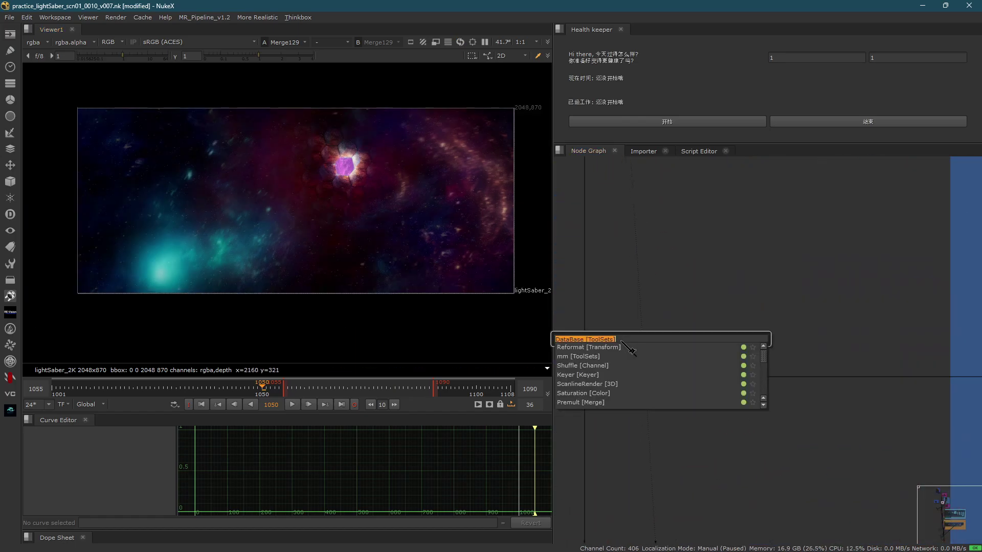
type("blur")
left_click(620, 349)
left_click_drag(634, 341, 675, 375)
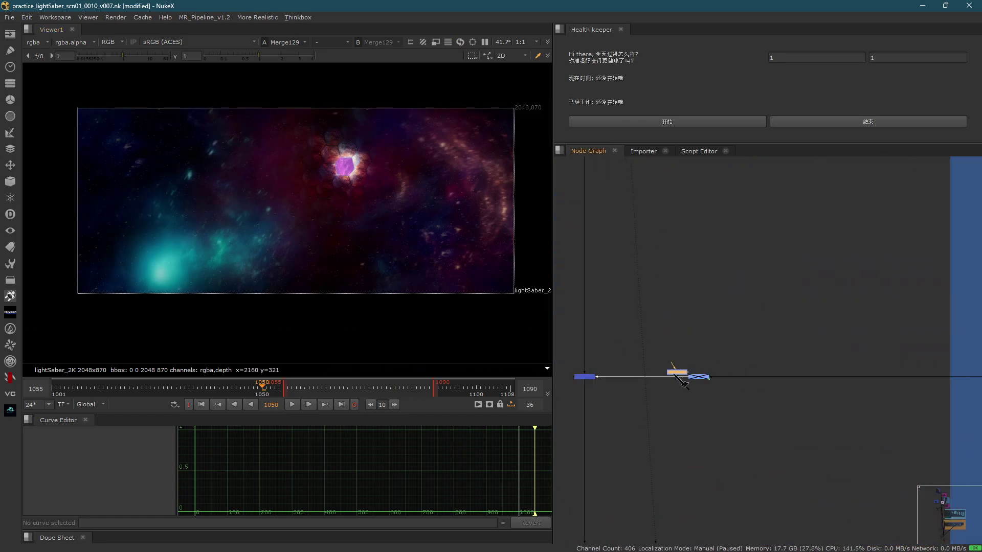
double_click(670, 377)
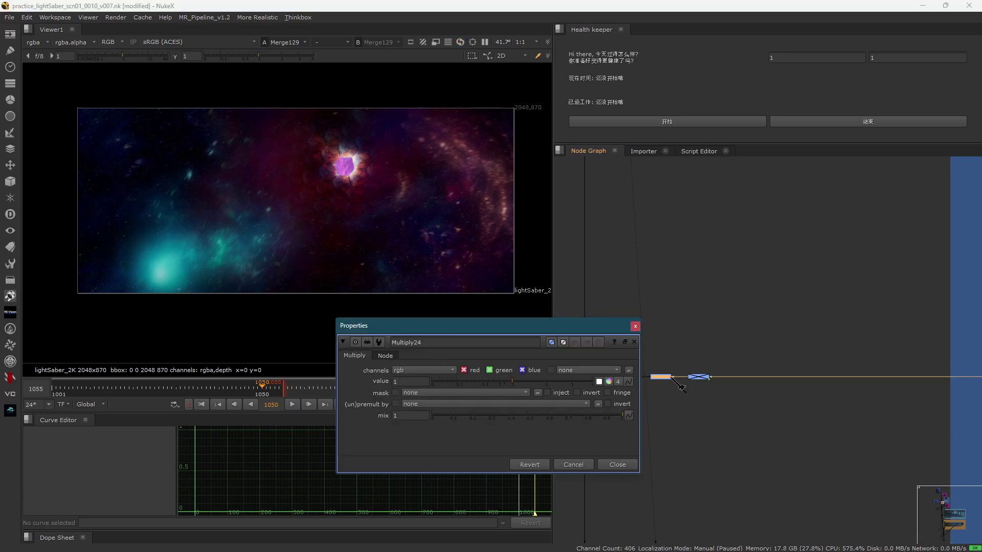
middle_click_drag(730, 356, 856, 236)
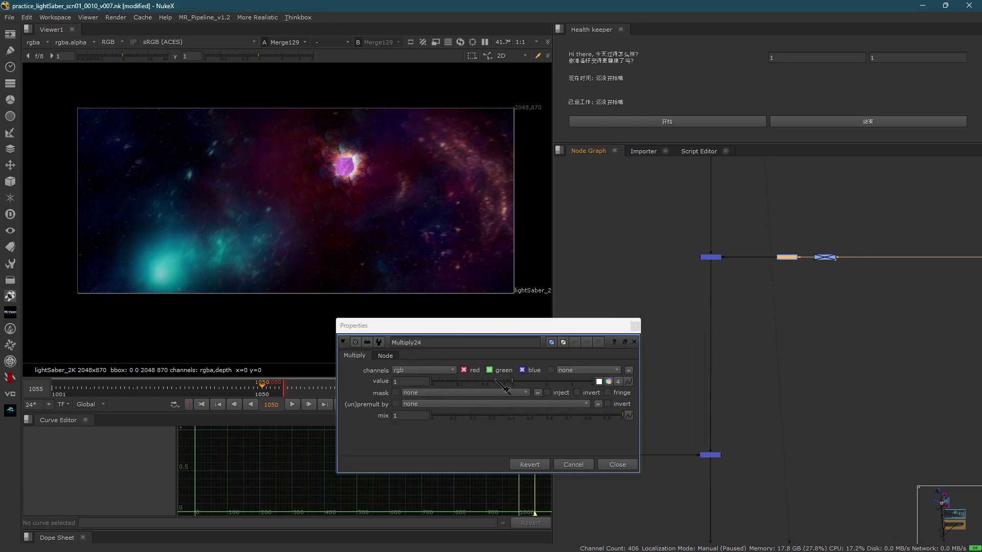
- Set the Multiply node's value to 0 and inspect the hexagonal cells around the portal
left_click(493, 381)
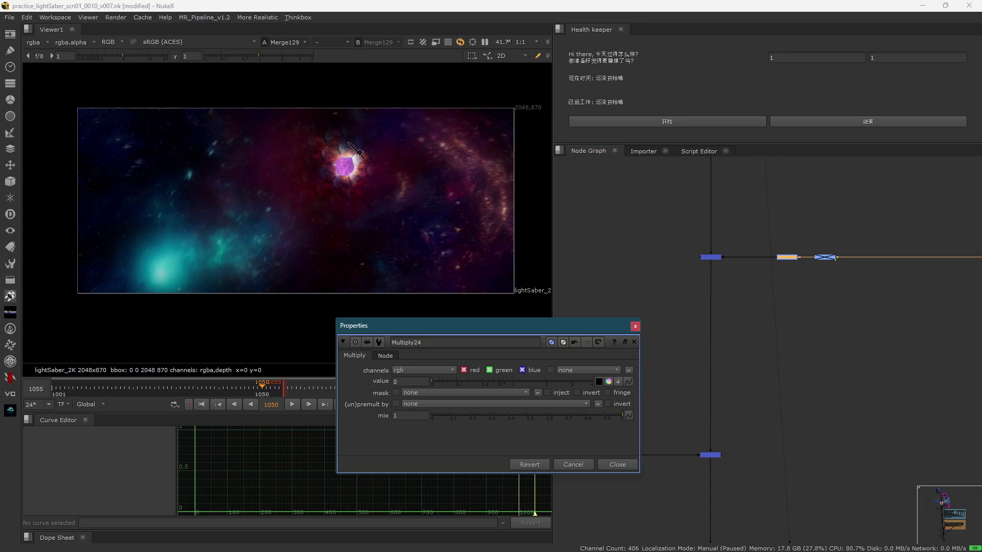
scroll(358, 153, "up", 5)
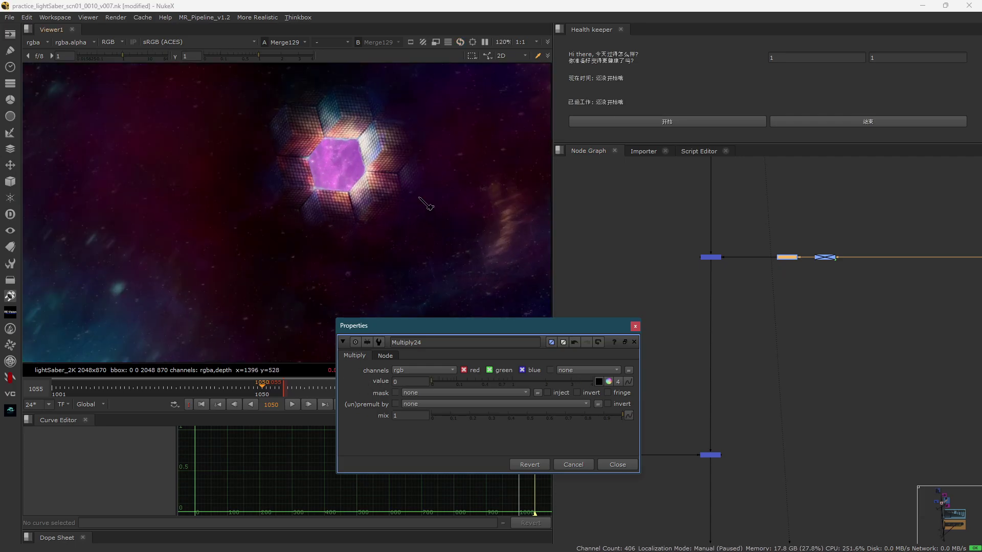
scroll(780, 294, "down", 7)
key("Escape")
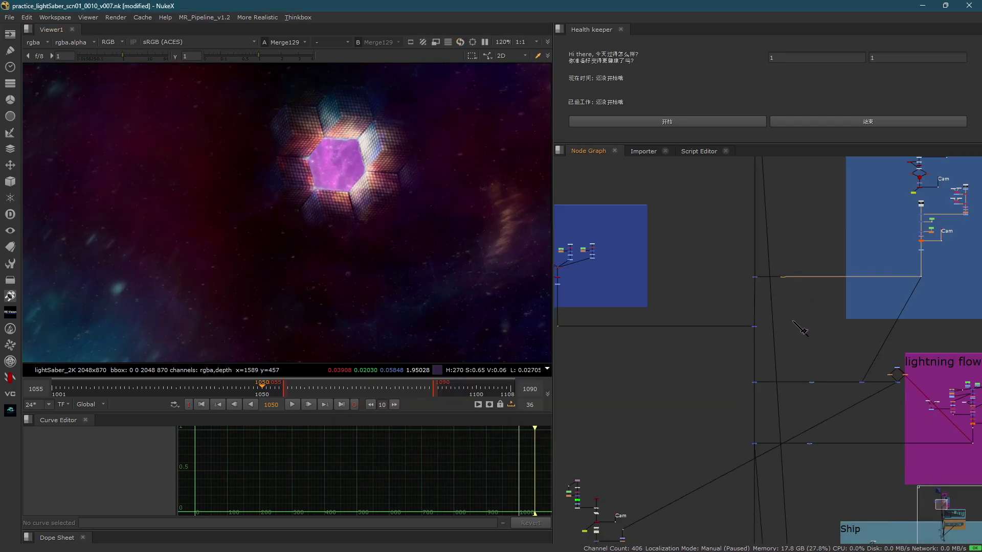
- Place the Multiply node on the portal wrold branch between its merge and the disabled node, and open its properties
key("d")
scroll(782, 355, "down", 1)
middle_click_drag(835, 191, 782, 460)
scroll(735, 341, "up", 10)
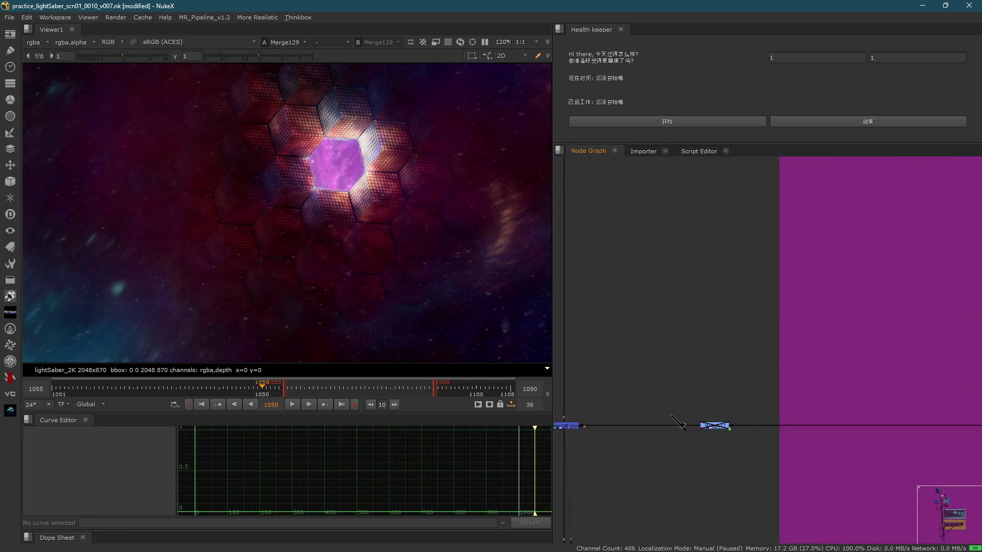
left_click_drag(663, 412, 667, 433)
double_click(658, 426)
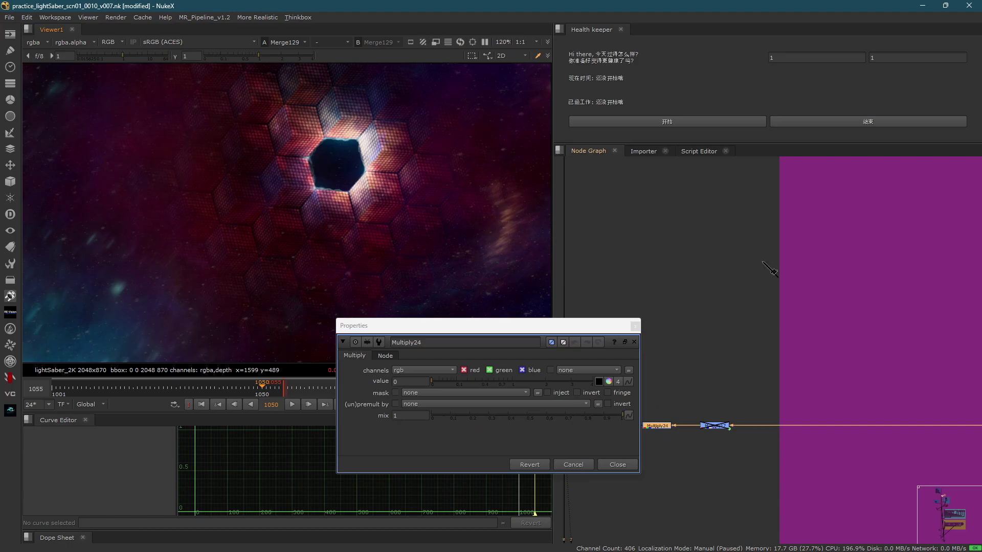
- Set the value of the portal wrold branch's new Multiply node to 1 and close its properties
scroll(769, 269, "down", 3)
right_click(411, 381)
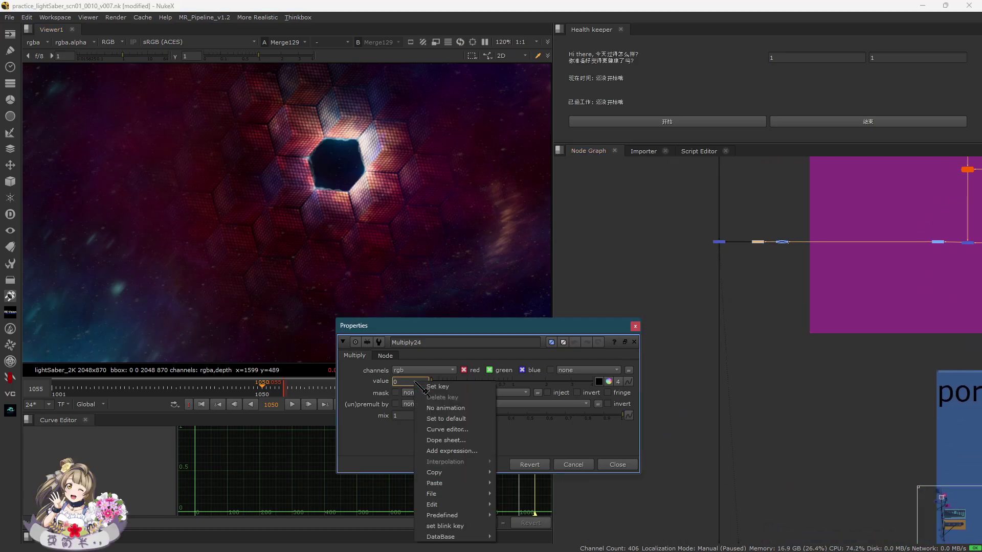
left_click(450, 526)
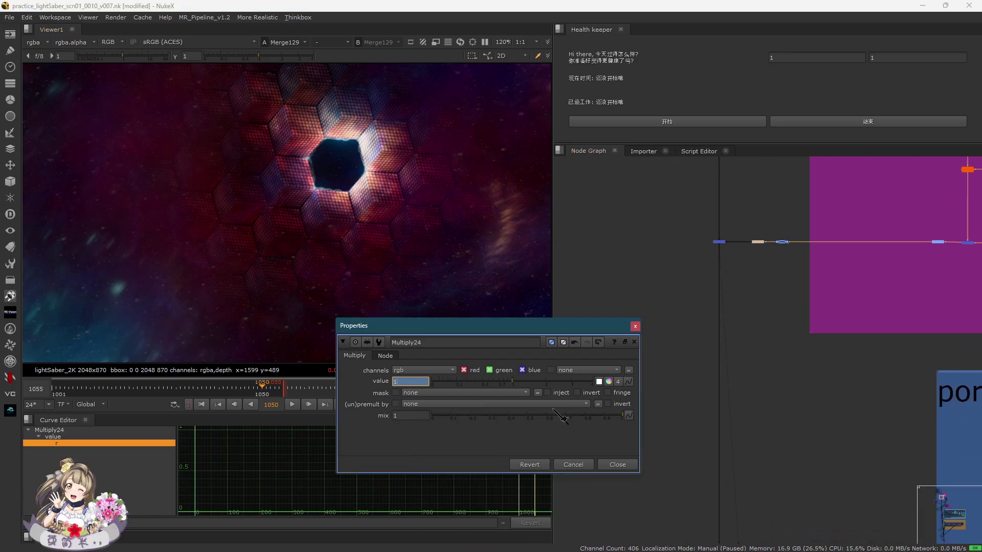
scroll(750, 228, "down", 3)
scroll(765, 241, "up", 8)
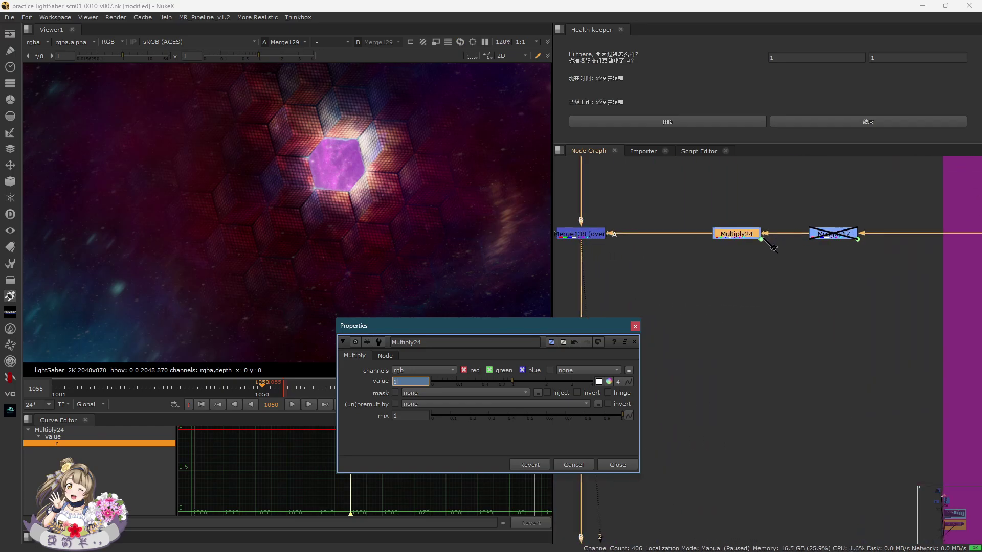
scroll(762, 238, "up", 1)
left_click(757, 236)
left_click(784, 298)
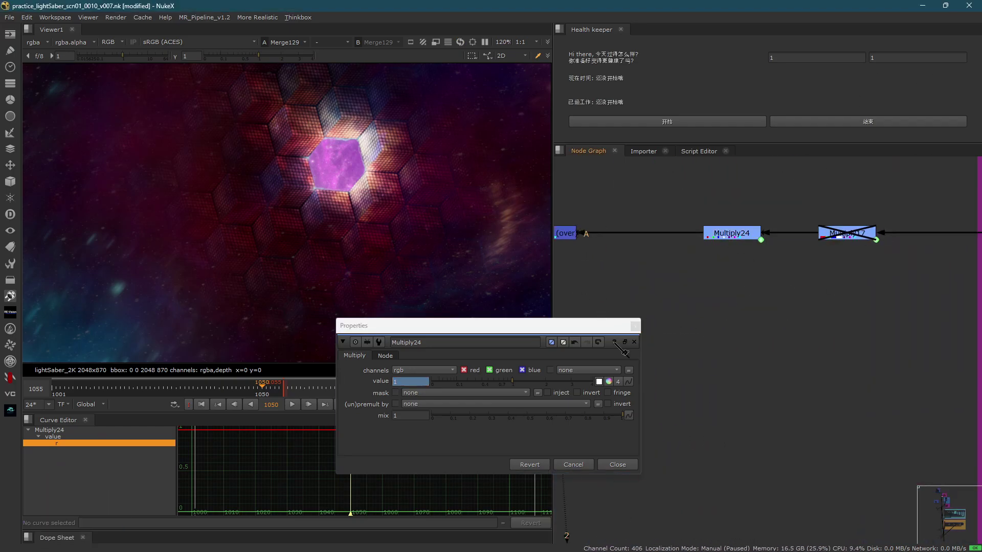
left_click(634, 342)
- Insert a copy of the Multiply node on the portal branch between the merge and the disabled node
left_click_drag(805, 178, 644, 281)
scroll(679, 272, "down", 5)
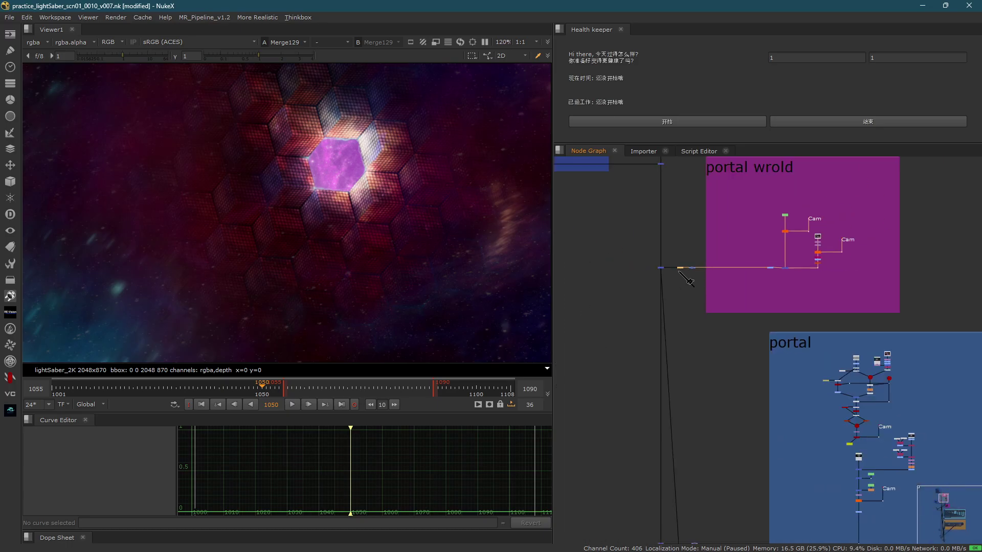
scroll(685, 279, "up", 10)
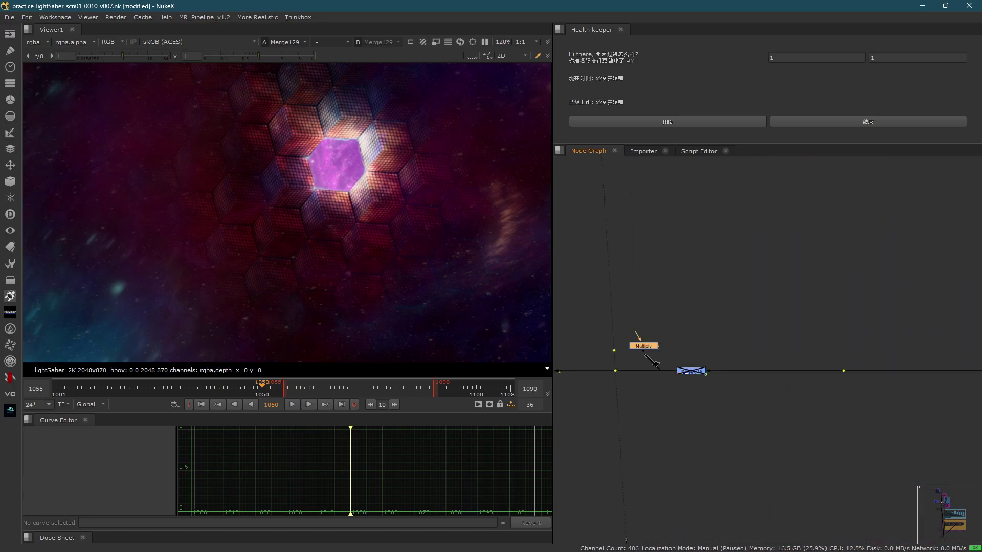
left_click_drag(647, 364, 649, 376)
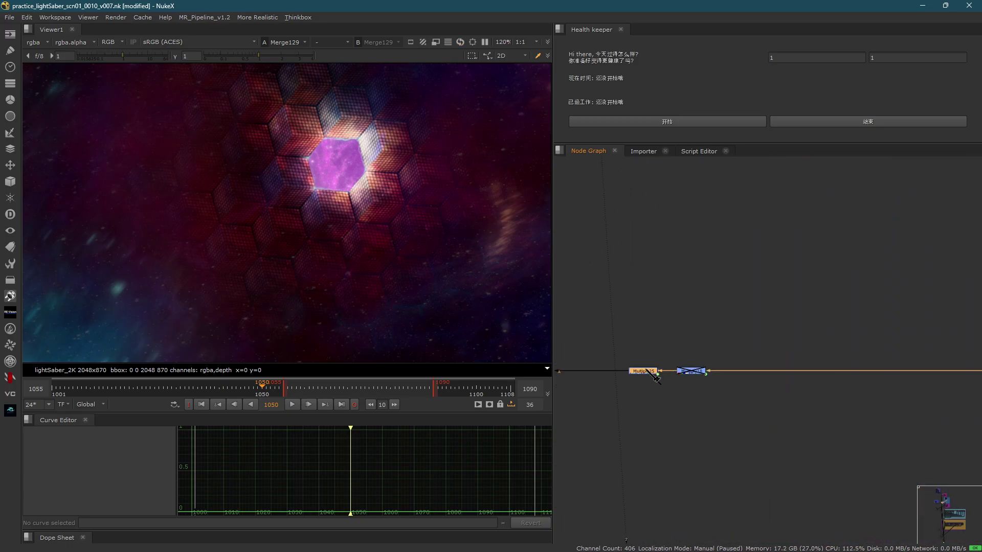
scroll(697, 312, "down", 8)
- View the merges at the portal branch and the lower Nebula BG branch to compare what they add
left_click_drag(679, 306, 654, 336)
key("1")
middle_click_drag(709, 374, 723, 295)
left_click_drag(708, 279, 665, 312)
key("1")
middle_click_drag(689, 347, 754, 346)
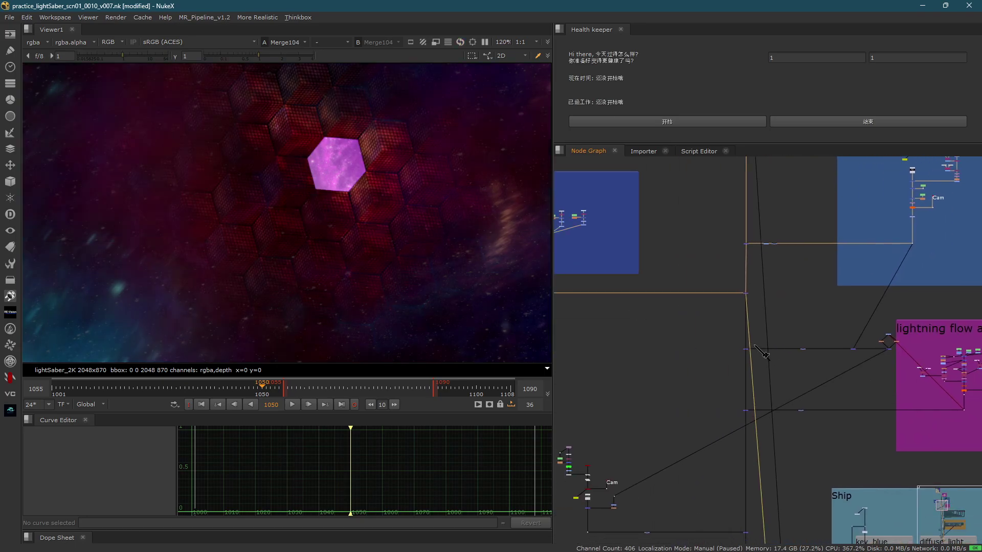
- View the merge of the upper branch beside the lightning flow backdrop and insert a Multiply copy before its disabled node
left_click_drag(762, 340, 722, 363)
scroll(776, 259, "up", 1)
scroll(776, 259, "down", 1)
middle_click_drag(771, 288, 709, 329)
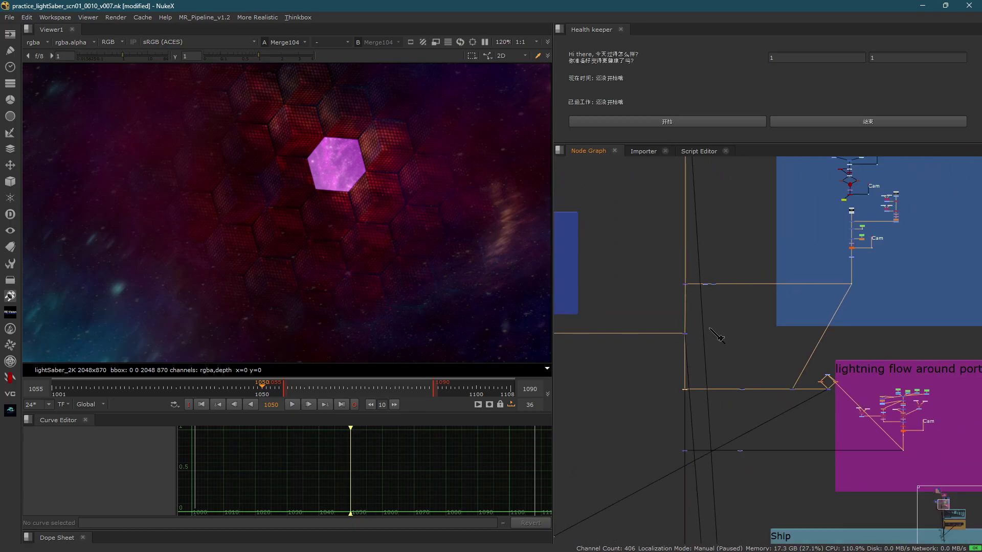
key("1")
scroll(729, 404, "up", 7)
left_click(642, 307)
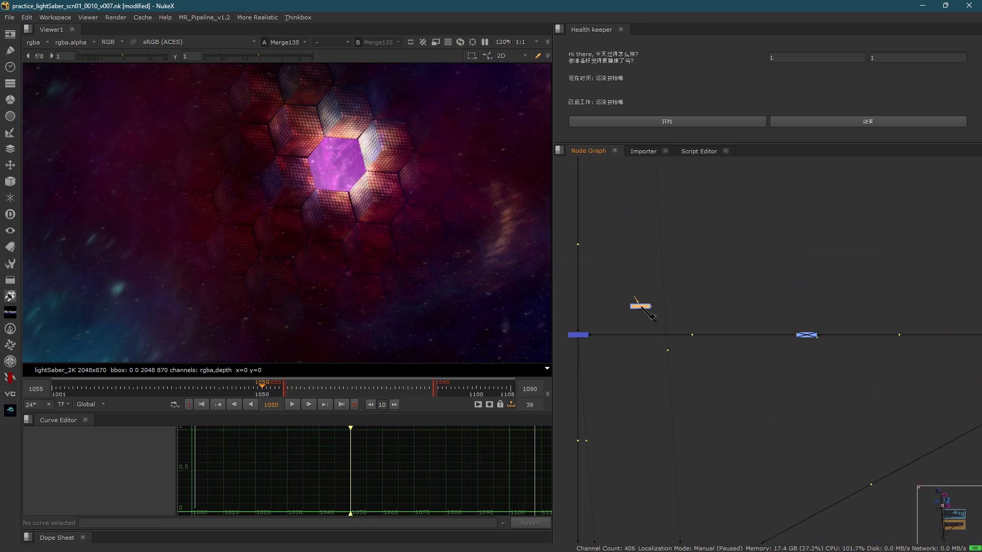
left_click_drag(635, 347, 640, 335)
scroll(674, 265, "down", 6)
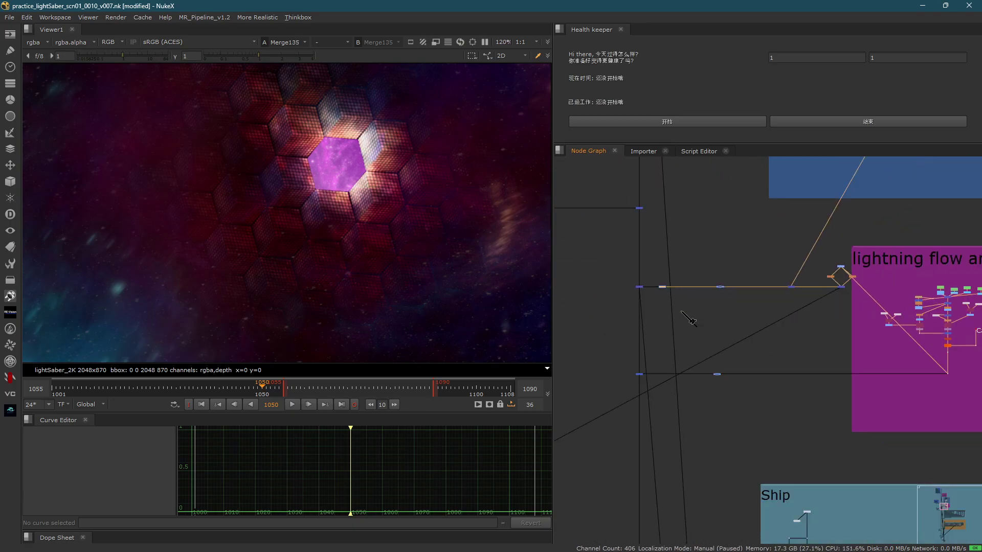
- Insert a Multiply copy on the lower lightning flow branch between its merge and disabled node, and view that merge
scroll(641, 373, "up", 5)
left_click(638, 379)
left_click(688, 369)
key("ctrl+v")
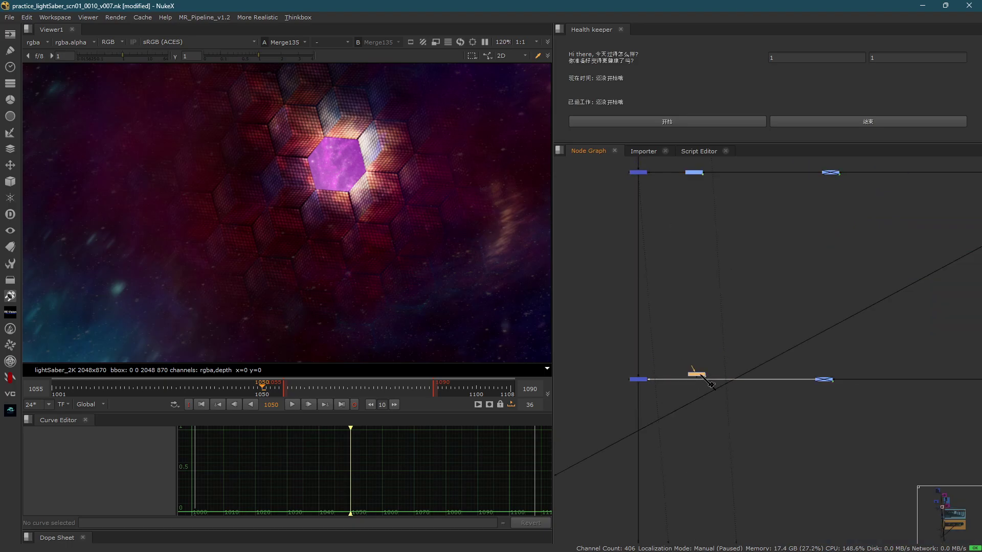
left_click(635, 379)
key("1")
scroll(669, 314, "down", 12)
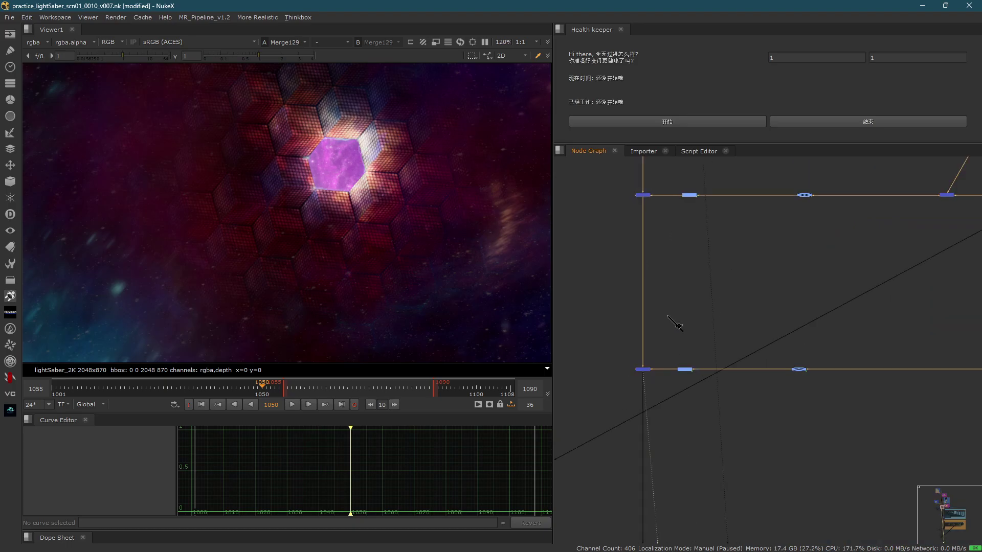
- View the Multiply node of the small camera-projected branch above Ship with the full frame fitted, and view its merge
scroll(659, 376, "up", 5)
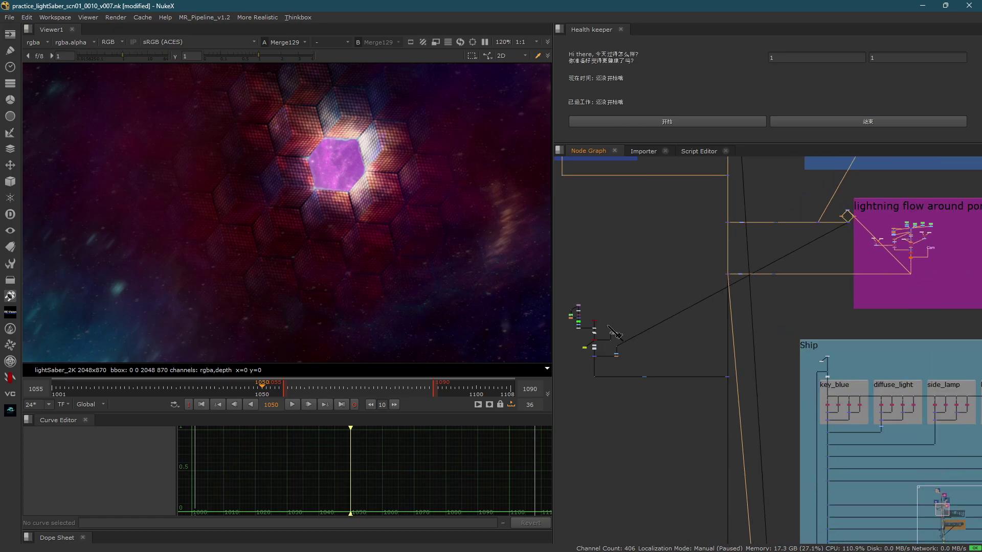
key("1")
key("f")
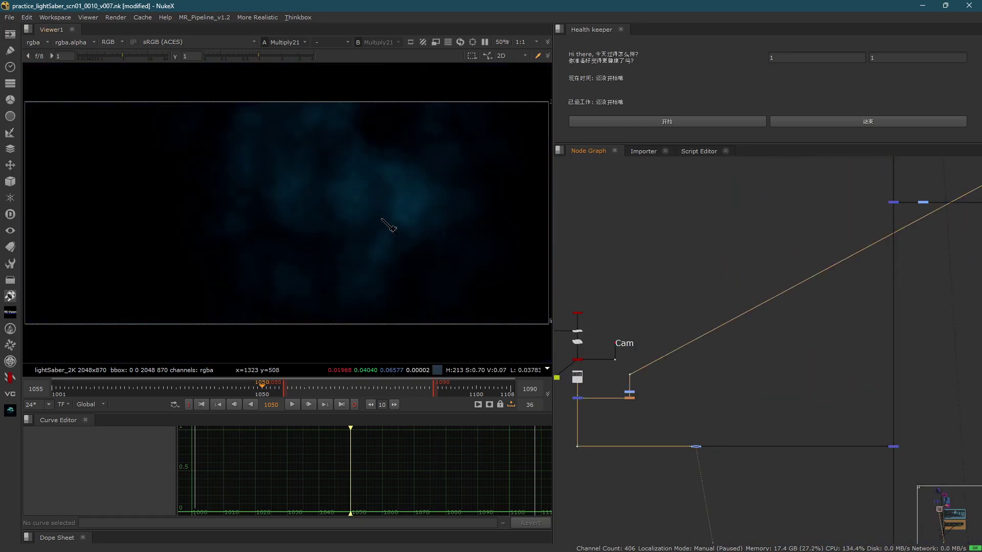
scroll(672, 235, "down", 3)
left_click(763, 311)
key("1")
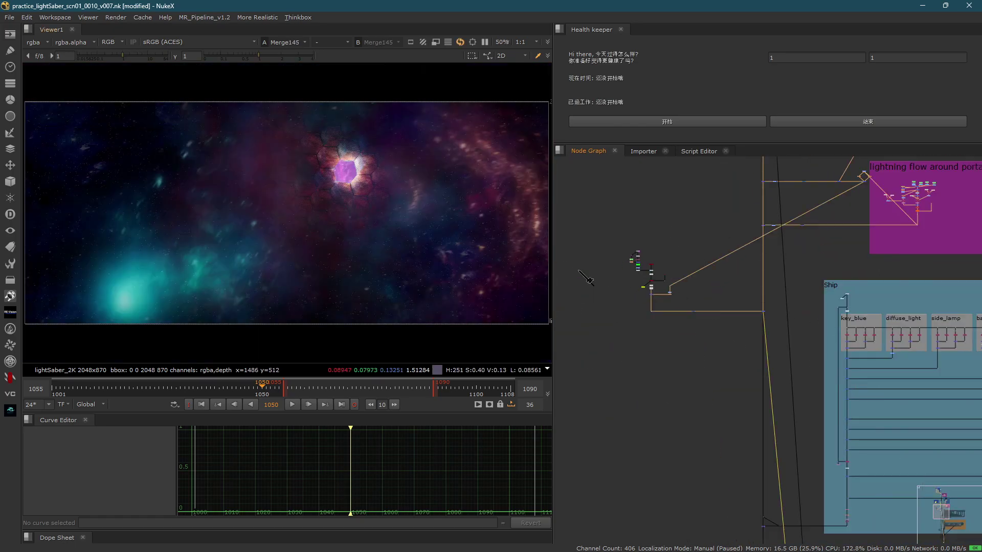
- View the Multiply node on the branch fed by ship and efx and inspect the blue glow around the portal
scroll(711, 352, "down", 3)
middle_click_drag(725, 537, 675, 286)
scroll(666, 404, "up", 10)
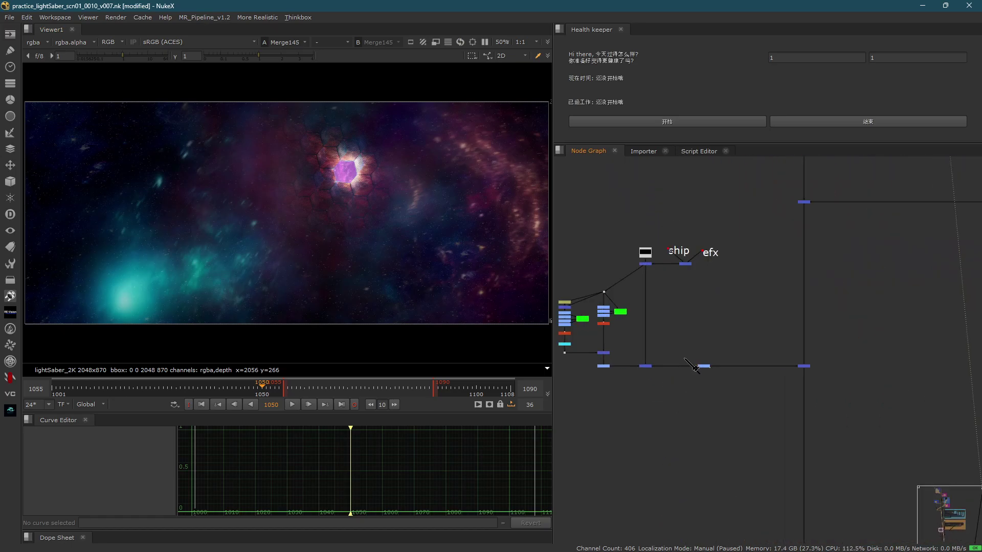
left_click(712, 369)
key("1")
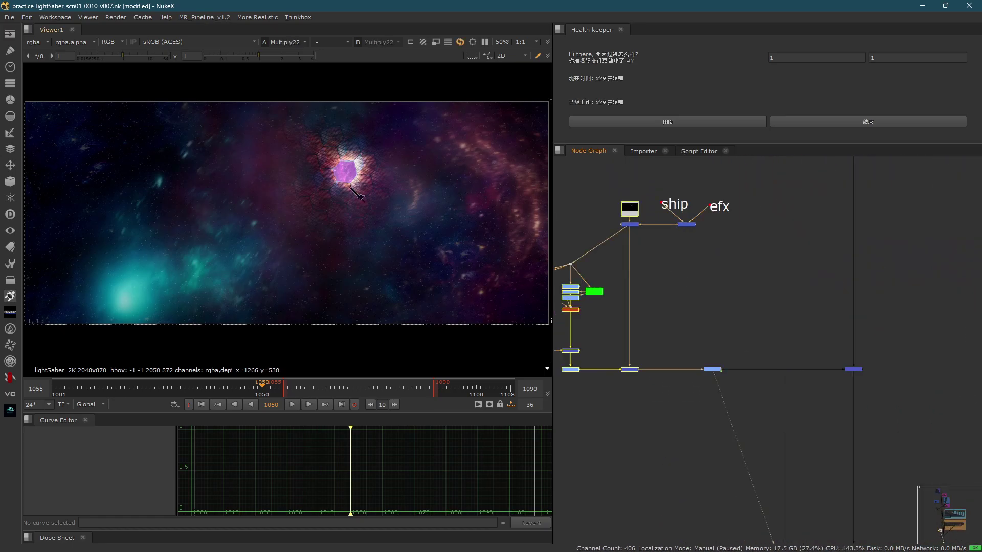
left_click_drag(279, 123, 438, 262)
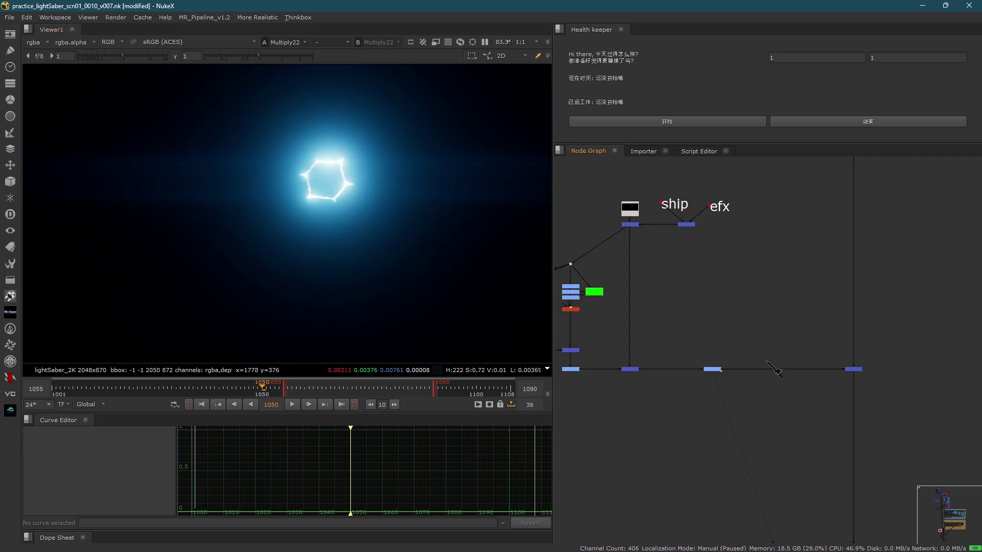
- Disable the glow branch's Multiply node, insert a new Multiply between it and the merge, and check its properties
left_click_drag(747, 352, 668, 399)
key("f")
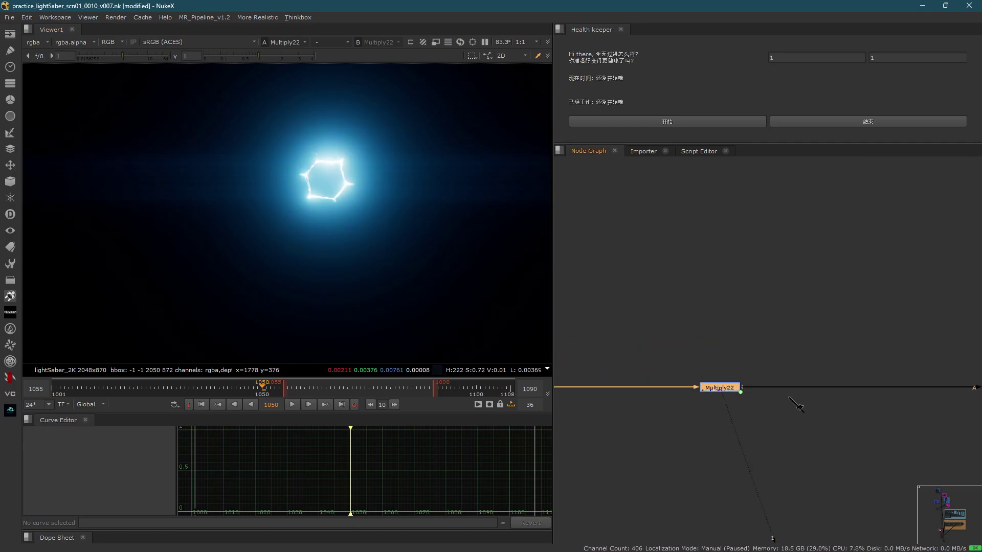
middle_click_drag(798, 394, 702, 351)
key("d")
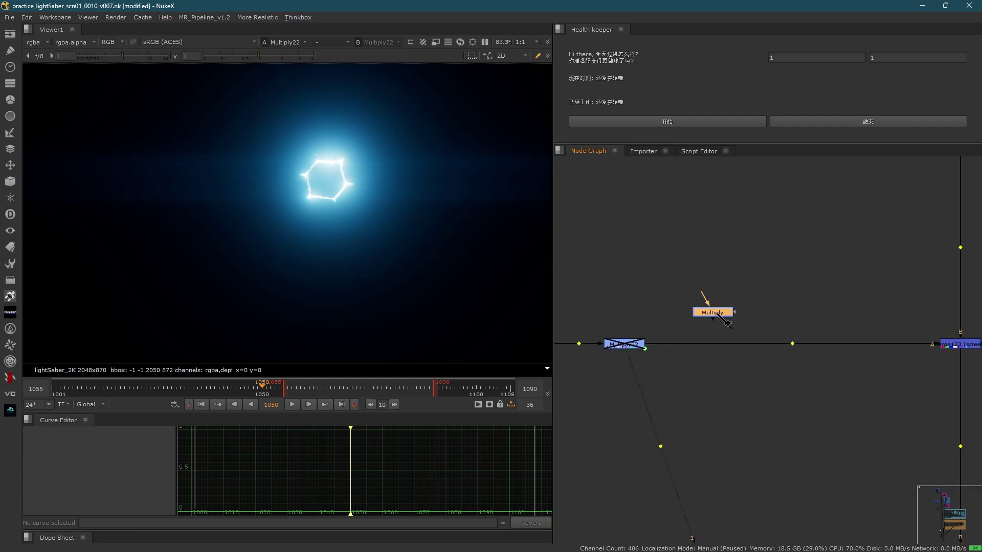
left_click_drag(717, 315, 723, 343)
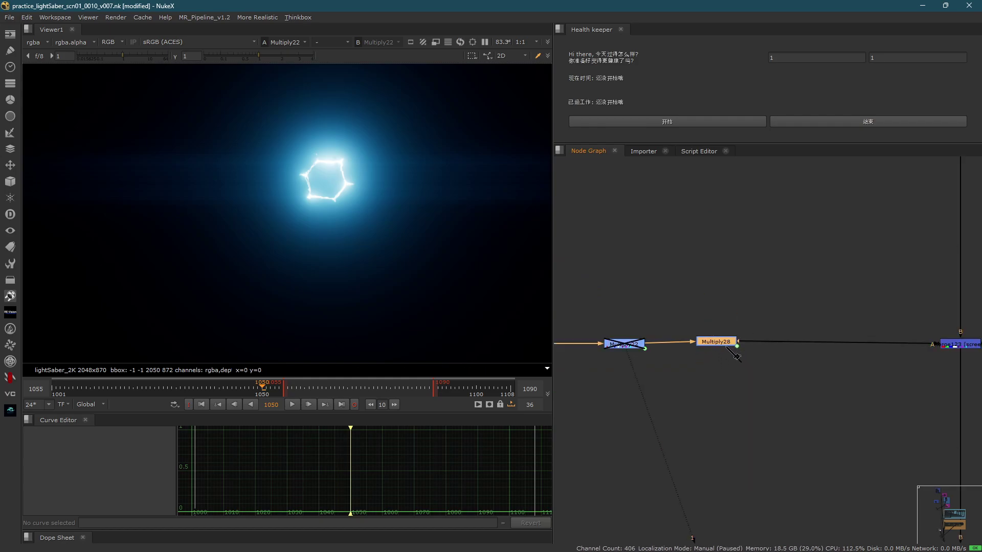
double_click(726, 343)
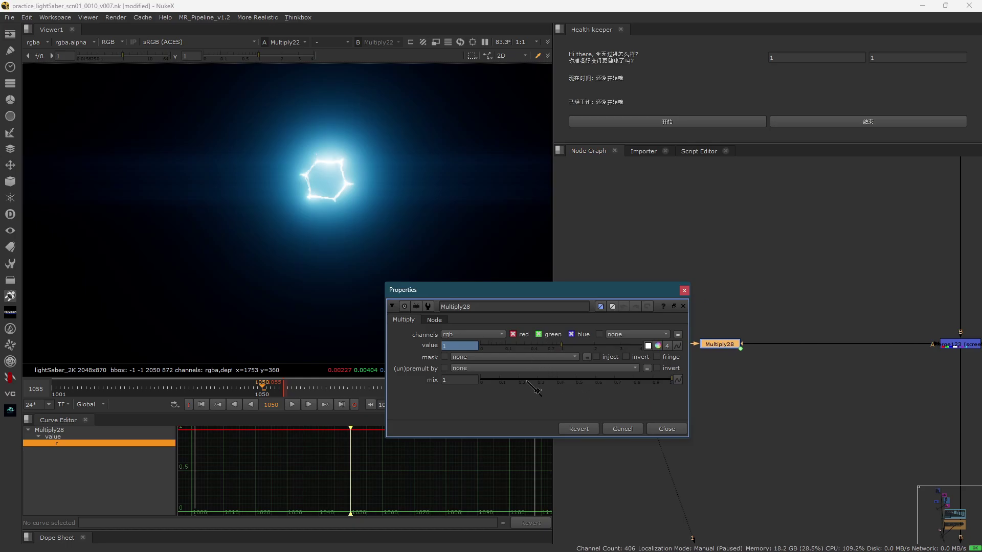
key("Escape")
- View the Reformat node above the Write node at the end of the script
left_click(711, 422)
key("f")
scroll(744, 337, "down", 3)
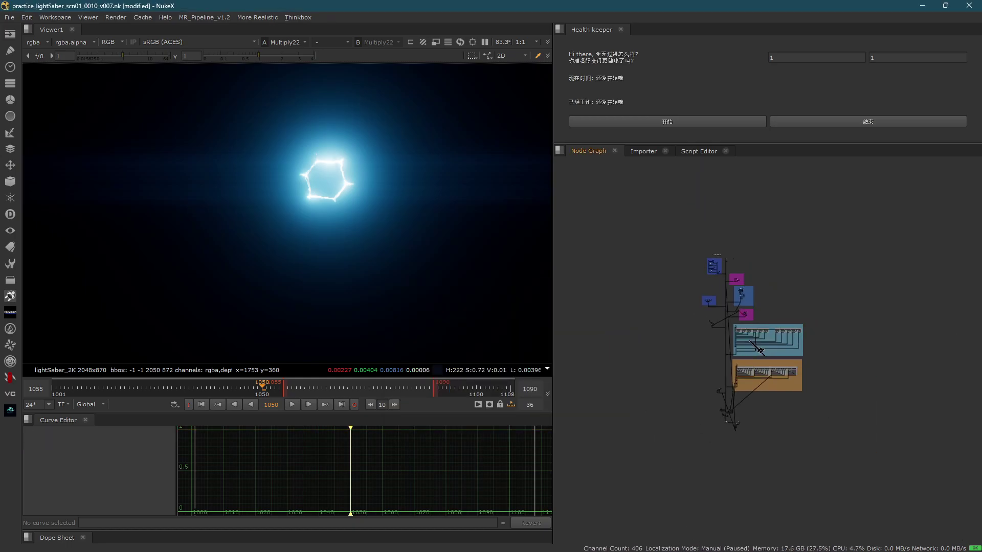
scroll(739, 402, "up", 10)
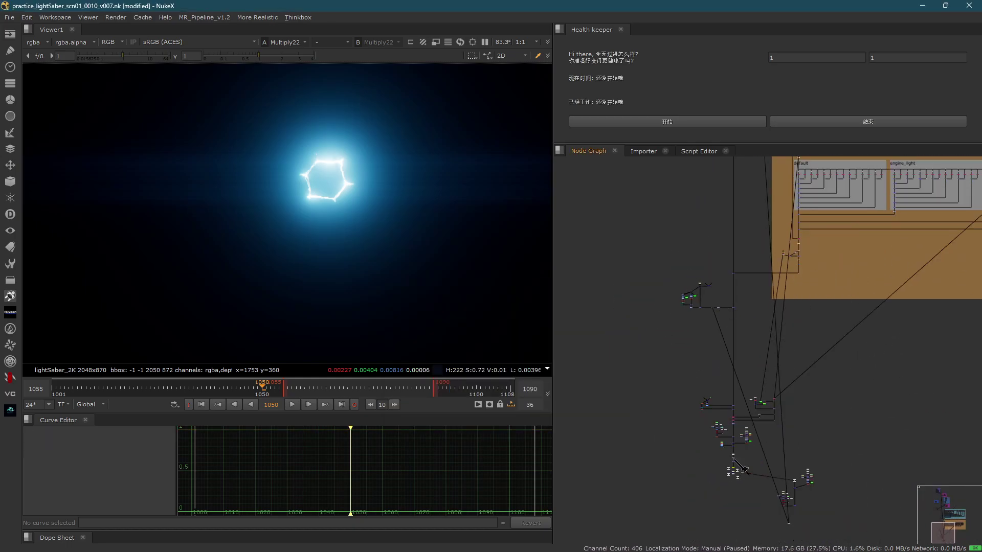
scroll(740, 453, "up", 5)
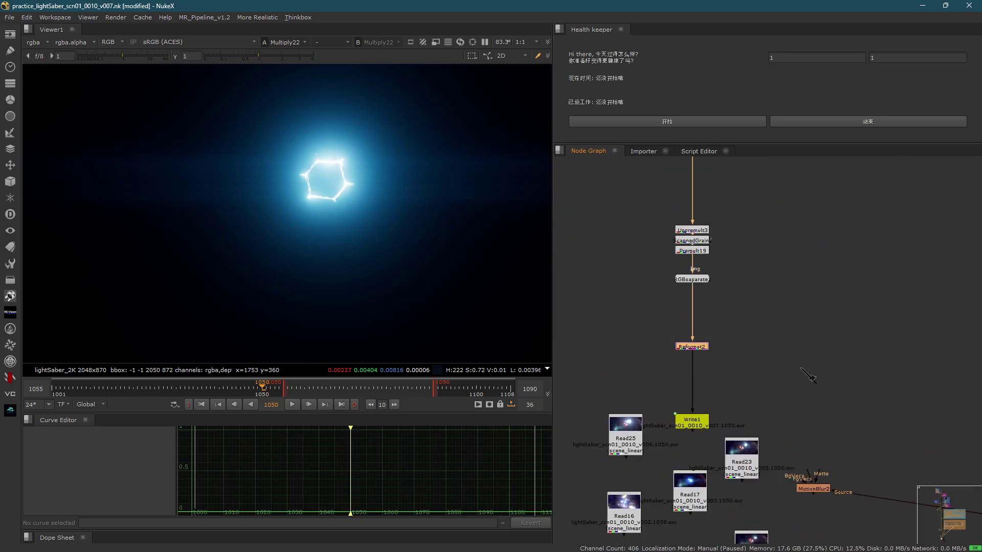
key("1")
- Go to frame 1078, open the DataBase node's properties and show the whole image in the viewer
left_click(789, 292)
key("f")
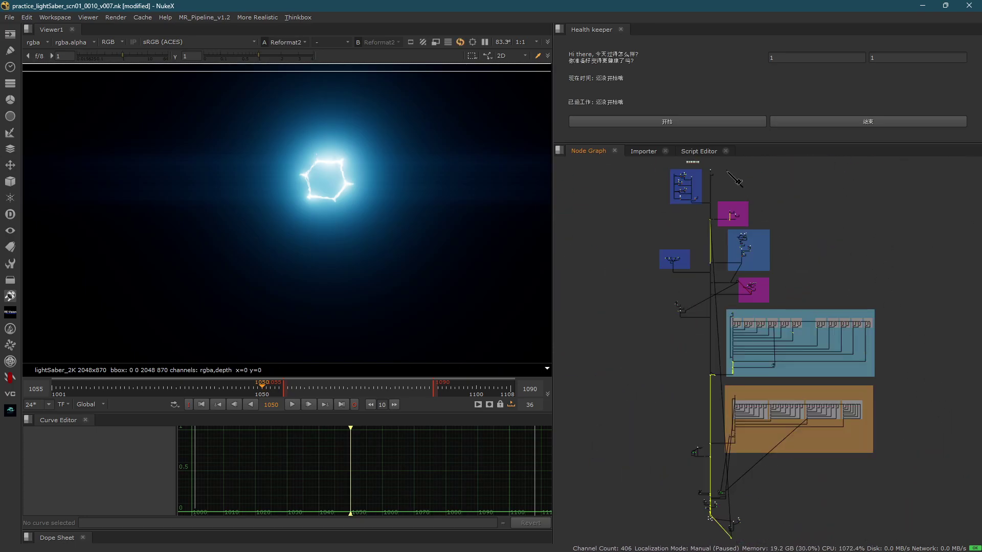
scroll(713, 176, "up", 1)
left_click(780, 168)
key("f")
scroll(735, 284, "down", 3)
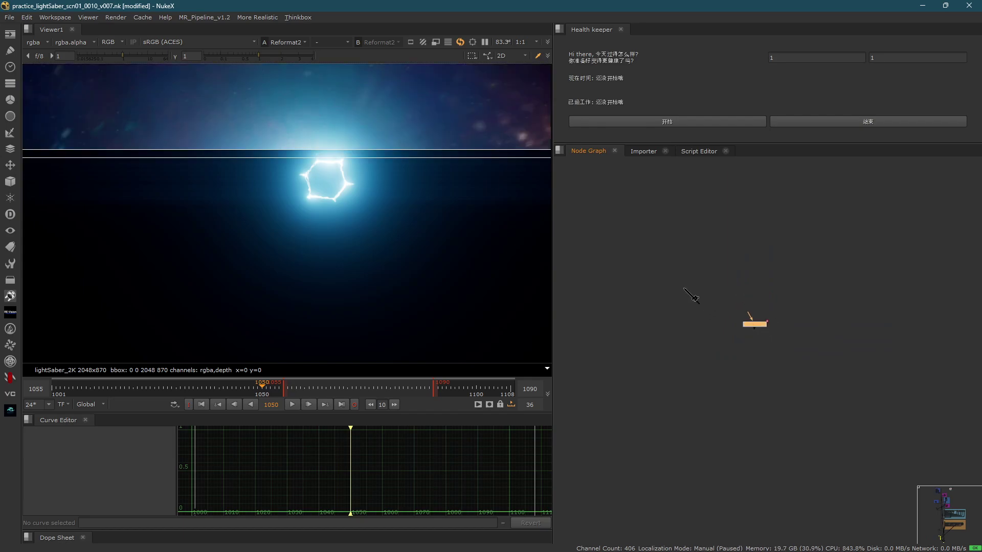
middle_click_drag(680, 287, 830, 305)
middle_click_drag(605, 293, 796, 322)
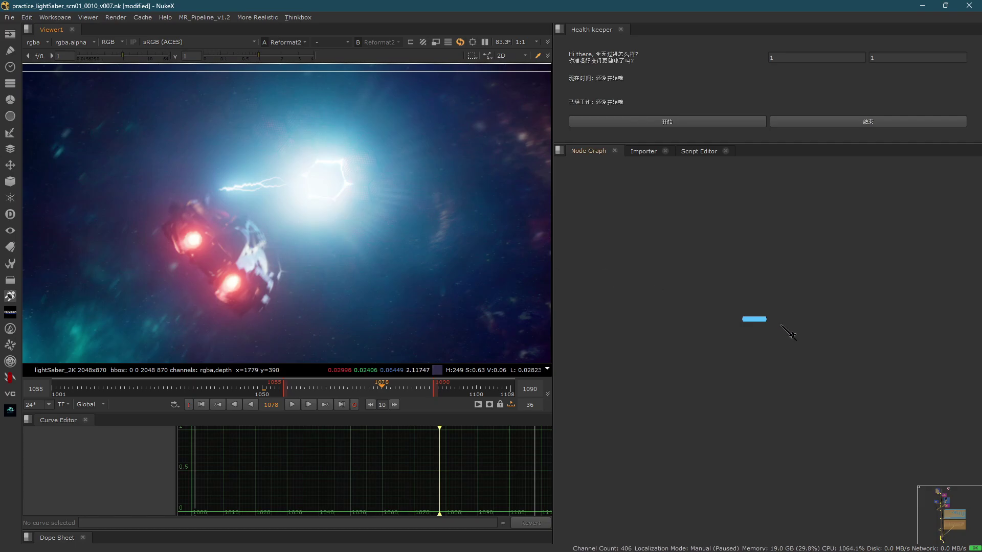
double_click(754, 319)
left_click_drag(685, 197, 743, 141)
scroll(290, 207, "down", 2)
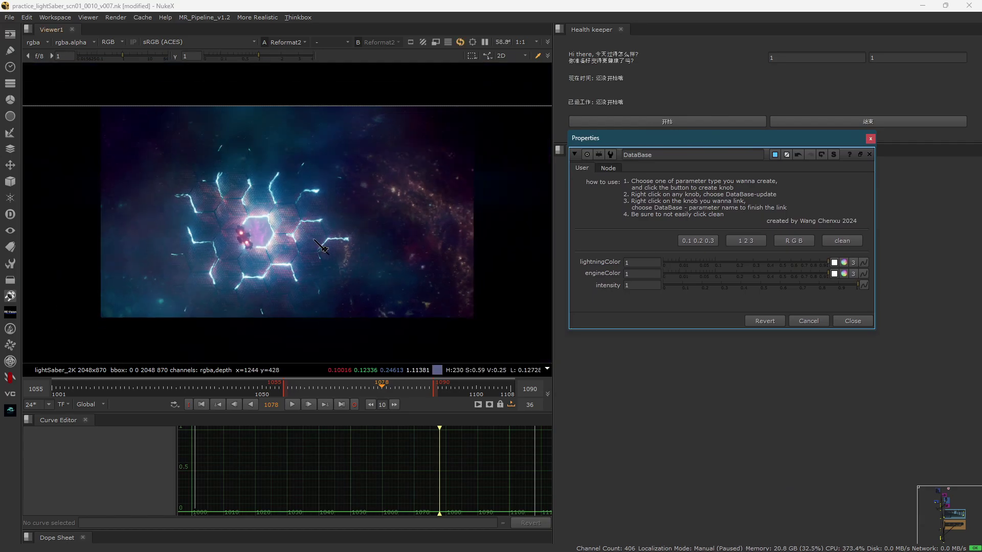
- Lower the DataBase intensity knob to 0.69 and on to 0, and inspect the area around the ship and portal
middle_click_drag(290, 208, 380, 142)
scroll(345, 219, "up", 2)
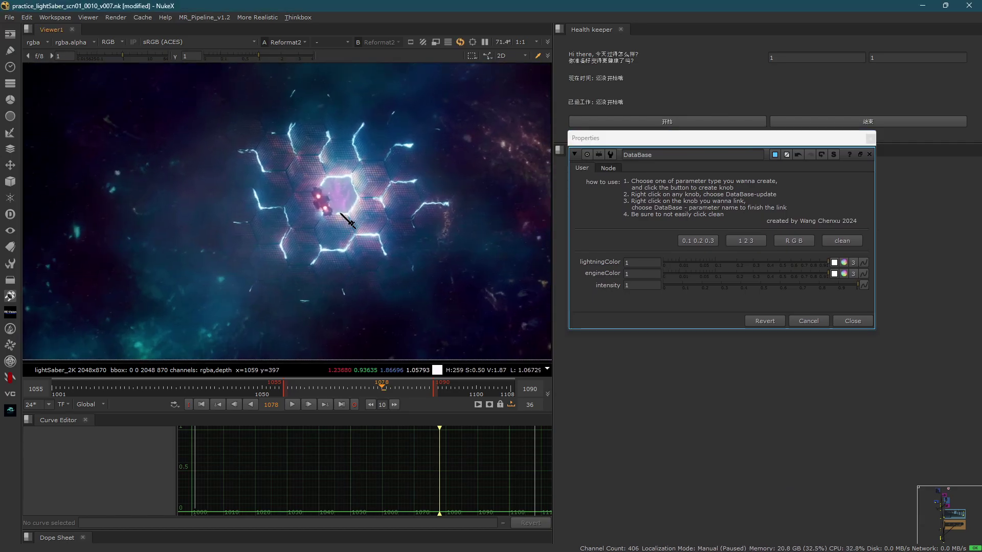
left_click(800, 286)
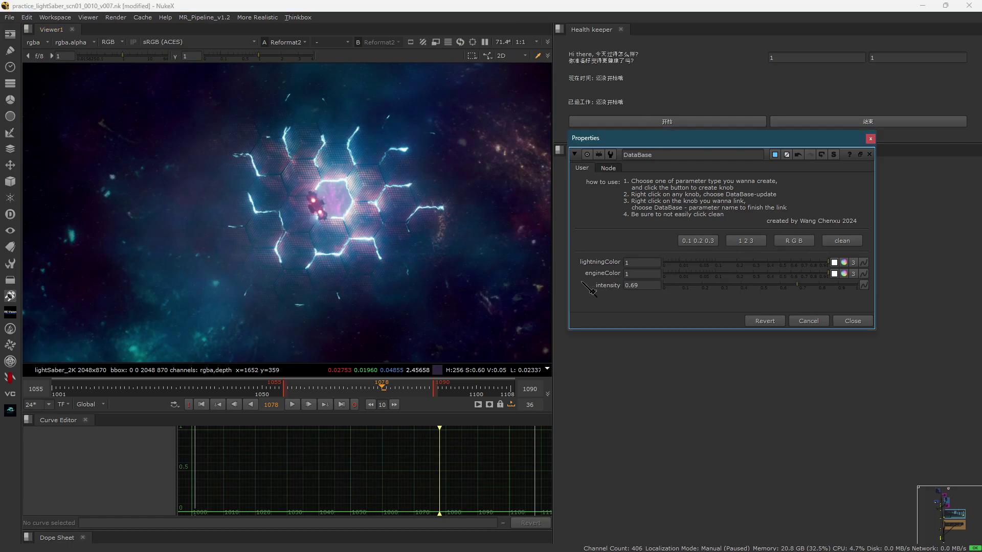
left_click_drag(588, 289, 575, 290)
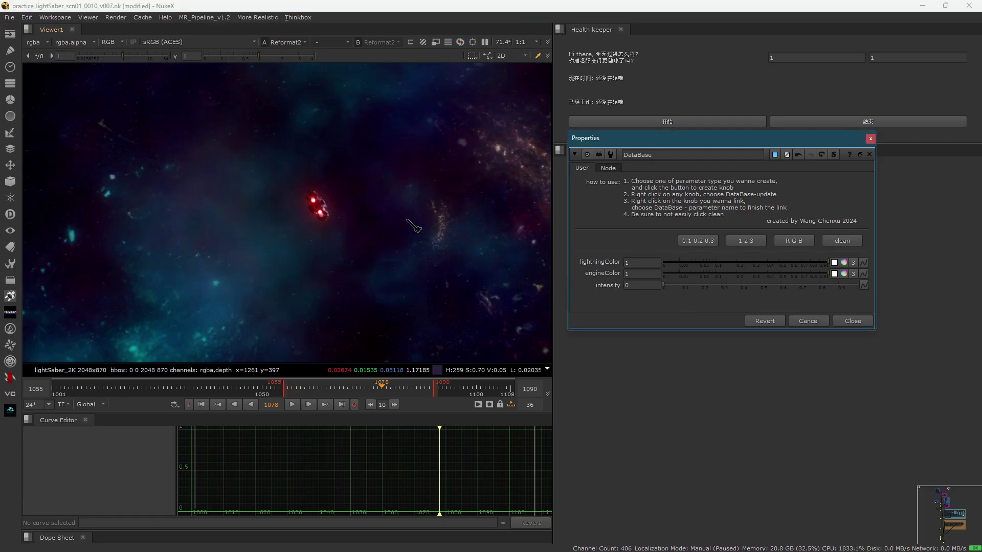
left_click_drag(192, 86, 492, 328)
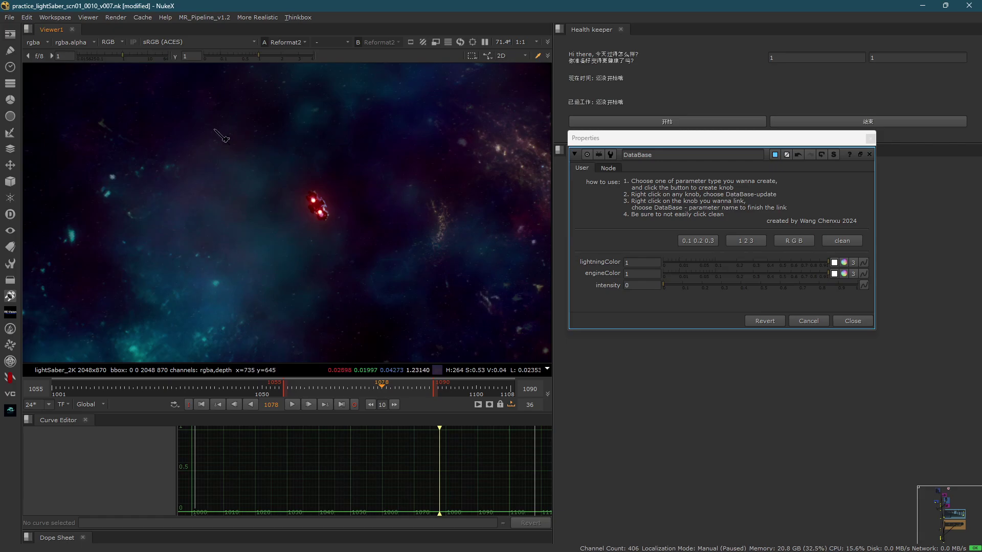
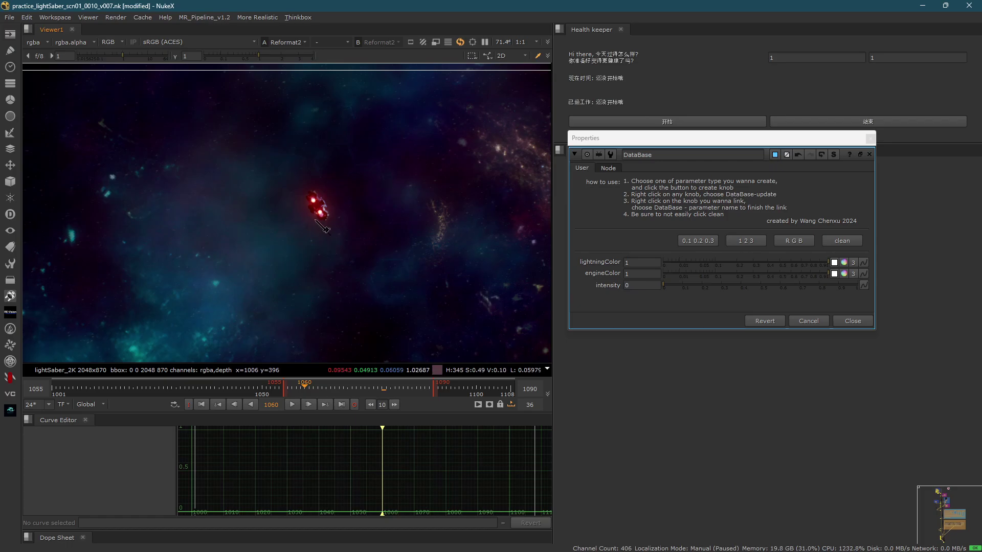
- View the Read17 and Read25 renders near the Write1 node and go to frame 1050
key("2")
scroll(336, 257, "down", 1)
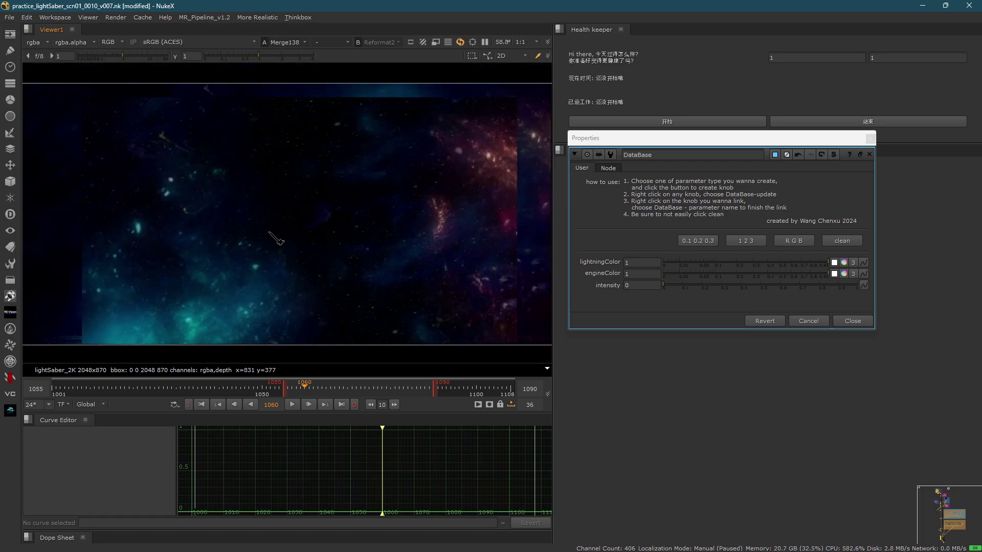
left_click(322, 387)
middle_click(724, 419)
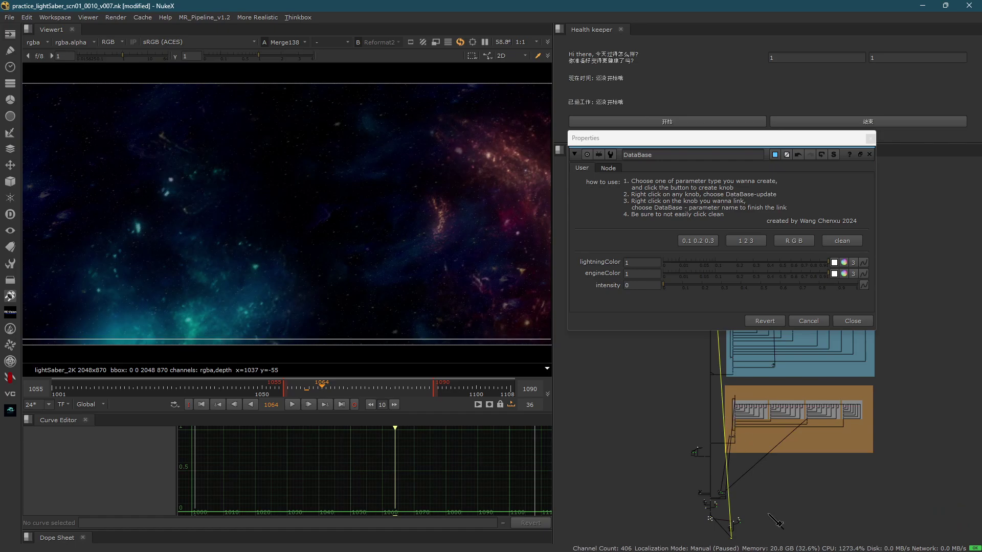
scroll(715, 516, "up", 8)
scroll(707, 504, "up", 10)
left_click(669, 471)
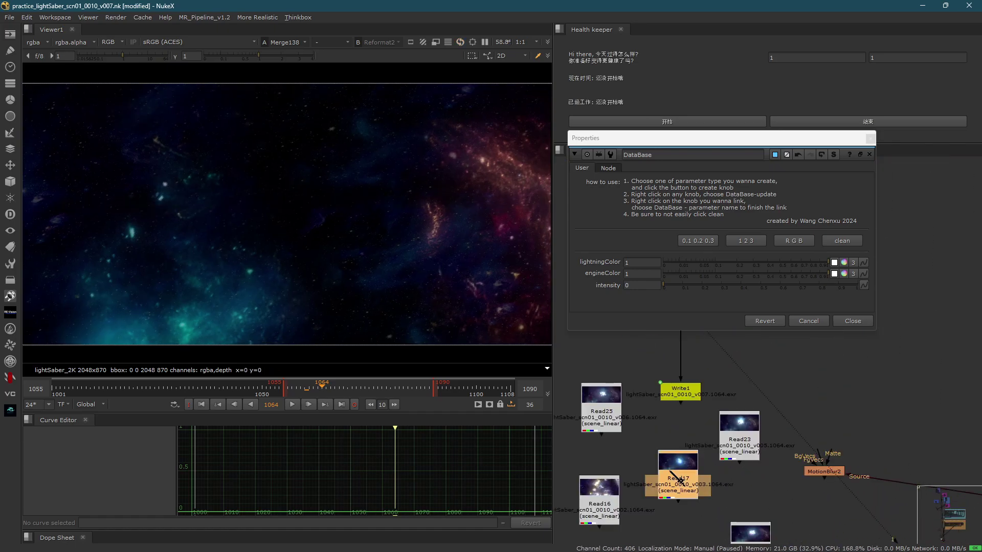
key("2")
left_click(610, 398)
key("2")
left_click_drag(322, 388, 271, 397)
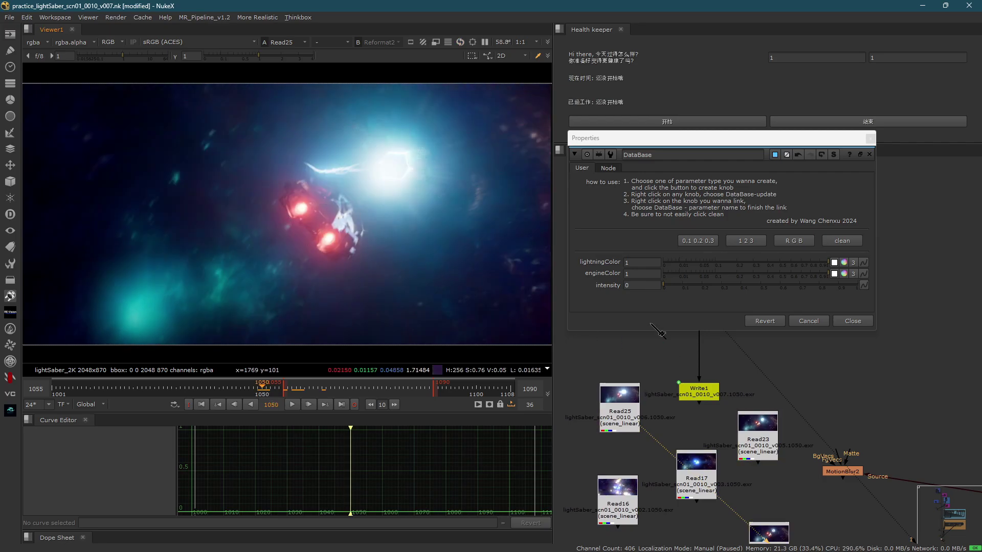
- Close the DataBase properties and view Merge3 below the key_blue light group in the ship backdrop, focusing on the ship
key("Escape")
key("f")
scroll(766, 257, "up", 4)
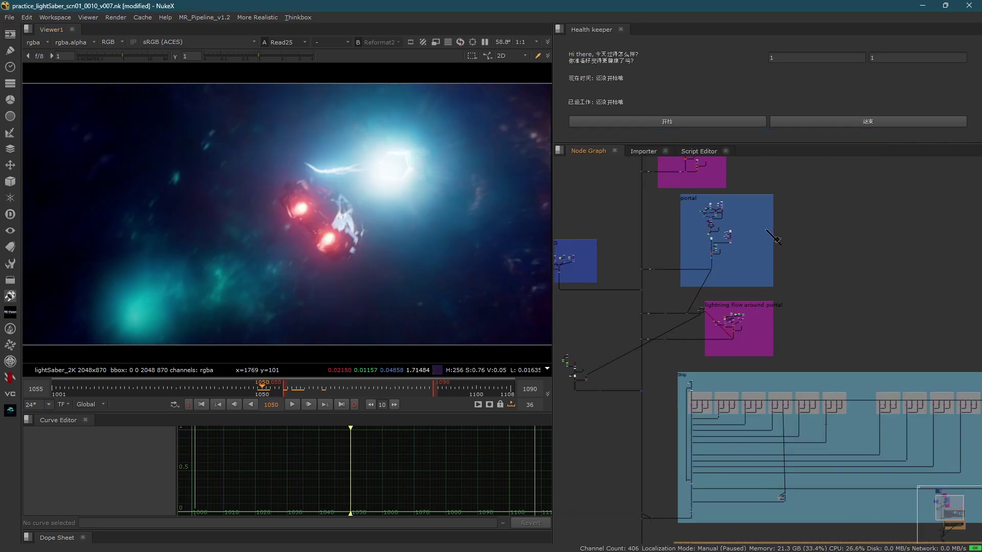
scroll(731, 424, "up", 10)
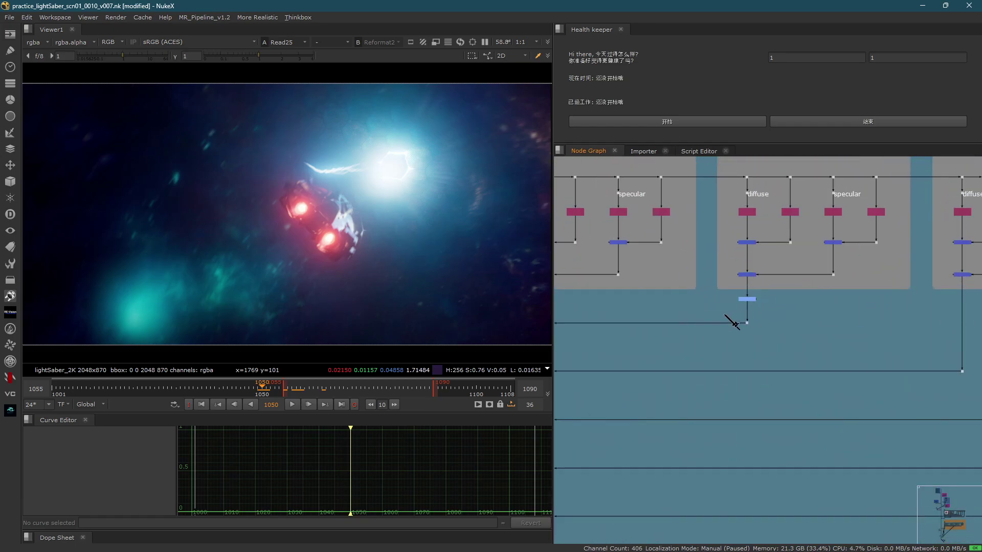
left_click_drag(795, 294, 653, 360)
key("1")
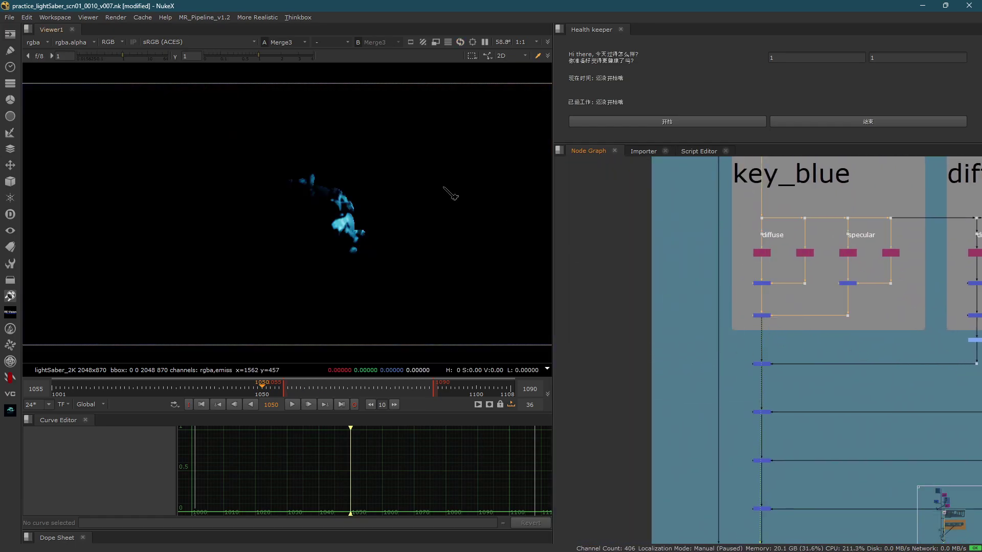
left_click_drag(286, 196, 414, 291)
middle_click_drag(716, 333, 642, 275)
scroll(369, 210, "up", 5)
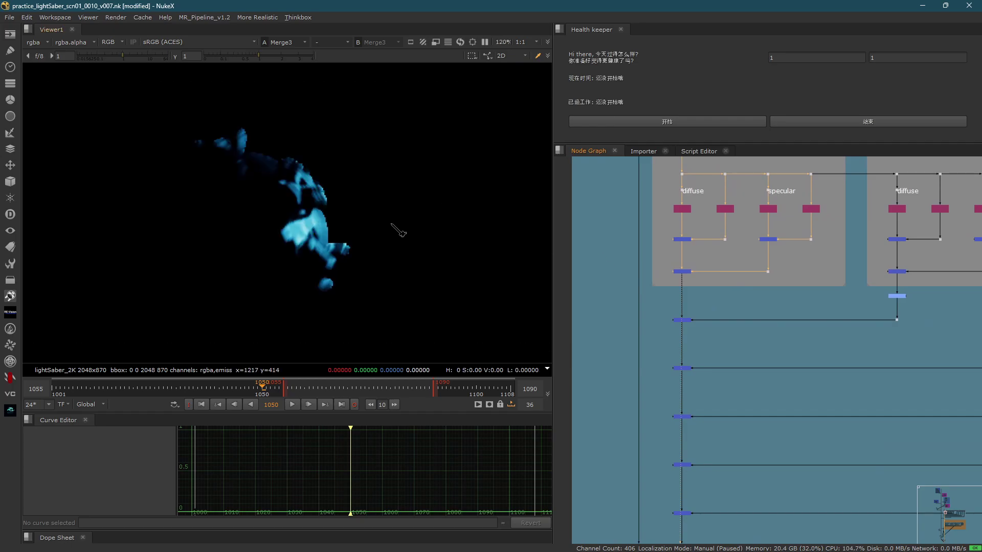
scroll(403, 284, "down", 2)
- View the successive merges below the key_blue group down to Merge15 to examine each added ship light
left_click_drag(708, 307, 617, 372)
key("1")
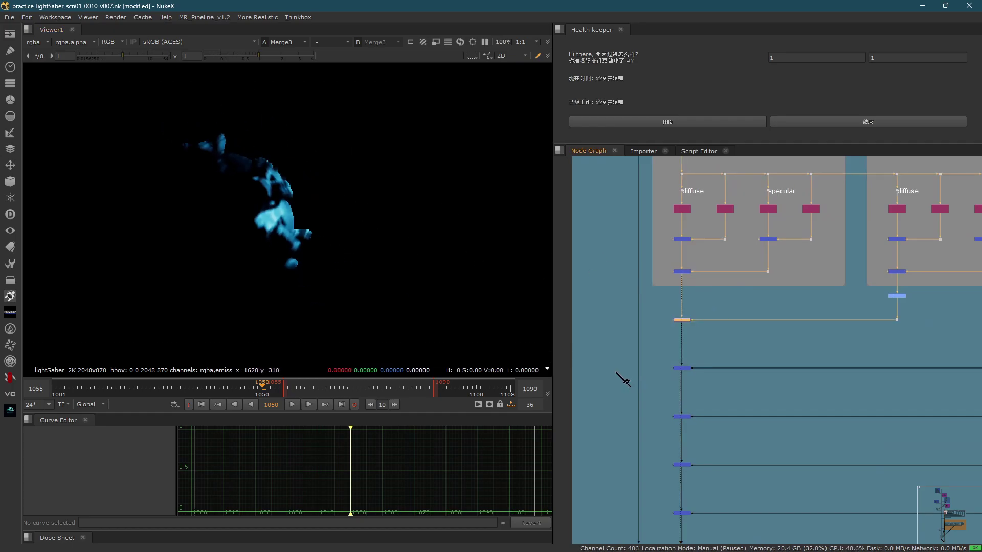
left_click(711, 385)
middle_click_drag(689, 304, 682, 266)
left_click_drag(682, 266, 621, 317)
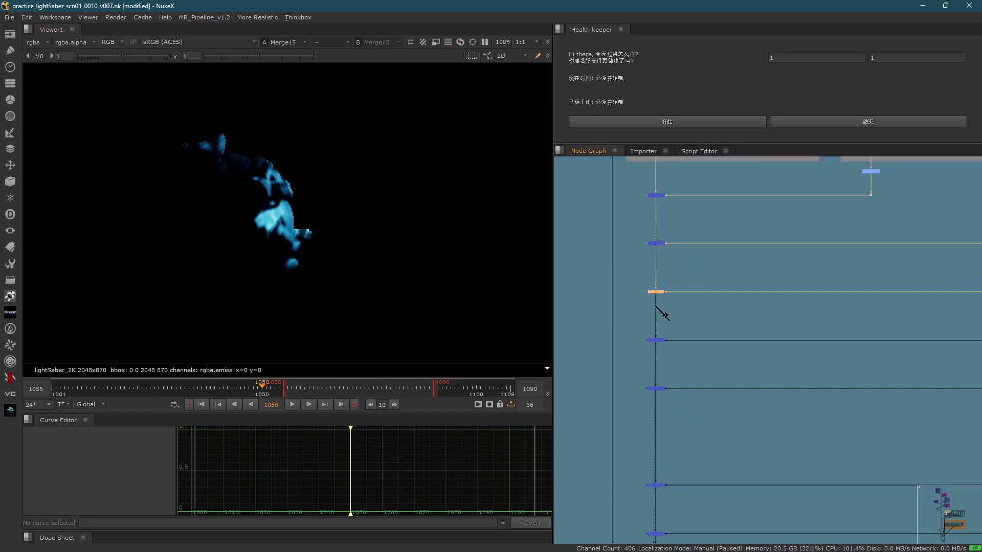
left_click(655, 306)
key("1")
key("2")
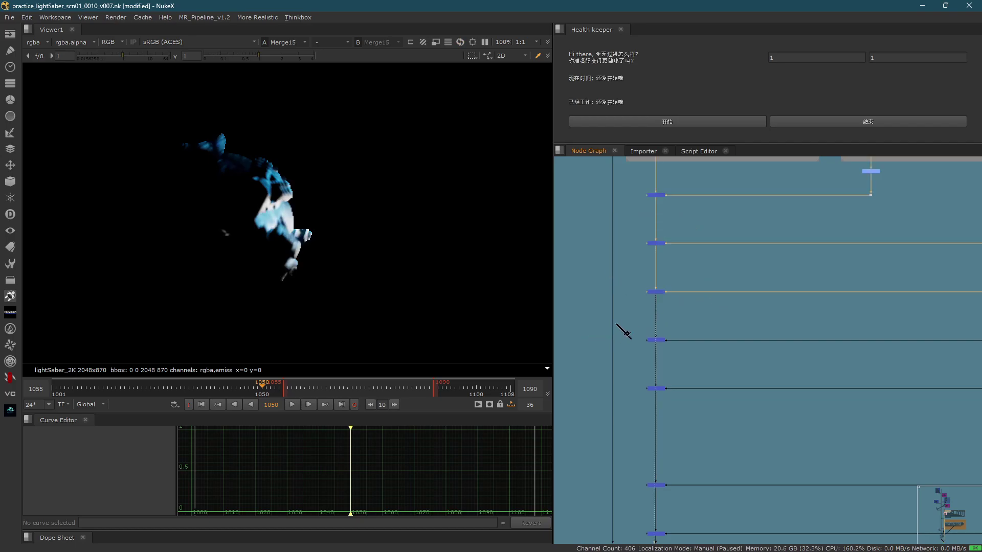
- Paste a copied Multiply node between Merge3 and Merge7 below the key_blue group and check its properties
scroll(664, 313, "down", 4)
scroll(639, 271, "up", 6)
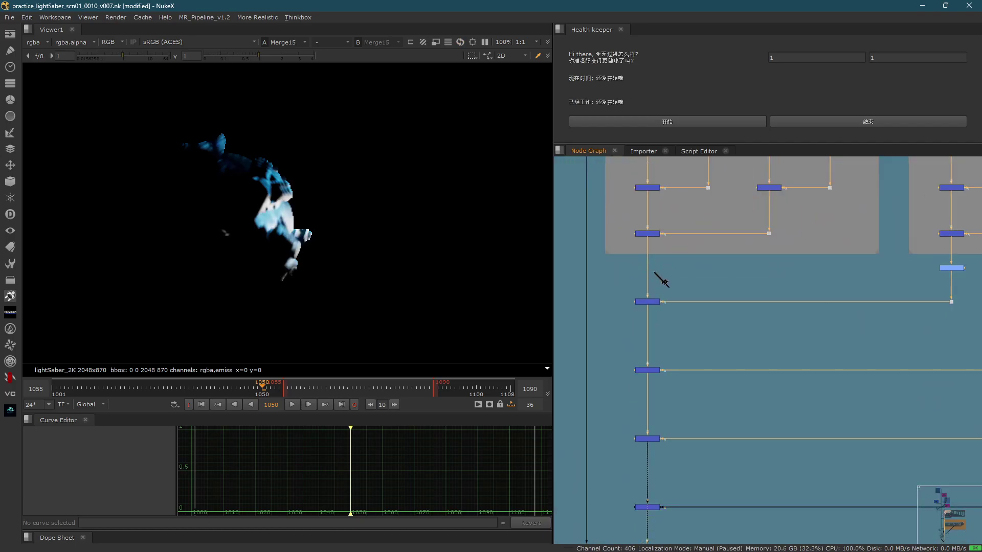
key("ctrl+v")
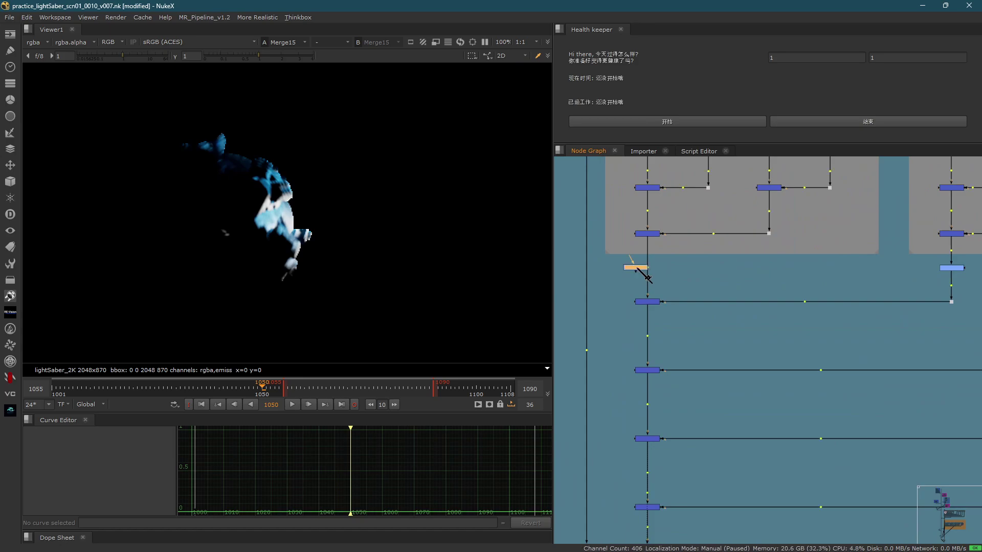
scroll(643, 267, "up", 6)
left_click_drag(628, 270, 663, 269)
double_click(670, 274)
scroll(689, 322, "down", 5)
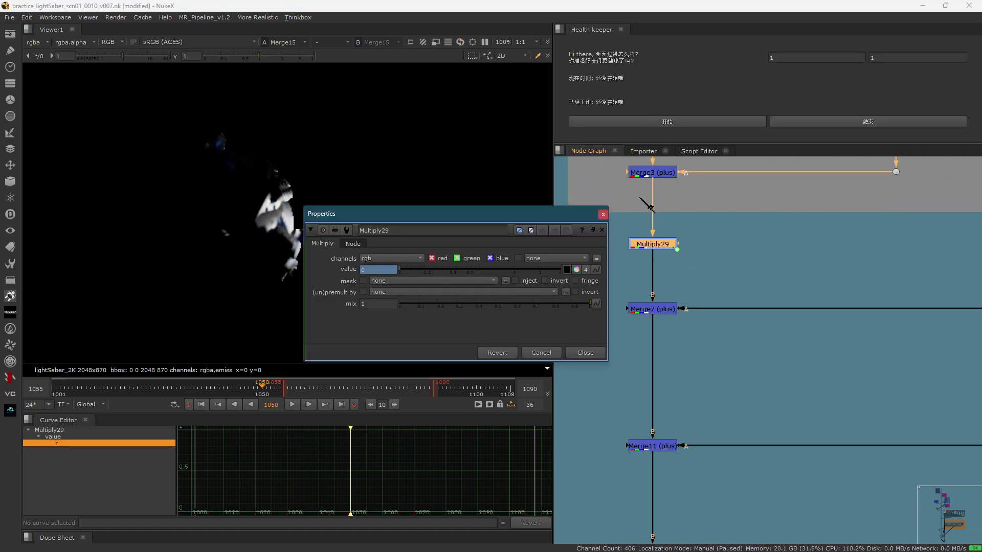
- Toggle Merge11 and Merge15 off and on to examine what each light contributes to the ship
scroll(653, 278, "up", 2)
left_click(646, 303)
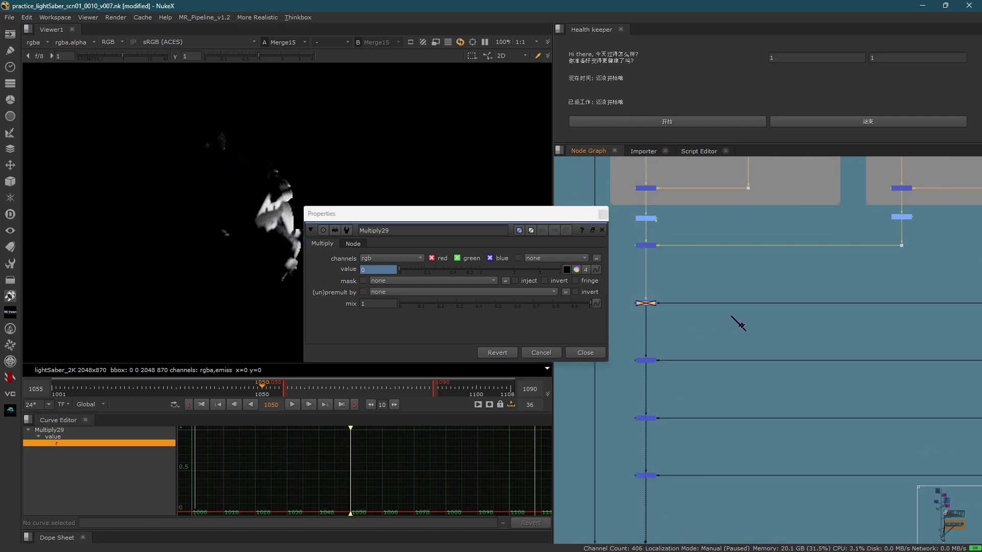
left_click(718, 333)
left_click(645, 360)
key("d")
key("d")
- Insert another copy of the Multiply node on the branch feeding Merge15 and close the open Multiply properties
left_click(707, 352)
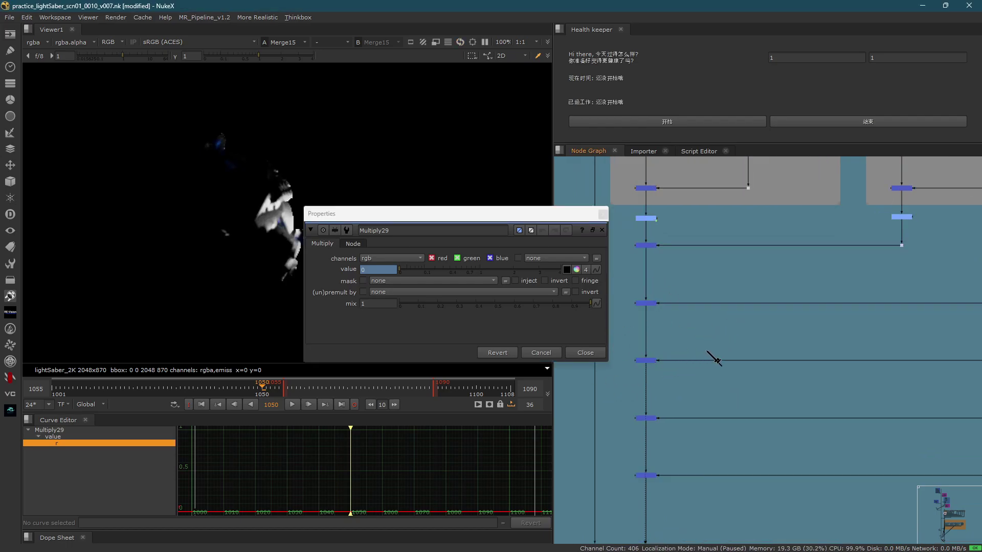
left_click_drag(709, 352, 775, 362)
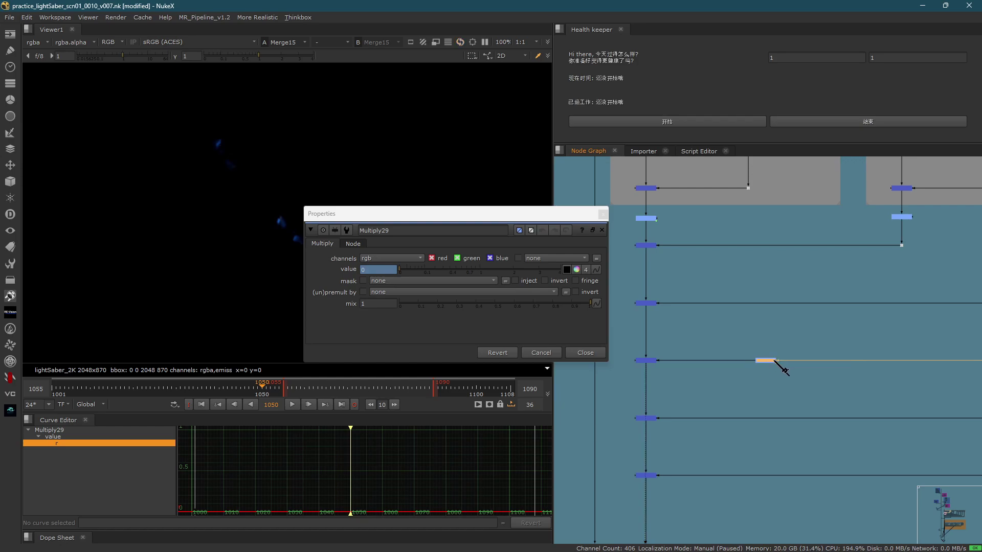
left_click(585, 352)
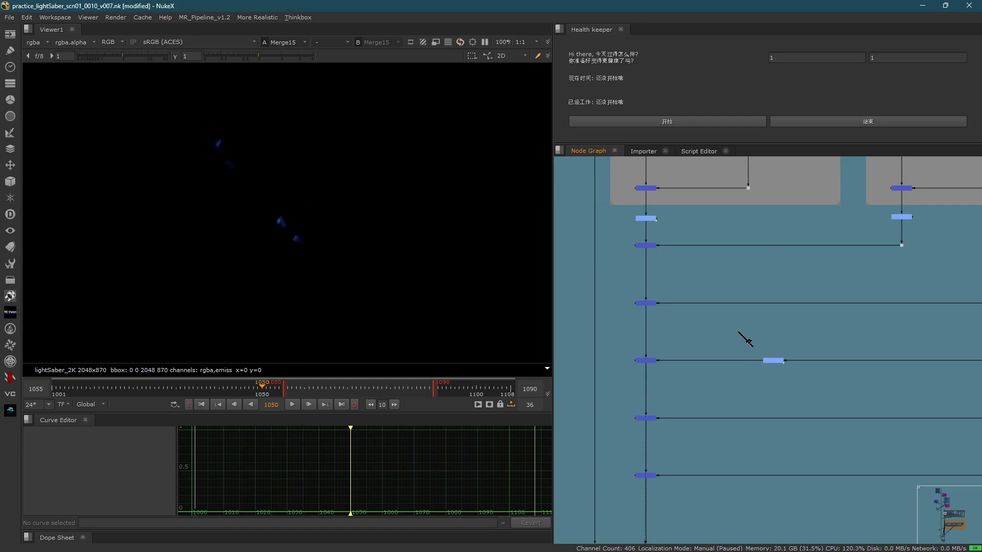
- View the Reformat2 node above the Write node at the end of the script
key("f")
scroll(730, 399, "up", 10)
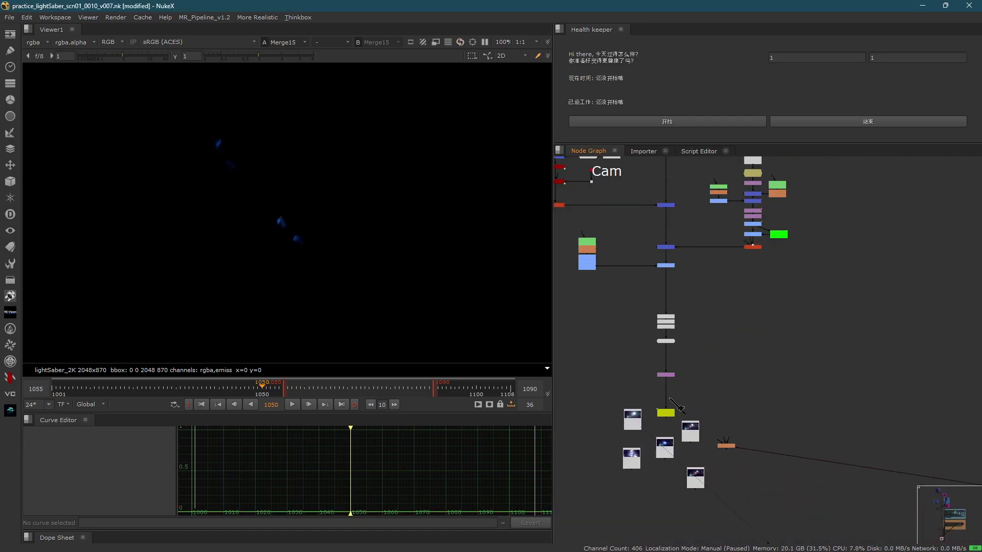
key("1")
- Locate the DataBase node, open its properties and enlarge the ship and portal in the viewer
left_click(815, 371)
key("f")
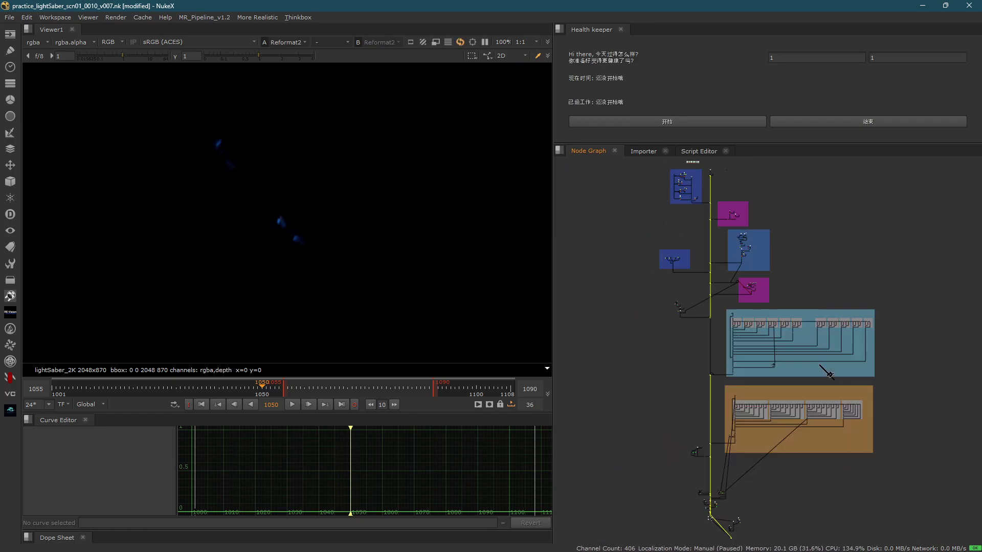
scroll(716, 180, "up", 4)
left_click_drag(705, 203, 876, 168)
key("f")
middle_click_drag(906, 321, 897, 321)
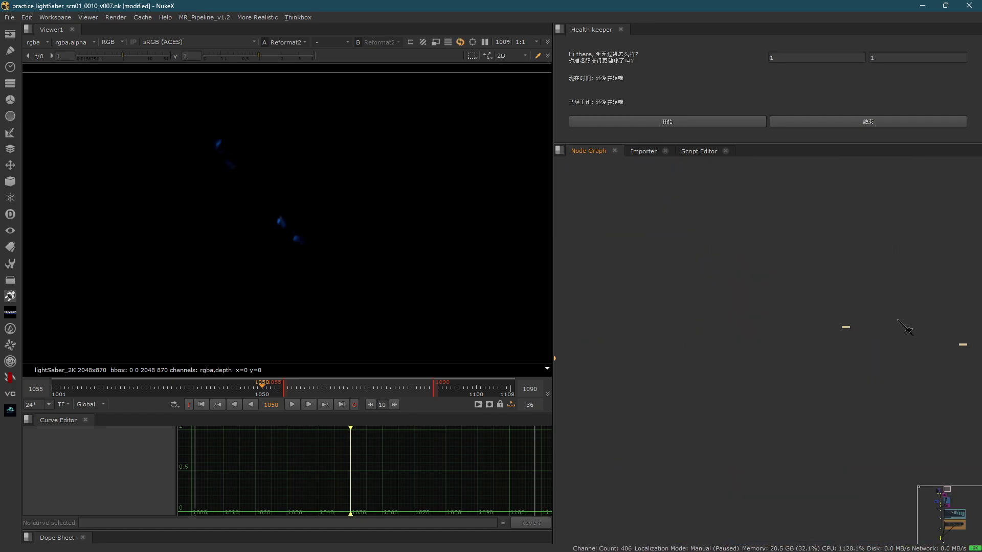
scroll(650, 322, "up", 3)
left_click(427, 261)
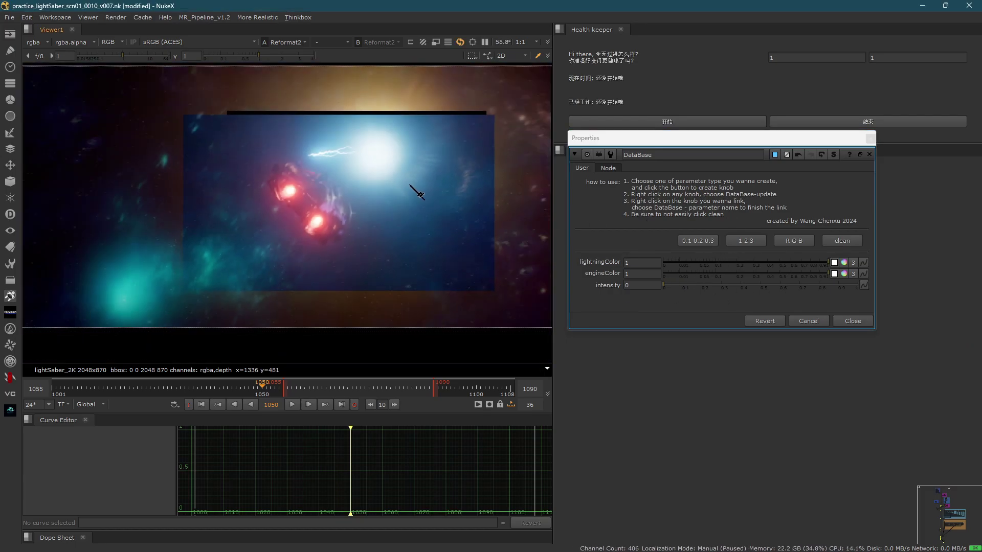
left_click_drag(290, 202, 387, 291)
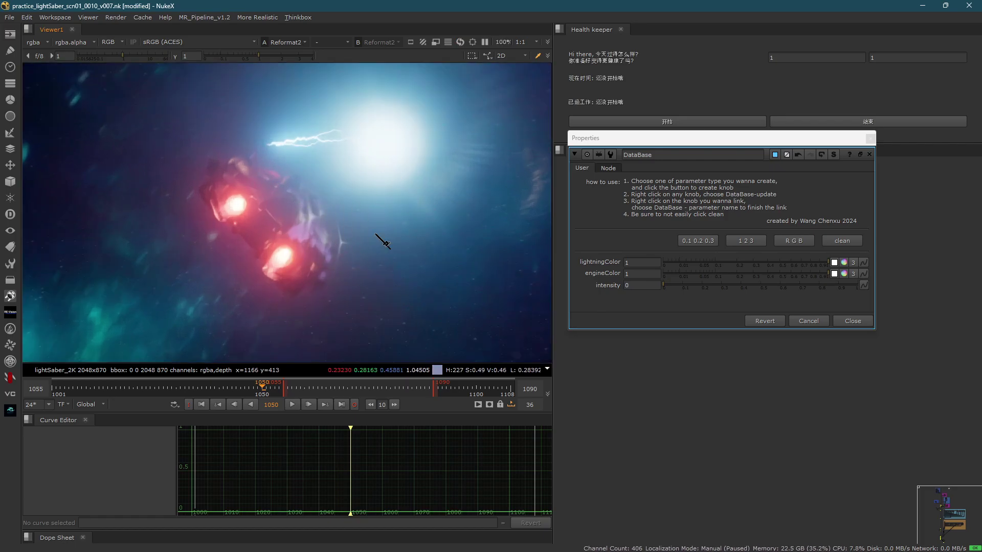
- Raise the DataBase intensity knob to 0.12 and on to 1, and refresh the viewer area around the ship and portal
left_click(686, 288)
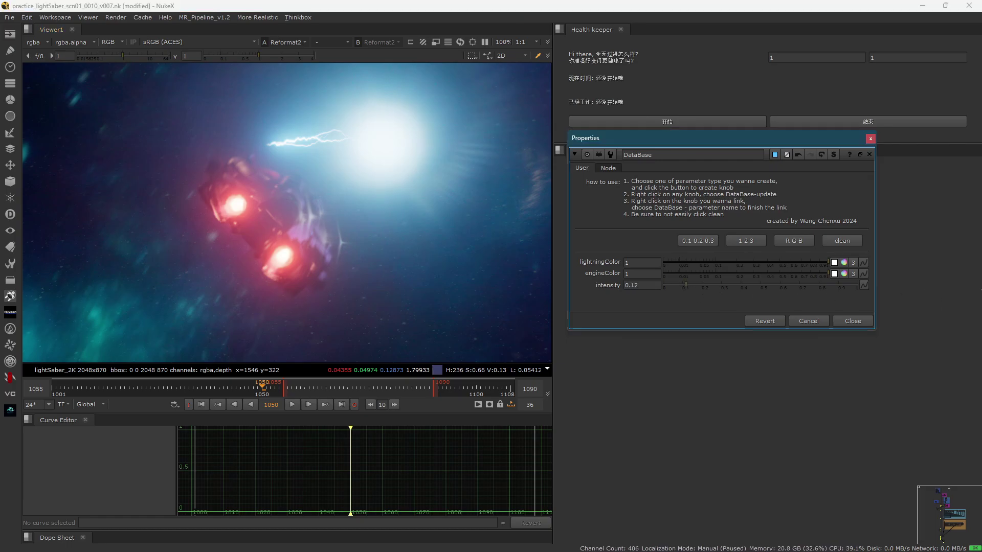
left_click_drag(980, 288, 981, 286)
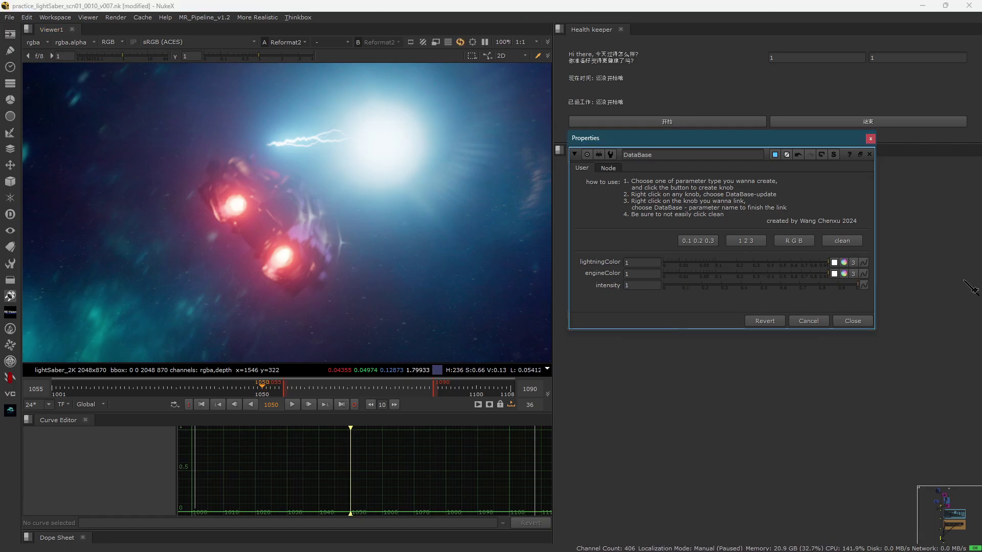
scroll(435, 133, "down", 2)
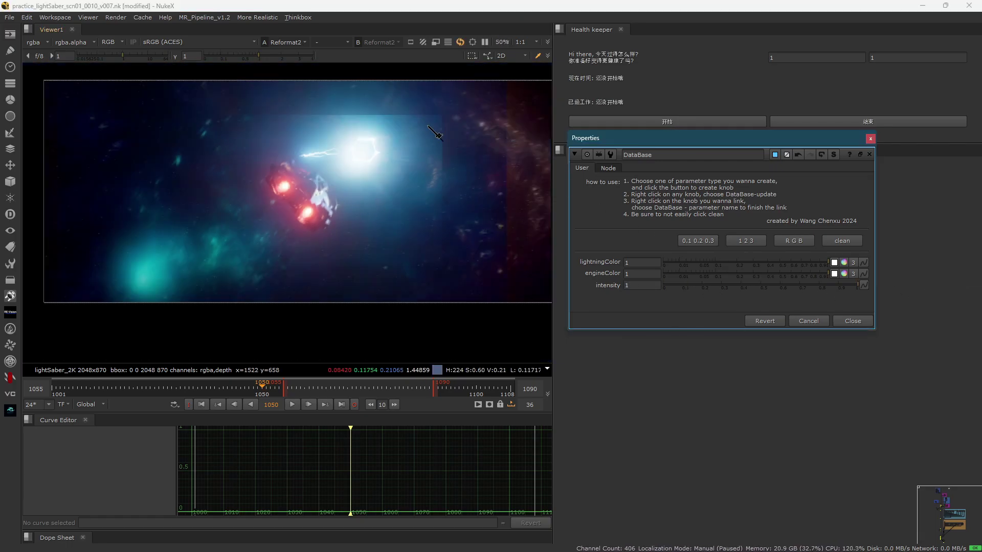
left_click_drag(277, 80, 472, 216)
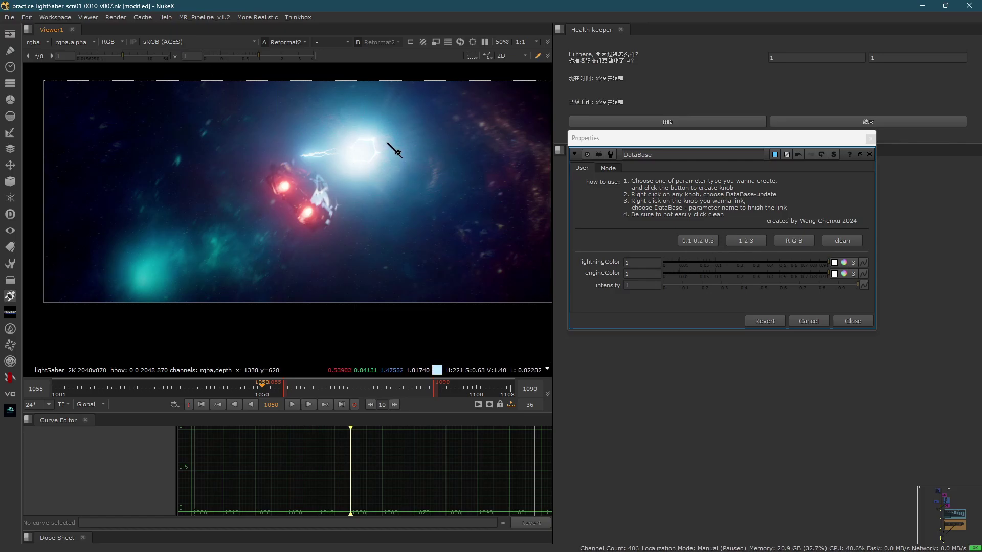
- Inspect the light on the portal and ship up close and move the DataBase properties clear of the node graph
scroll(387, 153, "up", 5)
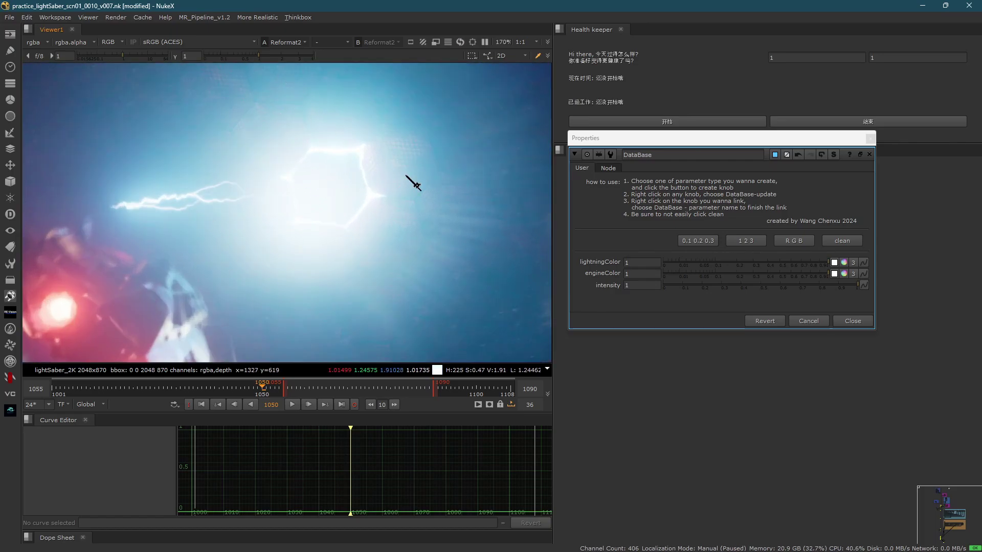
scroll(388, 187, "down", 3)
scroll(294, 240, "up", 5)
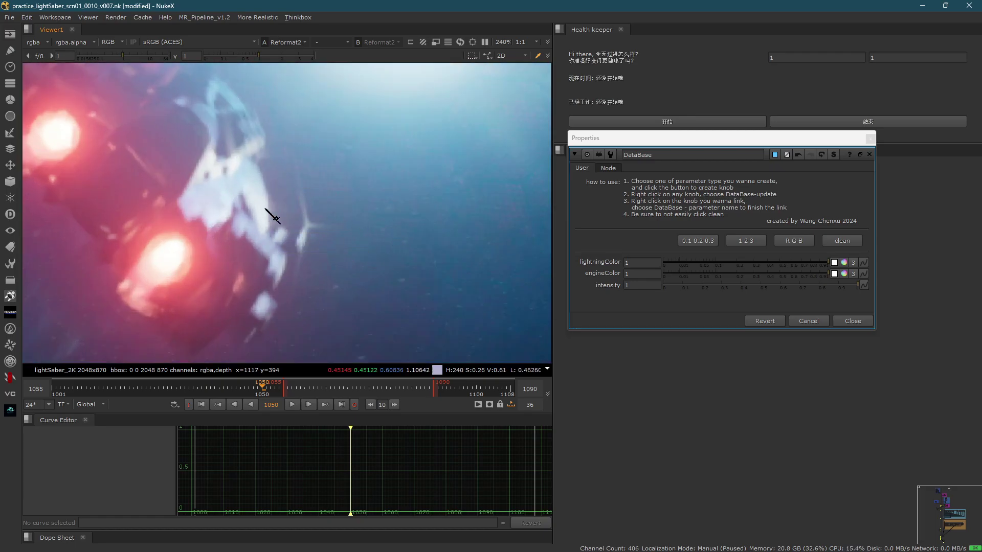
left_click_drag(664, 143, 303, 310)
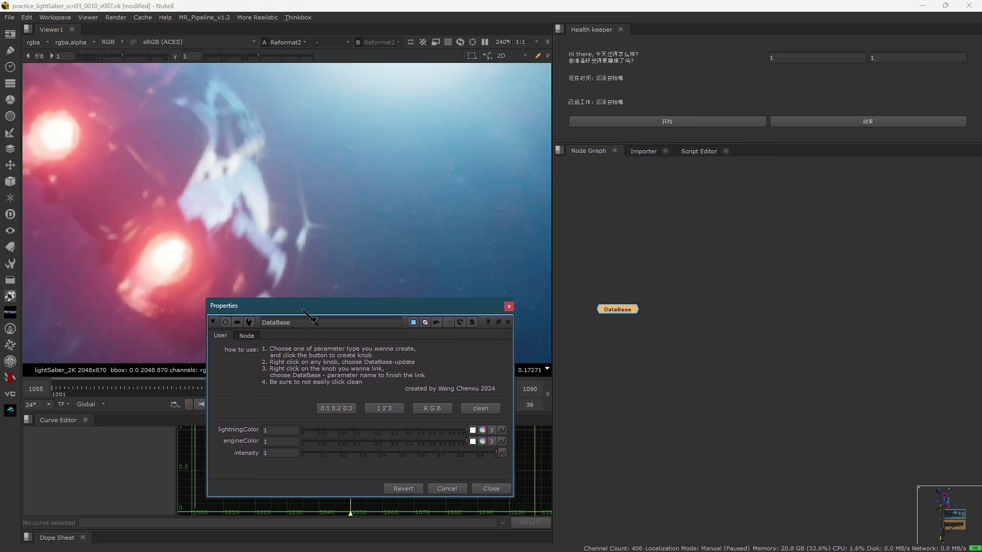
- Look through the node graph's portal, lightning, Ship and smoke backdrops down to the light branches near the end of the script
scroll(711, 282, "down", 5)
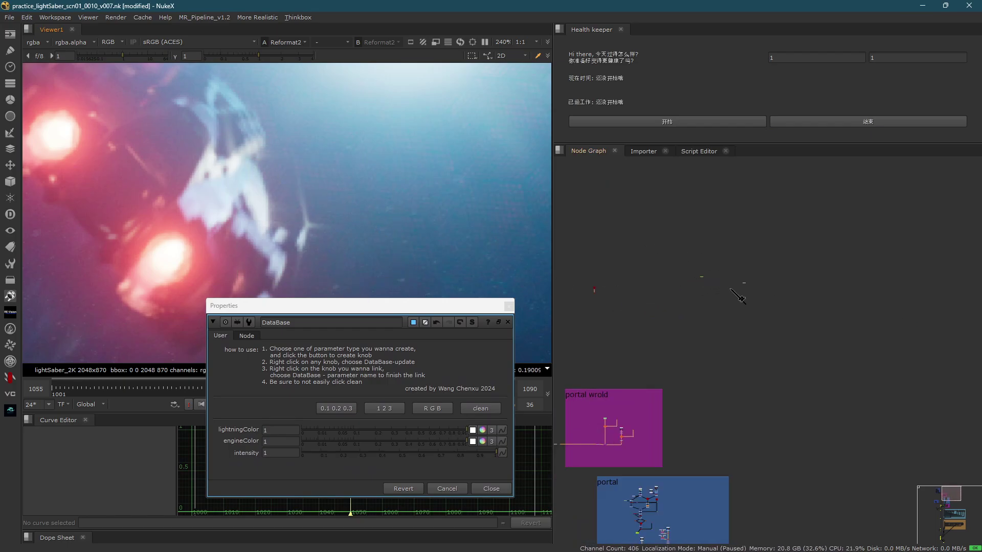
scroll(738, 297, "down", 4)
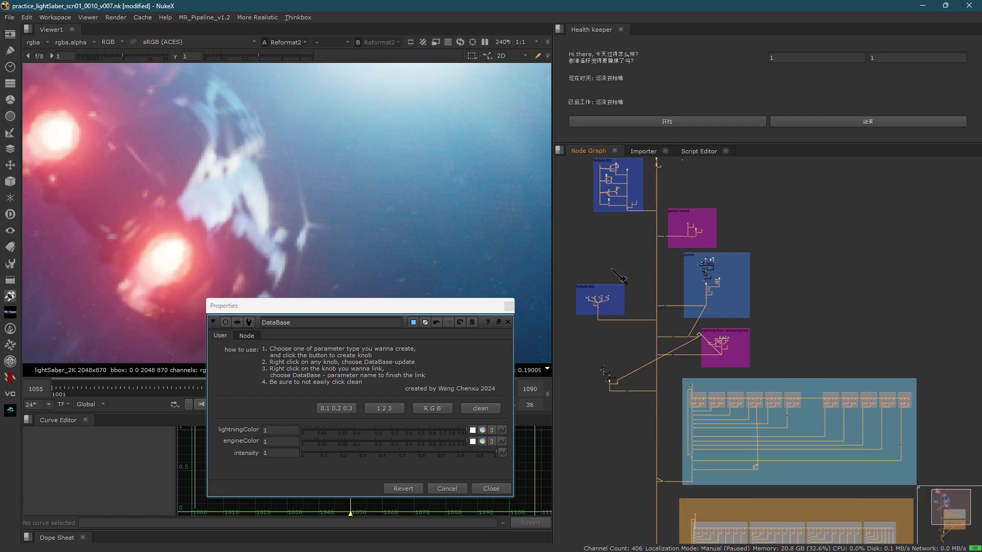
left_click_drag(407, 302, 359, 322)
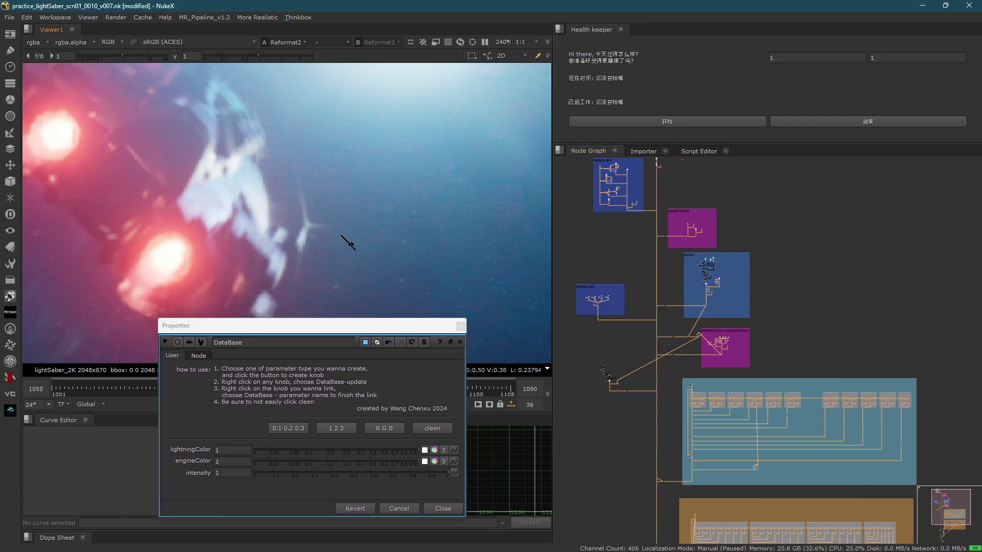
middle_click_drag(752, 392, 760, 247)
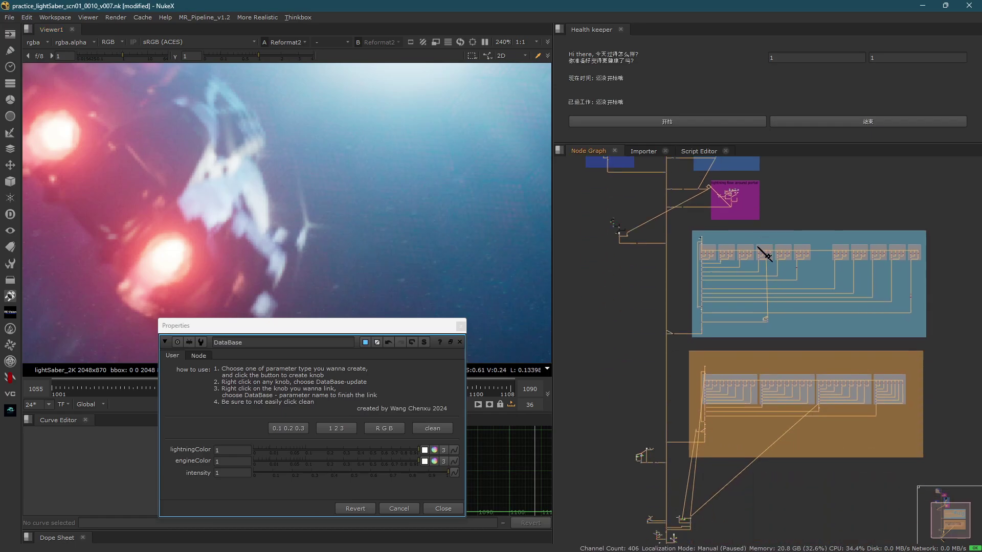
scroll(674, 324, "up", 1)
scroll(617, 238, "up", 4)
scroll(707, 331, "down", 3)
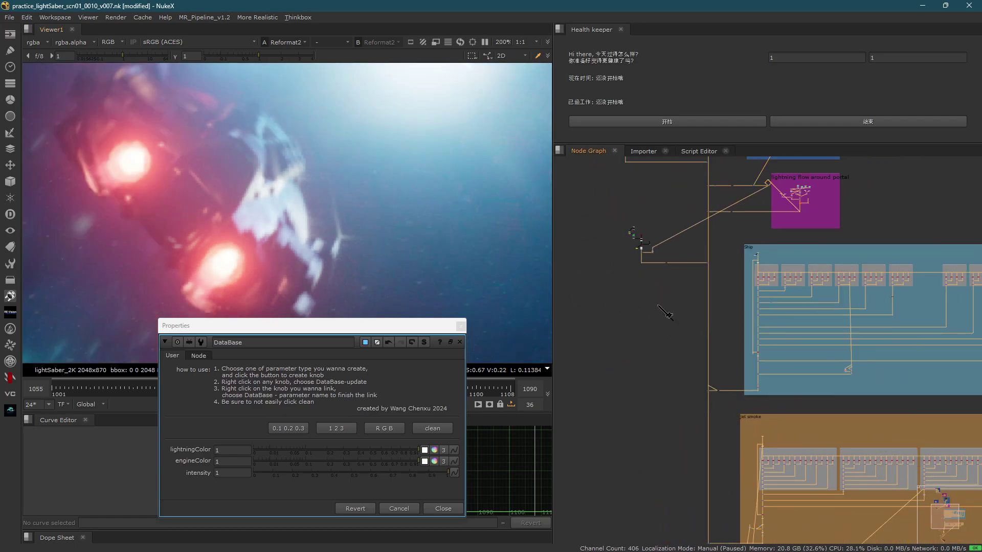
scroll(369, 211, "down", 3)
scroll(734, 261, "down", 4)
scroll(716, 464, "up", 4)
scroll(760, 447, "up", 5)
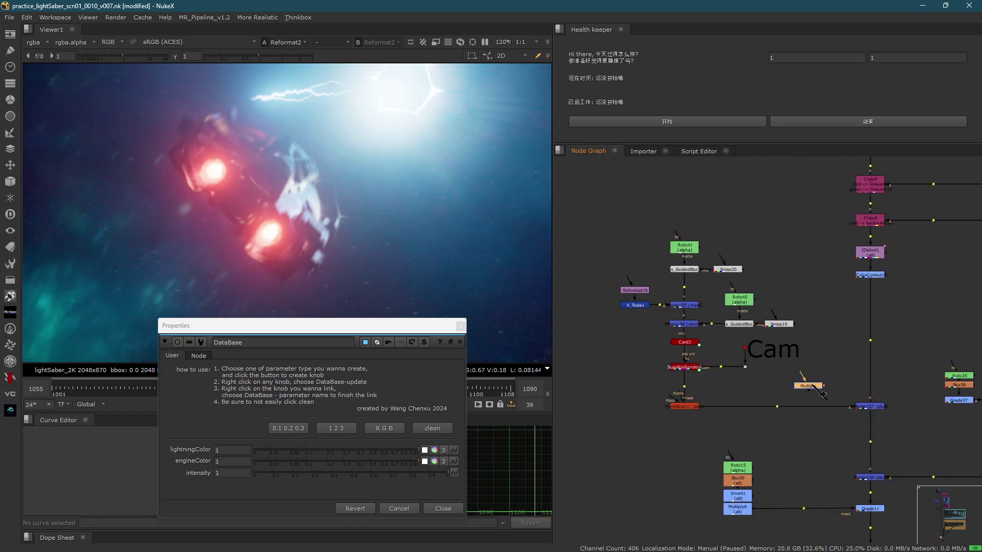
- Insert Multiply31 into the connection between the glow node of the Read19 branch and its merge on the main pipe
scroll(813, 384, "up", 5)
scroll(804, 390, "down", 4)
middle_click_drag(813, 391, 800, 360)
left_click_drag(825, 329, 722, 383)
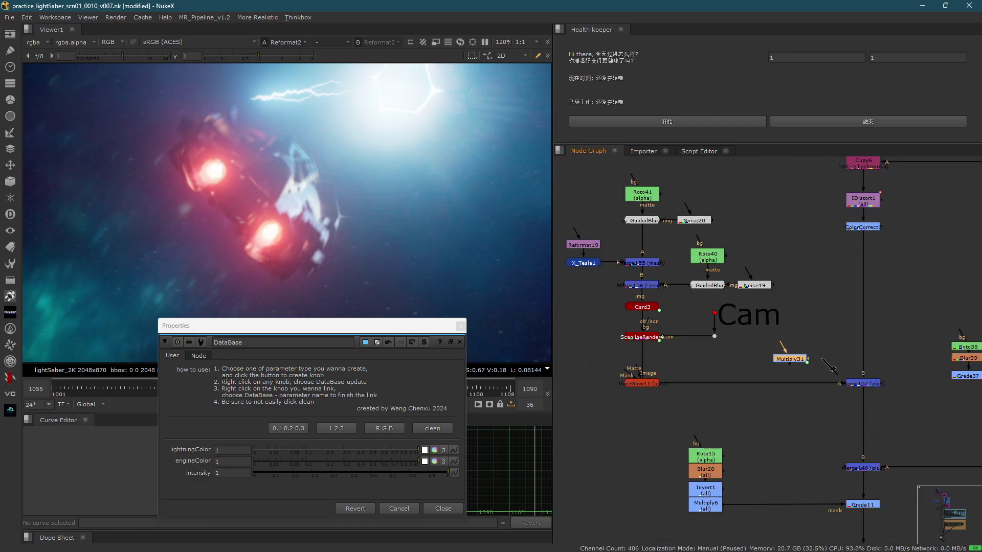
left_click_drag(801, 362, 887, 391)
middle_click_drag(888, 391, 631, 382)
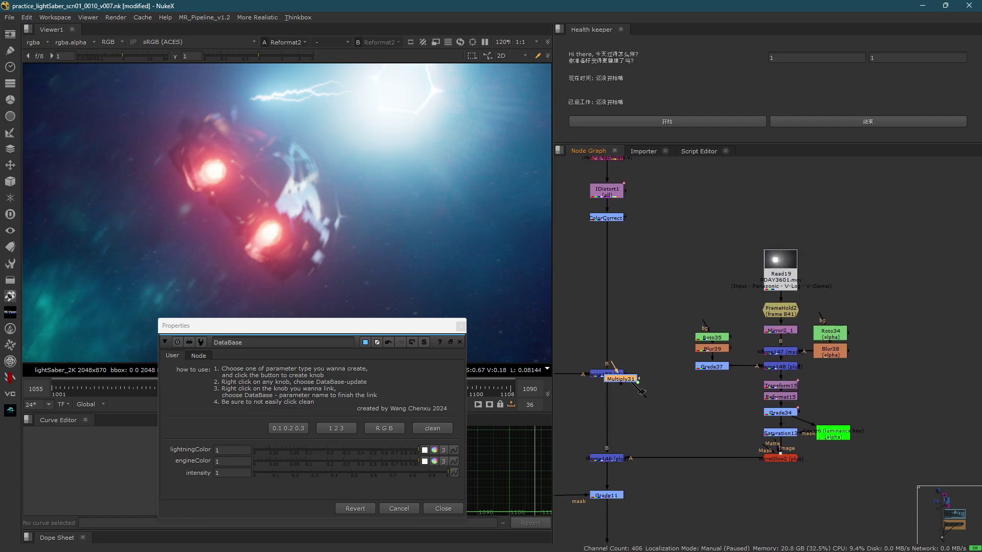
left_click_drag(640, 391, 728, 464)
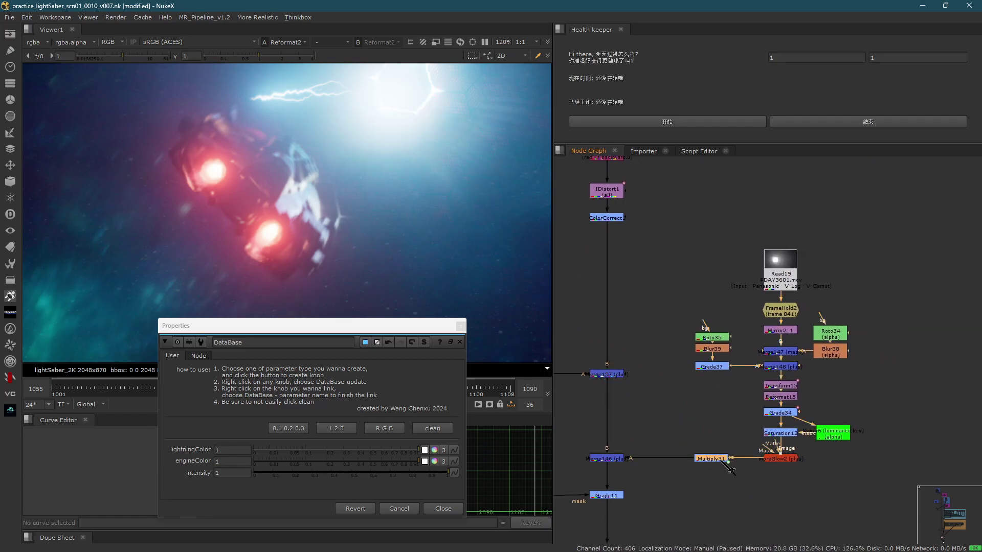
- View Reformat1 in the glow branch below back_light in the Ship backdrop and insert a Multiply node on its output
scroll(727, 468, "down", 8)
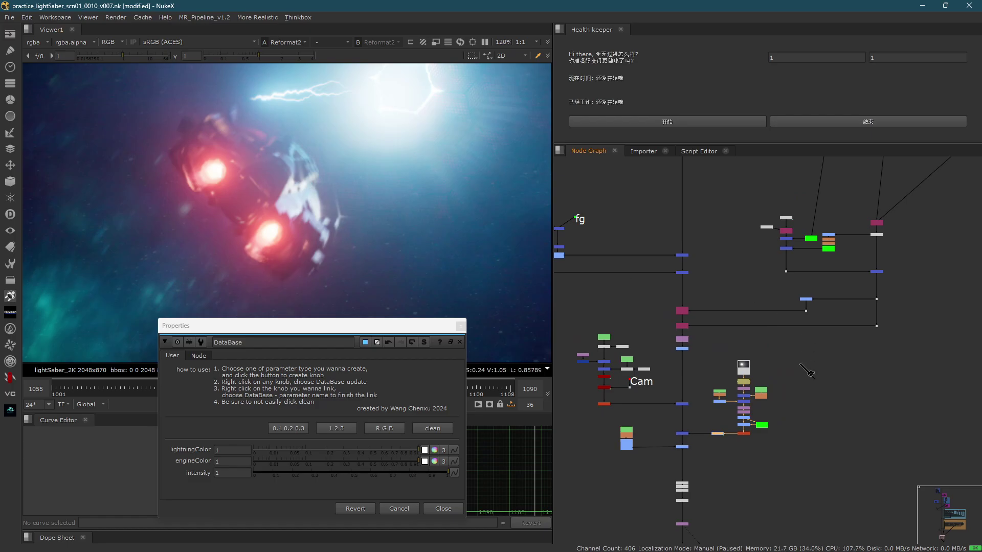
scroll(751, 290, "up", 3)
scroll(849, 446, "up", 8)
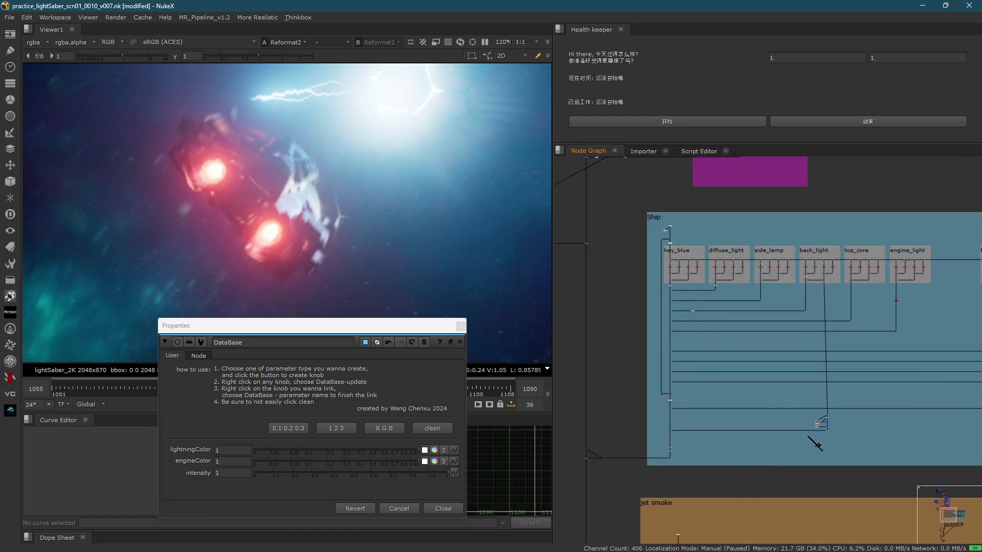
scroll(820, 341, "down", 5)
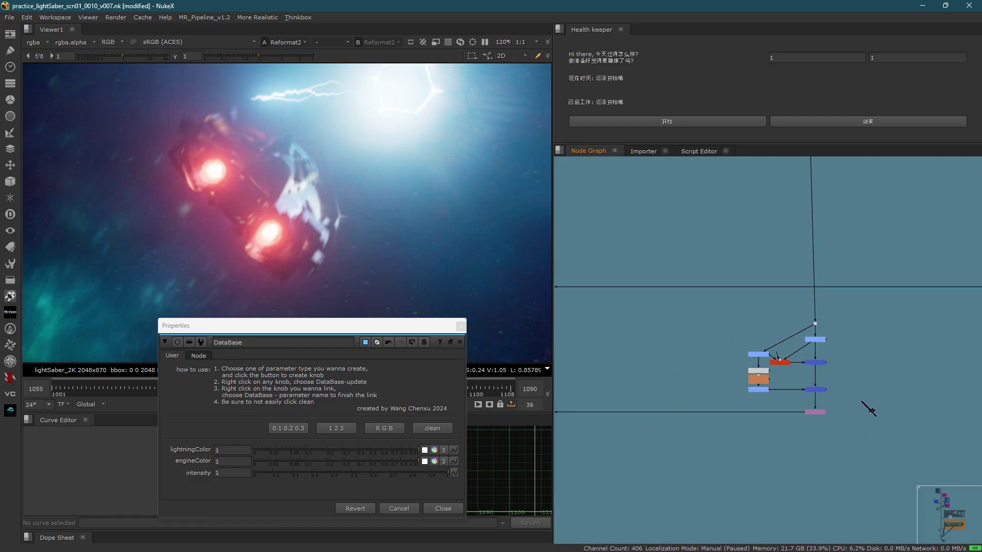
key("1")
middle_click_drag(826, 391, 895, 360)
left_click(721, 360)
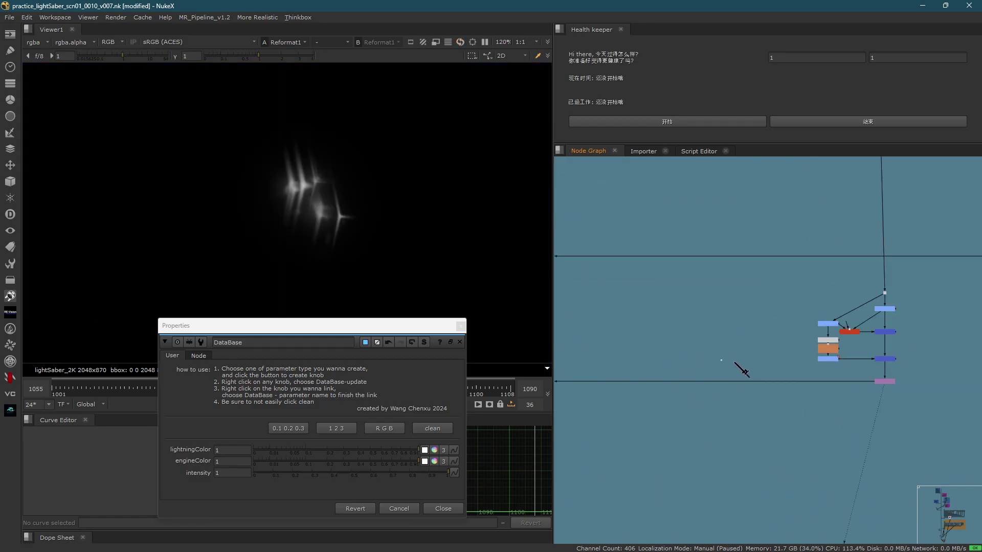
left_click_drag(721, 362, 733, 383)
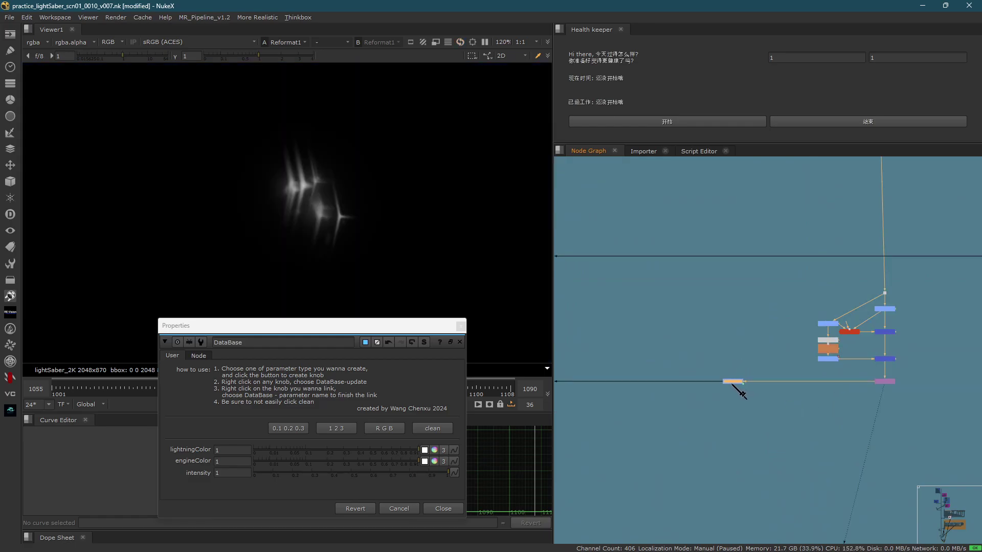
left_click(756, 413)
- View the final Reformat2 node again, showing the full frame, and place the DataBase properties over the node graph
key("f")
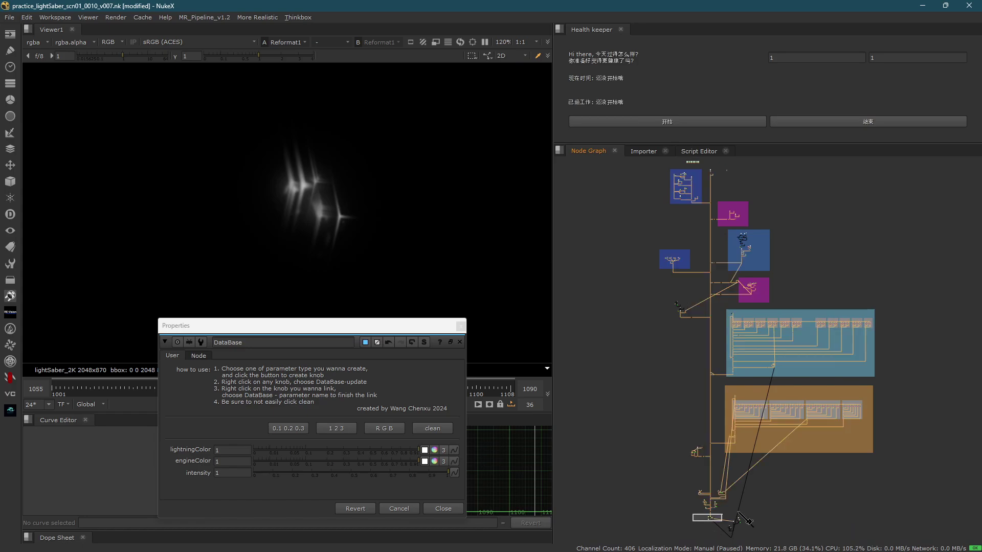
scroll(731, 514, "up", 10)
scroll(643, 353, "up", 3)
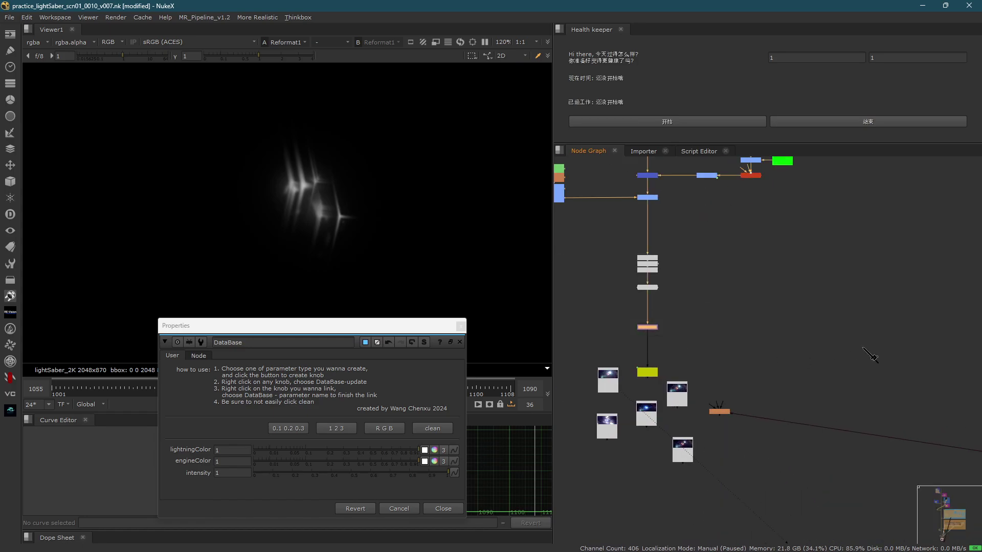
key("1")
left_click_drag(416, 328, 892, 164)
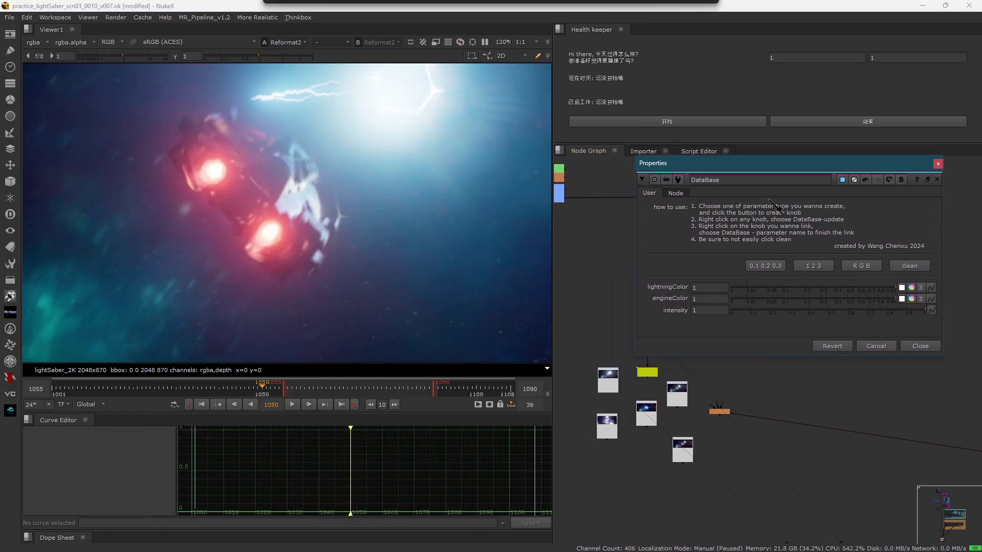
scroll(405, 236, "down", 5)
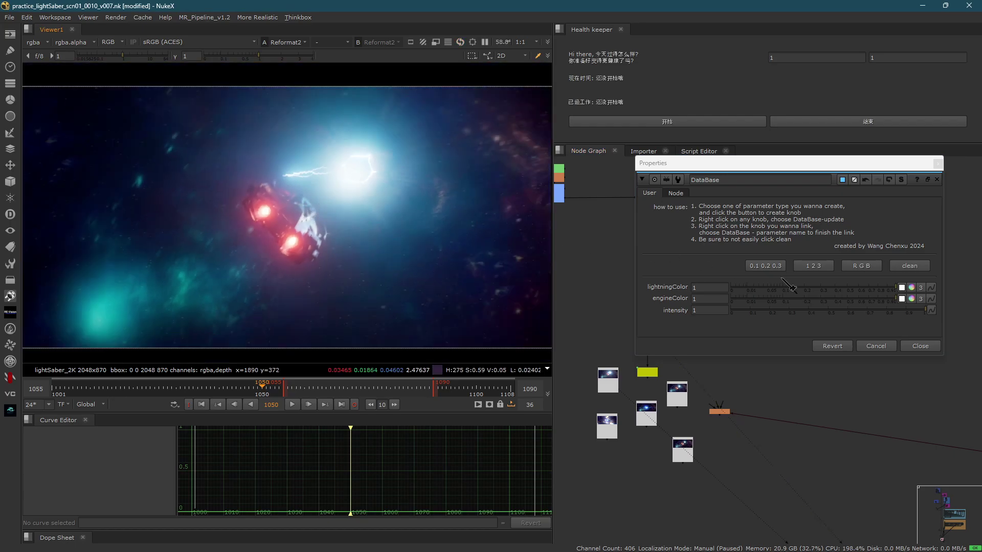
- Set the DataBase intensity to 0, raise it to 0.23 and back to 1, and compare the portal and ship light
left_click(714, 310)
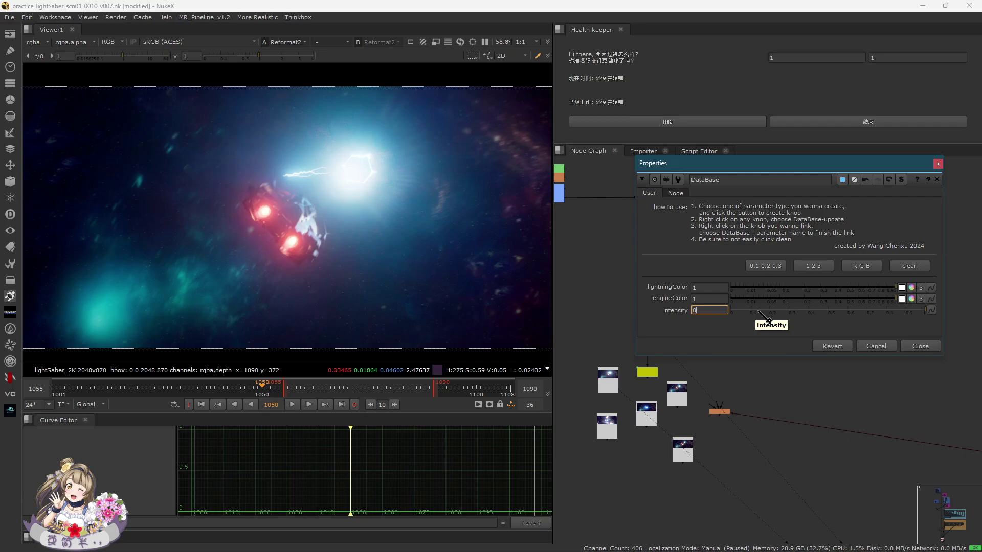
type("0")
left_click(482, 204)
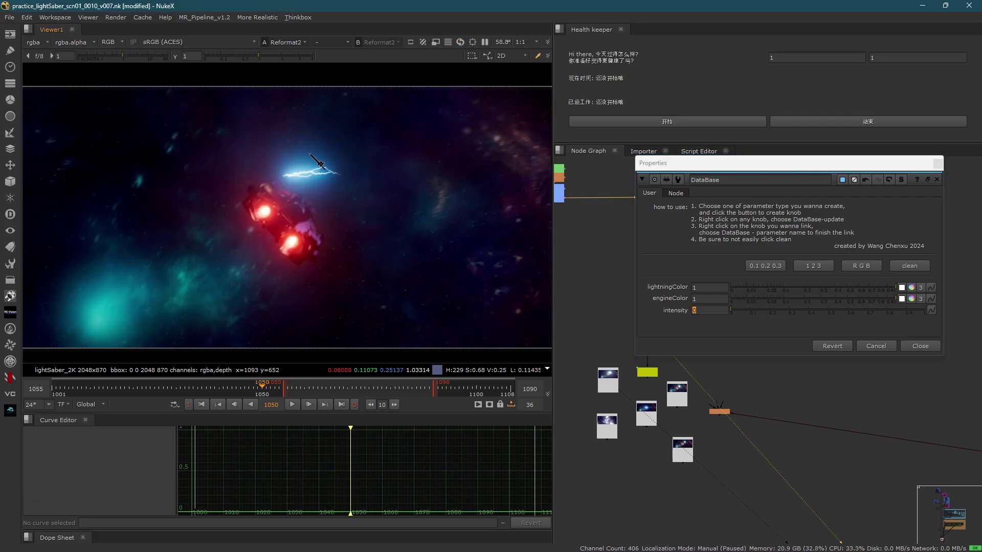
left_click(775, 311)
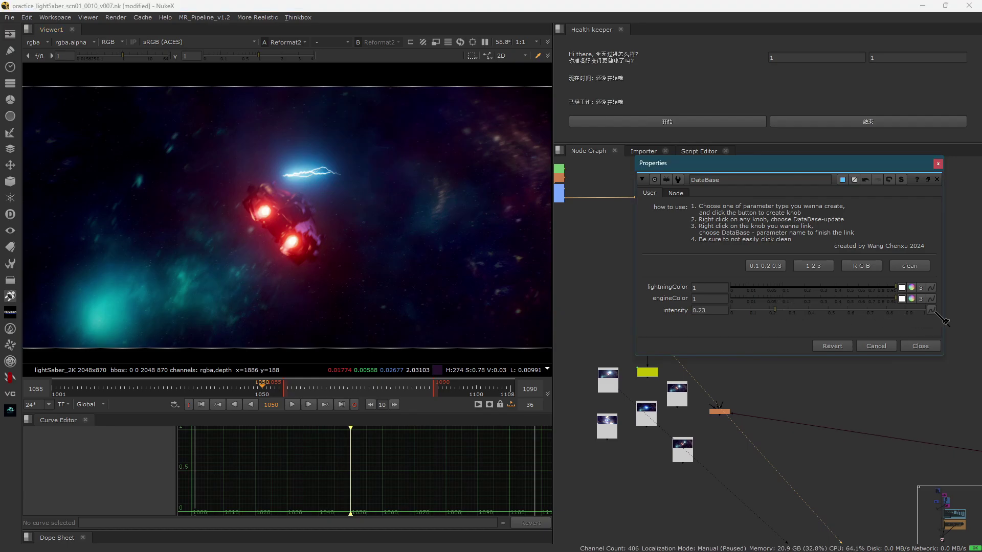
left_click(289, 146)
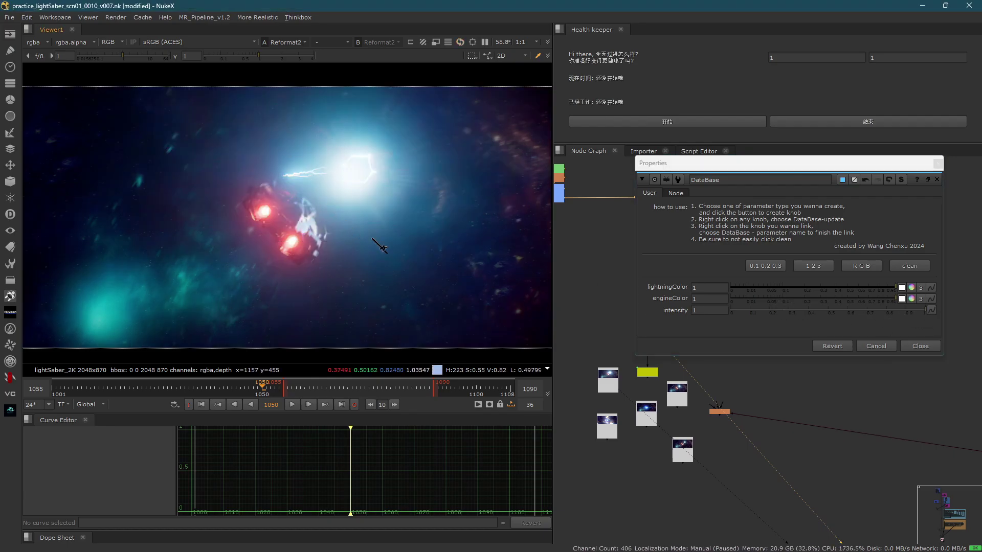
scroll(357, 192, "up", 3)
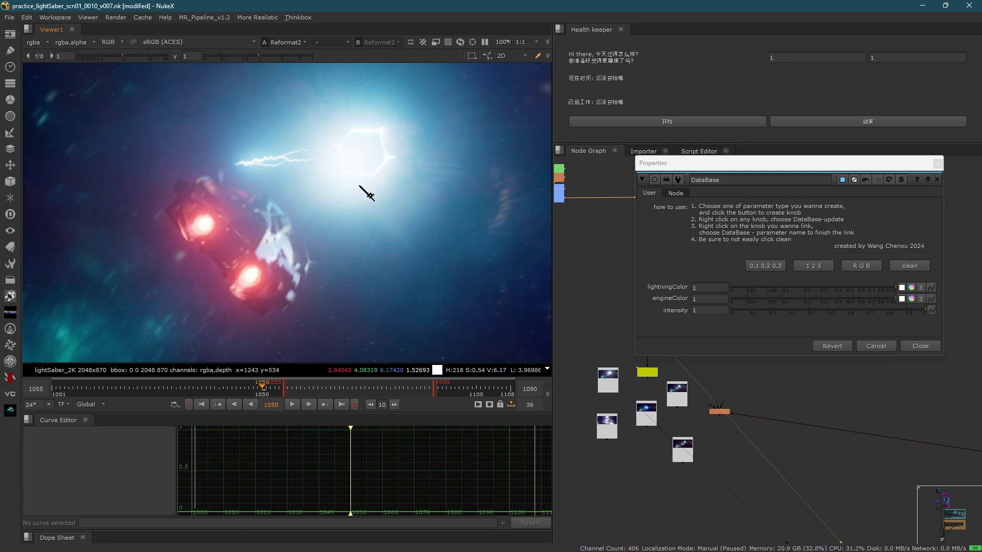
- Open the DataBase lightningColor value for editing
left_click(729, 325)
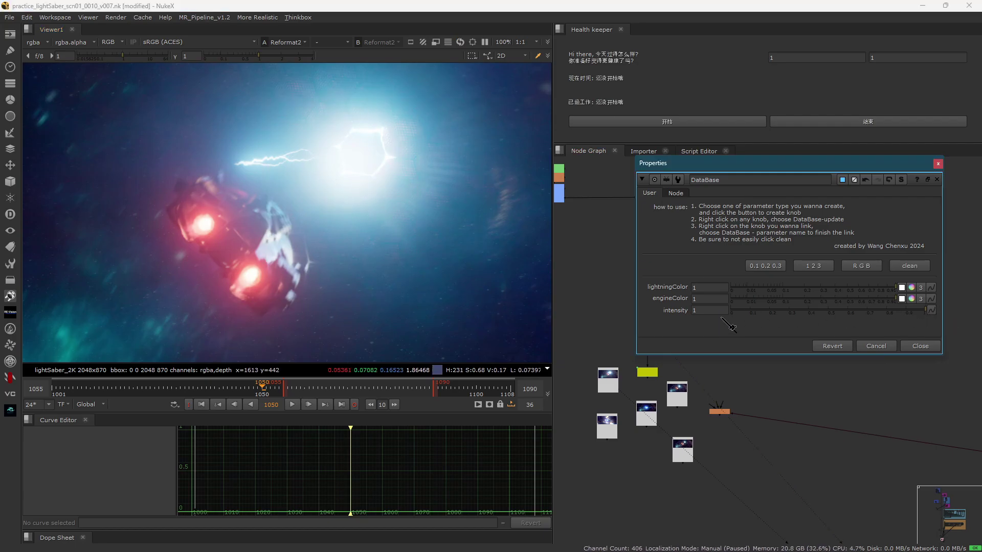
left_click_drag(702, 288, 535, 265)
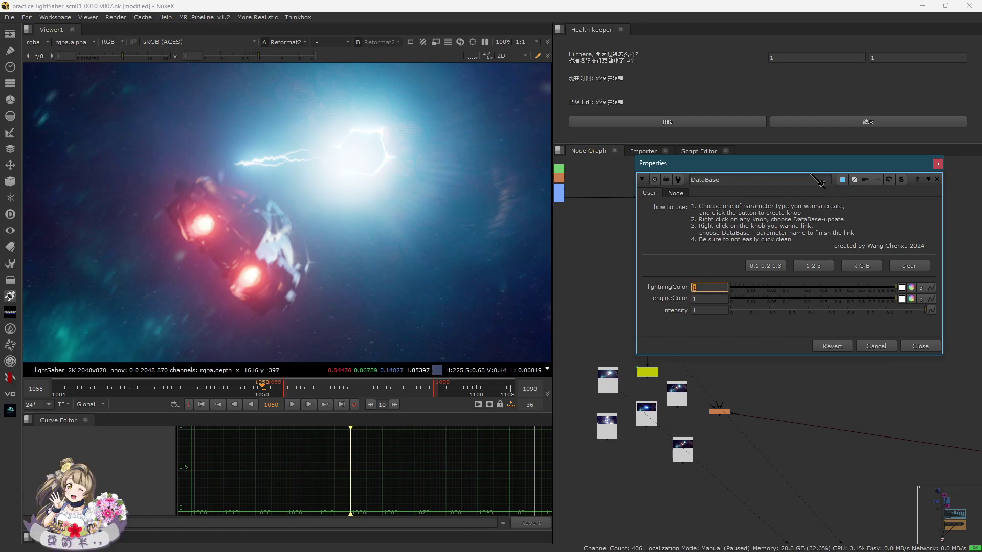
- Inspect the blue portal glow closely, and park the DataBase properties clear of the viewer and the nodes
left_click_drag(776, 163, 321, 243)
left_click_drag(395, 248, 431, 378)
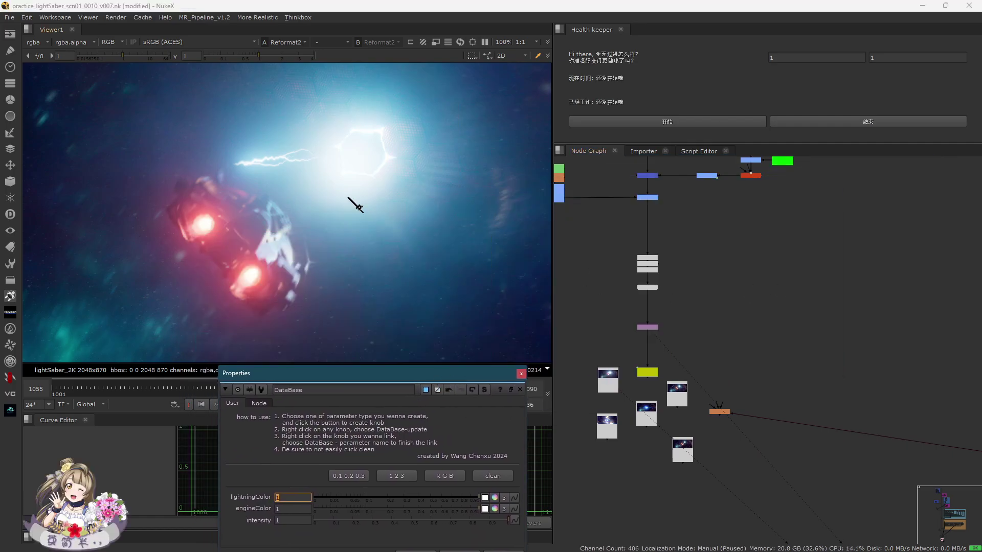
scroll(353, 197, "down", 3)
middle_click_drag(377, 193, 303, 202)
scroll(306, 187, "up", 4)
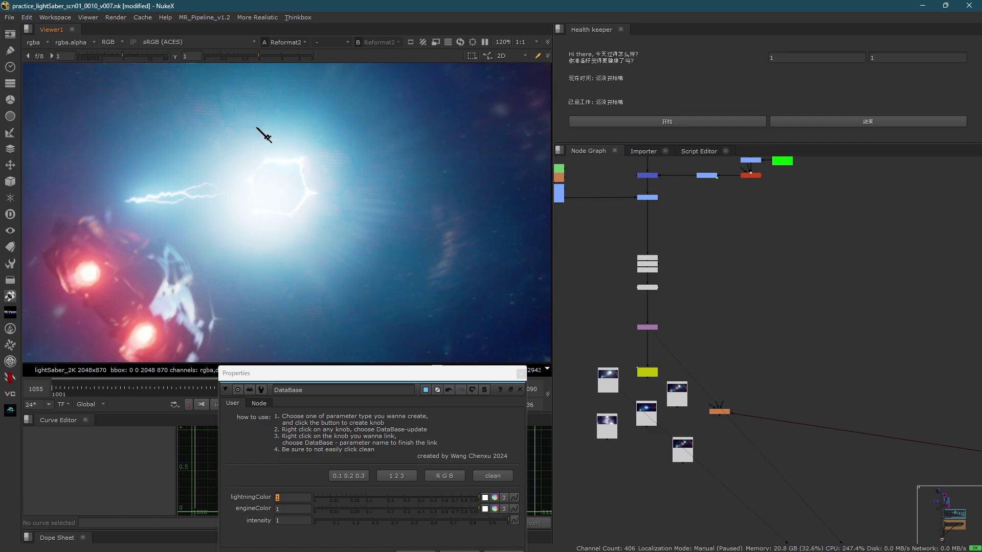
left_click_drag(387, 379, 839, 373)
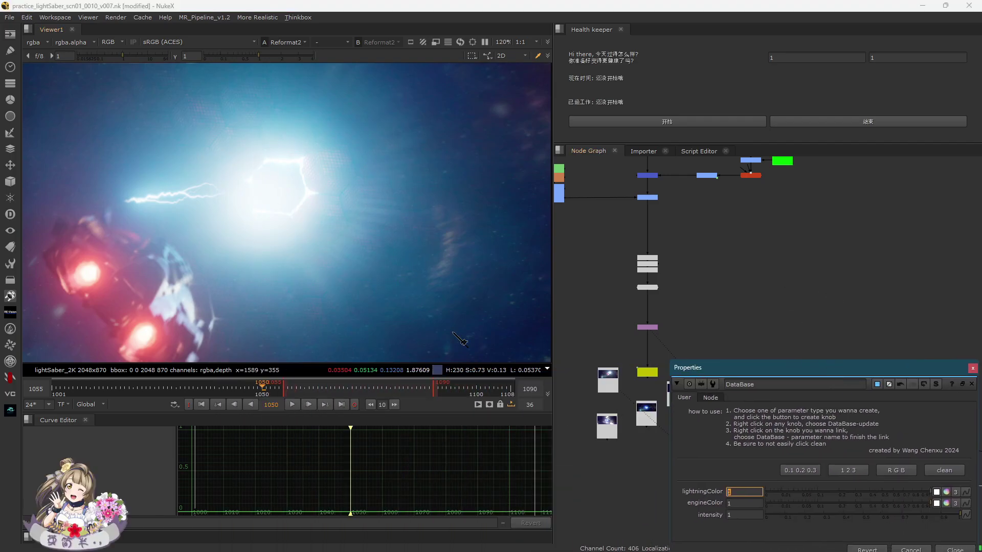
left_click_drag(739, 368, 862, 333)
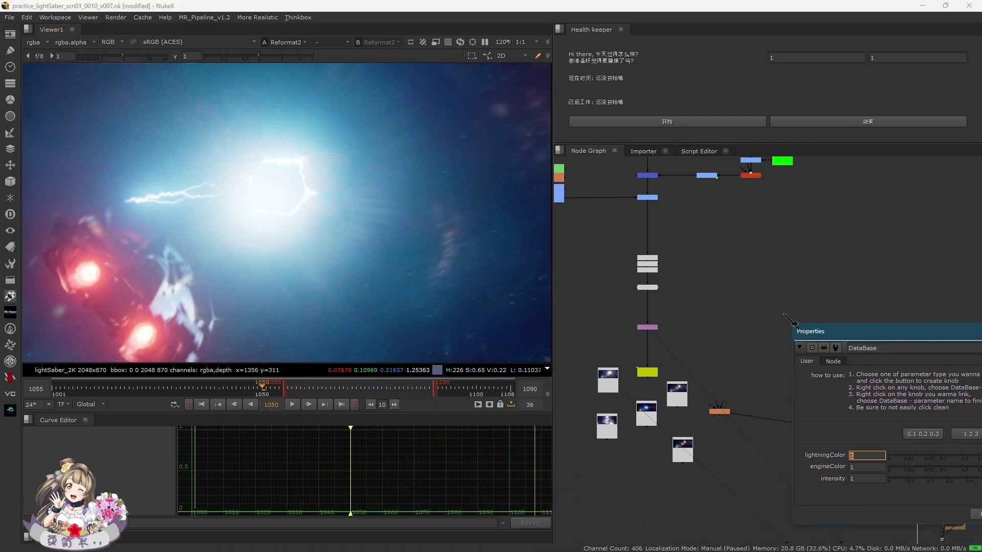
- Locate the Grade34 node below Reformat15 in the node graph and open its properties
scroll(654, 328, "down", 5)
scroll(688, 238, "up", 5)
scroll(679, 290, "up", 5)
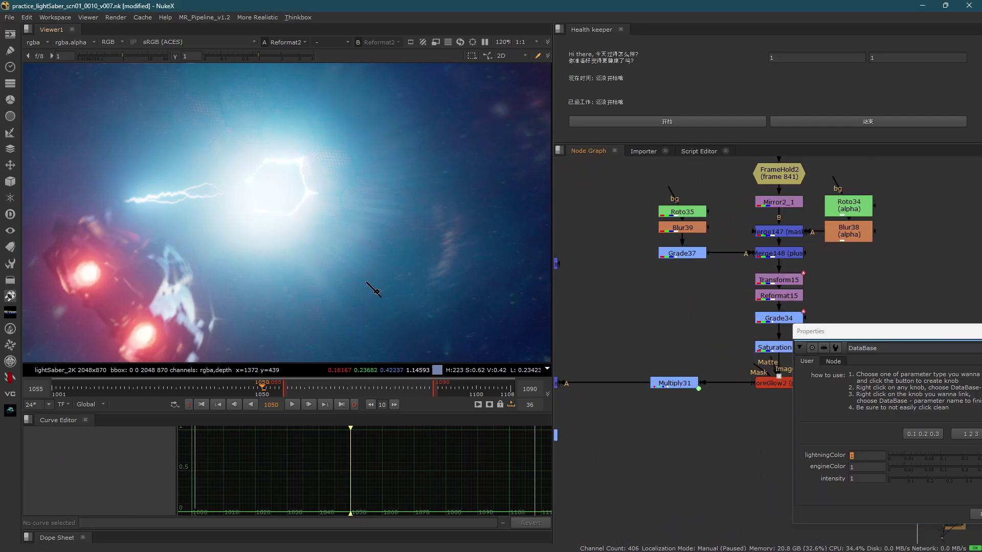
middle_click_drag(730, 322, 658, 322)
scroll(675, 318, "up", 3)
left_click(675, 318)
double_click(685, 321)
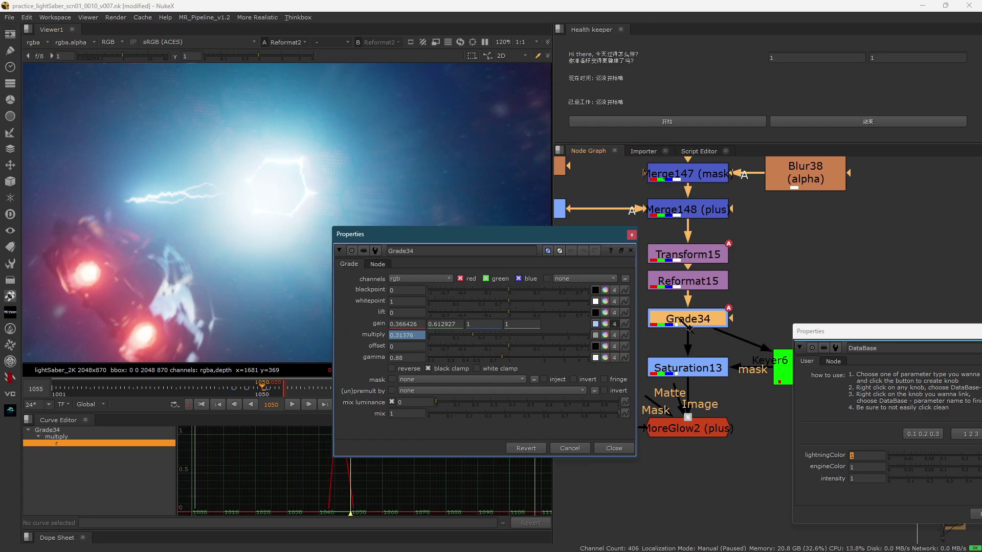
- Try a green gain colour of 0.675976, 1, 0.419719 on Grade34, and undo it
left_click(607, 324)
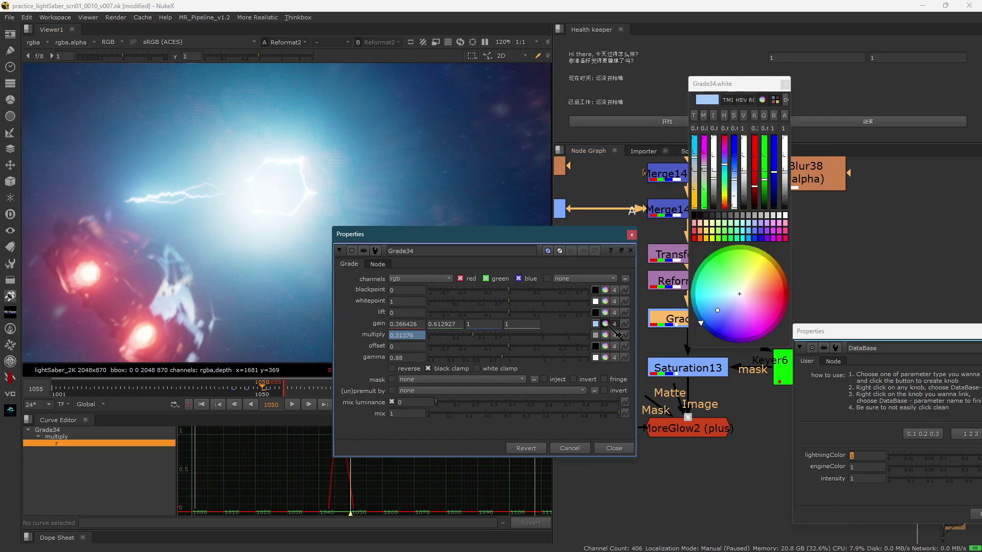
left_click(721, 300)
left_click_drag(749, 279, 750, 280)
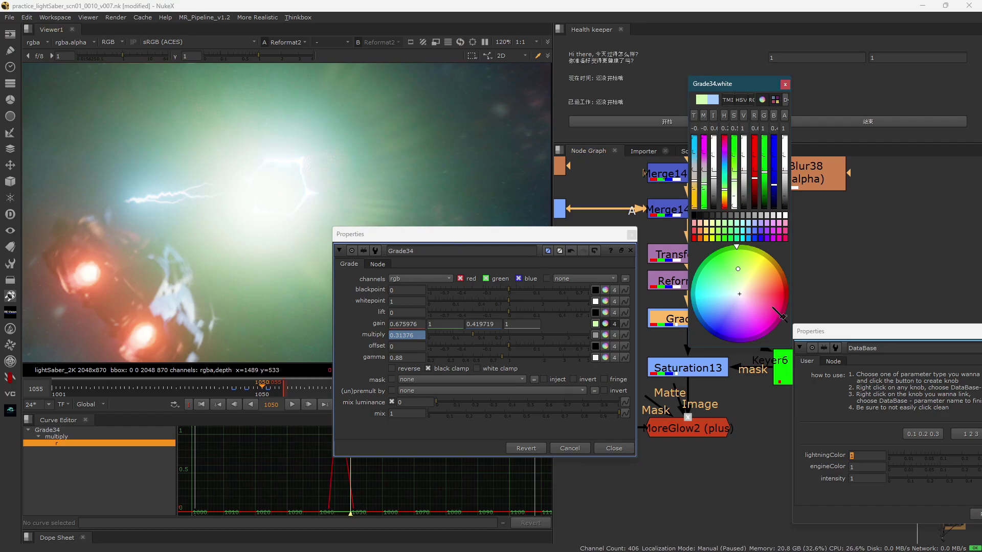
left_click(571, 251)
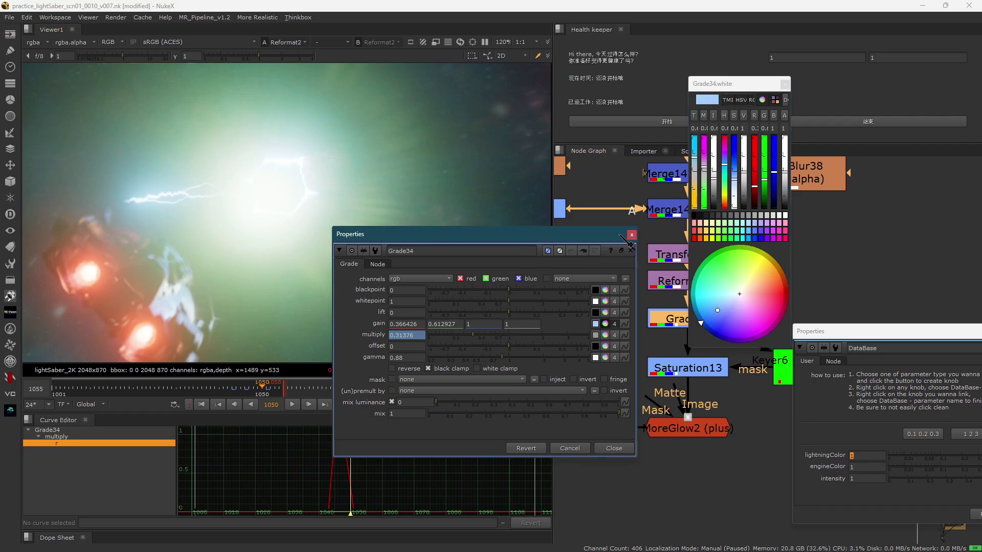
left_click(785, 83)
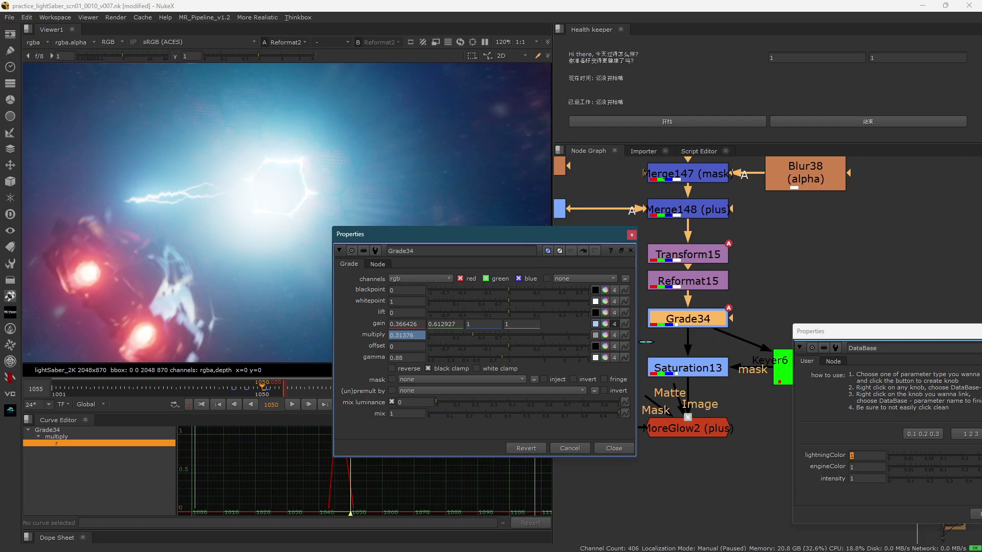
- Link Grade34's gain to the DataBase lightningColor parameter on all of its colour channels
right_click(625, 323)
mouse_move(707, 479)
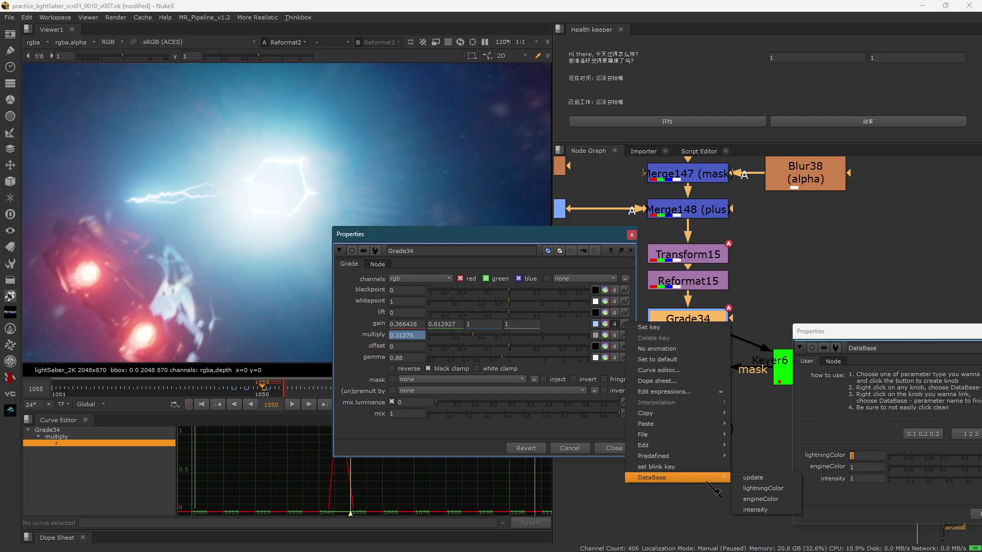
left_click(764, 500)
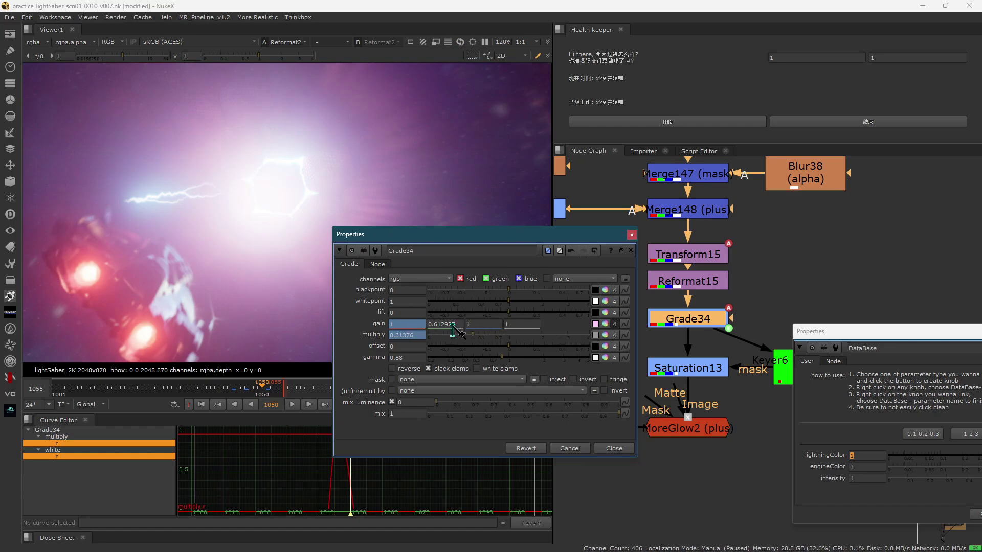
left_click(615, 324)
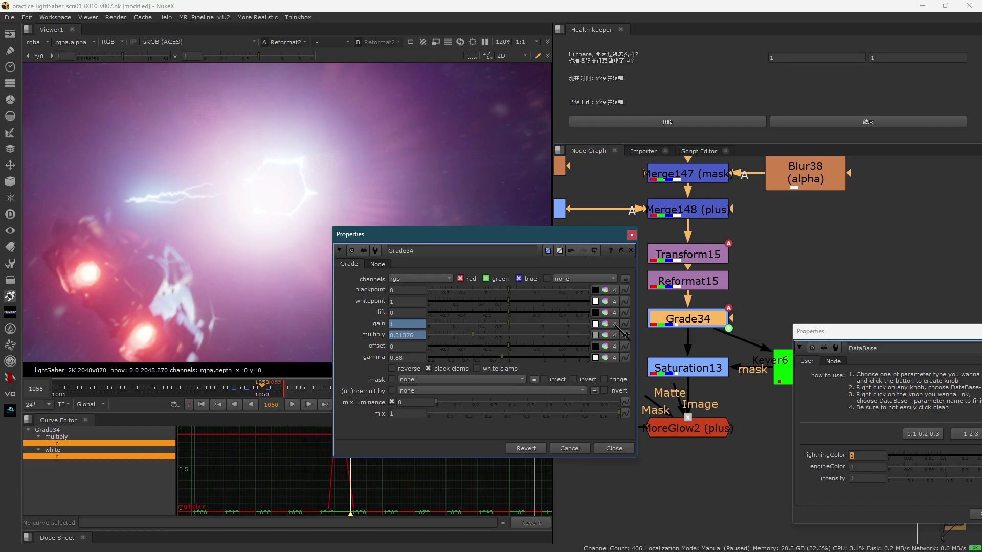
left_click(615, 324)
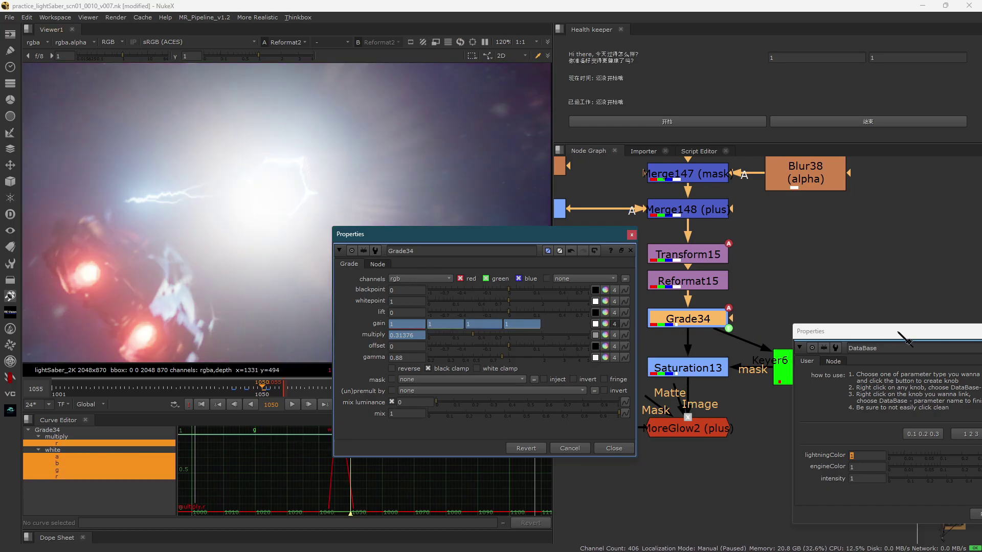
- Set DataBase's lightningColor to a salmon red of 1, 0.416911, 0.245996 and check the glow in the whole frame
left_click_drag(899, 334, 706, 244)
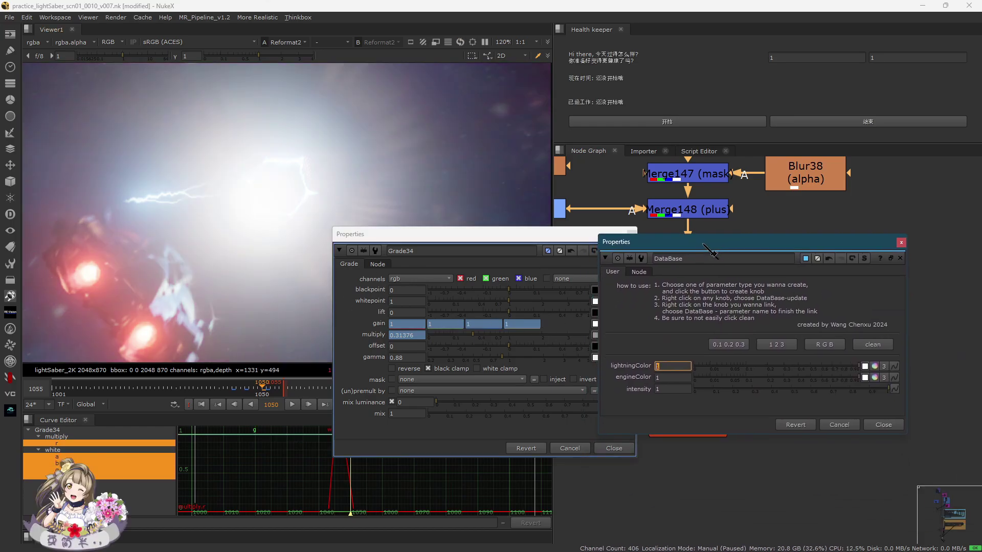
left_click(874, 367)
left_click(739, 302)
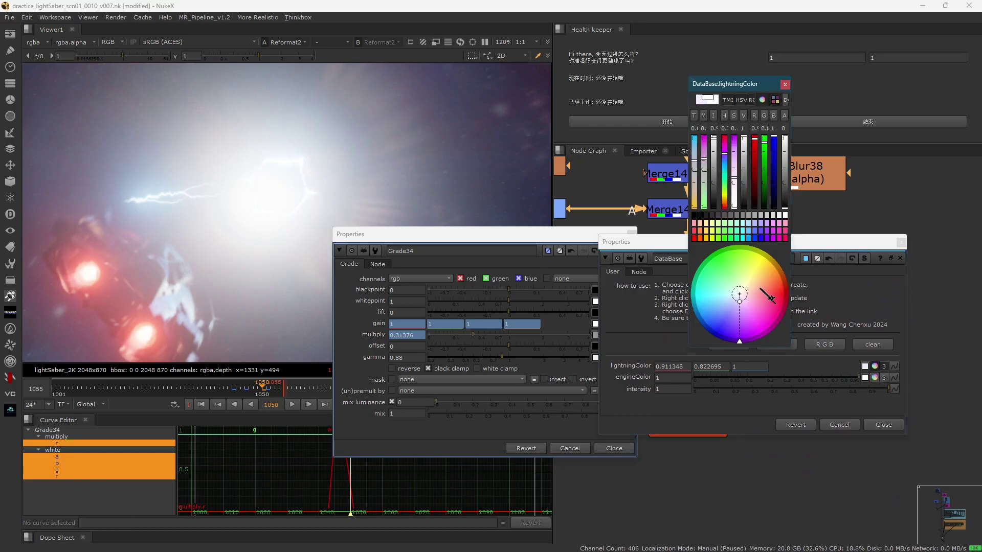
left_click(772, 287)
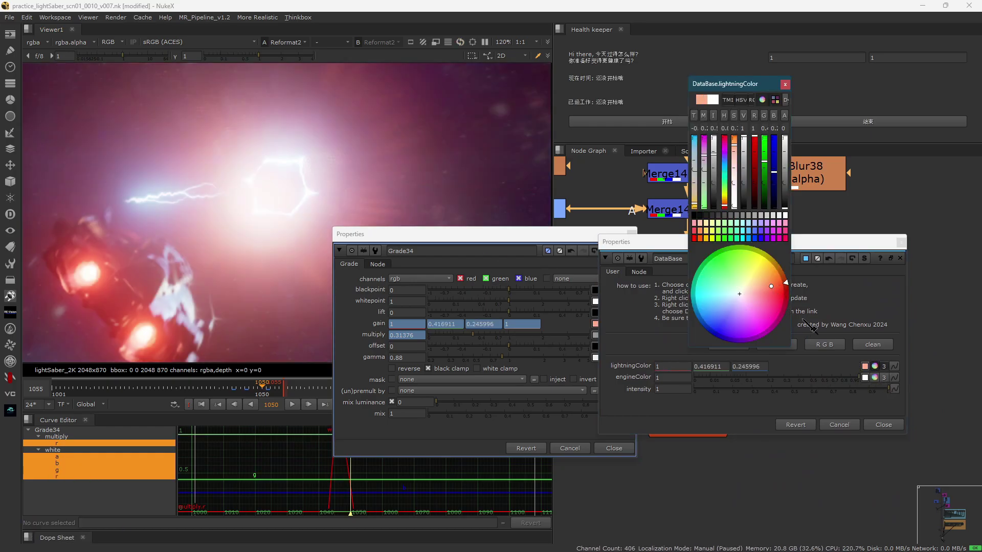
scroll(273, 162, "down", 5)
scroll(782, 299, "up", 2)
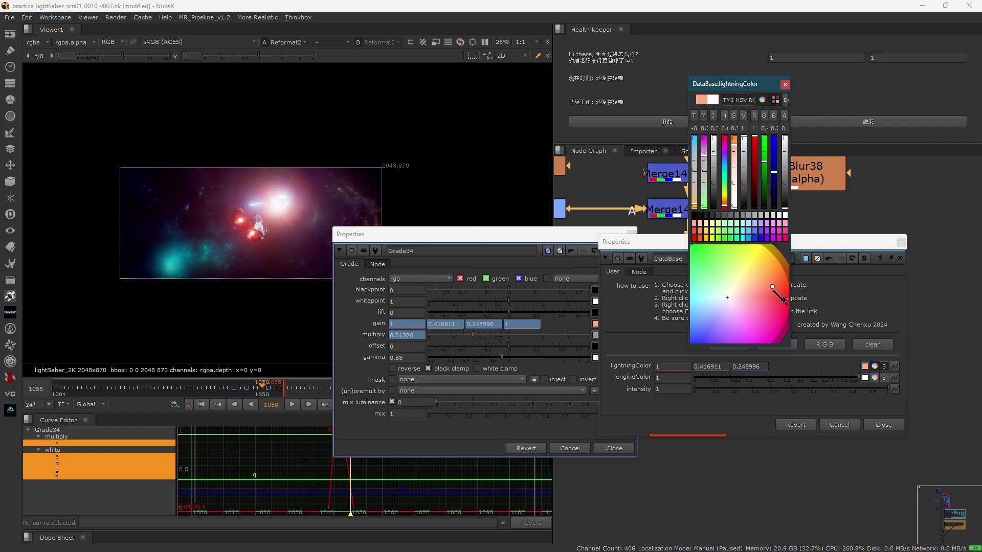
scroll(749, 267, "up", 2)
scroll(757, 293, "down", 4)
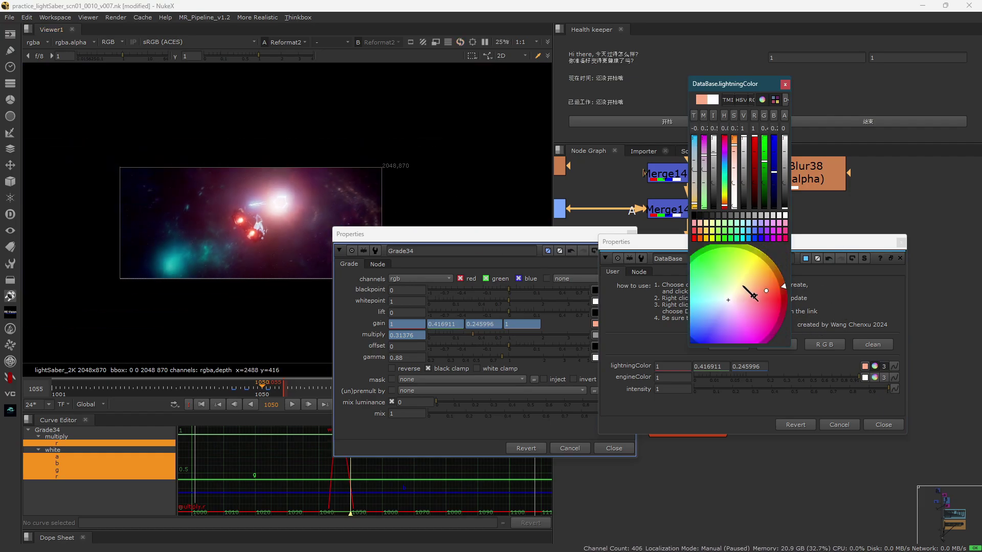
scroll(272, 209, "up", 2)
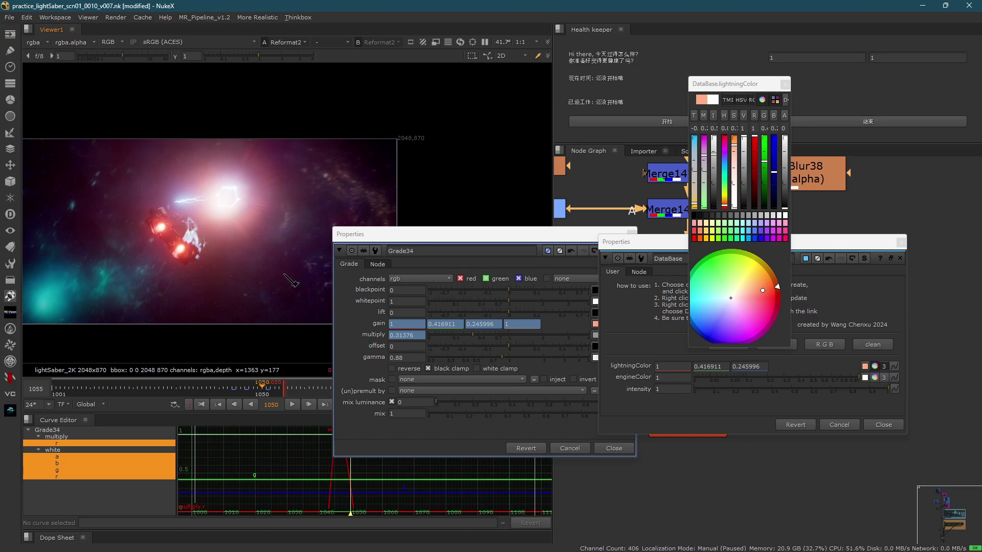
- Show Read25 in the viewer at frame 1063 with the hexagonal portal enlarged
left_click(560, 268)
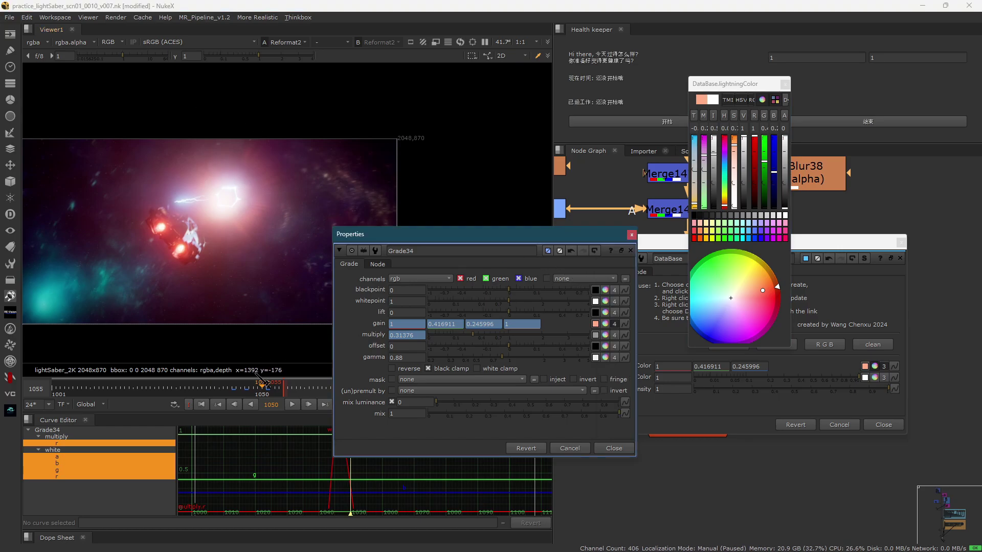
left_click(256, 375)
key("2")
left_click(309, 386)
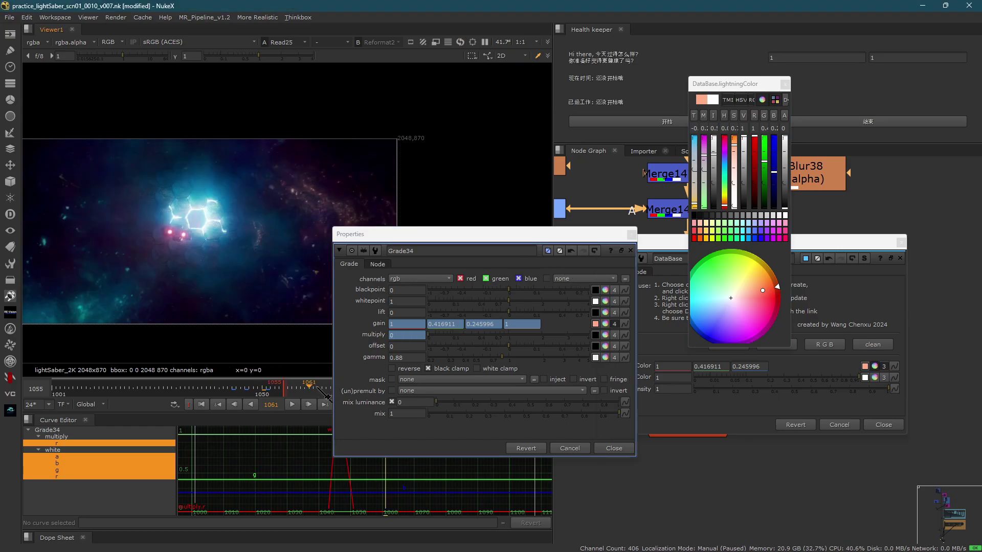
left_click(317, 389)
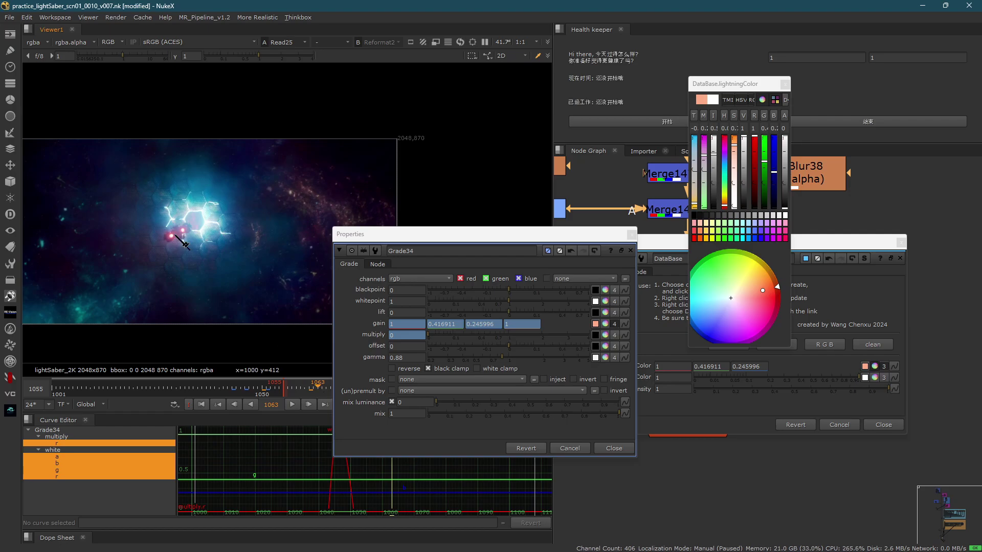
scroll(189, 248, "up", 2)
- Move the Grade34 properties off the portal image, and close the colour picker and all open node properties
left_click_drag(460, 233, 407, 318)
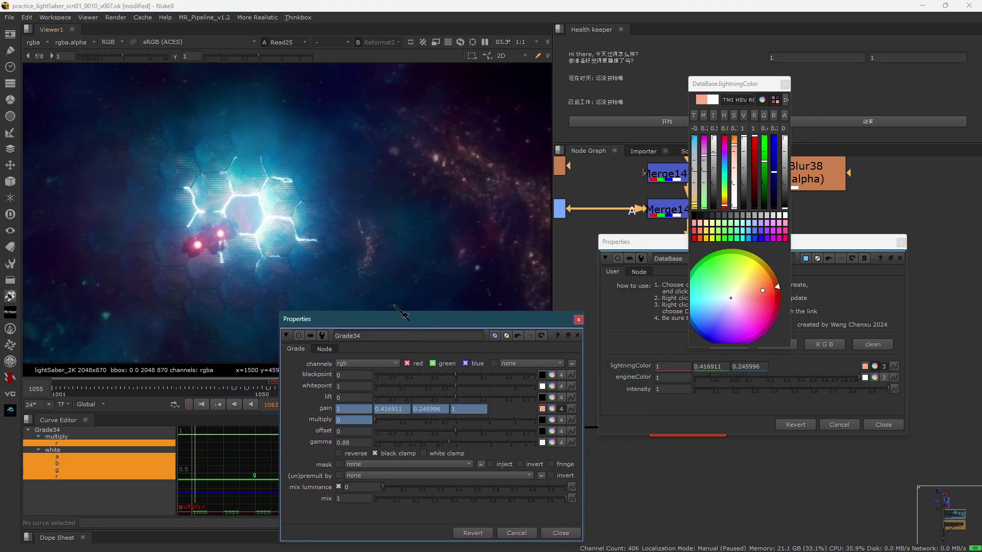
left_click_drag(182, 171, 252, 230)
left_click(648, 306)
key("Escape")
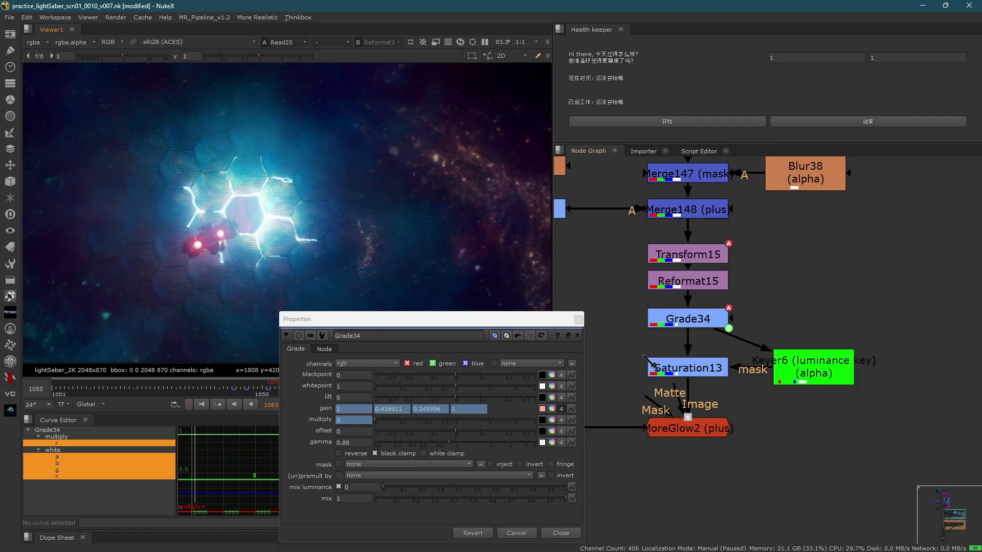
key("Escape")
- View the output of Merge138, where the portal world branch joins the main pipe
scroll(747, 338, "down", 8)
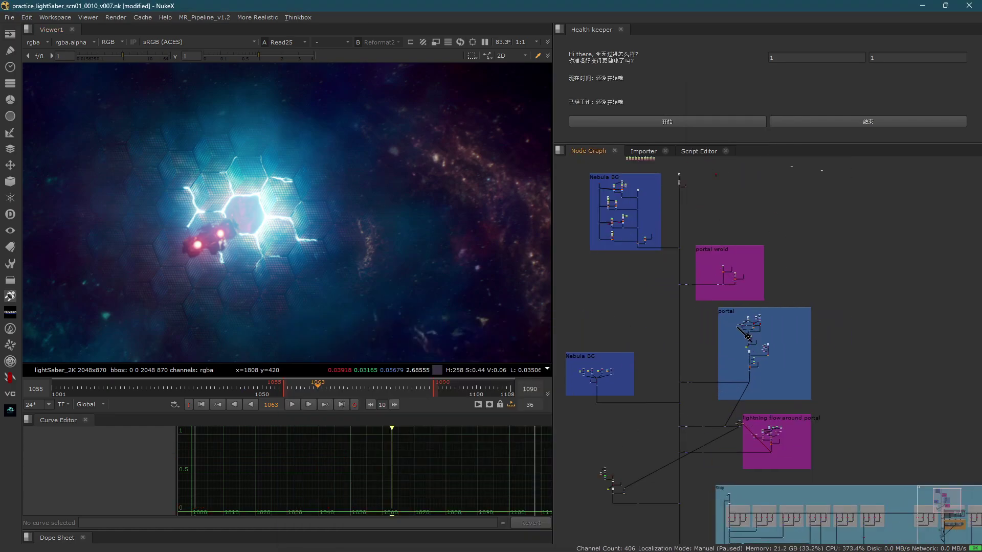
scroll(747, 337, "up", 10)
left_click_drag(686, 264, 620, 318)
key("1")
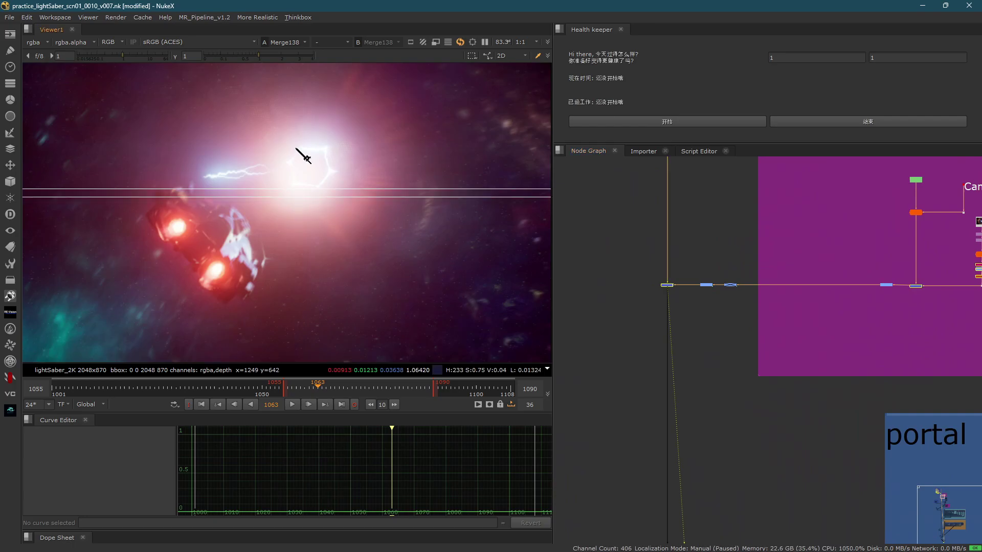
- View the output of Merge112, where the portal branch joins the main pipe
scroll(634, 250, "down", 6)
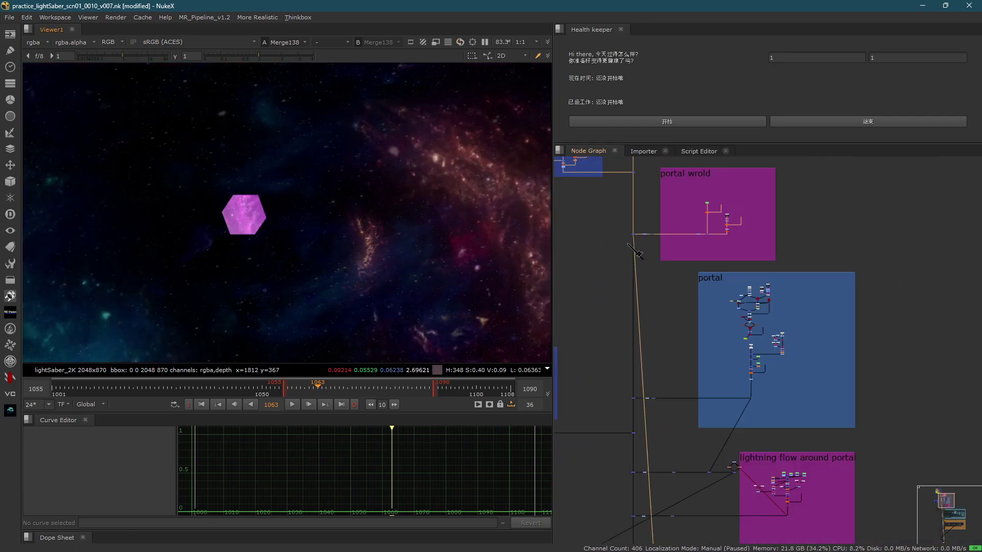
middle_click_drag(626, 401, 629, 358)
scroll(629, 357, "up", 7)
left_click_drag(621, 330, 658, 349)
key("1")
left_click(715, 413)
middle_click_drag(714, 414, 693, 322)
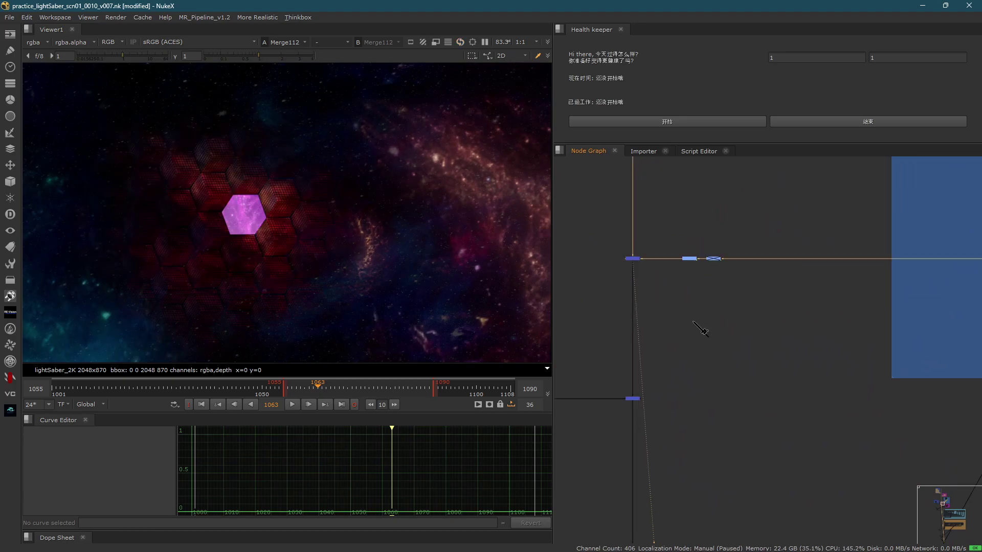
- View the outputs of Merge104 and Merge135 further down the main pipe
scroll(700, 330, "down", 3)
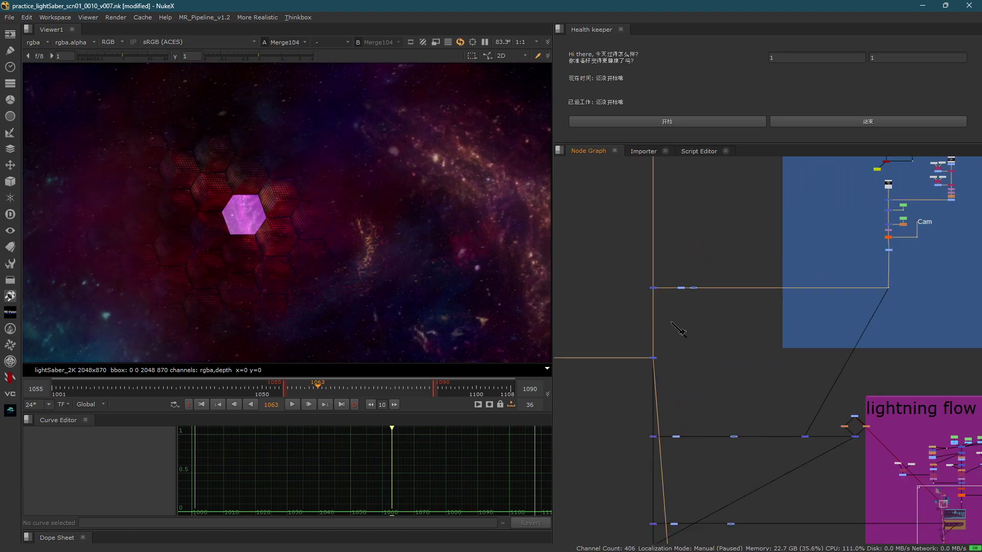
scroll(663, 362, "down", 2)
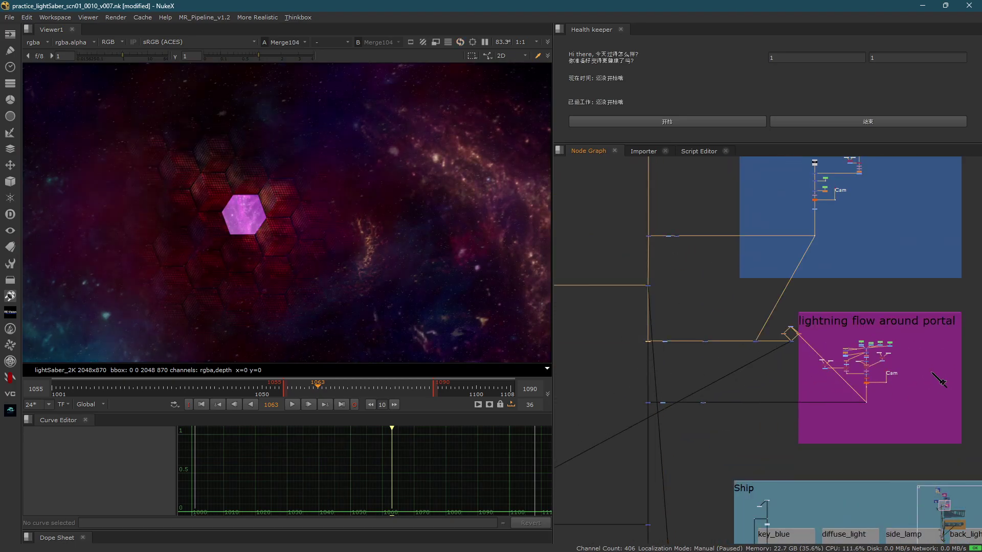
key("1")
- View the output of Merge133 inside the lightning flow around portal group
scroll(877, 377, "up", 10)
middle_click_drag(862, 365, 787, 304)
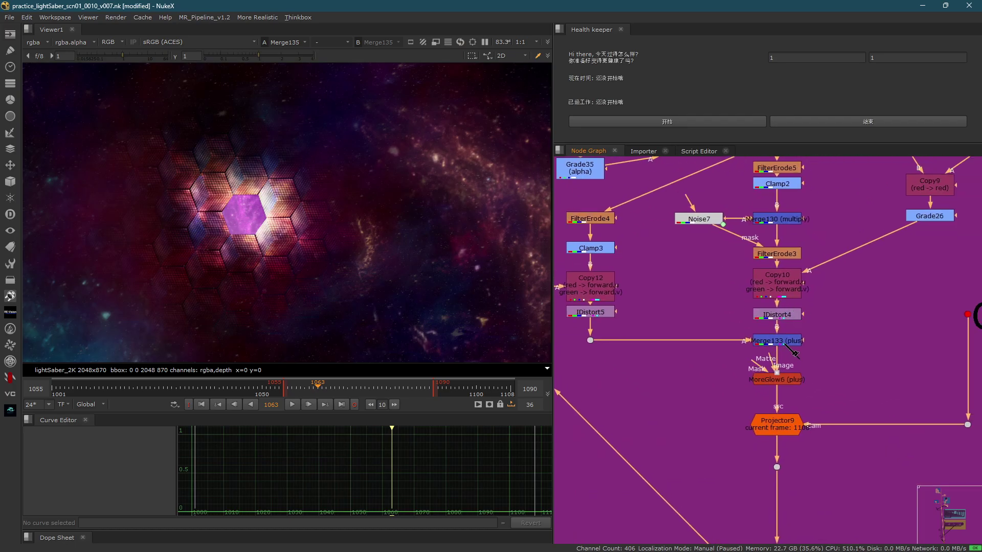
left_click(785, 342)
key("1")
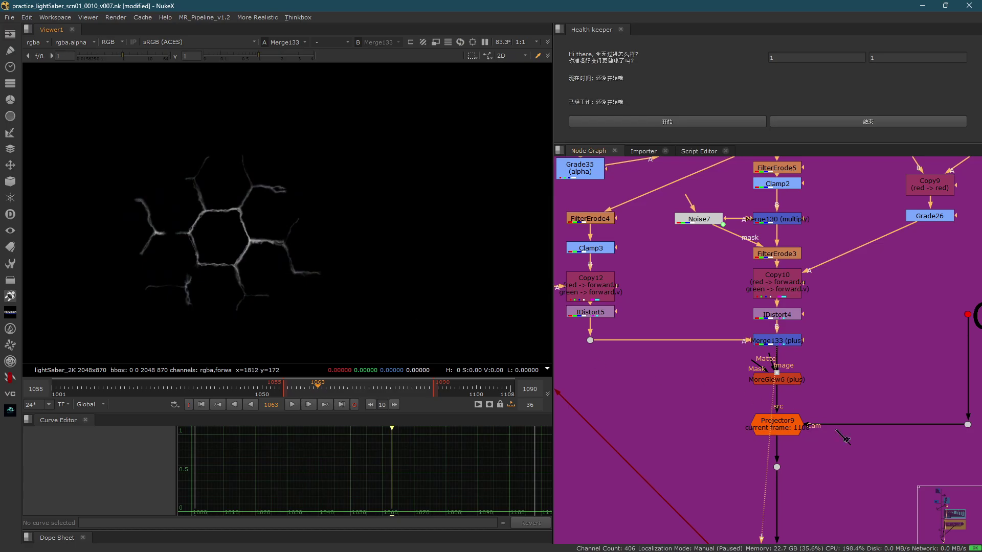
- Link the Grade gain of MoreGlow6 to the DataBase lightningColor parameter on all channels
left_click(791, 381)
key("1")
double_click(792, 381)
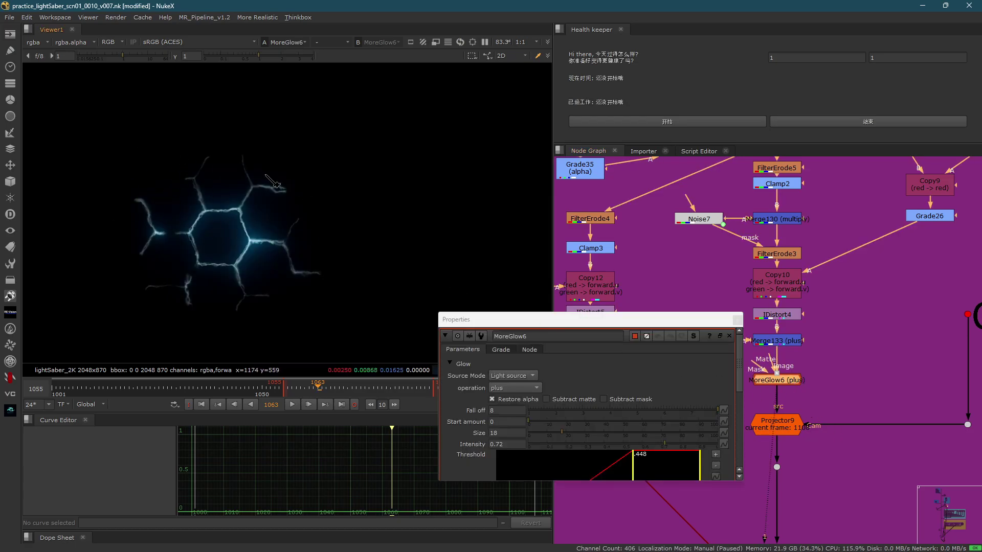
left_click(502, 350)
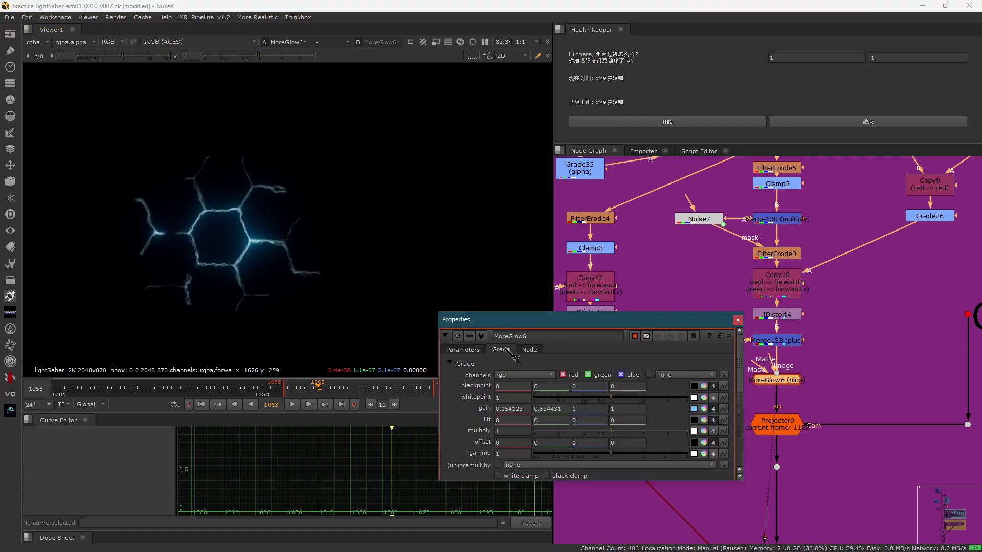
left_click(723, 409)
mouse_move(767, 407)
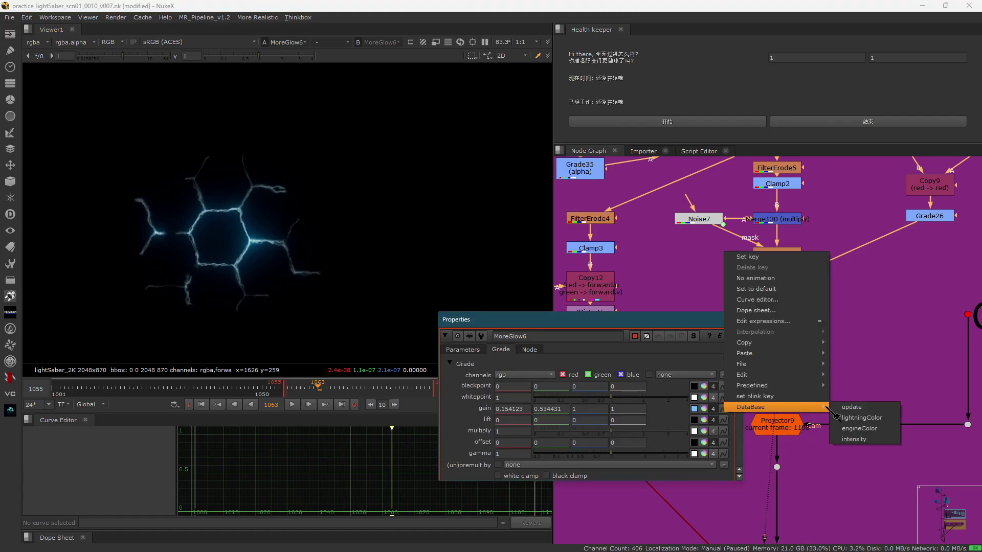
left_click(868, 418)
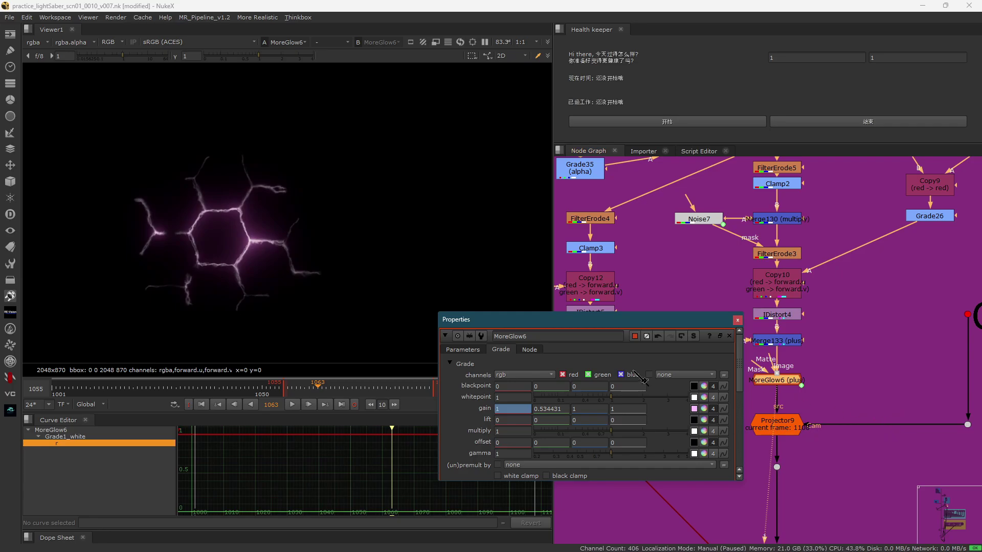
left_click(712, 409)
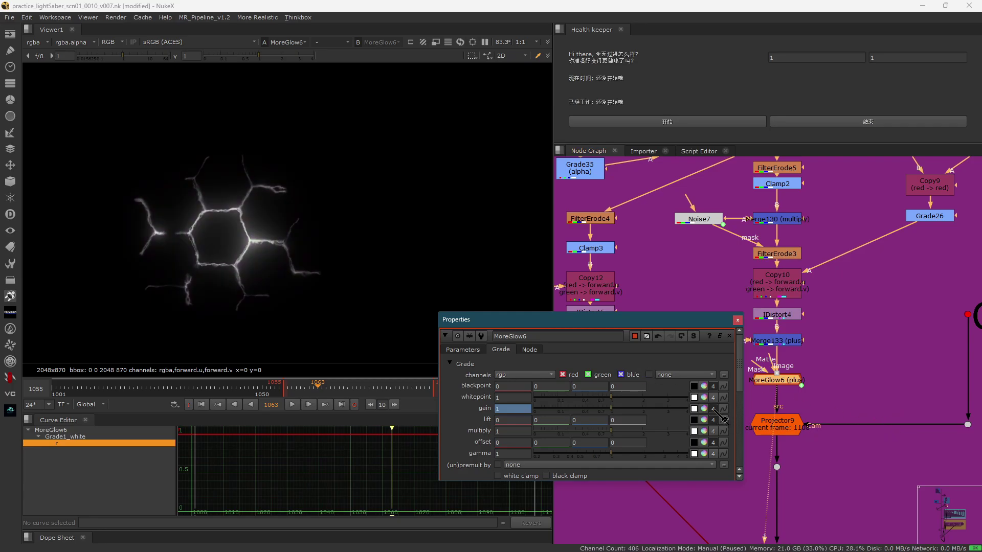
left_click(712, 409)
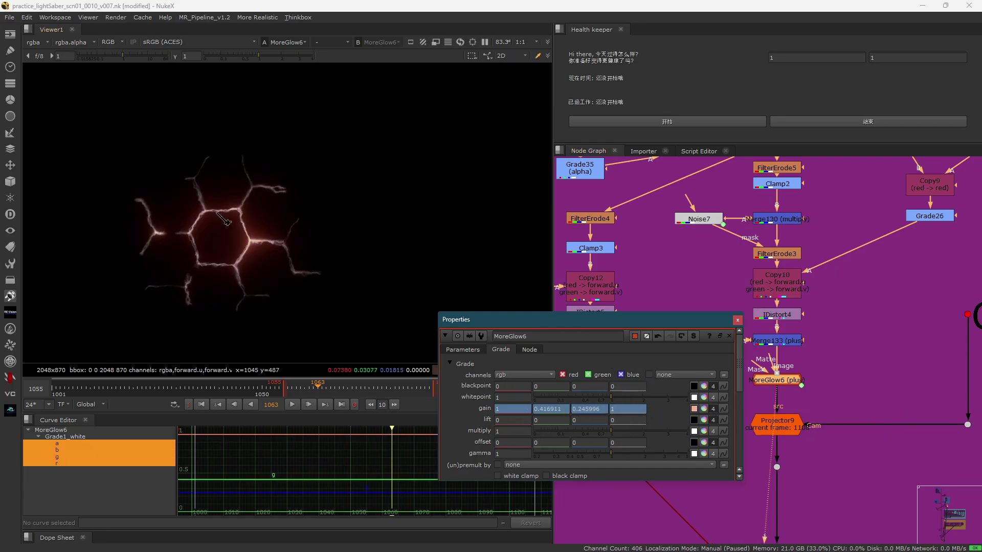
left_click_drag(123, 147, 425, 340)
left_click_drag(95, 130, 276, 264)
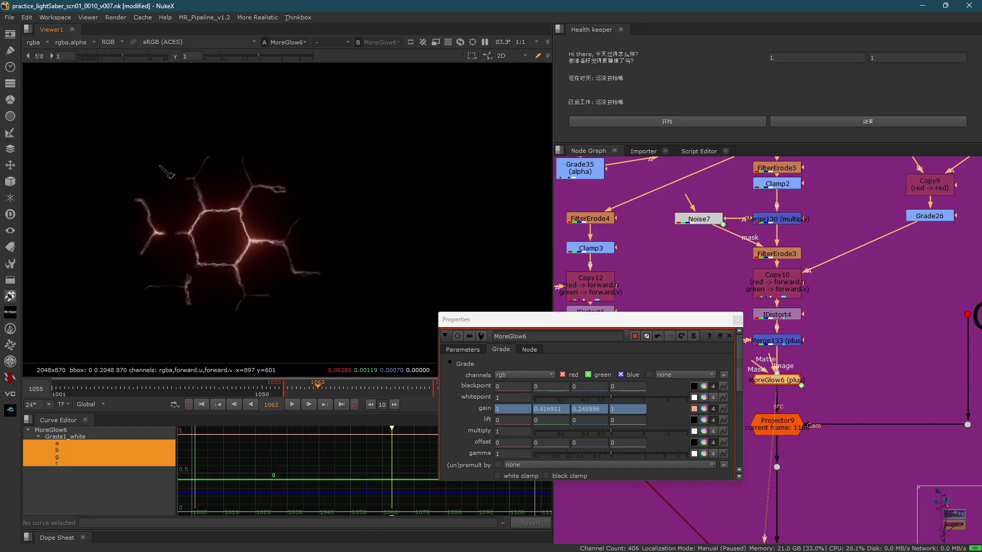
left_click(818, 169)
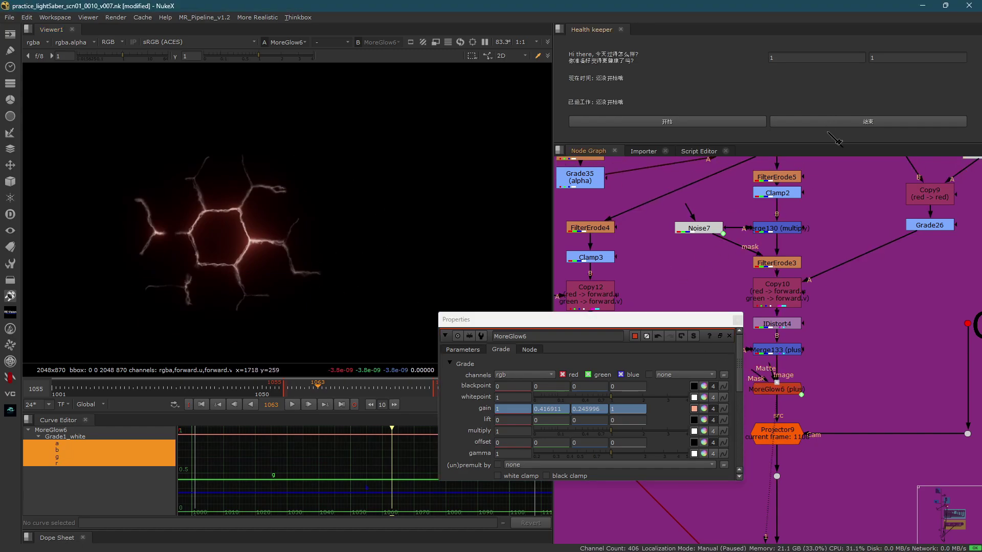
left_click(729, 336)
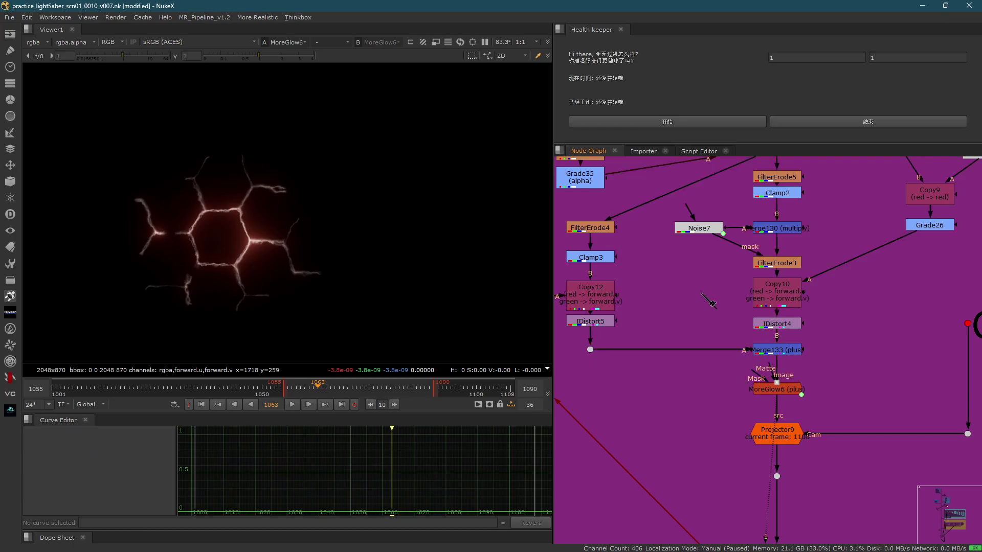
- View the output of Merge134 beside the lightning flow around portal group
key("f")
scroll(706, 291, "up", 8)
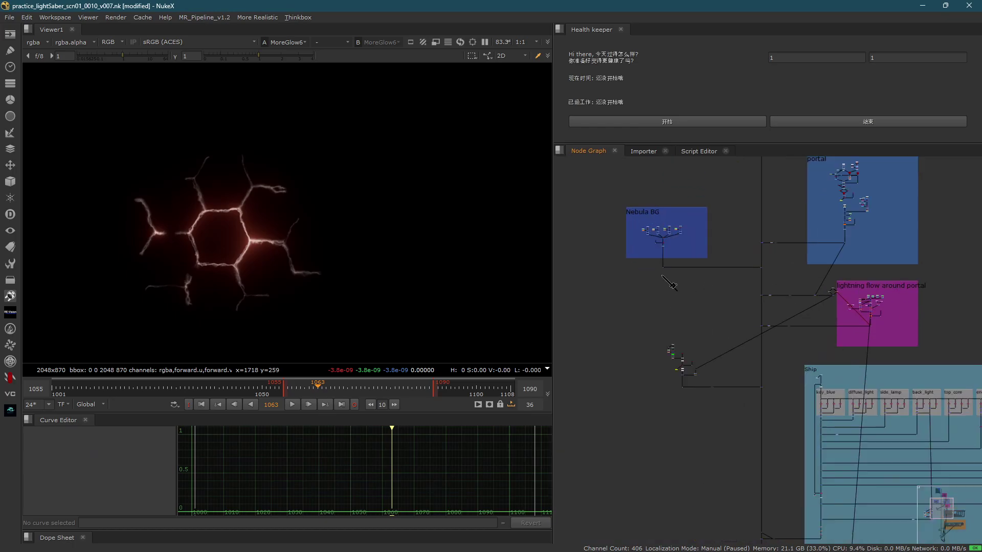
scroll(697, 348, "up", 3)
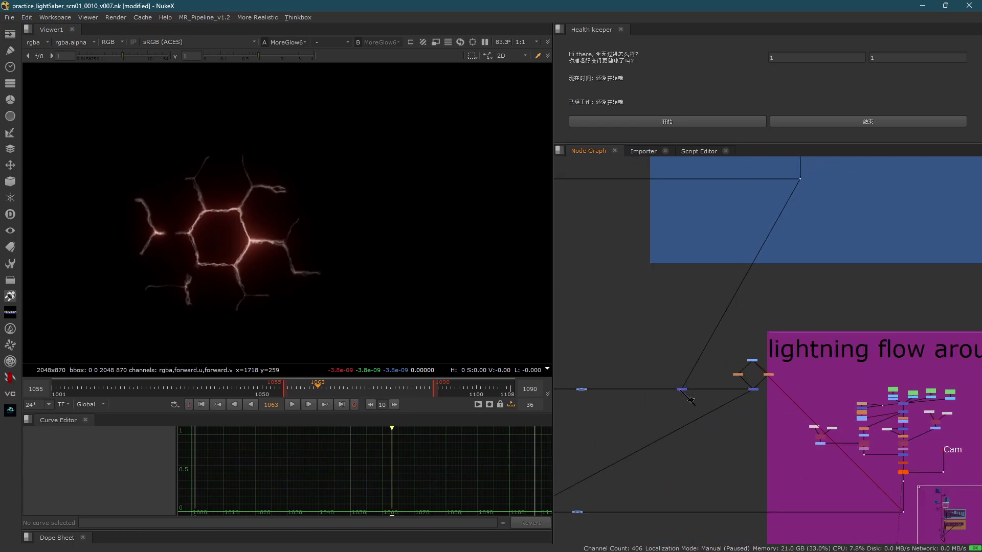
left_click(680, 389)
key("1")
middle_click_drag(745, 423, 904, 310)
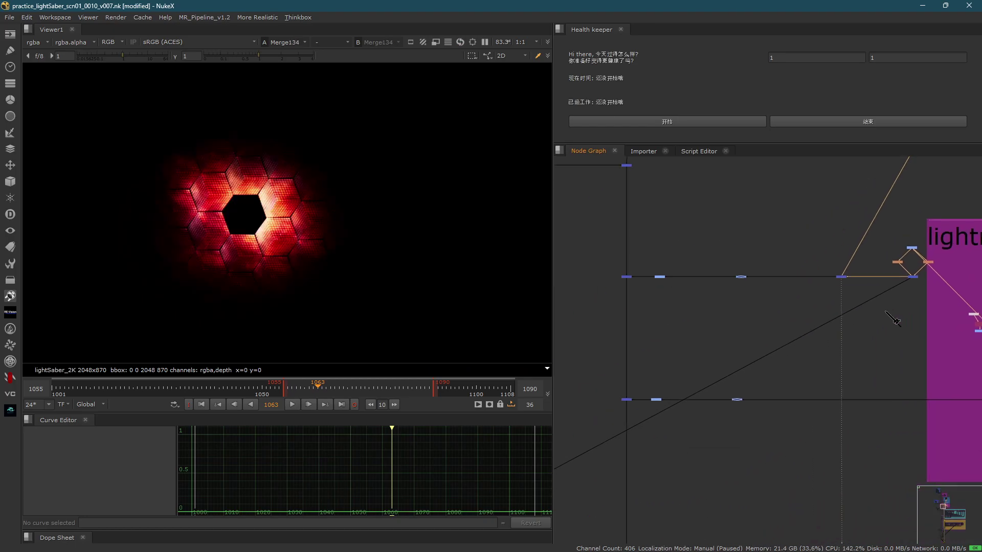
- Try a green lightningColor of about 0.215, 1, 0.226 in the DataBase node, and undo it
middle_click(761, 321)
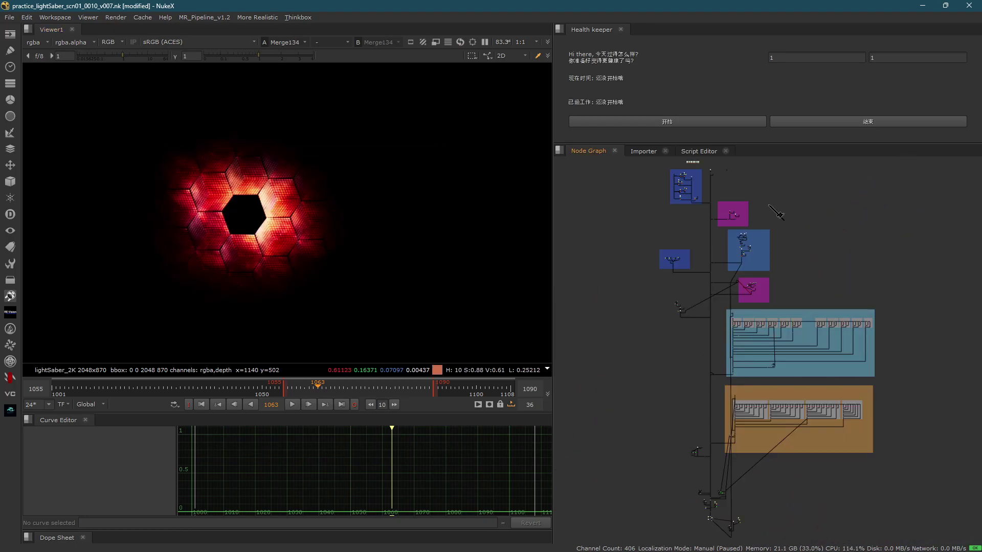
scroll(757, 191, "up", 6)
scroll(761, 335, "up", 3)
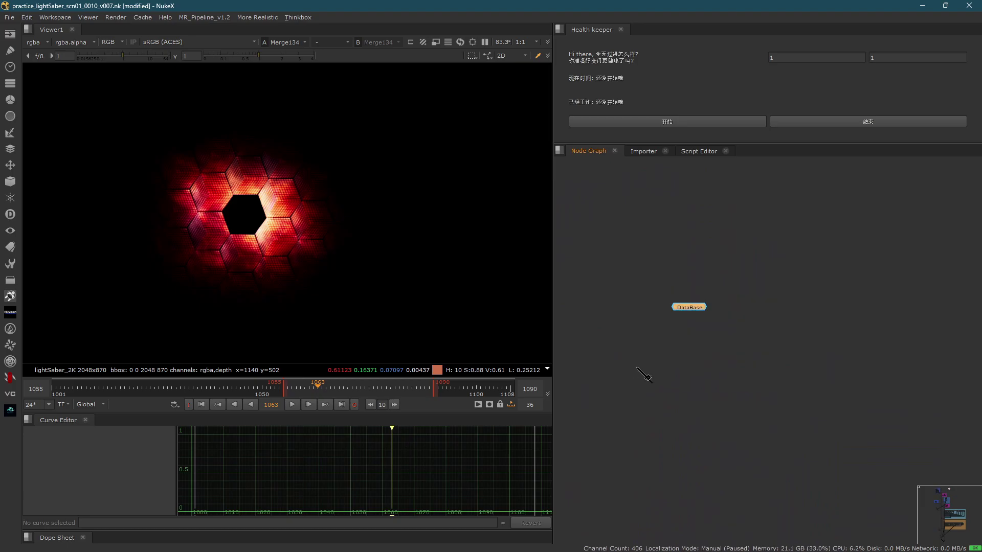
double_click(690, 307)
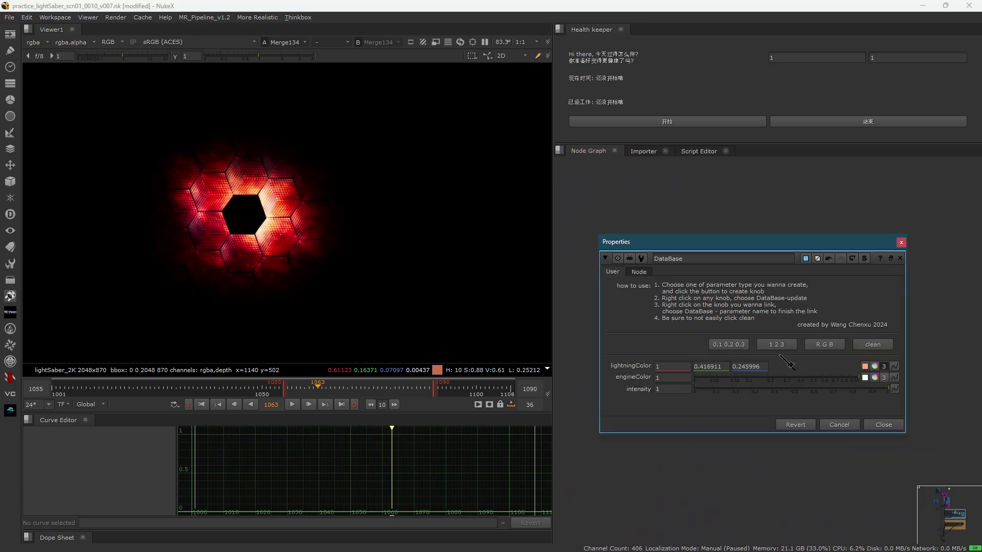
left_click(875, 366)
left_click_drag(725, 273, 722, 265)
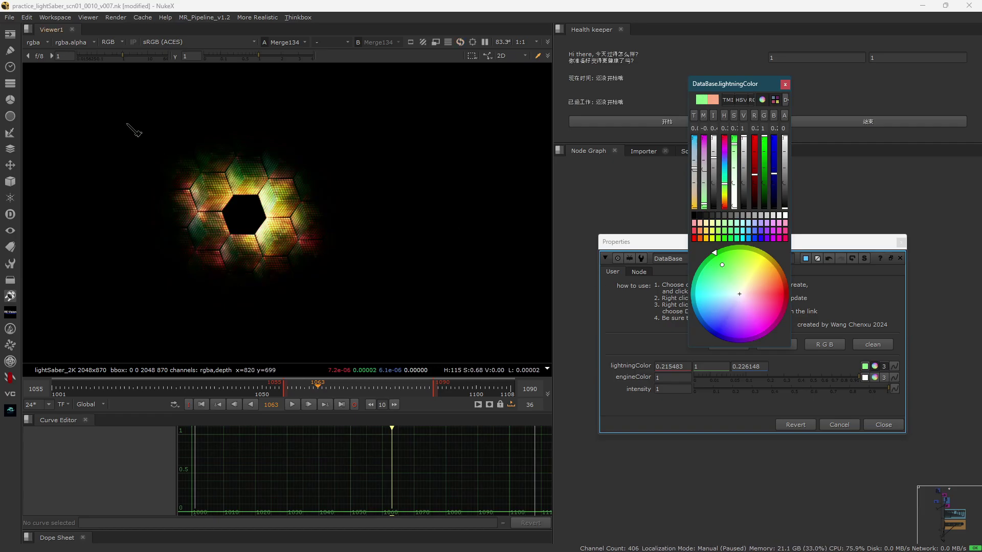
left_click_drag(126, 124, 366, 307)
left_click_drag(212, 206, 312, 256)
left_click_drag(214, 136, 355, 292)
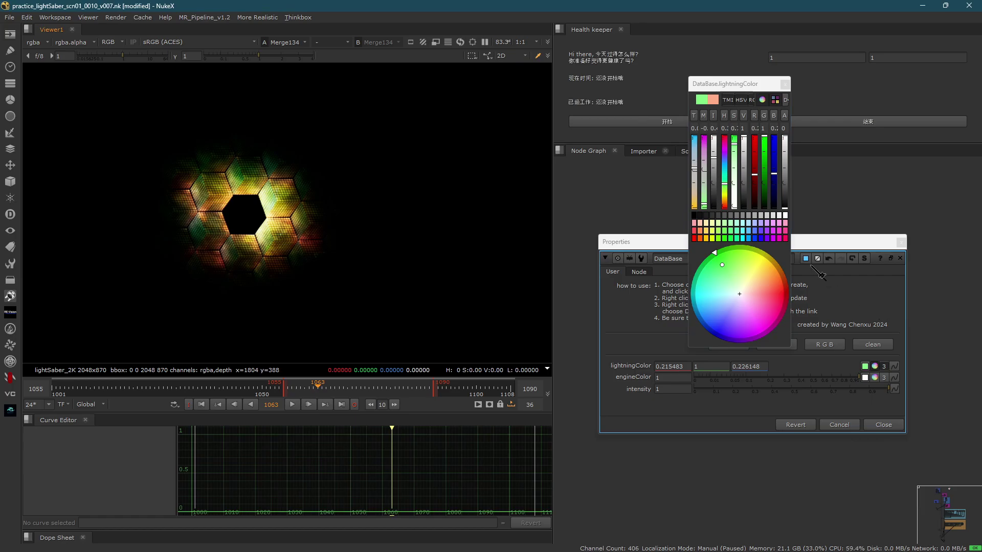
left_click(844, 278)
key("ctrl+z")
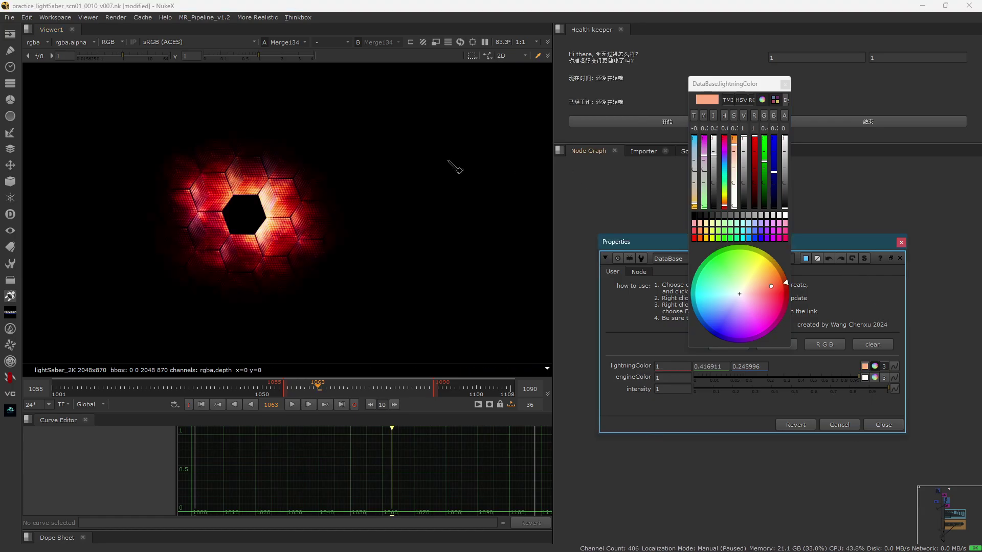
left_click(901, 242)
- View the output of Merge135 on the main pipe below the portal branch
key("f")
scroll(708, 335, "up", 10)
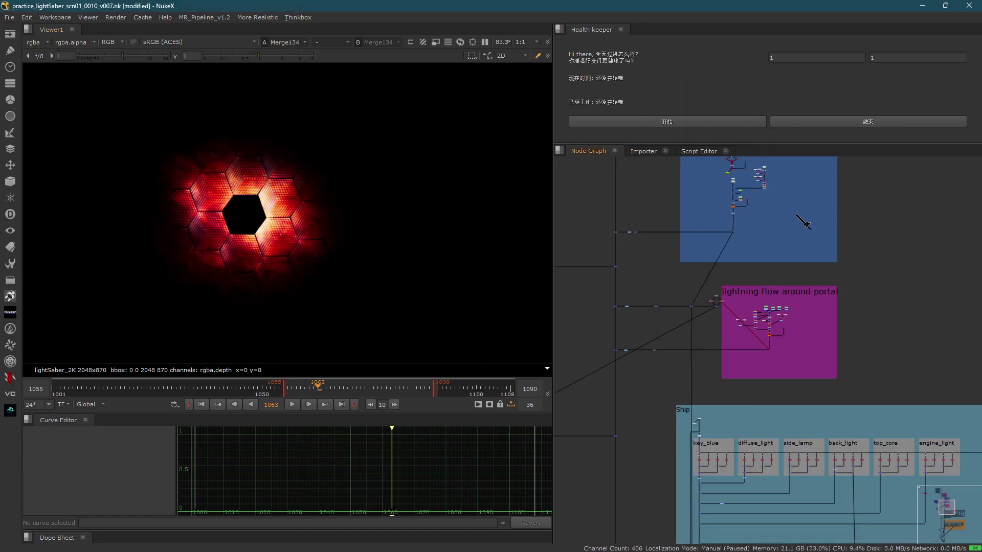
left_click_drag(634, 356, 636, 357)
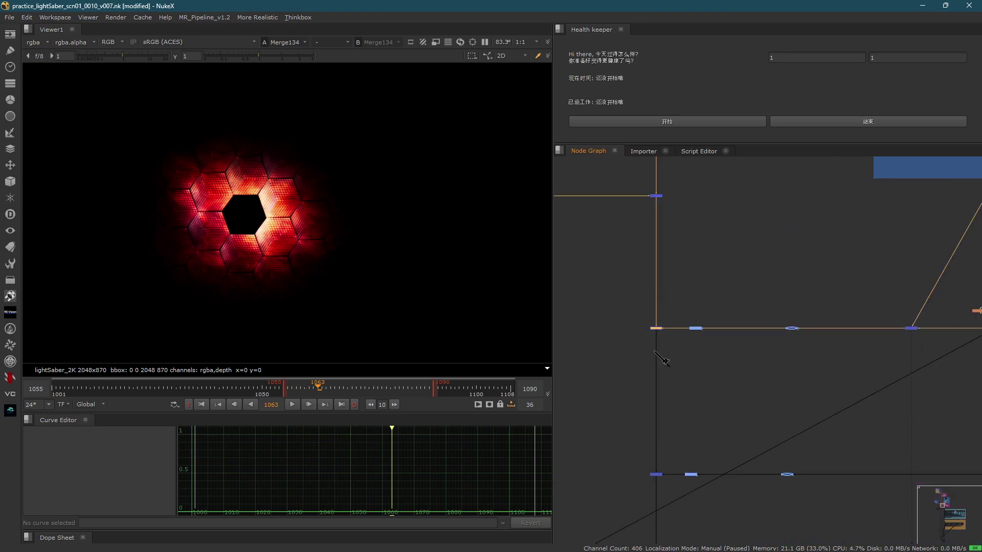
key("1")
left_click(678, 470)
left_click_drag(675, 468, 647, 517)
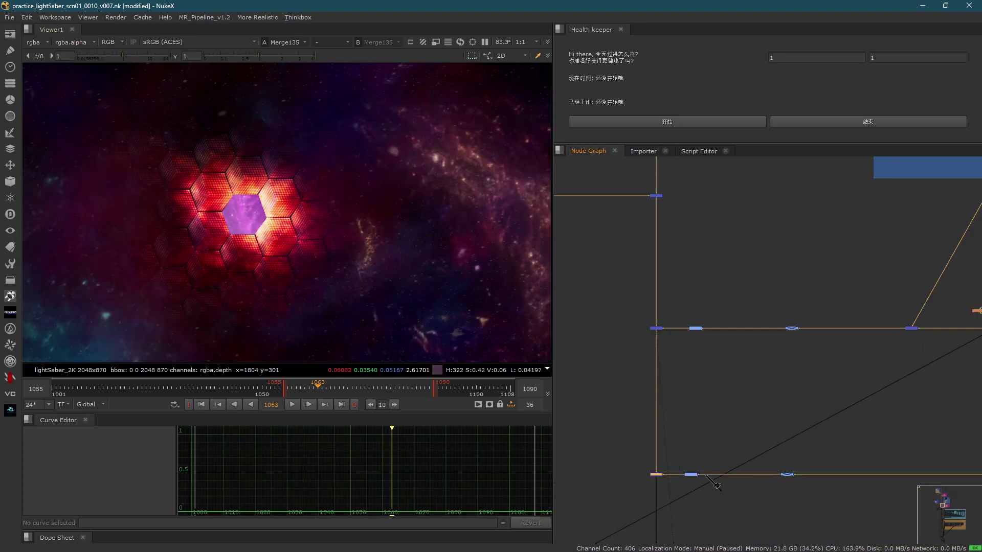
key("1")
- View the output of Multiply21 on the foreground nebula branch
middle_click_drag(710, 475, 699, 326)
scroll(709, 308, "down", 3)
scroll(806, 337, "down", 2)
middle_click_drag(663, 404, 792, 287)
left_click_drag(788, 279, 707, 328)
key("1")
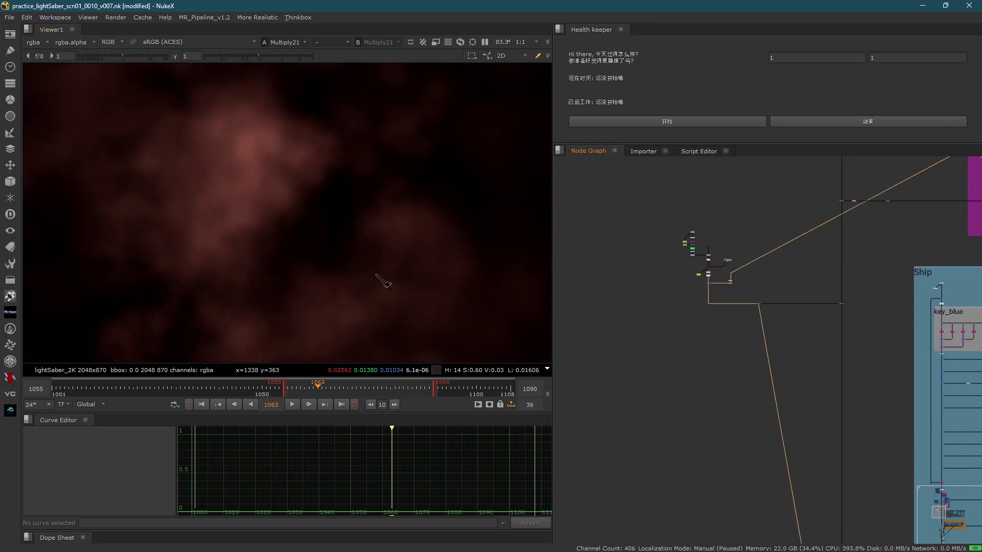
- View the output of Dot288, which feeds the glow into the foreground nebula branch
scroll(731, 283, "up", 5)
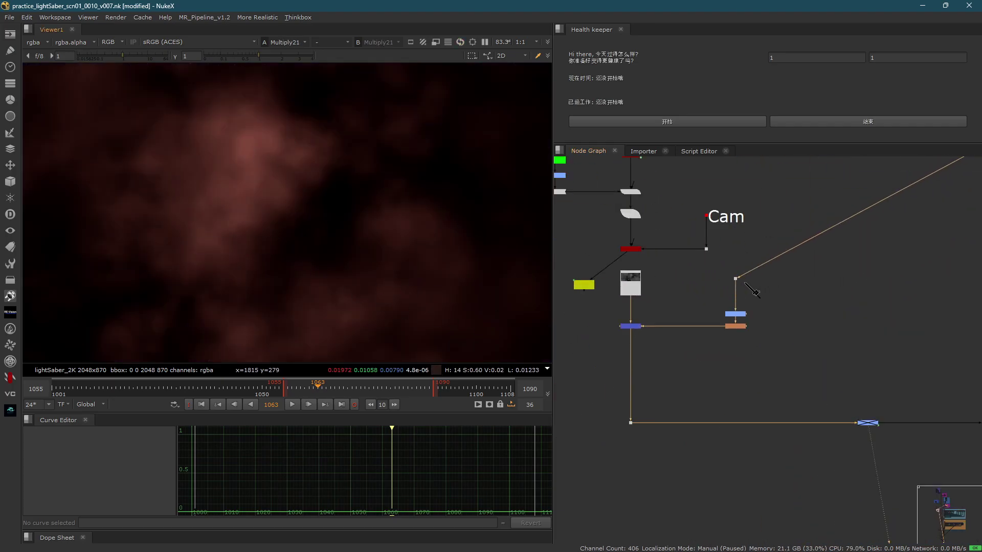
key("1")
scroll(711, 308, "up", 4)
middle_click_drag(558, 312, 748, 334)
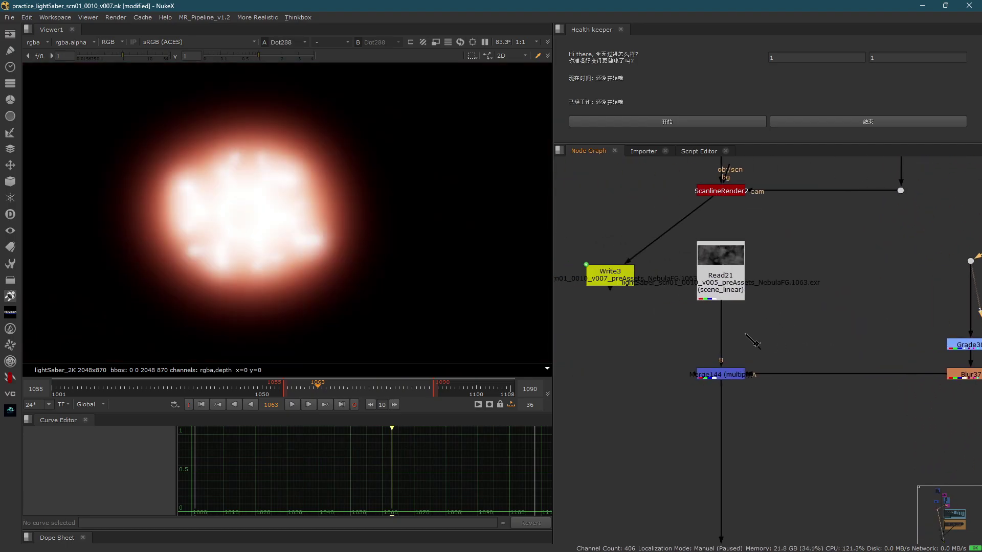
- Compare the outputs of Read21 and Merge144 on the foreground nebula branch
left_click(735, 269)
key("1")
left_click(718, 374)
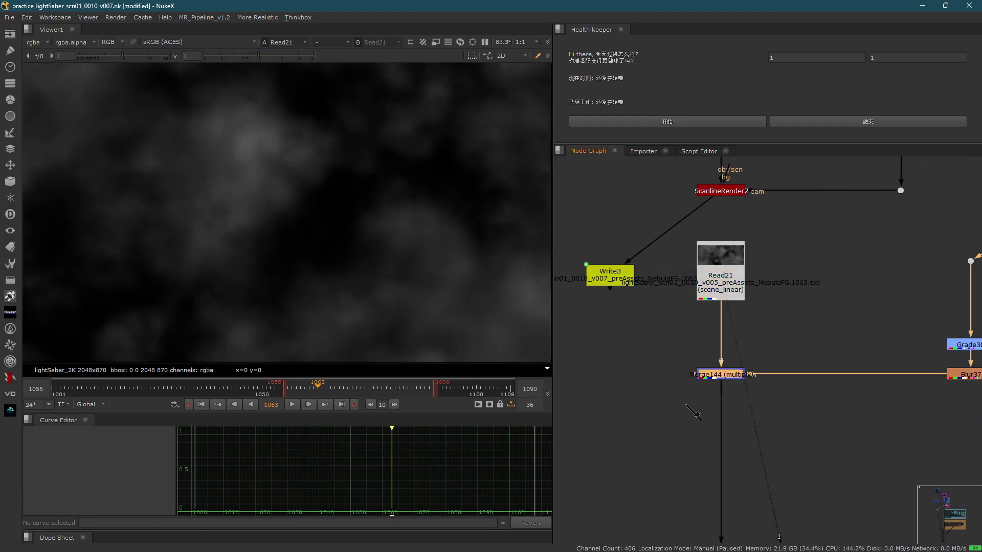
key("1")
key("f")
- Trace the glow input of Grade38 back to its source nodes beside the lightning flow around portal group
scroll(731, 307, "down", 5)
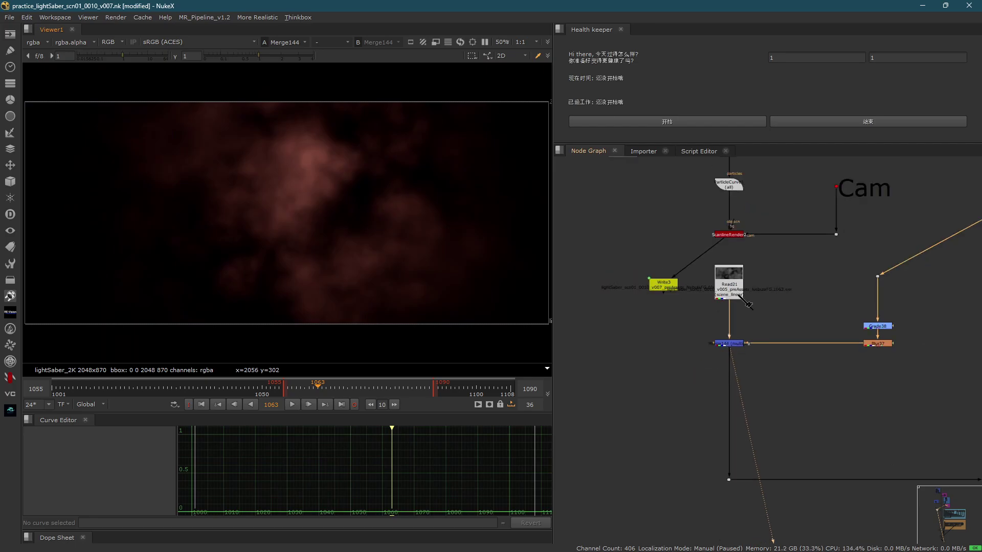
scroll(721, 300, "down", 1)
middle_click_drag(847, 310, 674, 358)
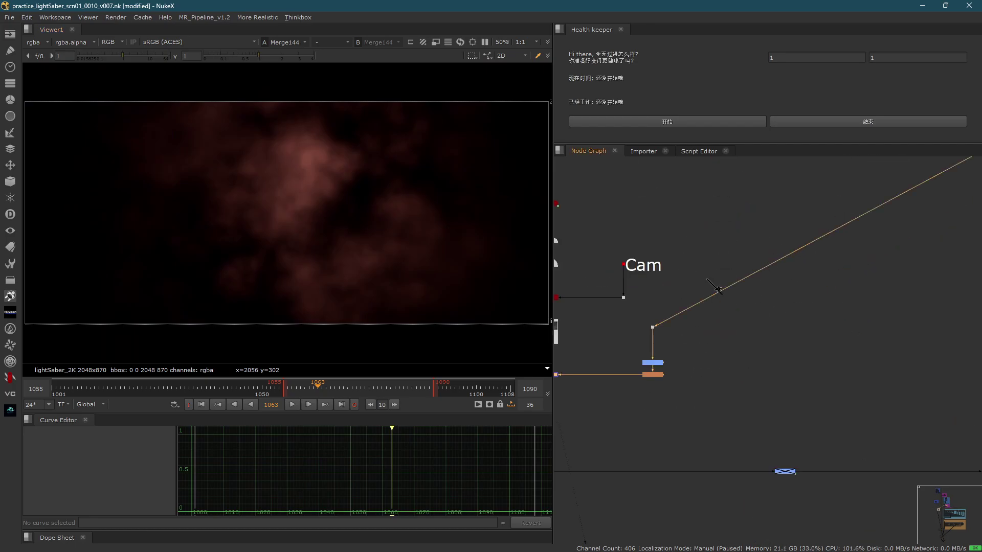
scroll(790, 300, "down", 2)
middle_click_drag(832, 264, 709, 342)
scroll(710, 342, "down", 3)
middle_click_drag(912, 213, 560, 363)
scroll(561, 363, "down", 2)
scroll(761, 277, "up", 6)
left_click(664, 311)
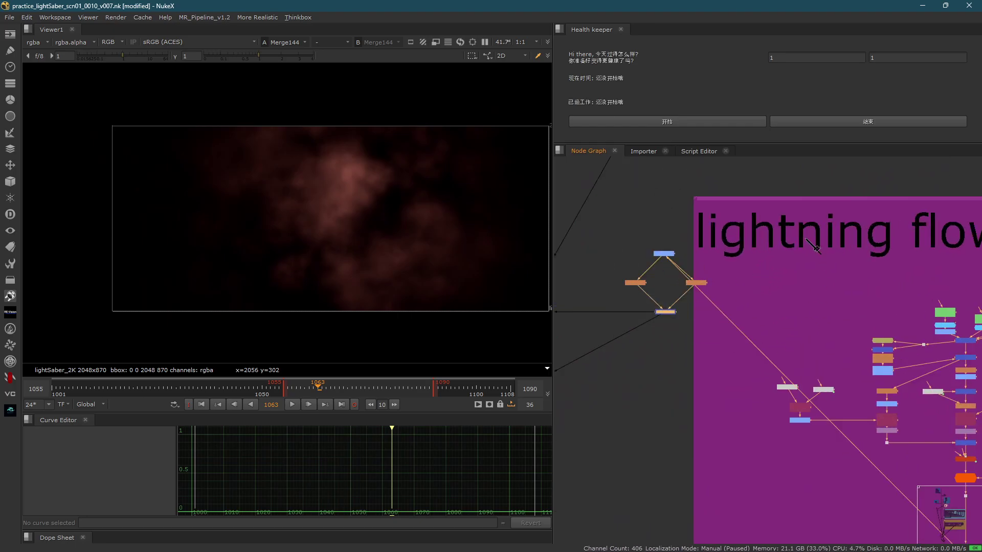
- View the output of Merge47, where the Ship branch joins the main pipe
scroll(716, 283, "down", 8)
scroll(694, 420, "up", 8)
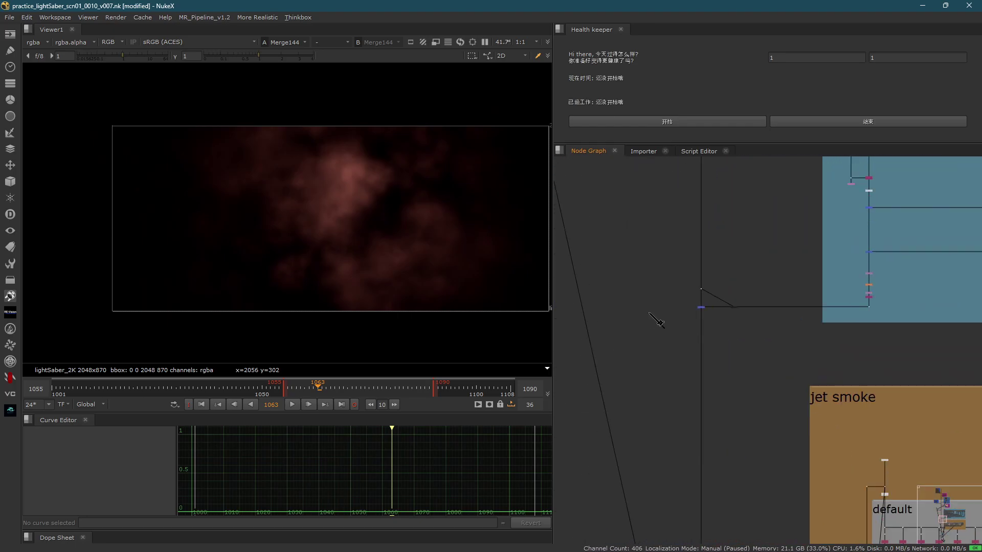
scroll(708, 298, "down", 7)
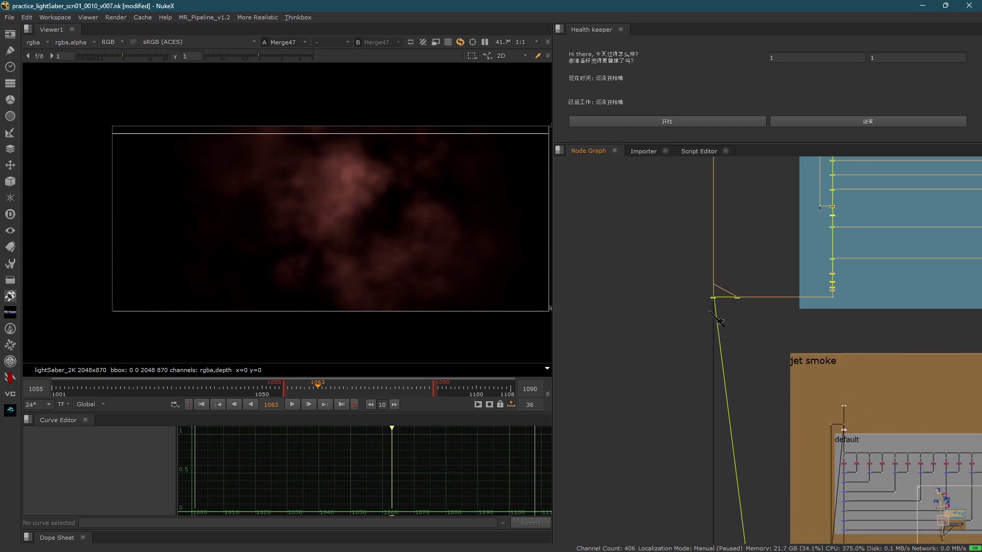
- Move Multiply29 up closer to Merge3 in the Ship group
middle_click_drag(825, 224, 649, 463)
scroll(634, 332, "up", 8)
scroll(645, 363, "up", 4)
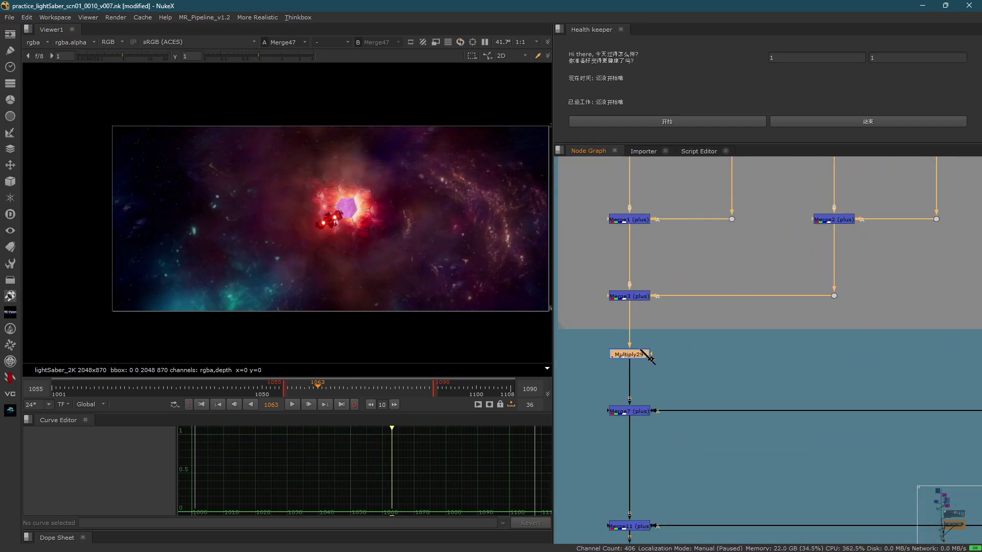
left_click(640, 338)
key("Tab")
type("m")
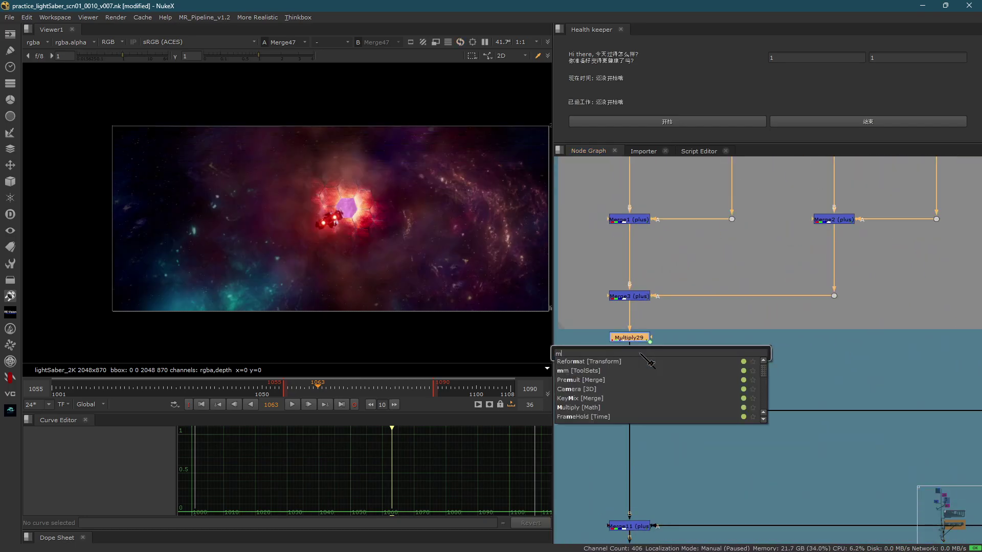
left_click(734, 339)
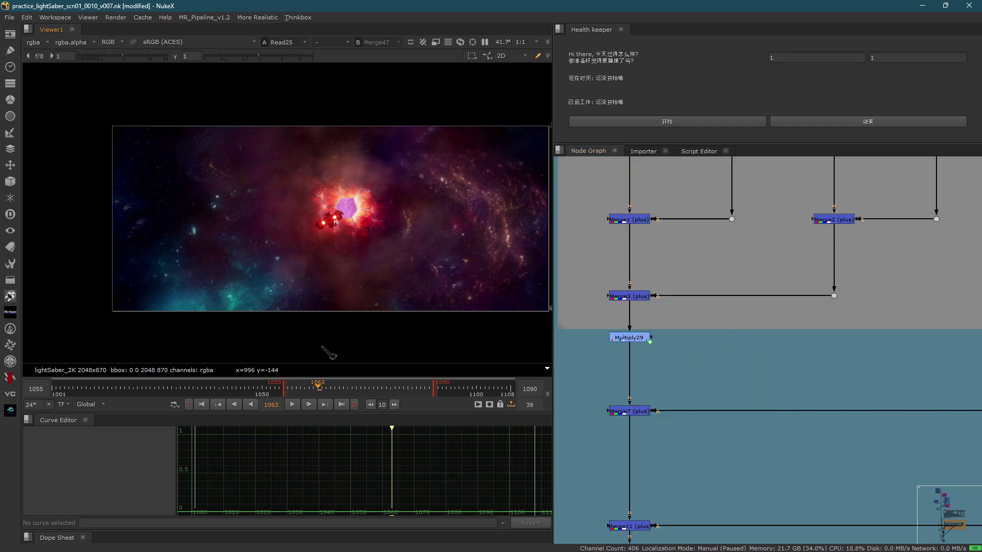
- View the Read25 render at frame 1050 and examine the ship's engine glow
key("2")
left_click(245, 387)
left_click_drag(254, 396, 272, 400)
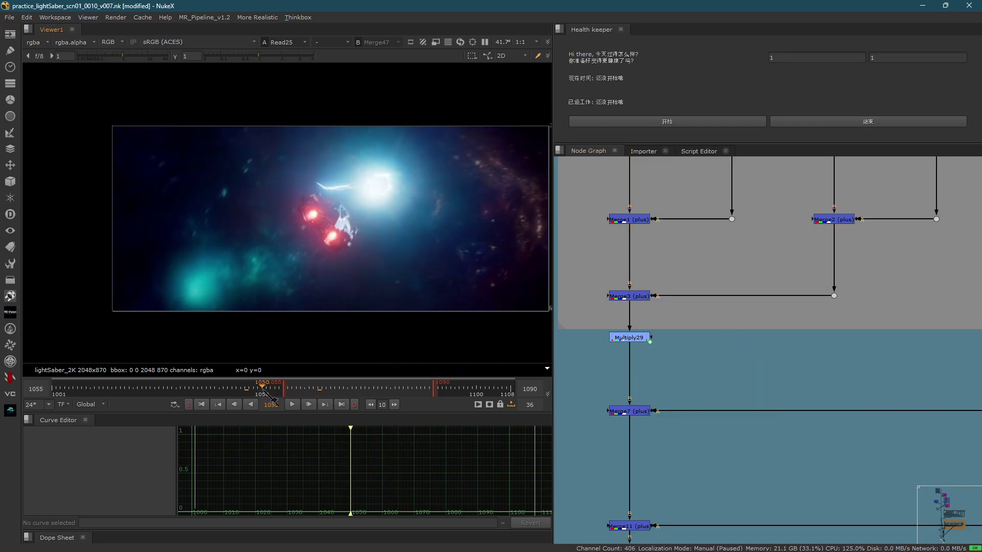
scroll(339, 186, "up", 3)
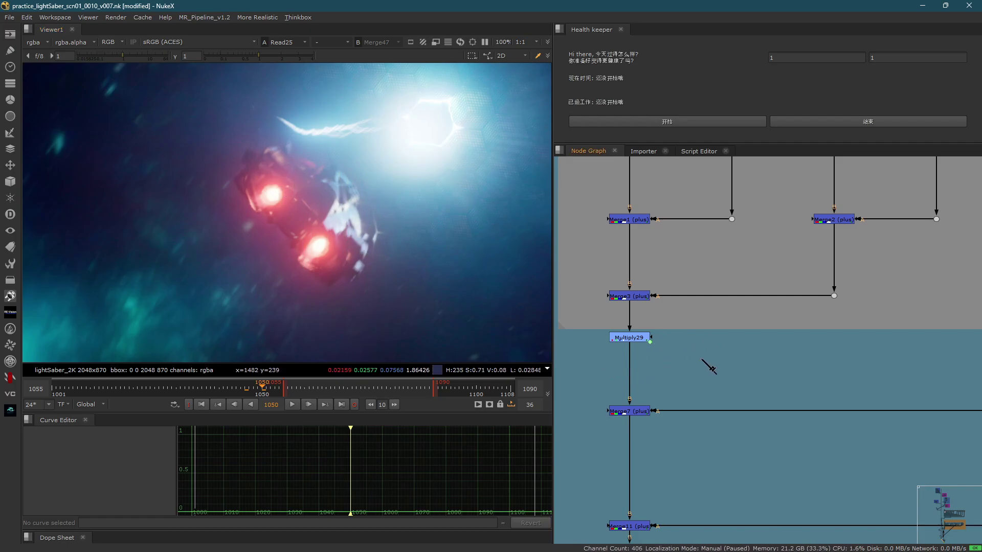
- View Merge47's output and insert a Multiply node into the pipe between Multiply29 and Merge7
key("1")
scroll(589, 345, "up", 3)
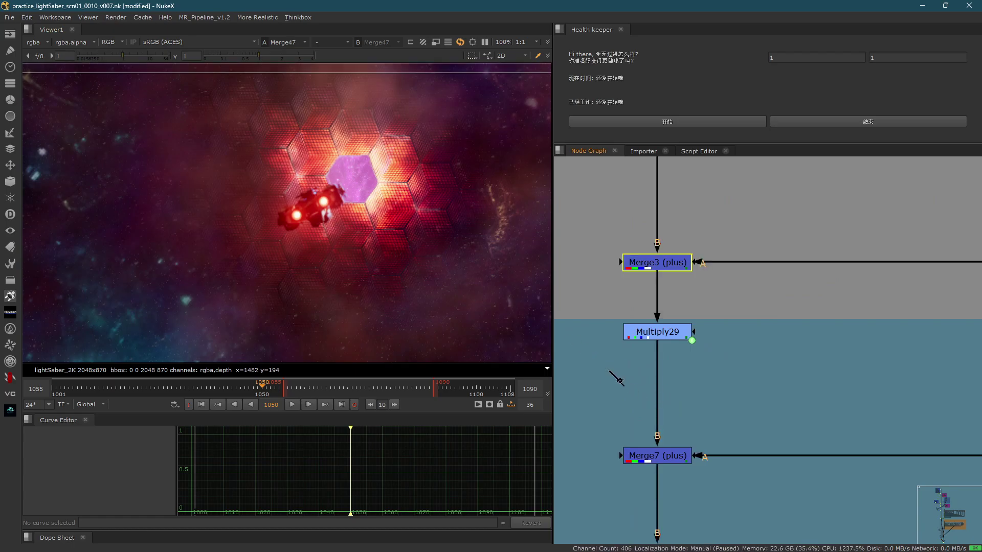
key("Tab")
type("mult")
key("Return")
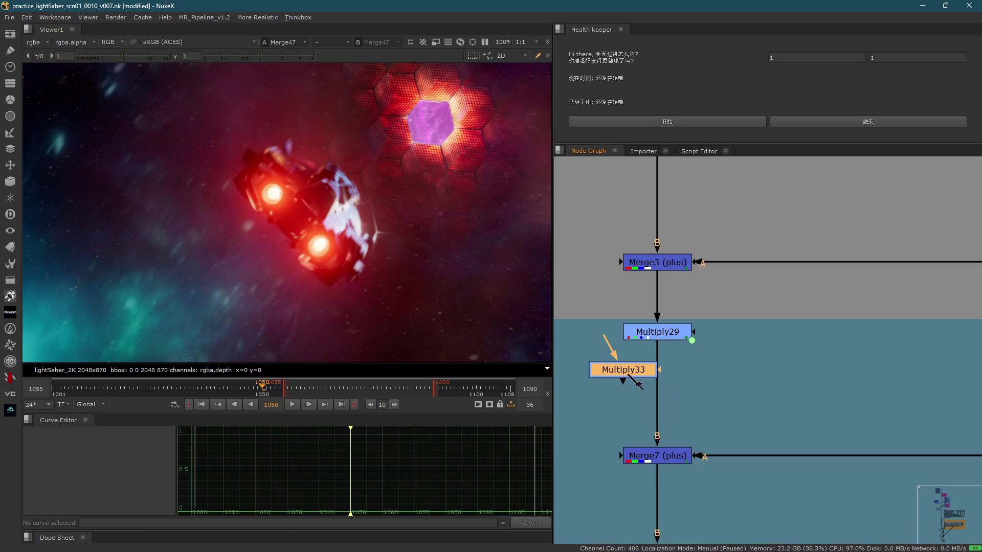
left_click(696, 385)
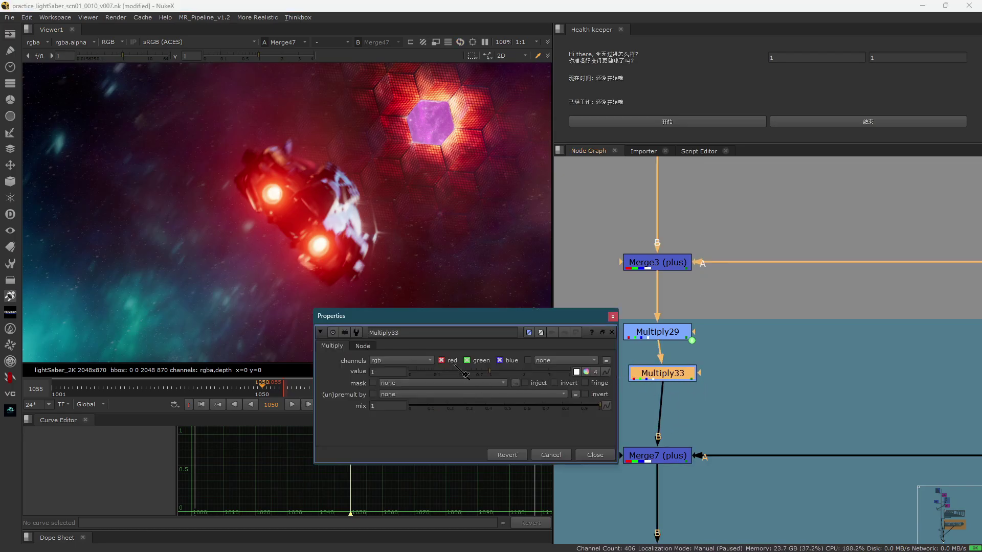
- Link the value of Multiply33 to the DataBase lightningColor parameter and align the node beneath Multiply29
left_click(606, 373)
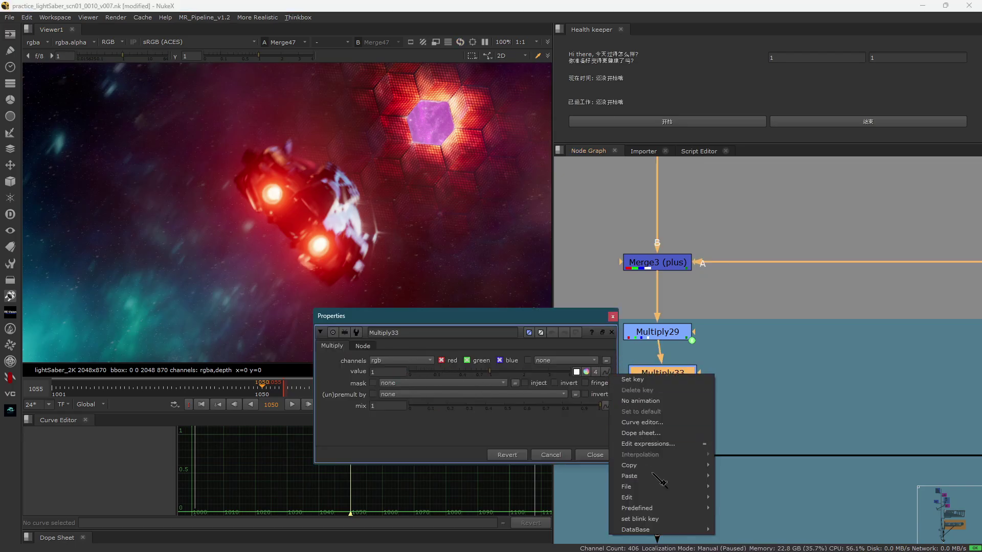
mouse_move(665, 529)
left_click(746, 526)
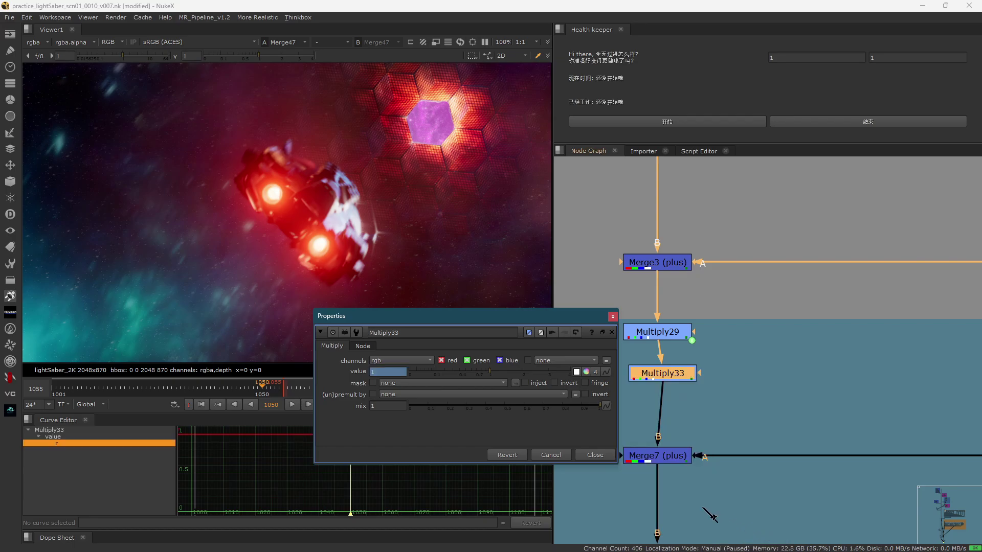
left_click(596, 372)
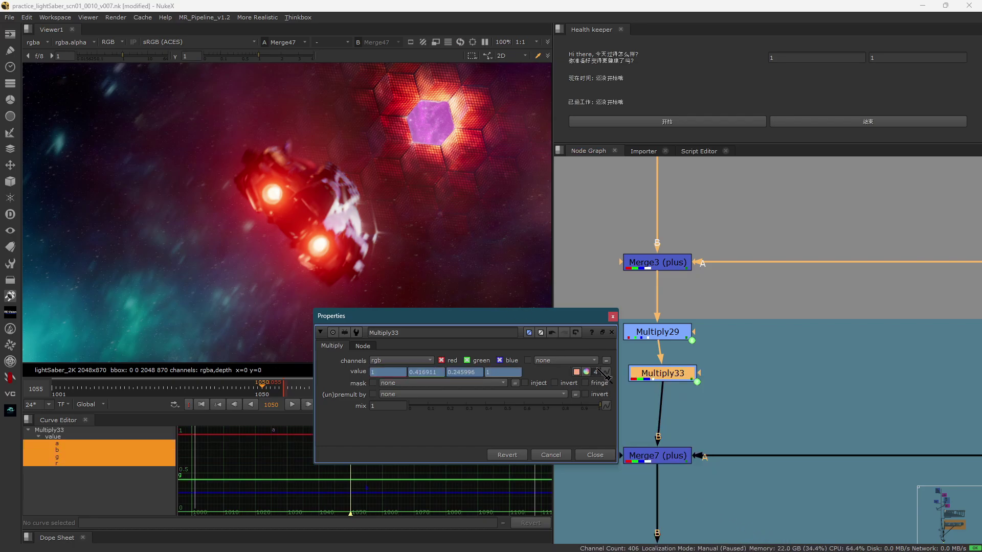
left_click_drag(648, 375, 644, 381)
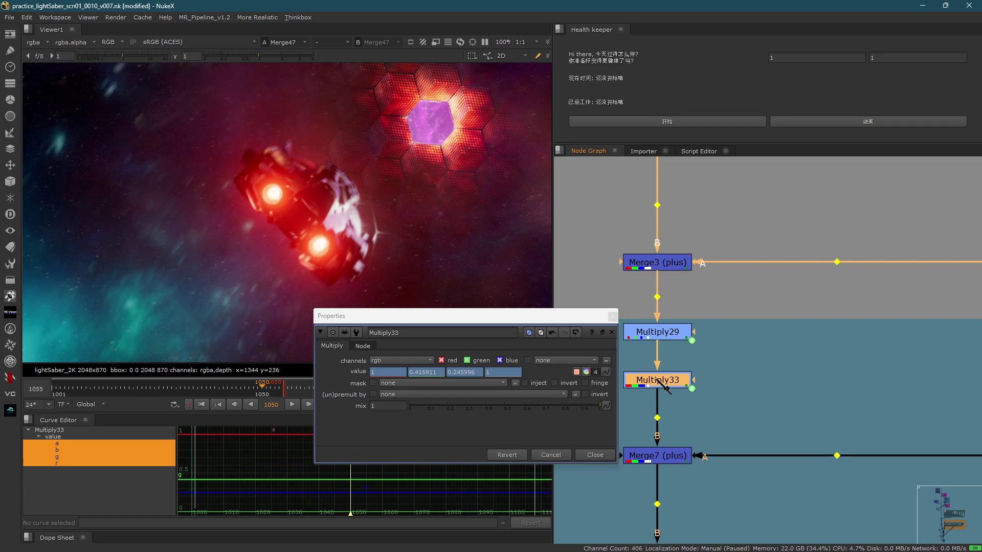
- Place a copy of the linked Multiply33 node on the Multiply30 branch, between Multiply30 and its merge into the main pipe
scroll(641, 267, "down", 8)
middle_click_drag(769, 368, 733, 341)
scroll(741, 348, "up", 3)
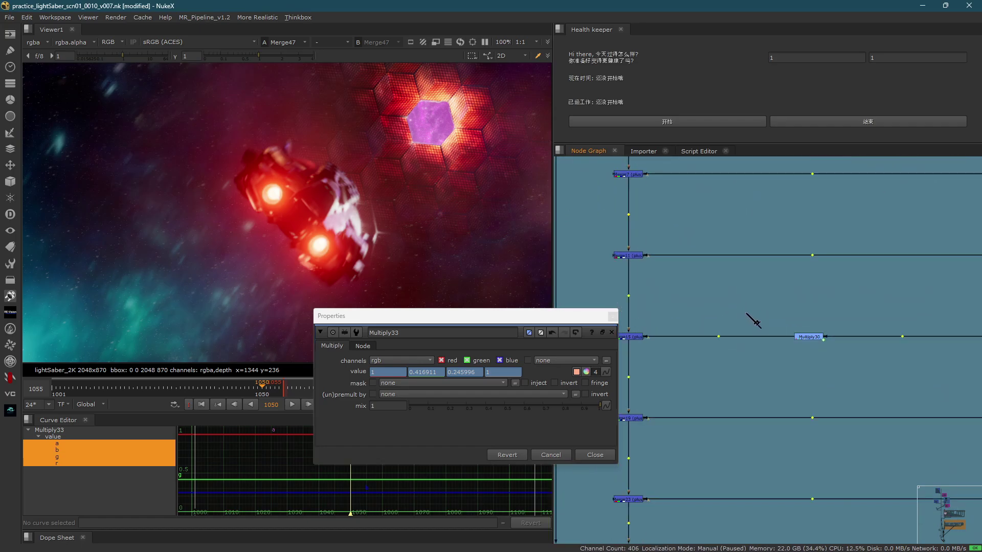
left_click_drag(746, 309, 767, 336)
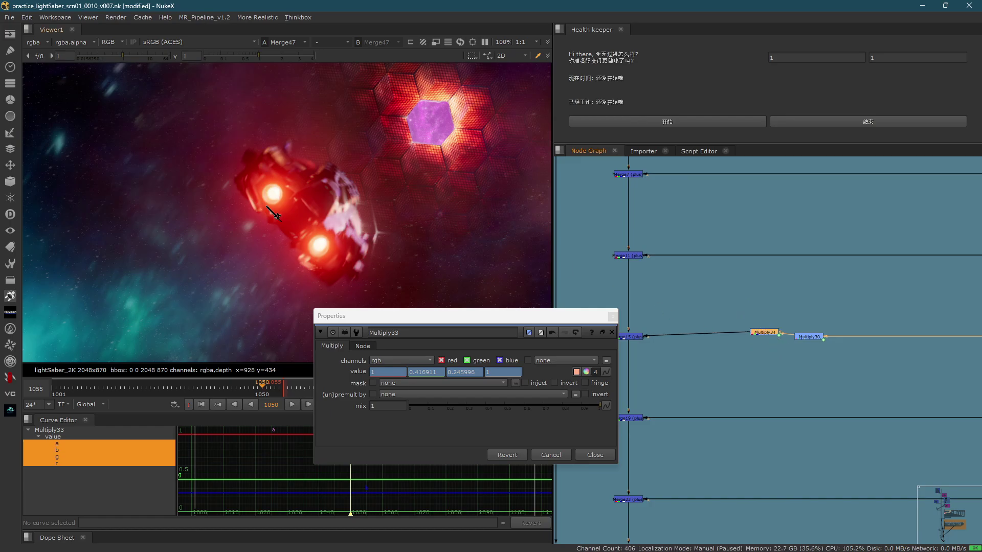
- Examine the ship's lighting up close, close the Multiply33 properties and view the output of Multiply29
scroll(276, 215, "up", 4)
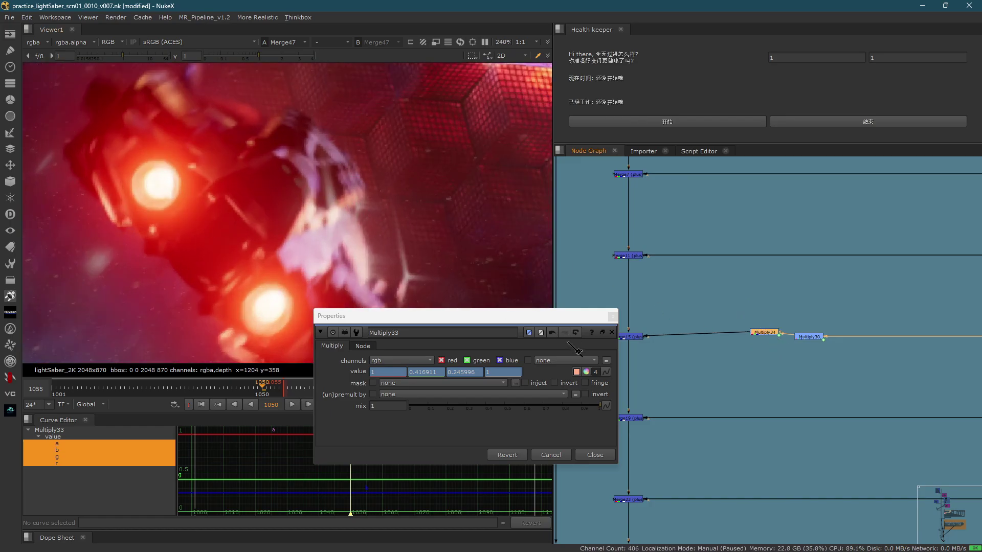
left_click(568, 342)
key("Escape")
scroll(743, 409, "down", 5)
scroll(711, 304, "up", 6)
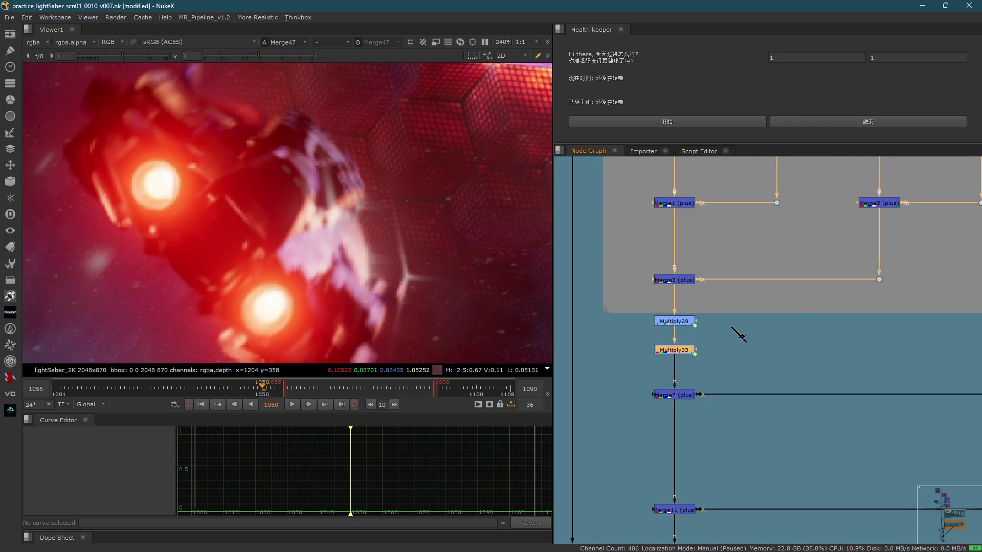
left_click_drag(725, 284, 626, 335)
key("1")
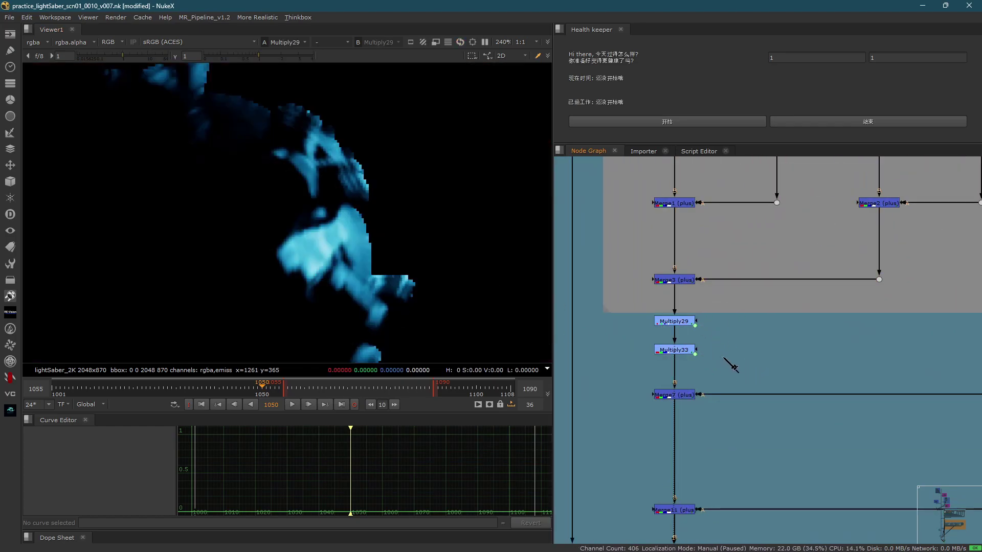
- Add a Grade node beside Multiply33 and connect its input to Multiply29
key("g")
left_click_drag(483, 294, 384, 335)
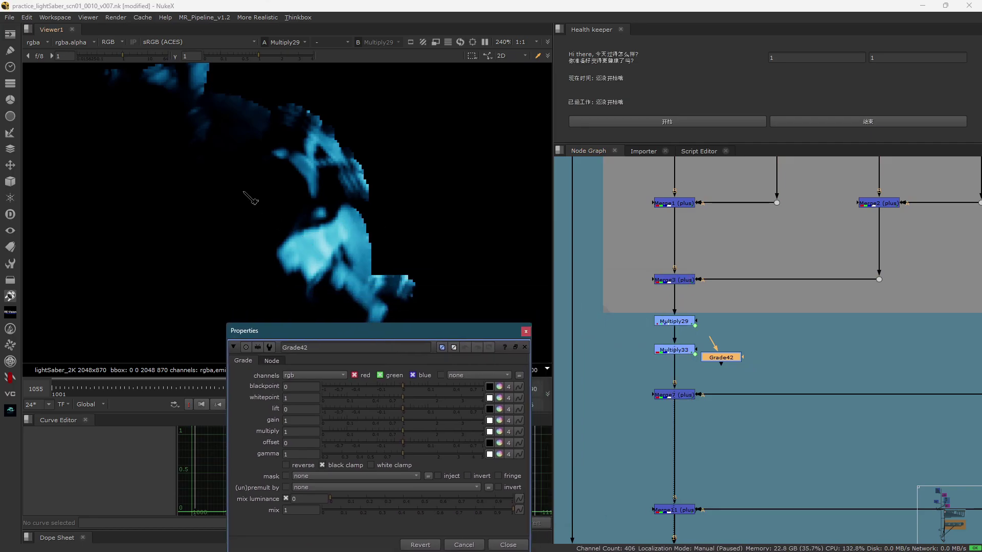
scroll(252, 197, "down", 4)
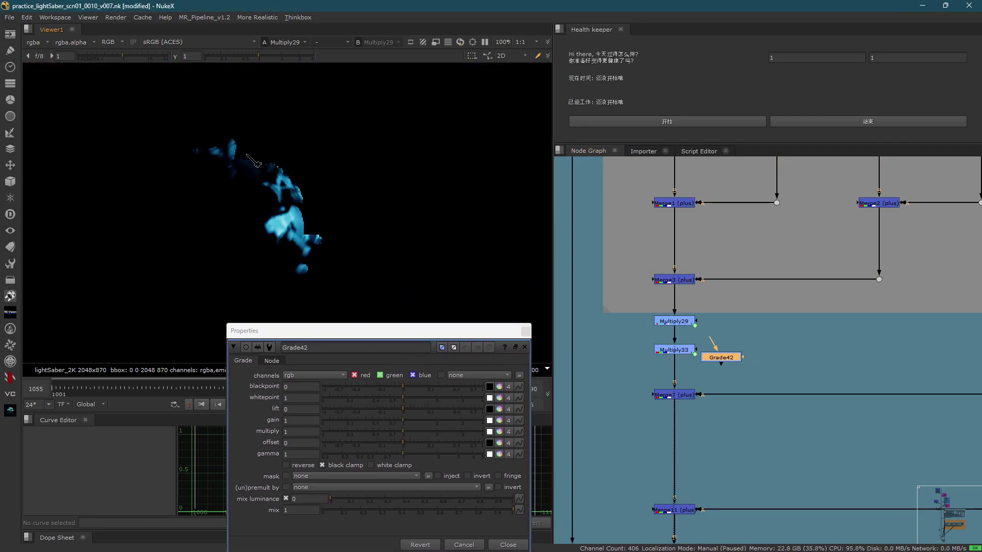
left_click_drag(134, 103, 429, 306)
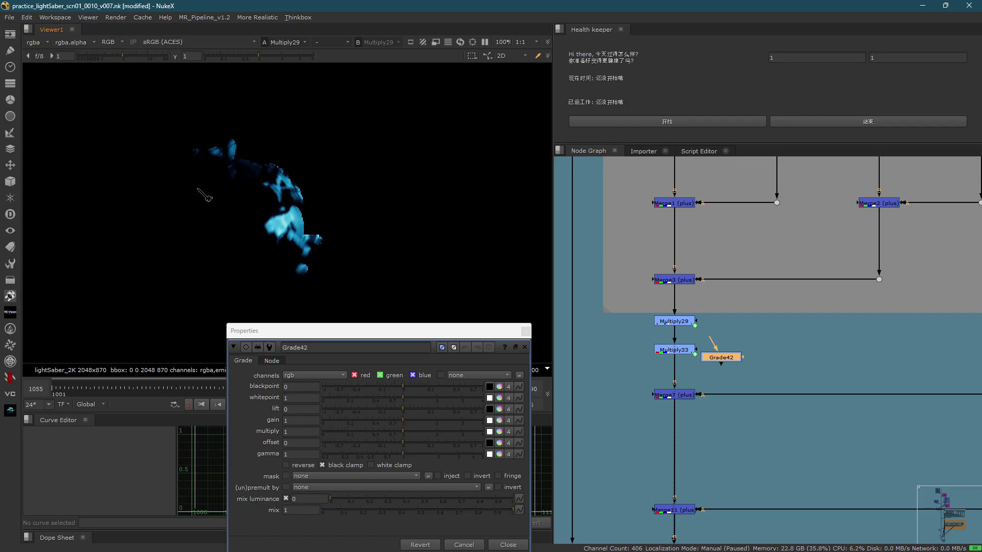
left_click_drag(146, 97, 363, 281)
scroll(675, 335, "up", 3)
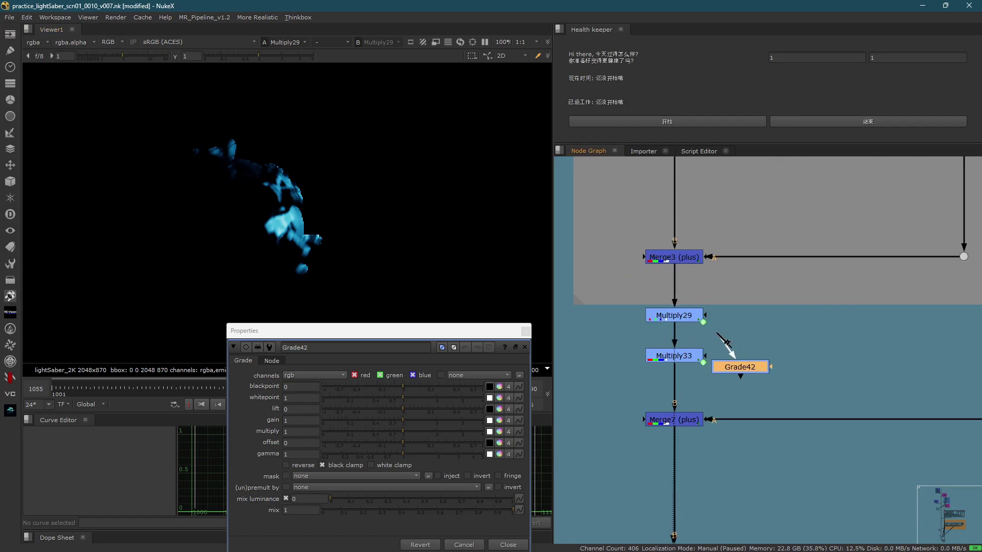
left_click_drag(725, 341, 680, 317)
- View Grade42 and set its whitepoint by sampling the bright blue light on the ship
left_click(489, 399)
left_click(726, 369)
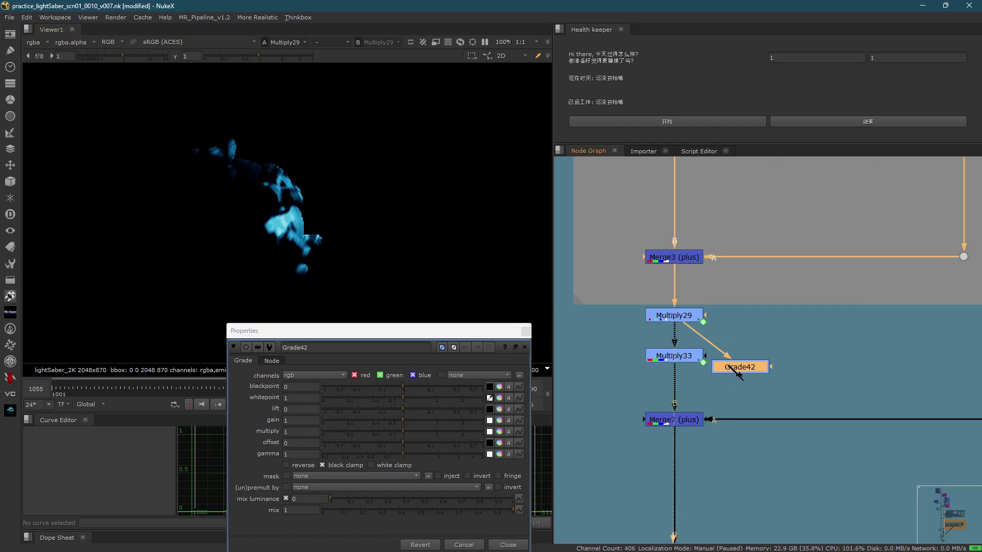
key("1")
left_click(303, 229, "ctrl")
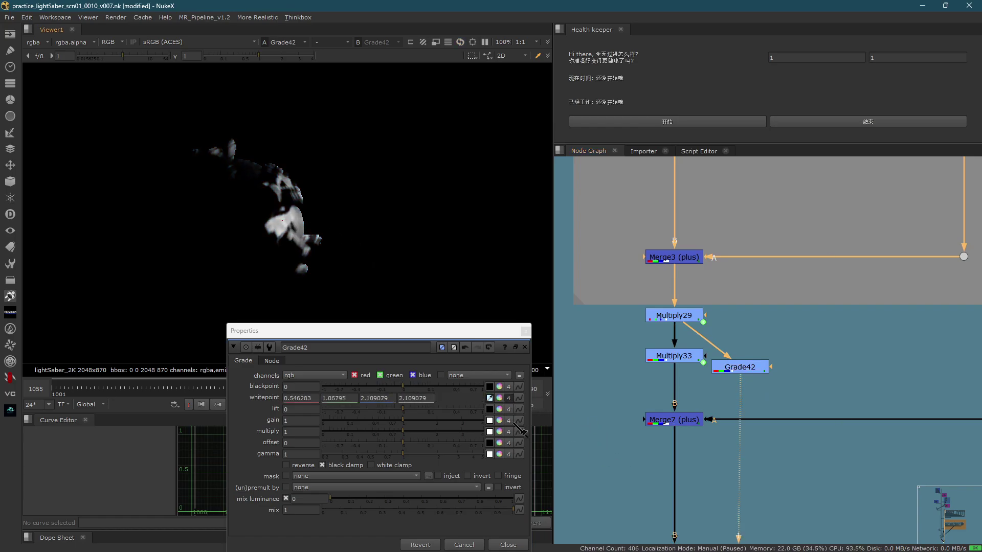
- Link the gain of Grade42 to the DataBase lightningColor parameter and check the tinted light on the ship
left_click(294, 420)
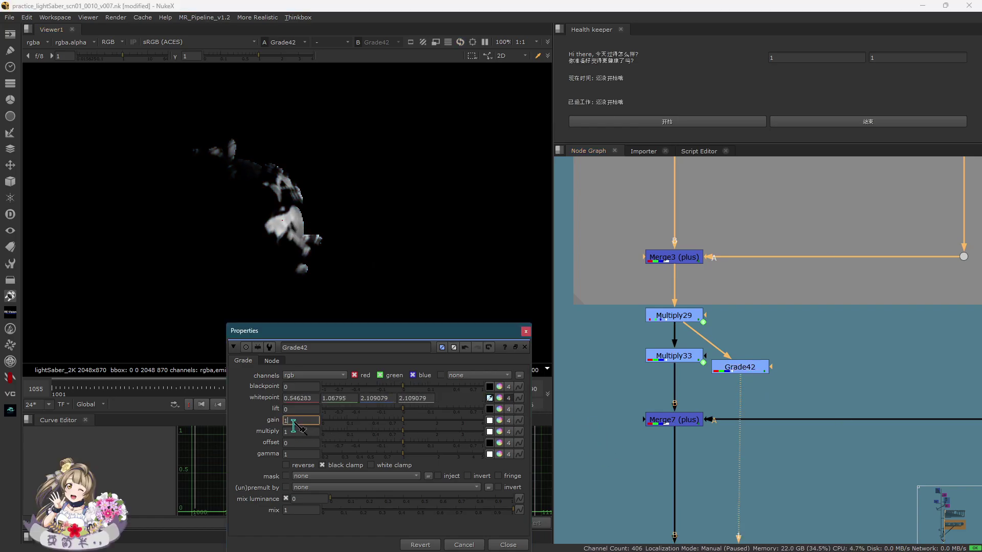
left_click(518, 421)
mouse_move(588, 415)
left_click(673, 429)
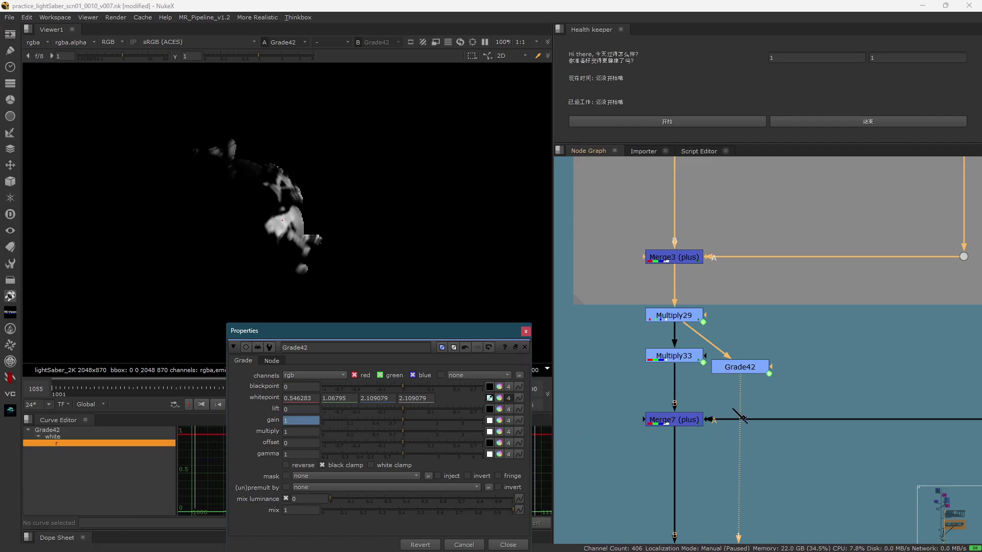
left_click(510, 421)
left_click(510, 421)
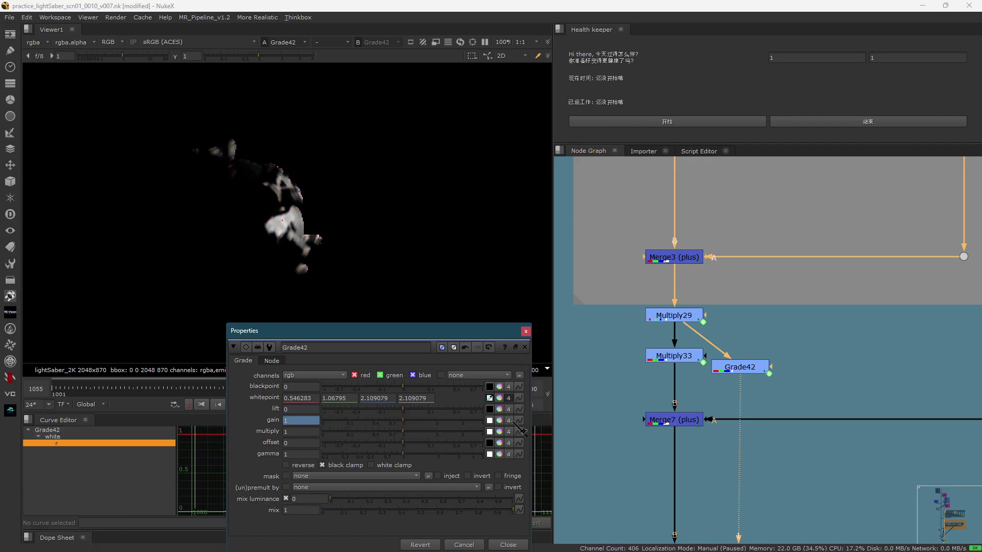
left_click(510, 420)
left_click_drag(114, 168, 236, 287)
left_click_drag(180, 115, 170, 123)
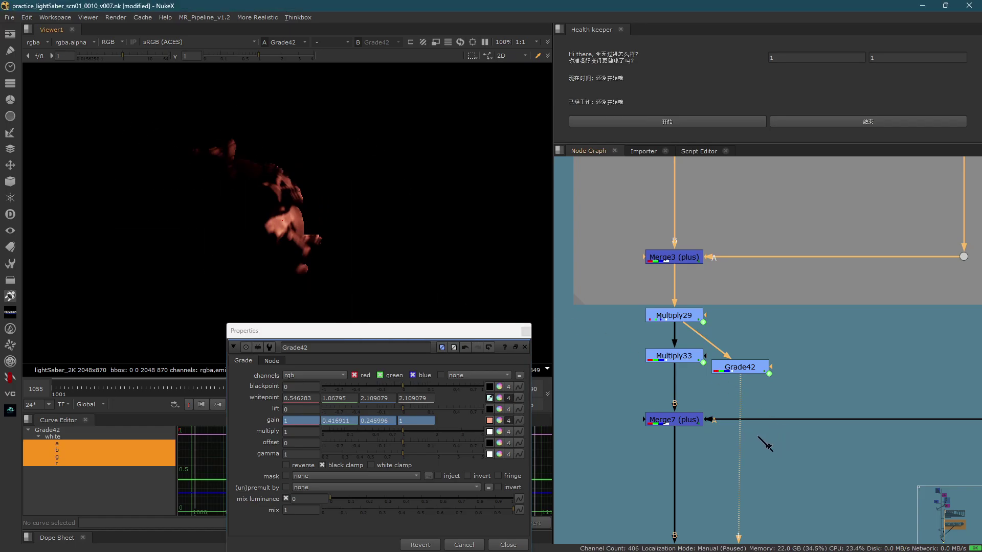
- View Multiply33 for comparison, then delete it and put Grade42 in its place between Multiply29 and Merge7
left_click(692, 358)
key("1")
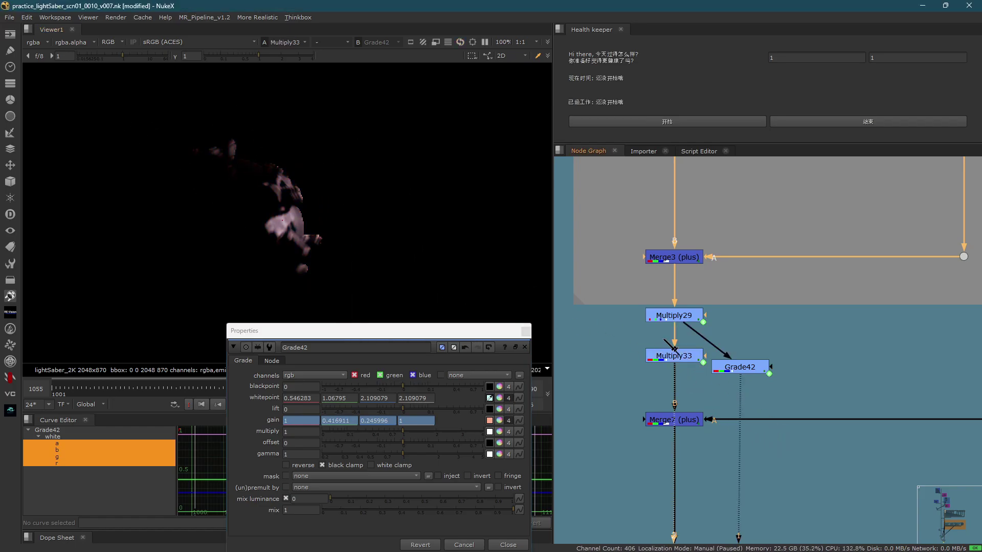
key("Delete")
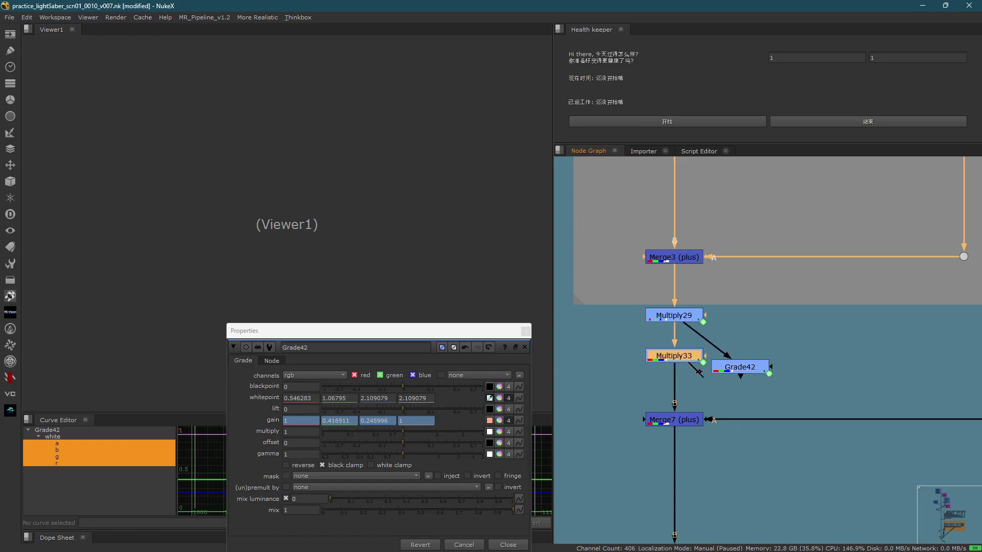
left_click(798, 364)
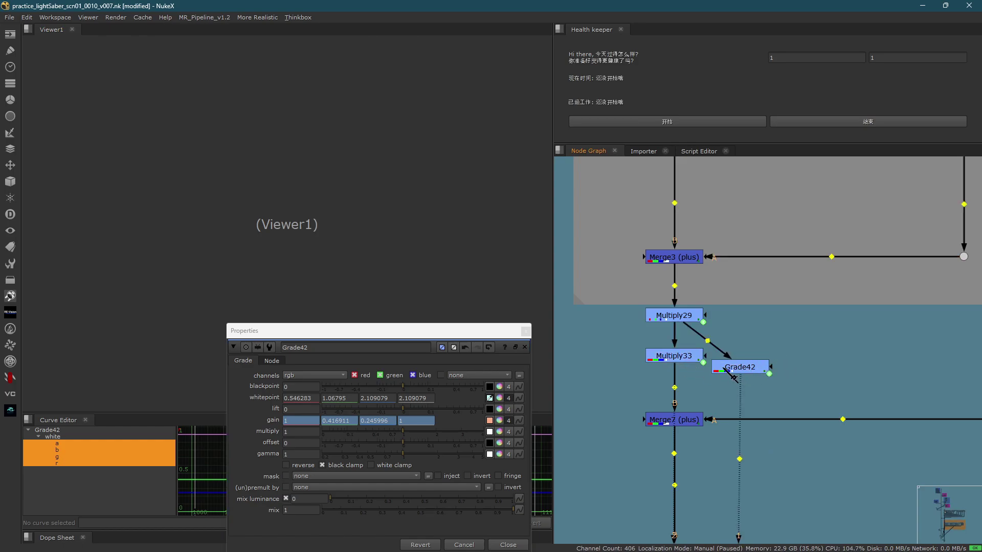
left_click_drag(697, 359, 694, 360)
key("ctrl+z")
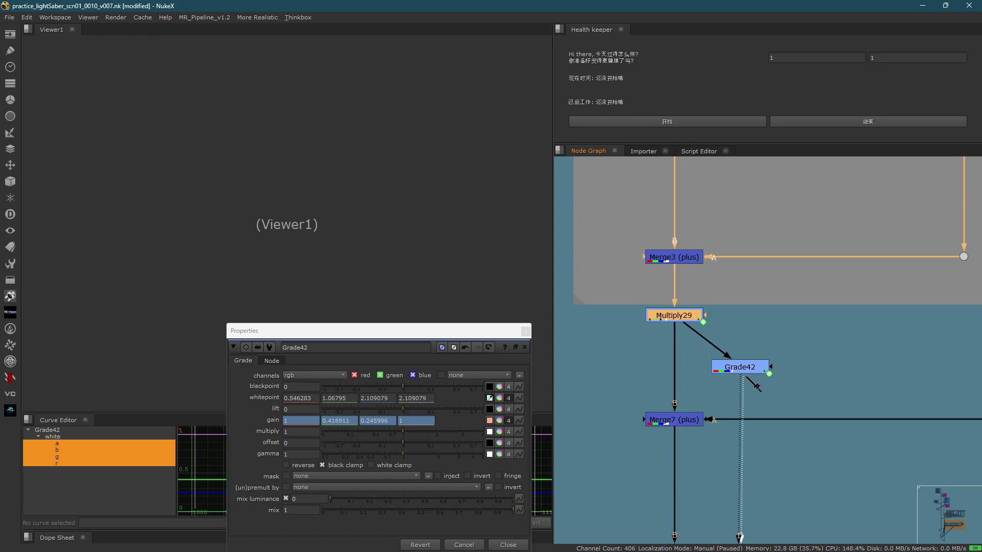
left_click_drag(748, 367, 746, 367)
left_click_drag(747, 367, 680, 364)
left_click(747, 370)
- View the final Reformat2 output at the end of the comp and examine the light on the ship's side
key("f")
middle_click_drag(690, 337, 686, 204)
scroll(719, 475, "up", 4)
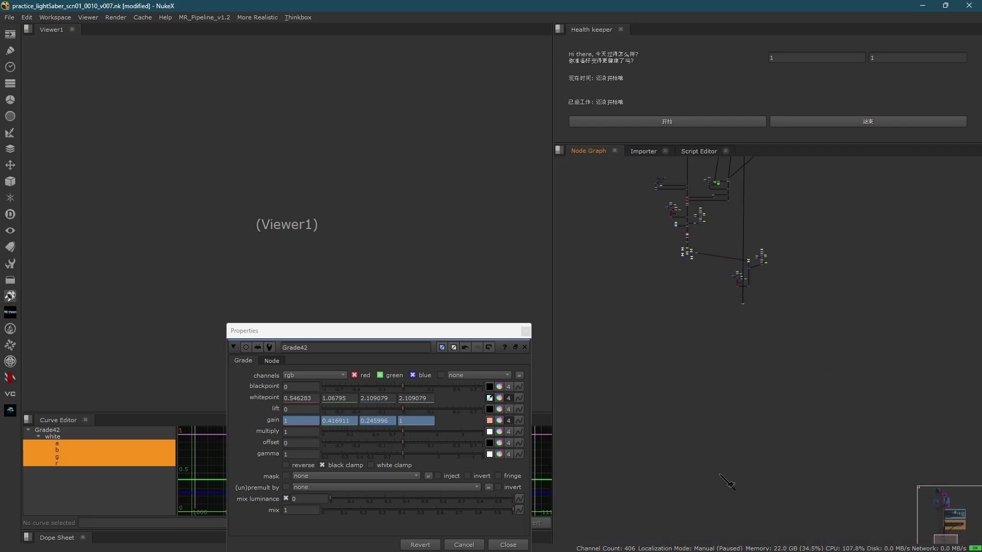
scroll(664, 239, "up", 4)
scroll(739, 250, "up", 3)
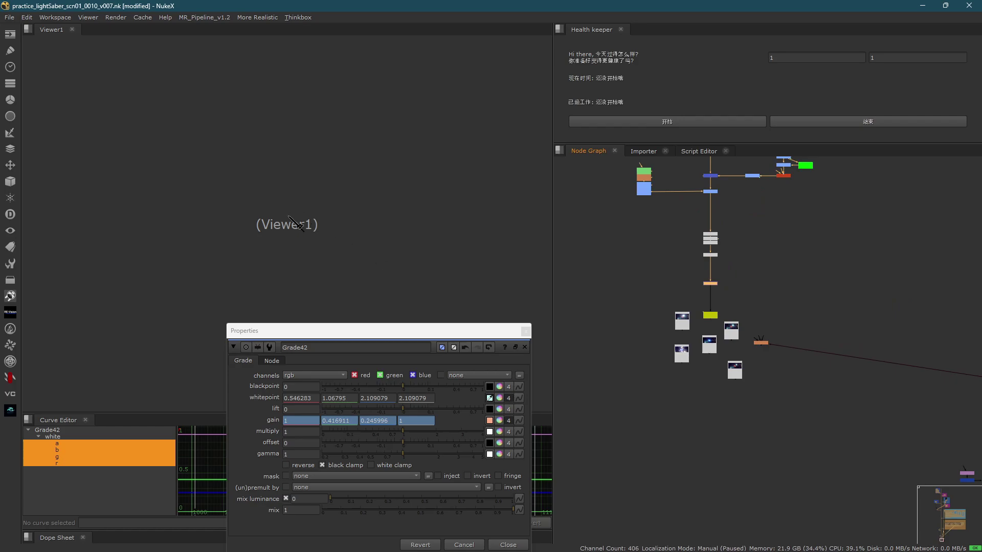
key("1")
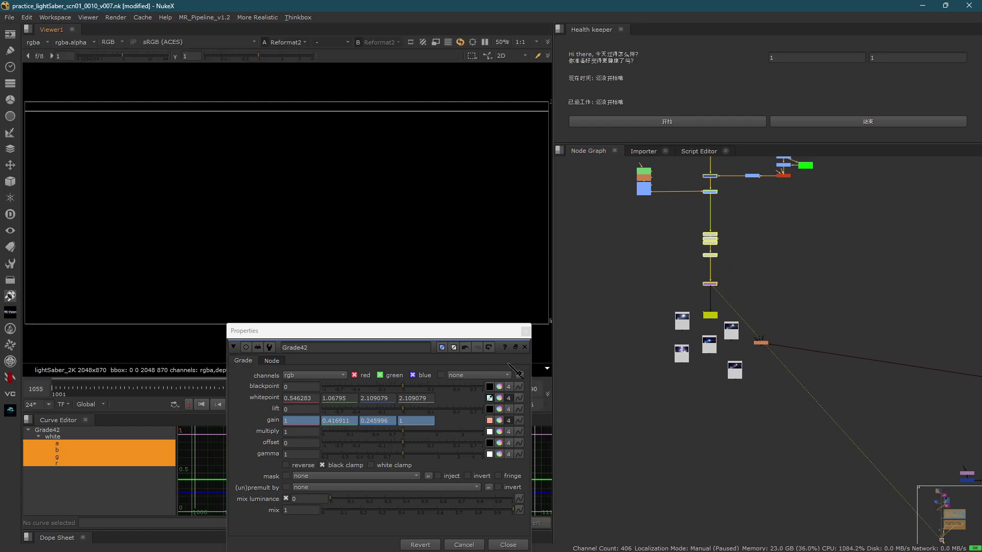
scroll(289, 220, "up", 5)
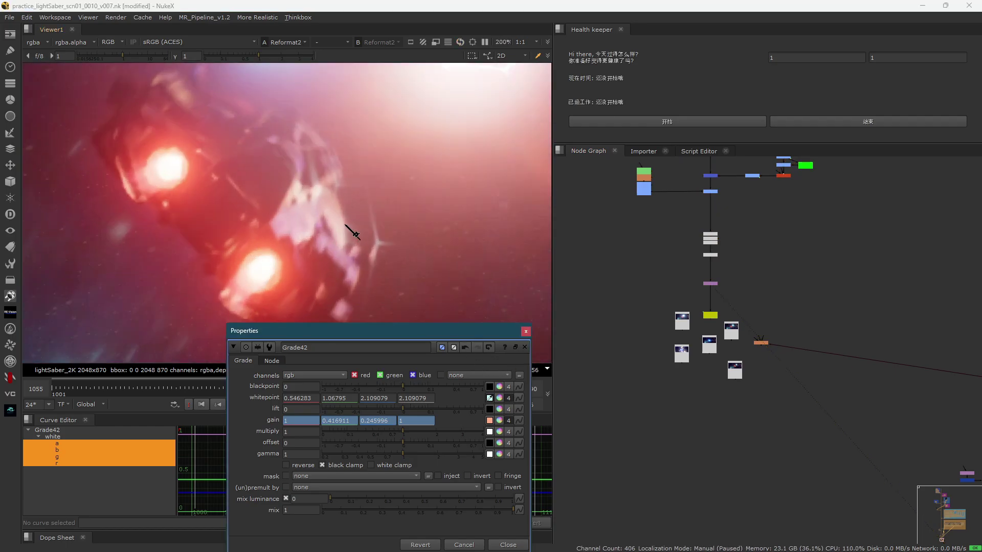
left_click_drag(284, 169, 345, 255)
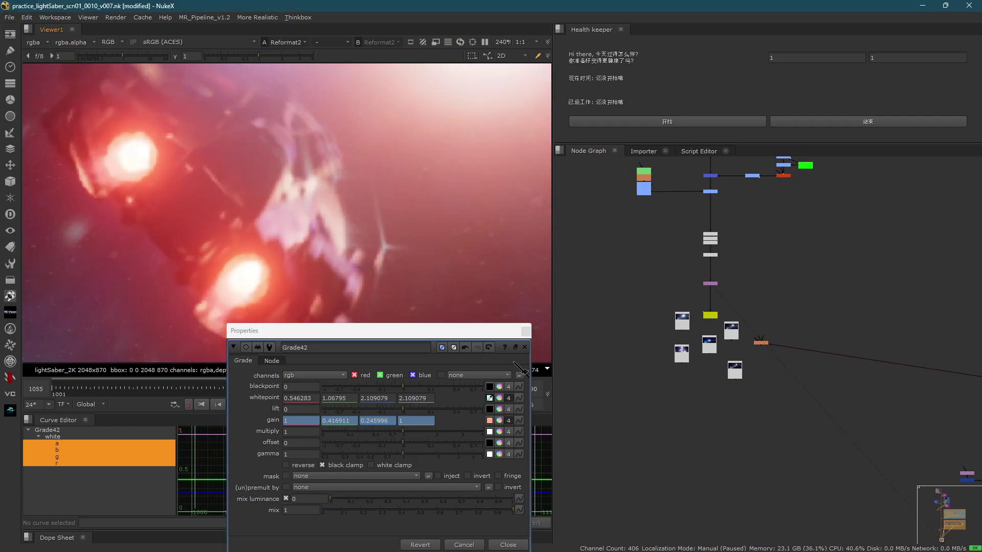
- Open the DataBase node, set lightningColor to yellow (0.933097, 1, 0.095919) and inspect the light on the ship
left_click(524, 348)
middle_click(833, 292)
scroll(739, 179, "up", 4)
middle_click_drag(740, 179, 788, 290)
double_click(731, 290)
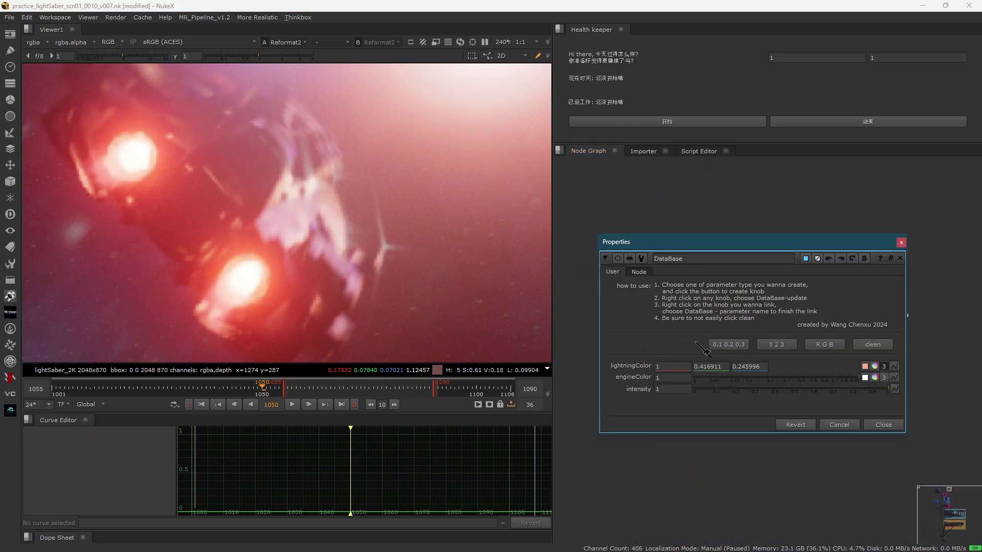
left_click(875, 366)
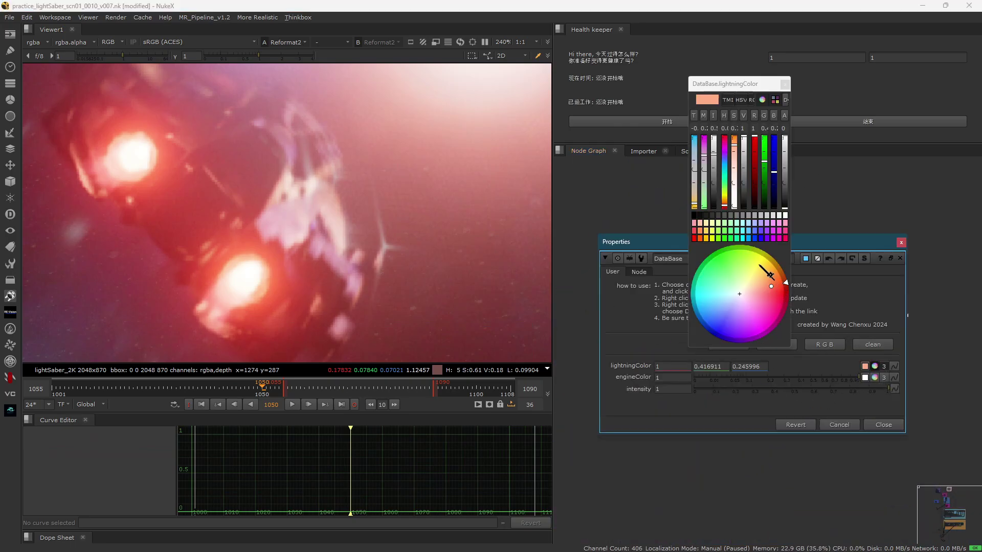
left_click(758, 260)
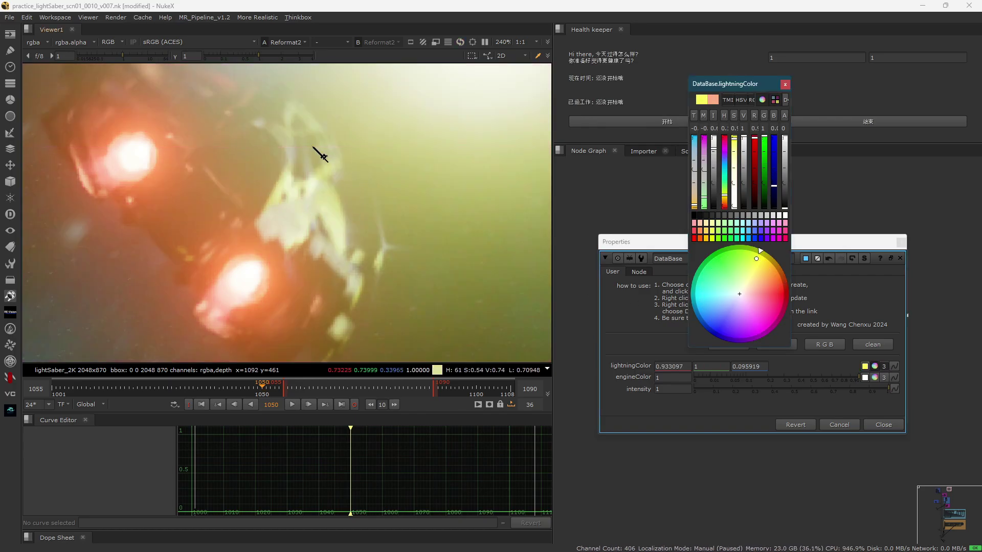
left_click_drag(250, 164, 407, 272)
left_click_drag(216, 142, 389, 311)
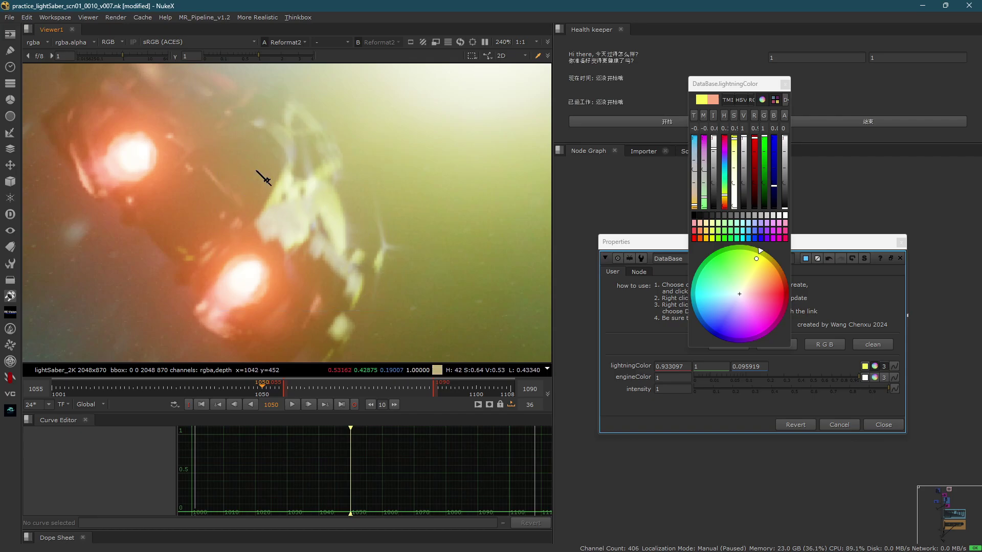
- Set the DataBase lightningColor to blue (0.117582, 0.25023, 1) and close the colour picker and properties
left_click(716, 323)
left_click_drag(716, 323, 716, 324)
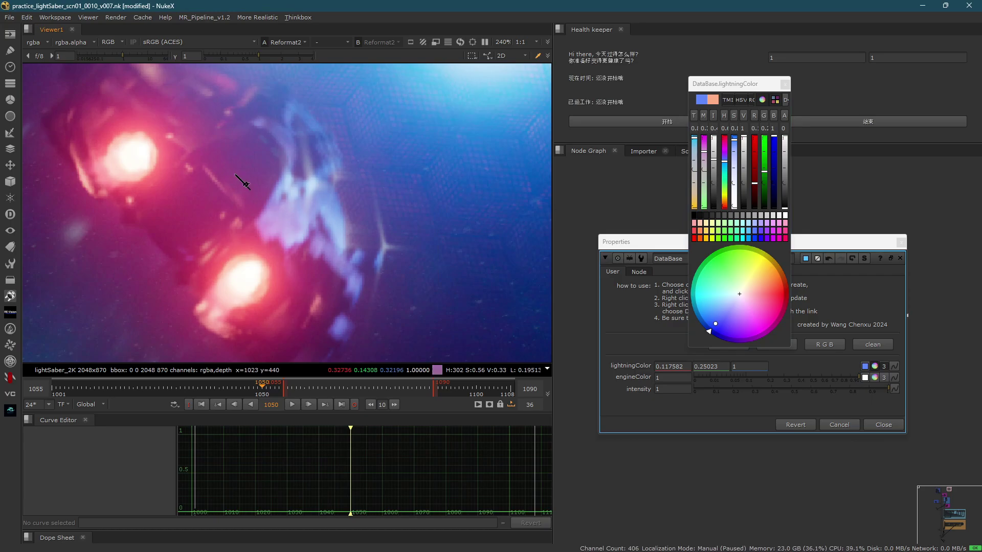
left_click(671, 428)
key("Escape")
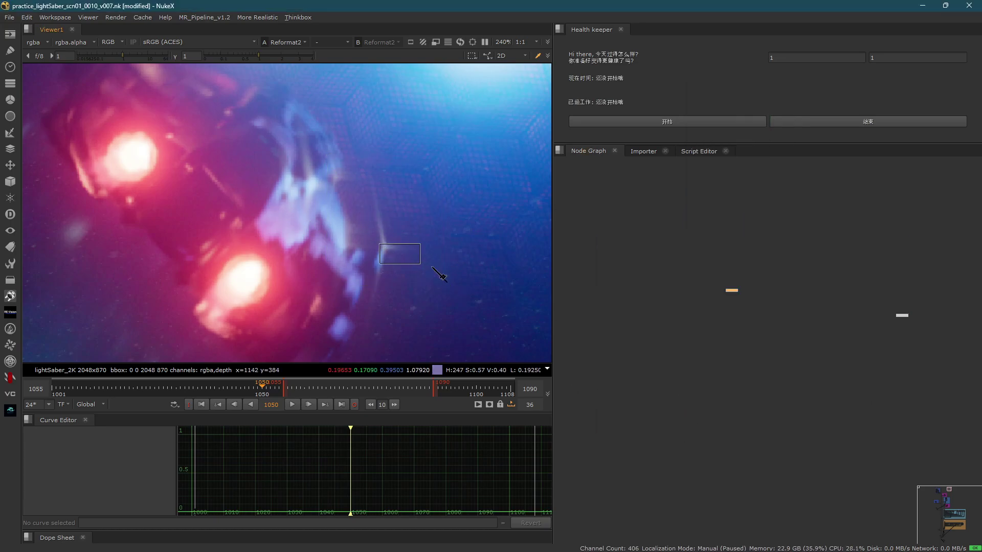
- Add an mm multiply node to the Ship branch directly after Multiply32
key("f")
scroll(783, 340, "up", 4)
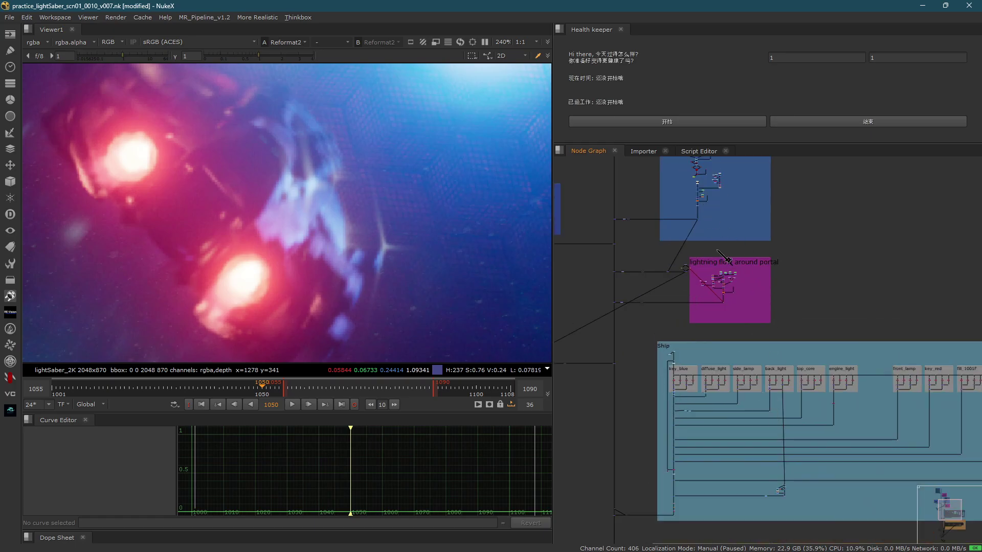
scroll(717, 251, "up", 10)
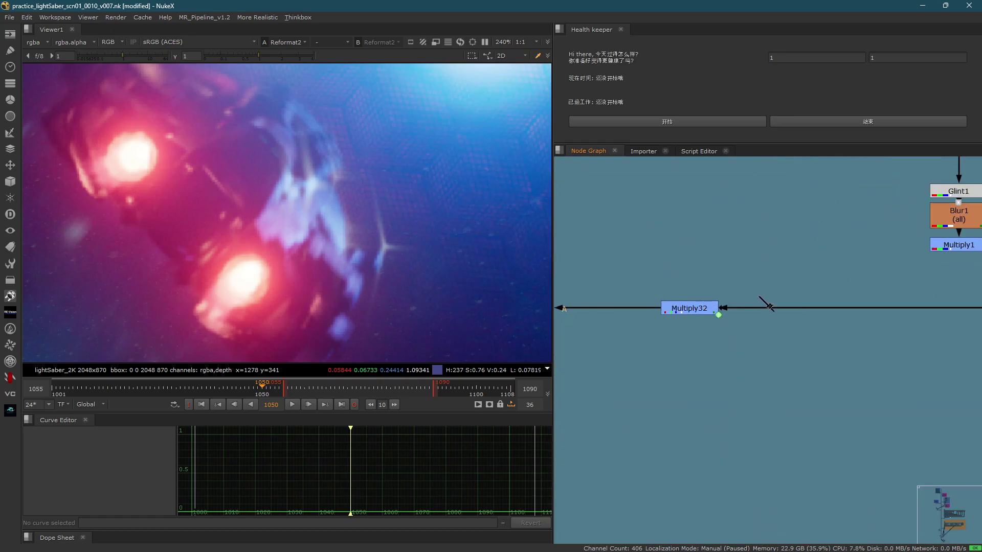
middle_click_drag(650, 270, 759, 298)
key("Tab")
type("mm")
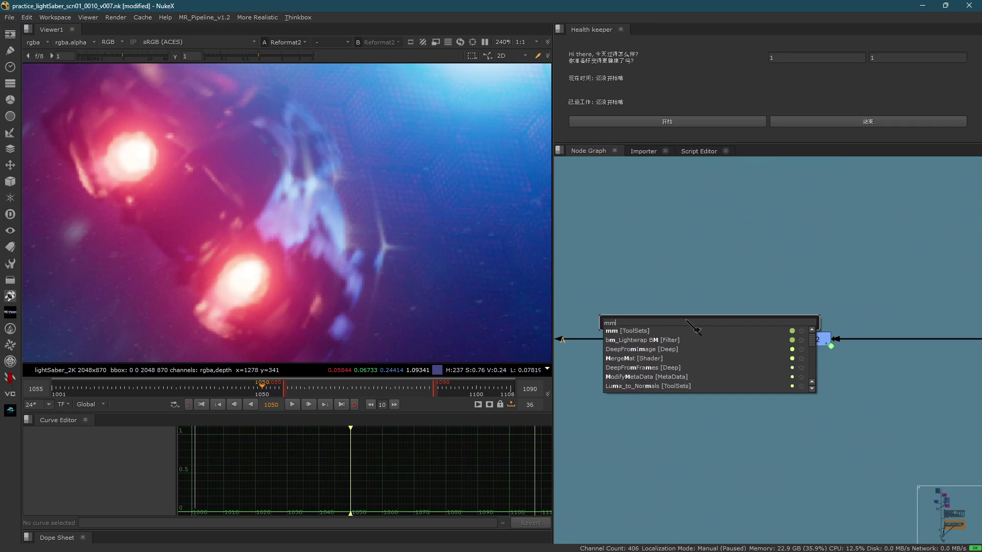
left_click(640, 331)
left_click_drag(708, 318, 732, 342)
- Link the value of Multiply33 to the DataBase lightningColor parameter, split it into separate channels and check the light on the ship
double_click(731, 342)
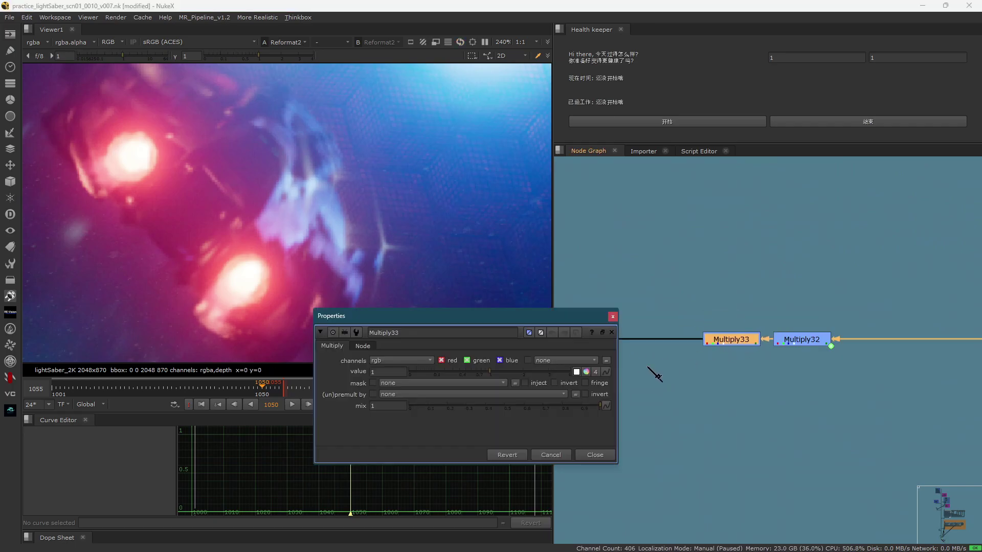
left_click(607, 371)
mouse_move(636, 529)
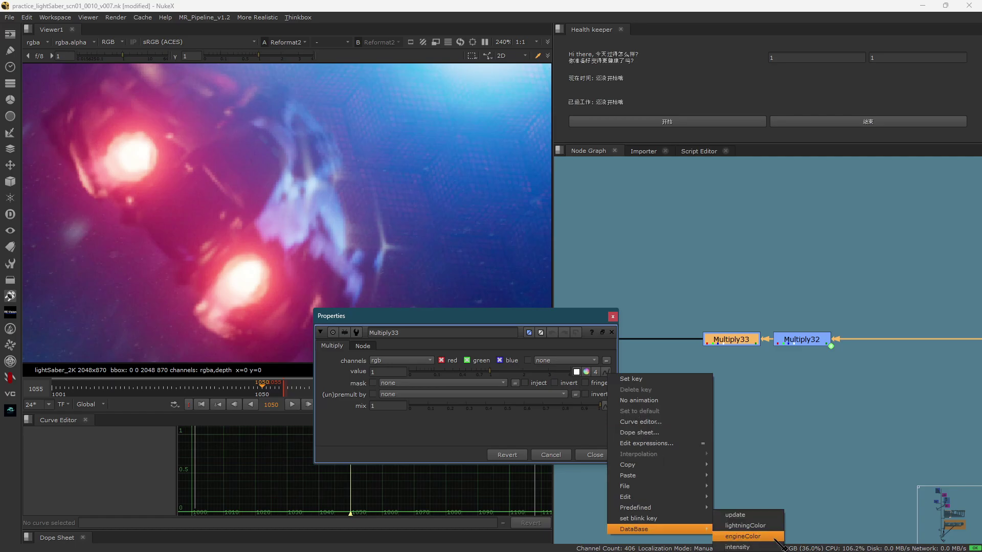
left_click(752, 527)
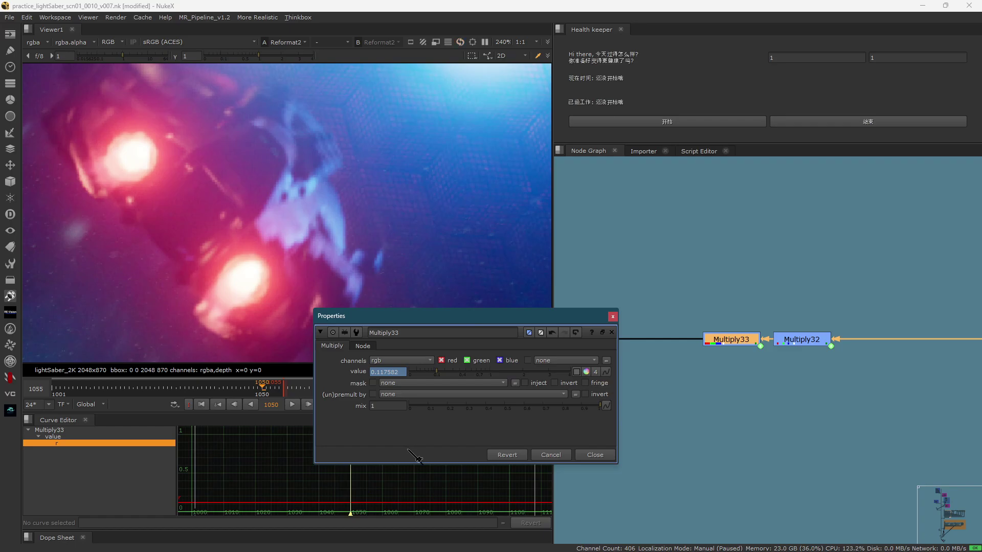
scroll(339, 202, "down", 8)
scroll(353, 230, "up", 10)
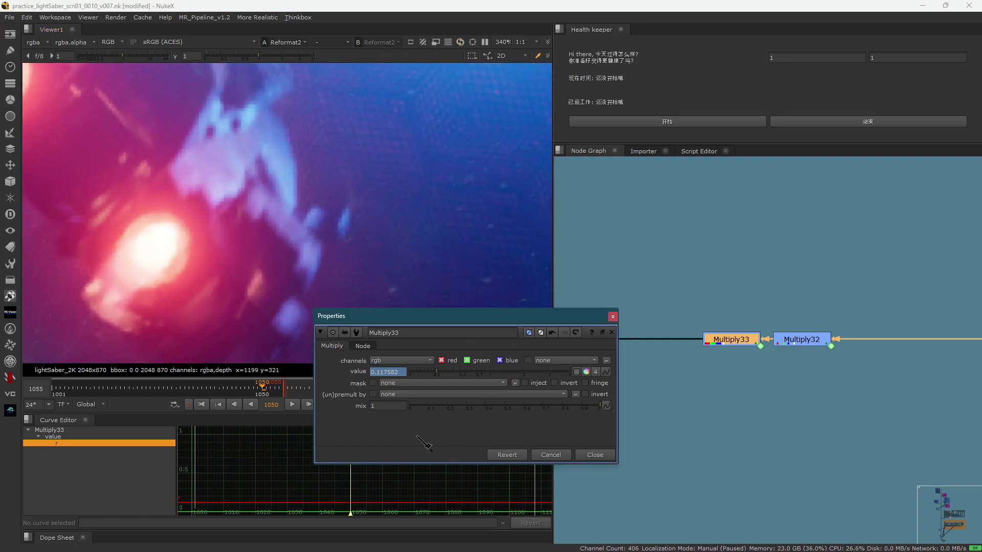
left_click(593, 372)
left_click(466, 273)
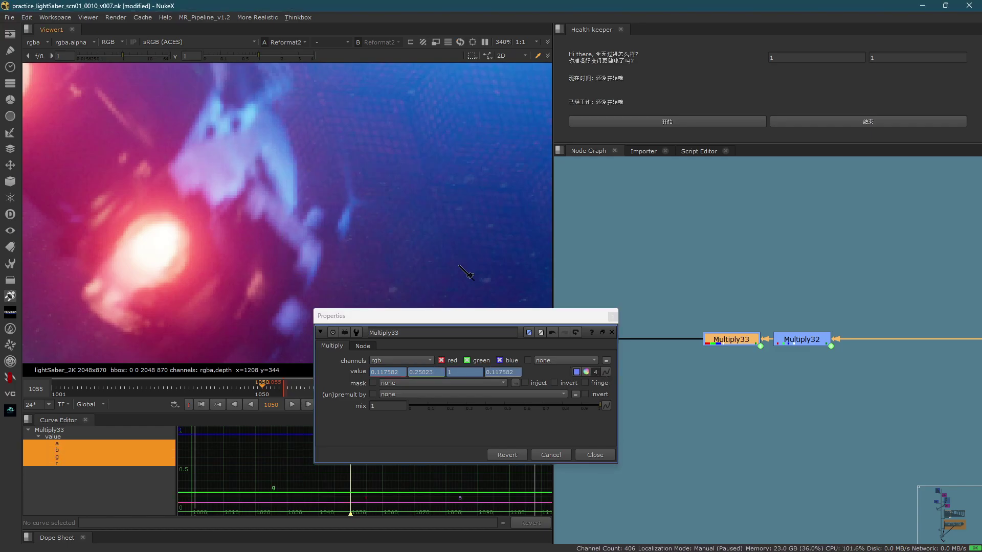
scroll(302, 247, "down", 5)
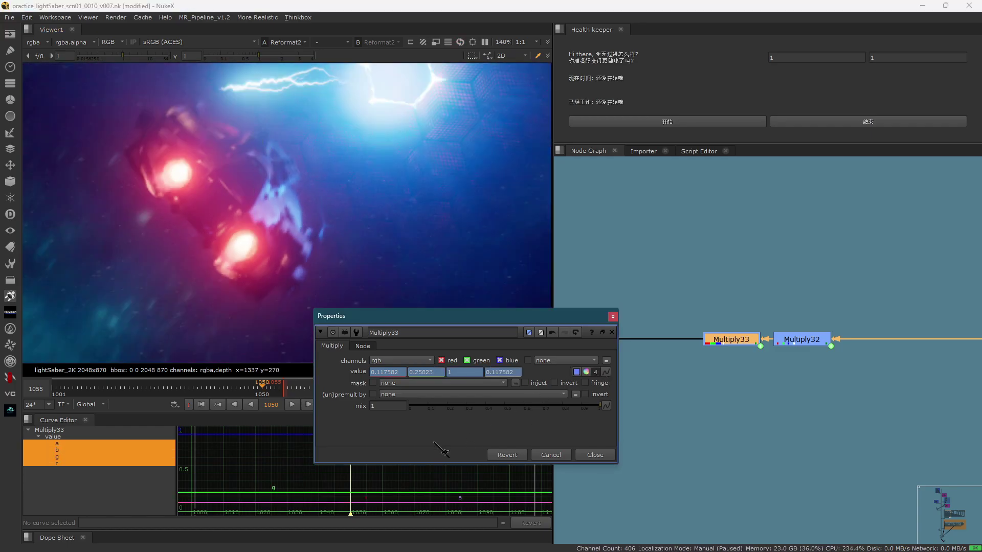
left_click(612, 317)
- Check the full frame, then view the Merge120 output of the portal glow branch
scroll(710, 271, "down", 1)
scroll(439, 200, "down", 4)
middle_click_drag(424, 186, 377, 222)
scroll(736, 241, "down", 10)
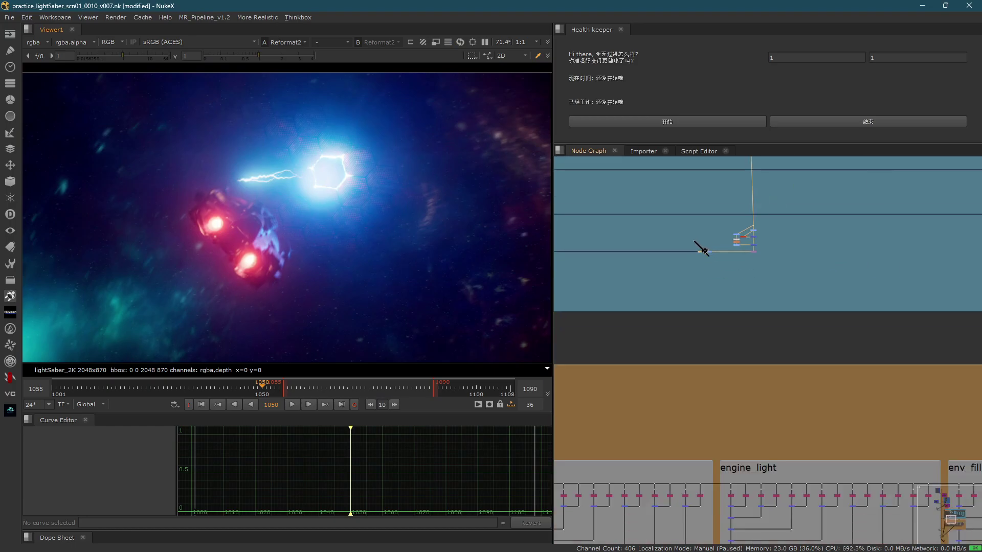
scroll(727, 298, "up", 10)
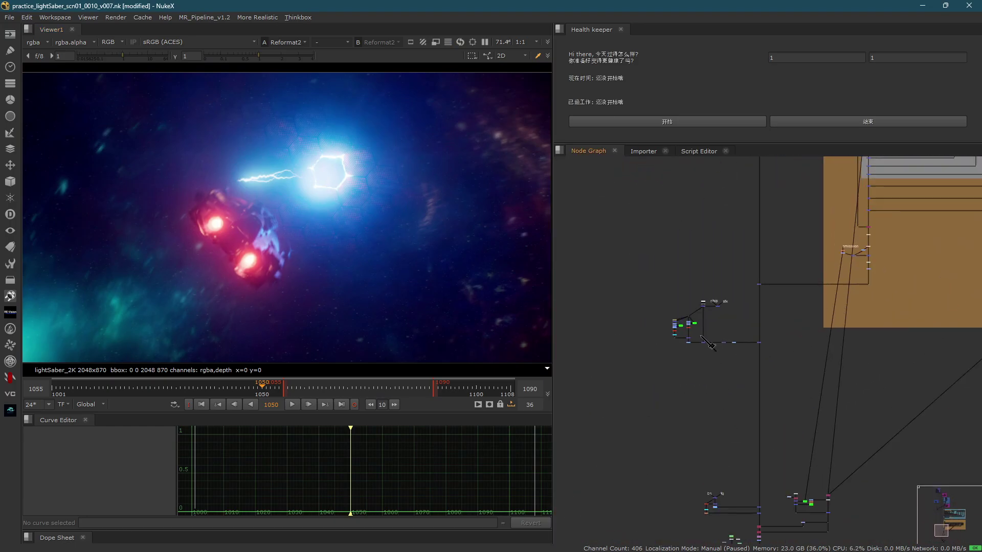
left_click_drag(738, 373, 651, 417)
key("1")
left_click(657, 293)
middle_click_drag(657, 293, 821, 332)
scroll(822, 332, "down", 1)
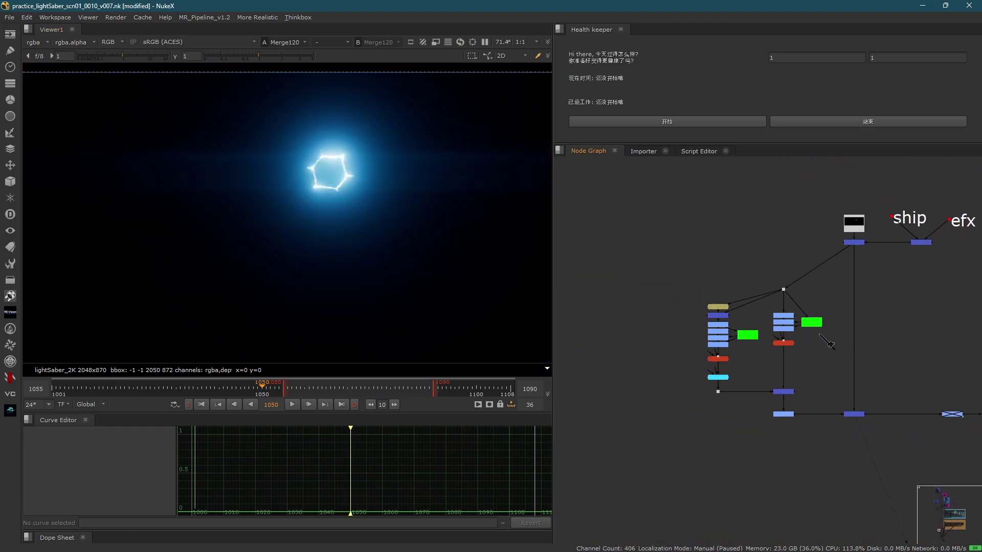
- View the portal outline at Grade31 and inspect that node's settings
scroll(780, 333, "up", 7)
left_click(782, 362)
left_click(798, 318)
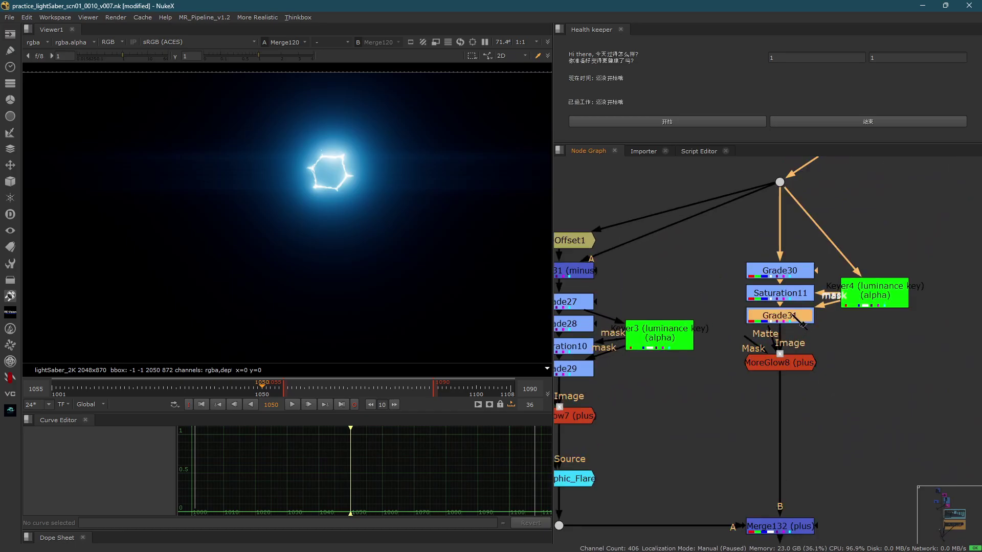
key("1")
scroll(796, 307, "up", 3)
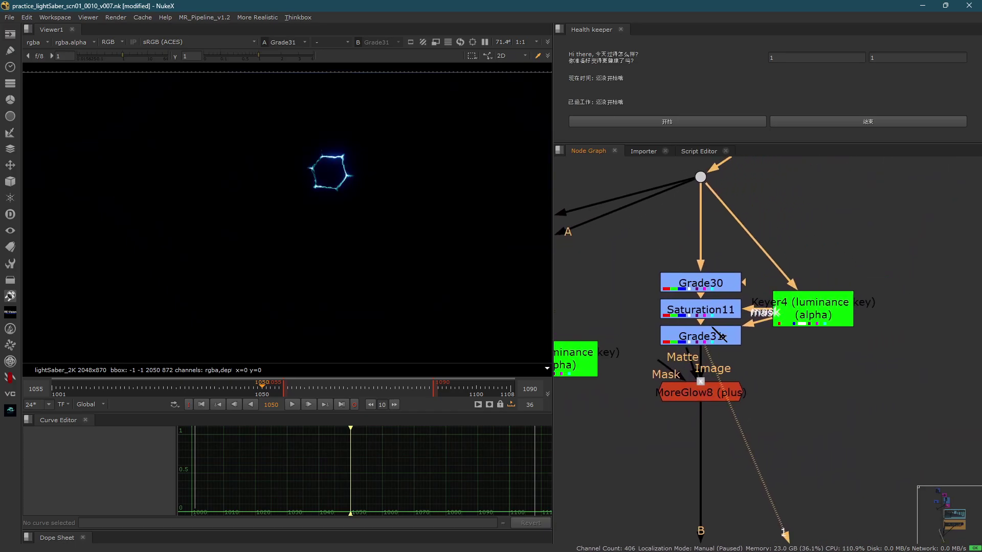
double_click(718, 338)
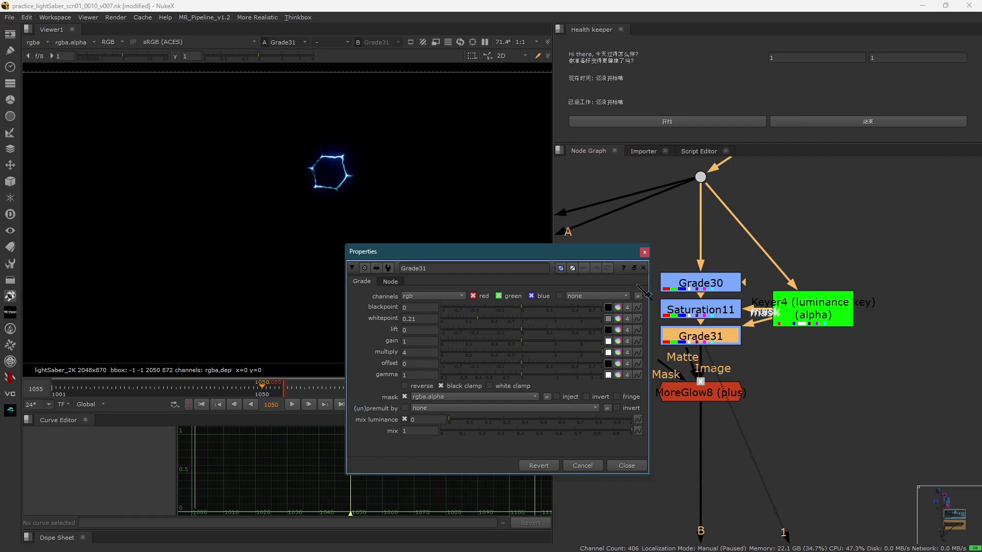
- Link the gain of Grade30 to the DataBase lightningColor parameter and split it into separate channels
double_click(726, 286)
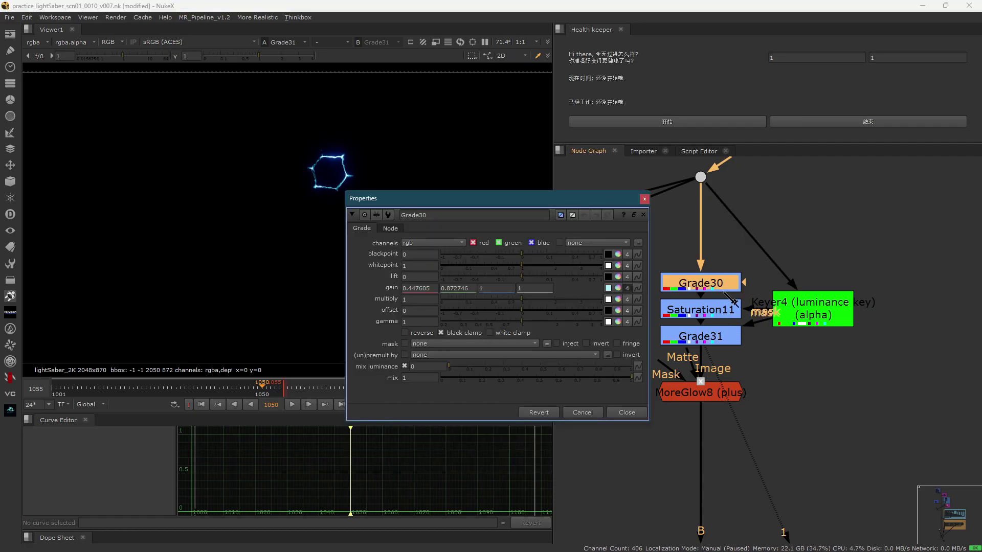
left_click(638, 288)
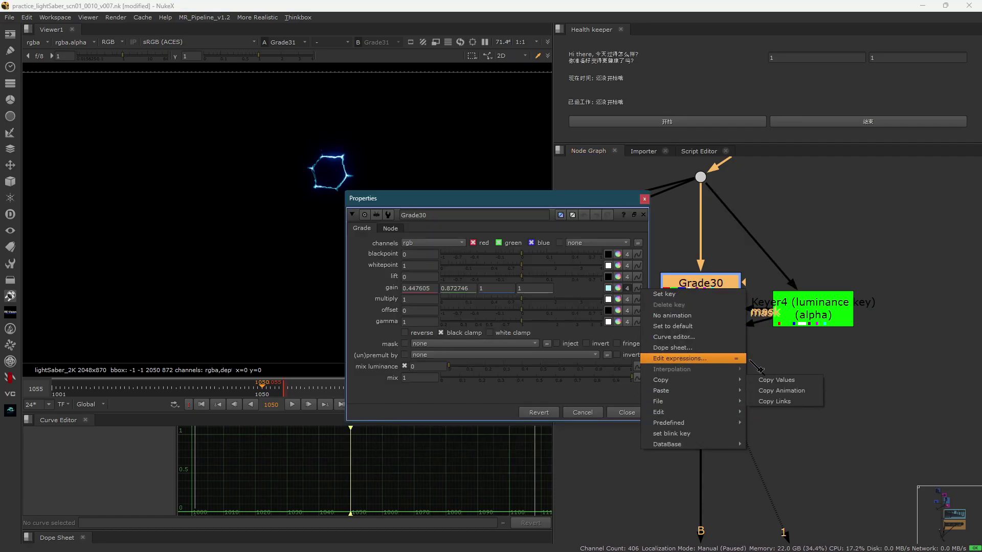
mouse_move(715, 444)
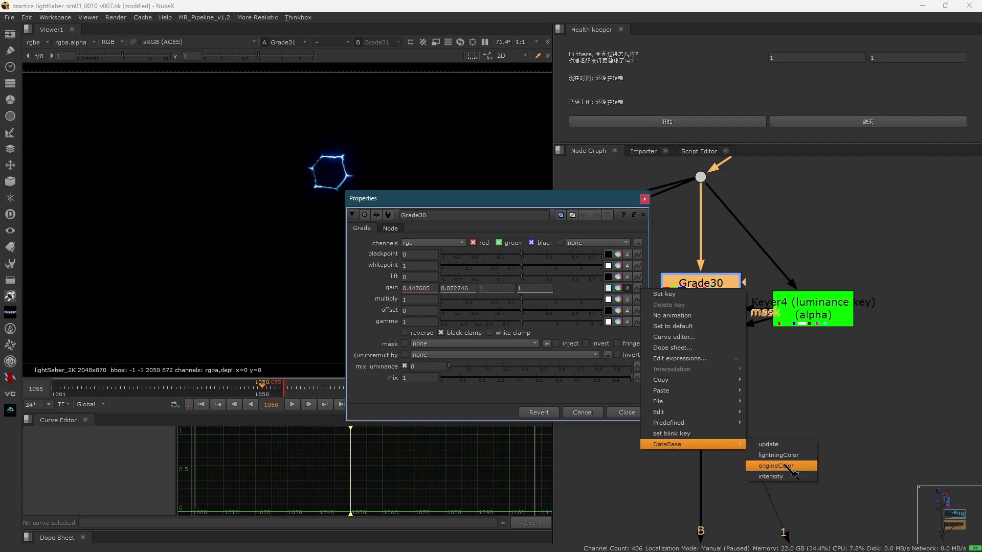
left_click(795, 456)
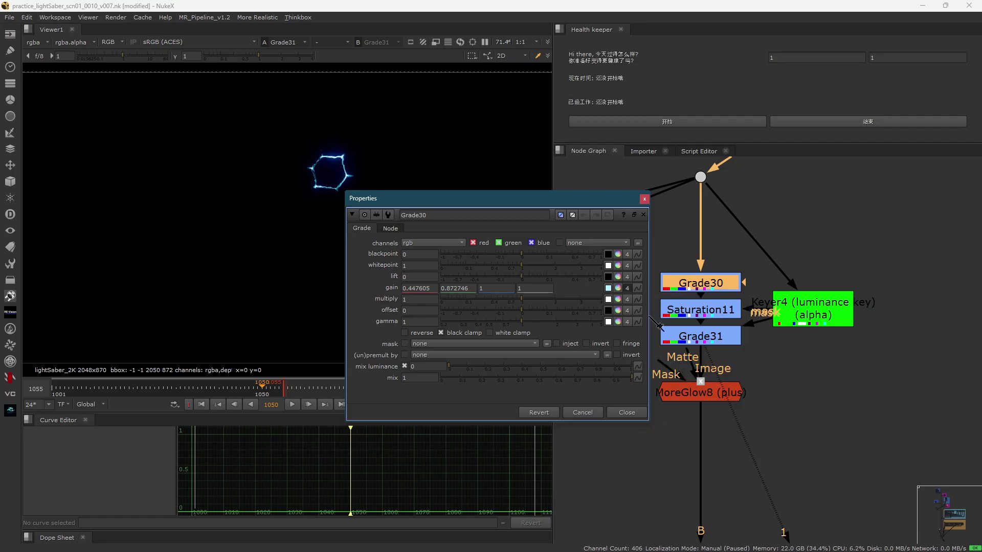
left_click(630, 289)
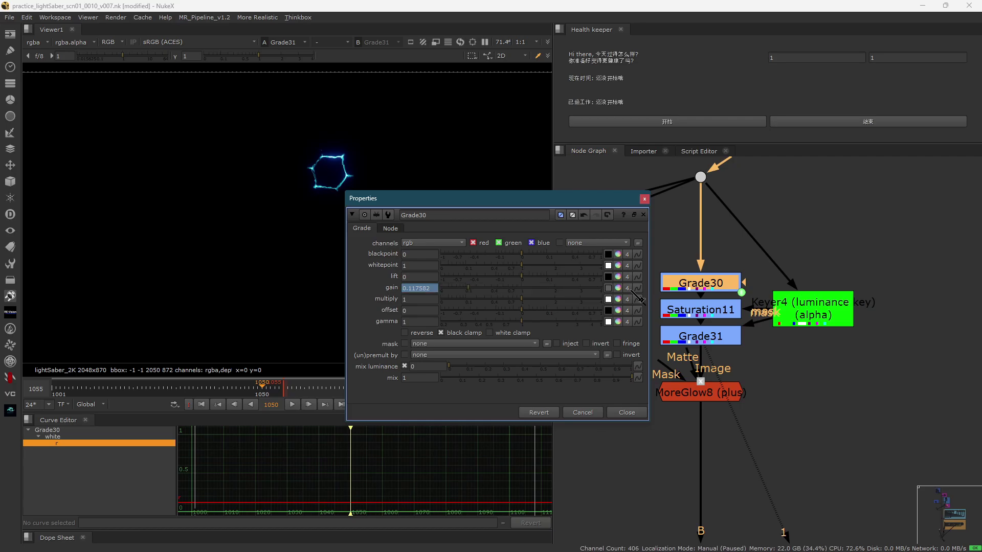
left_click(630, 289)
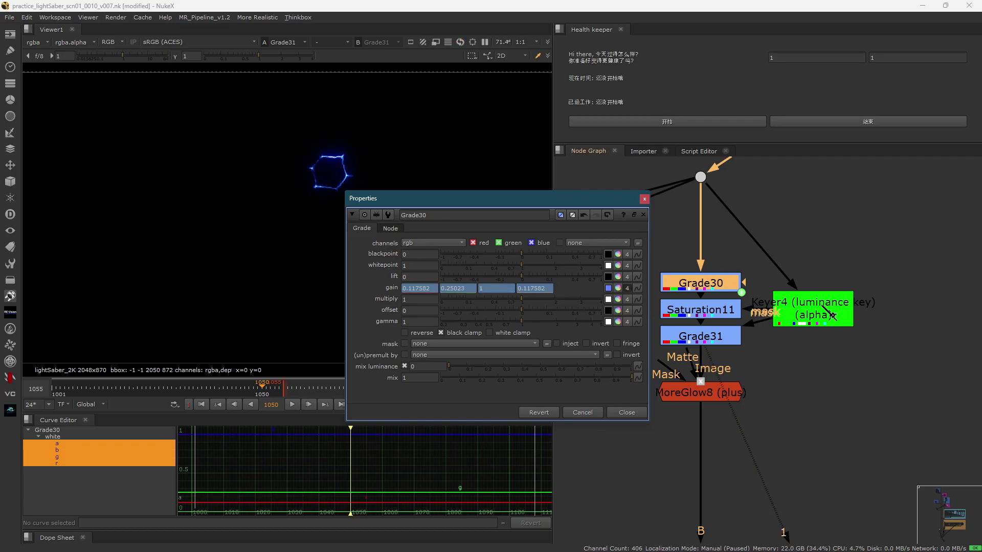
key("Escape")
- Link the gain of Grade28, below Grade27, to the DataBase lightningColor parameter
scroll(826, 305, "down", 2)
middle_click_drag(556, 288, 762, 283)
scroll(760, 281, "up", 2)
double_click(767, 330)
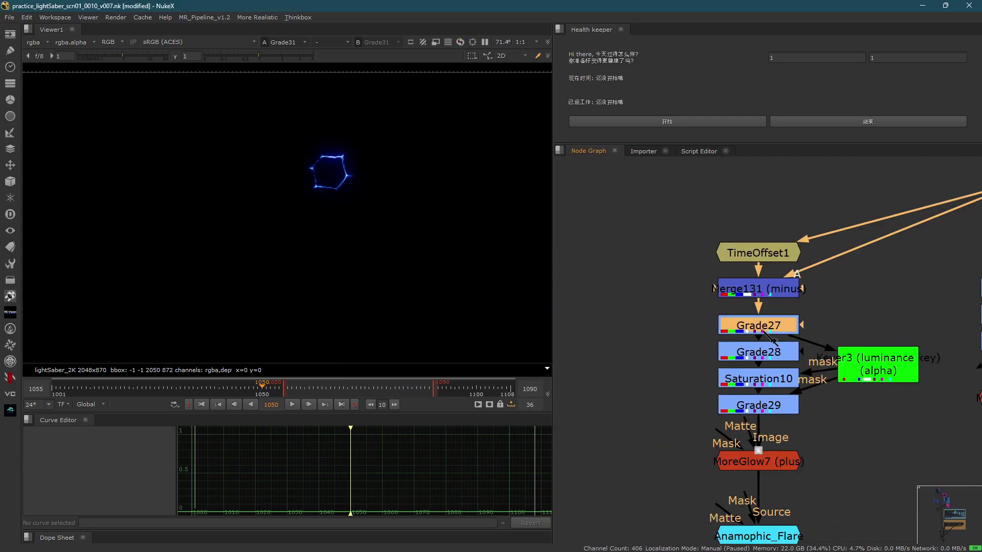
double_click(764, 358)
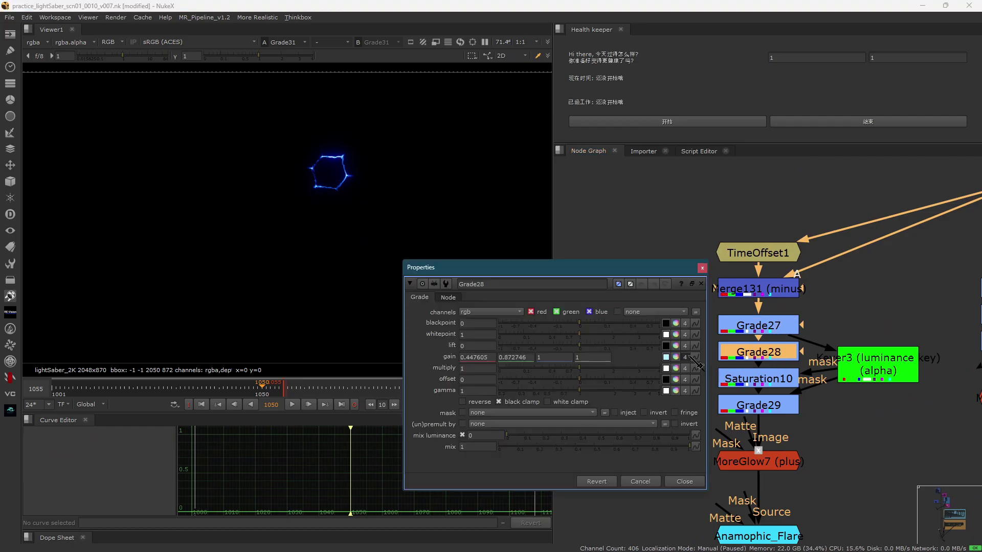
right_click(690, 357)
mouse_move(746, 514)
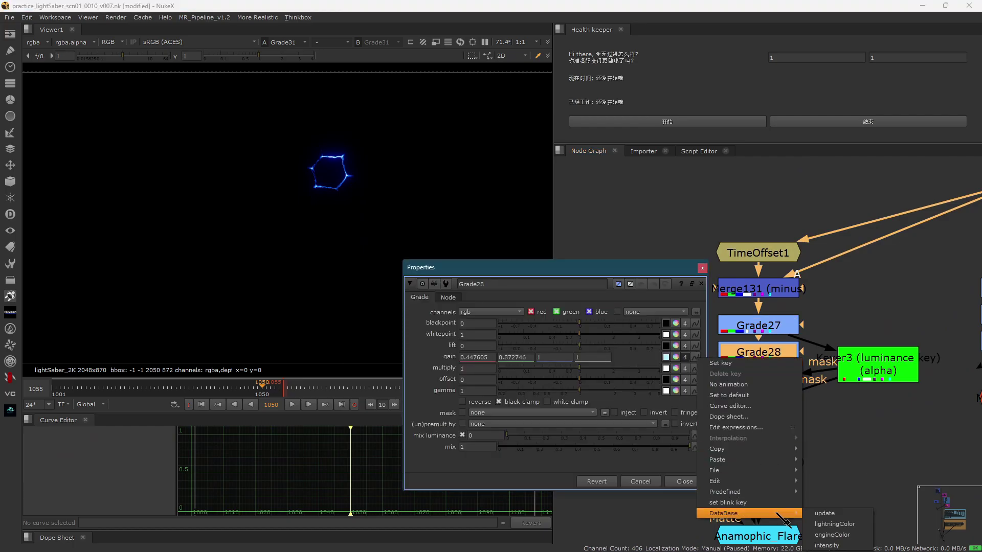
left_click(839, 535)
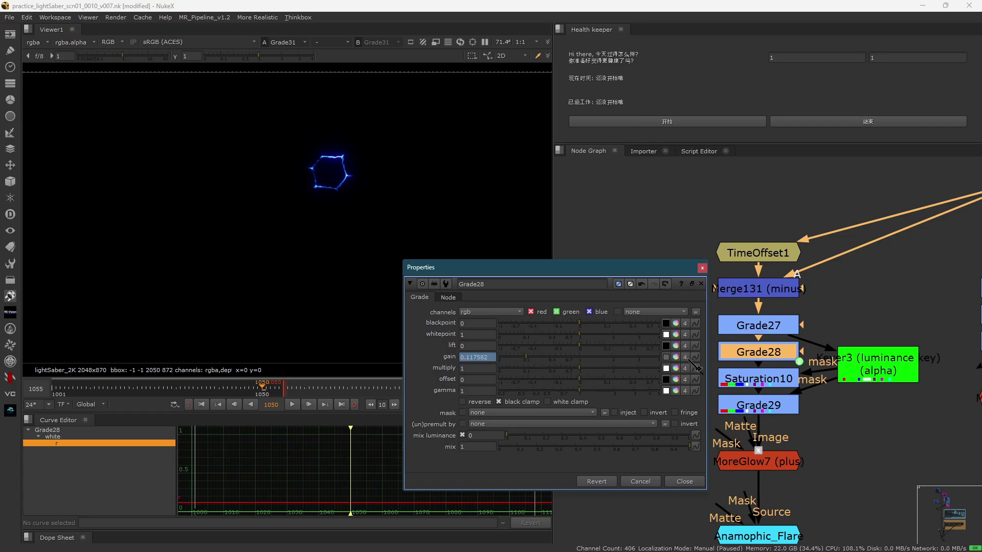
left_click(684, 481)
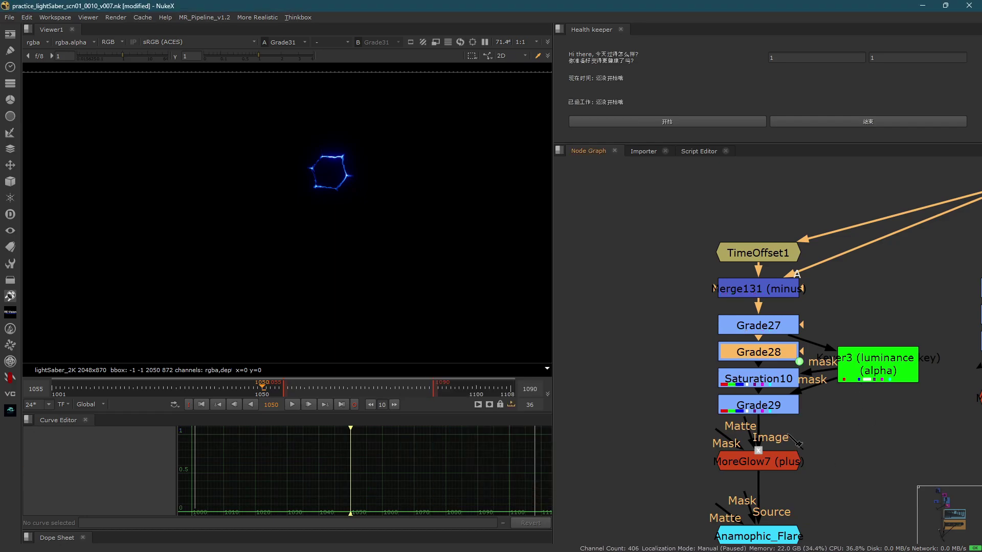
- View MoreGlow7, link its Grade gain to the DataBase lightningColor parameter and refresh the separate channel values
middle_click_drag(804, 452, 731, 354)
left_click(683, 367)
double_click(707, 372)
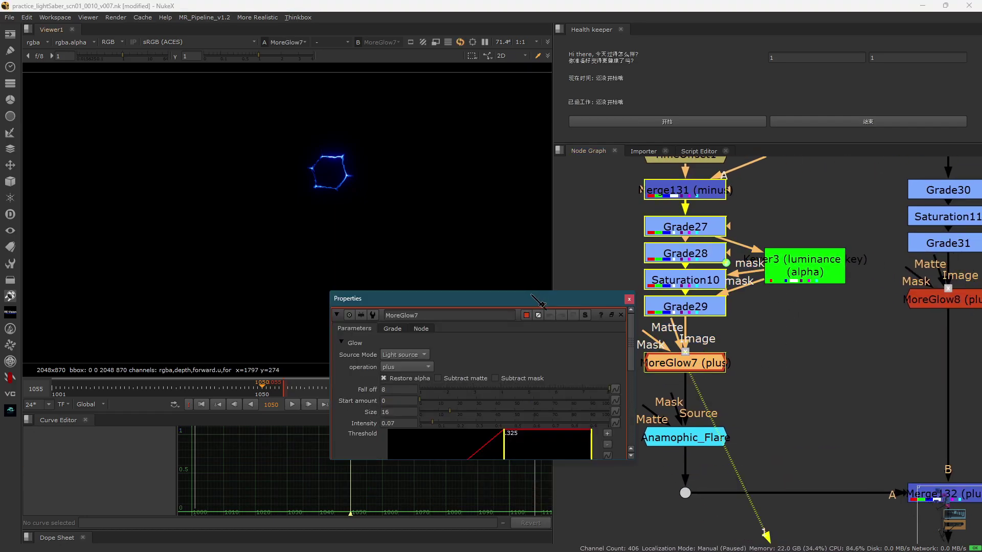
key("1")
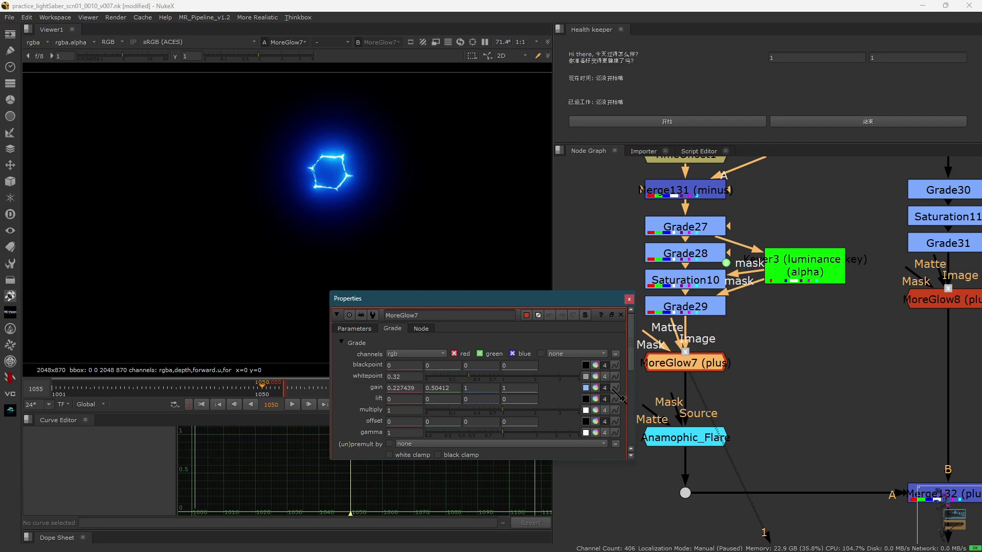
right_click(671, 451)
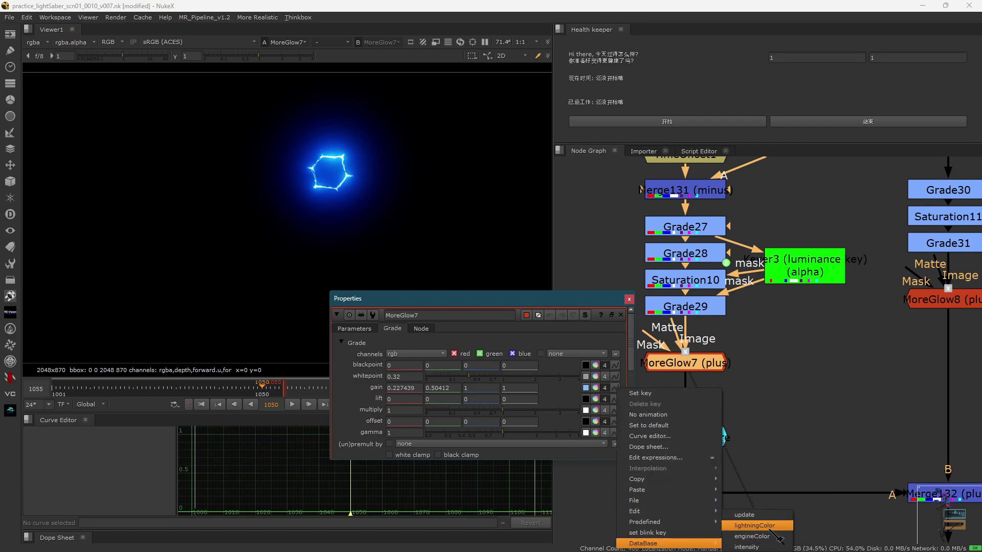
left_click(775, 534)
key("Escape")
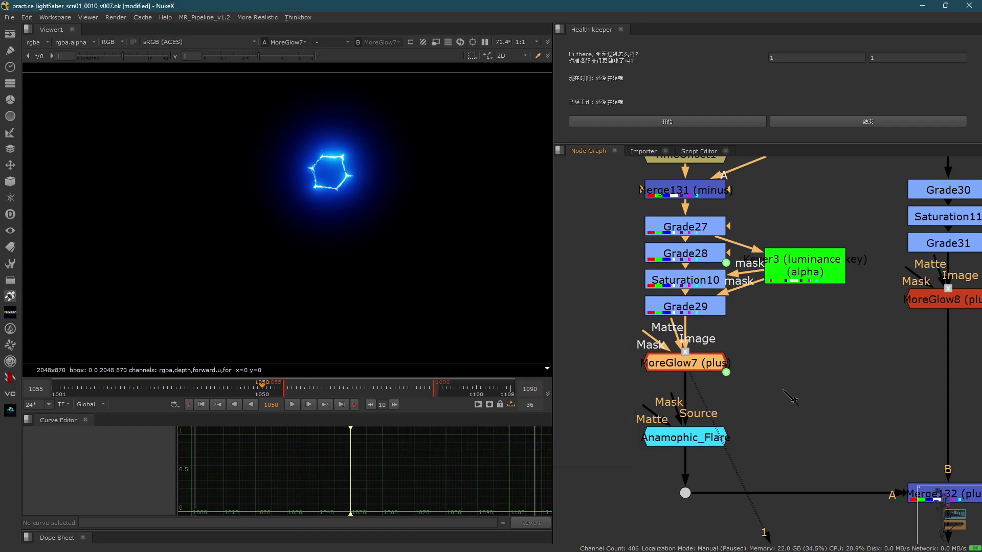
middle_click_drag(793, 394, 538, 334)
middle_click_drag(605, 319, 811, 338)
double_click(664, 331)
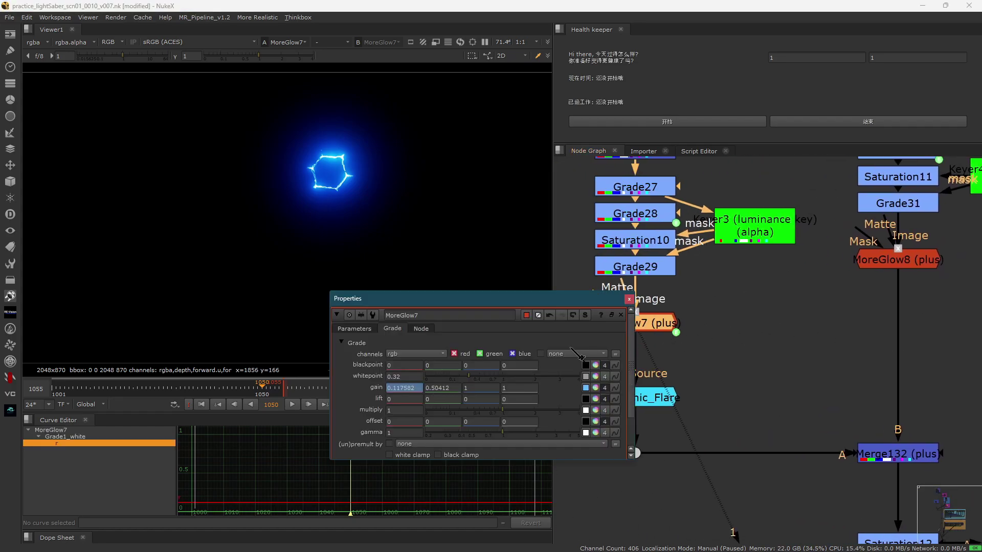
left_click(605, 388)
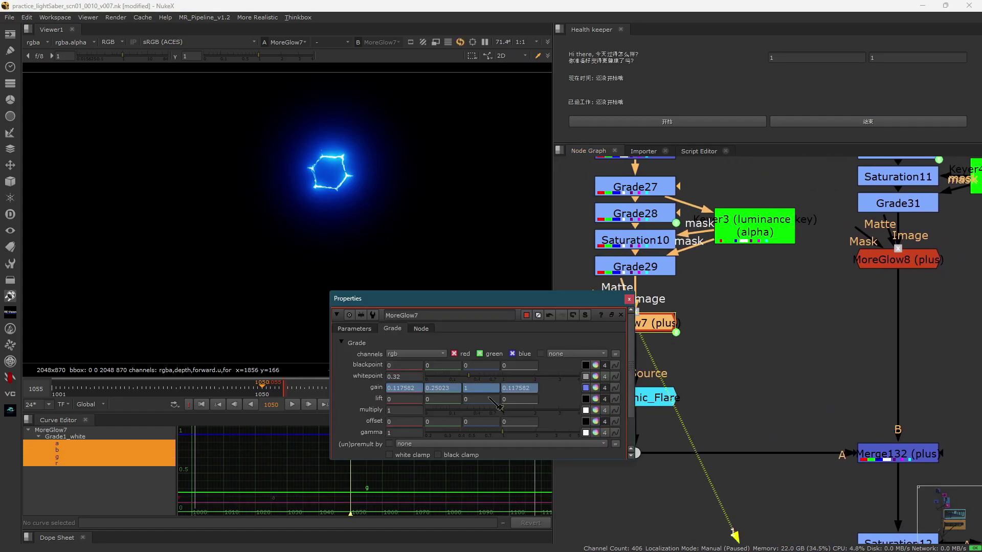
- Link the Grade gain of MoreGlow8 to the DataBase lightningColor parameter
middle_click_drag(848, 329, 684, 309)
double_click(614, 280)
left_click(307, 245)
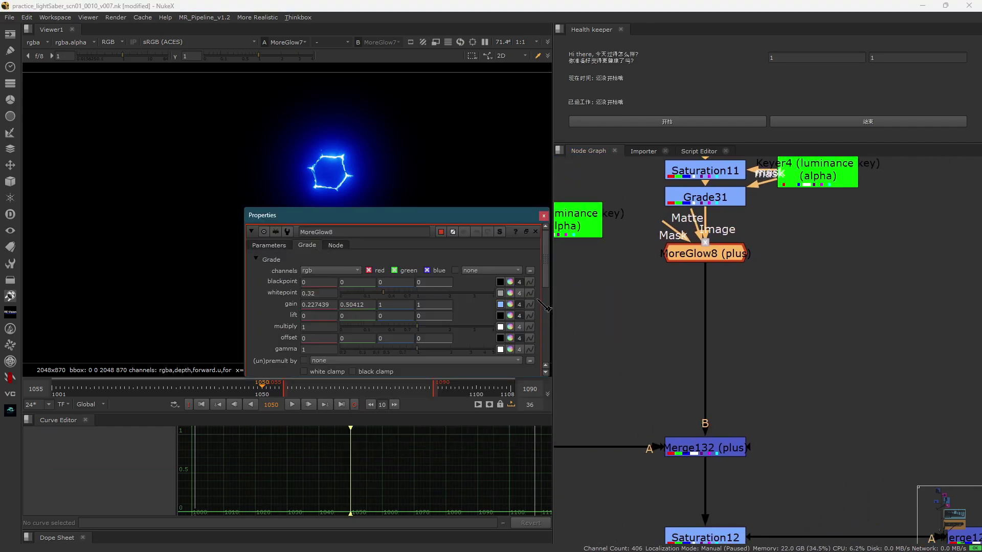
left_click(526, 304)
mouse_move(583, 458)
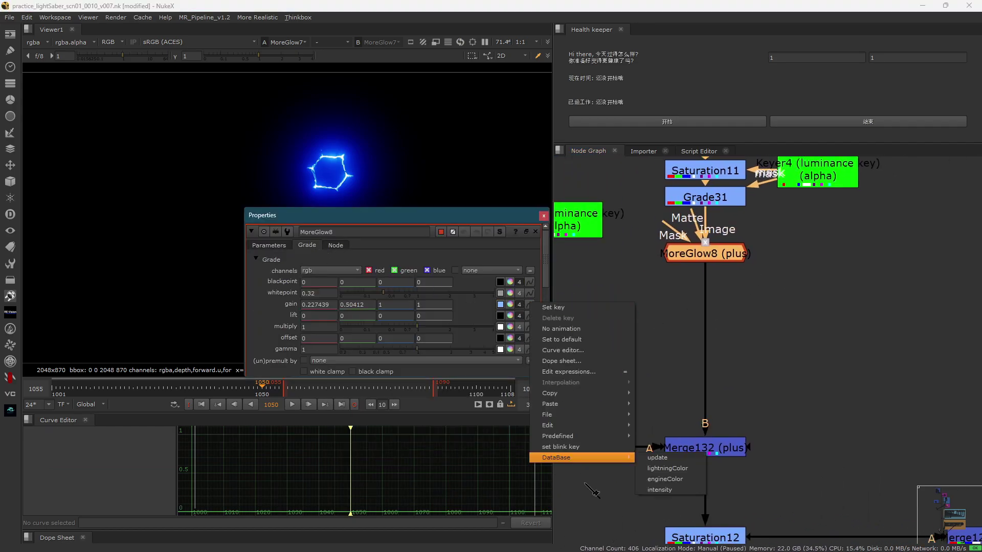
left_click(683, 479)
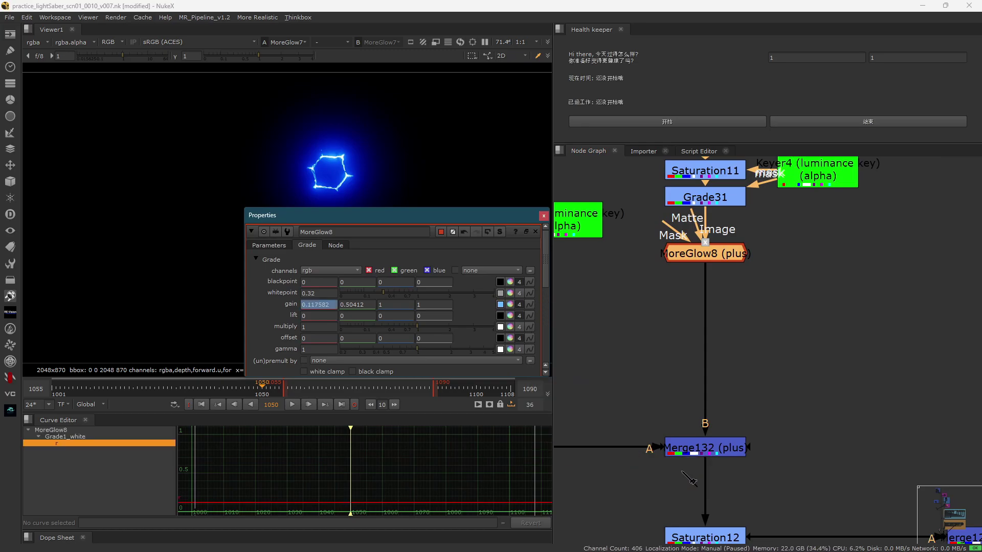
left_click(543, 216)
- View the combined portal glow at Merge132, check it at Saturation12 below and look over both glow branches
left_click_drag(789, 357, 628, 461)
scroll(724, 377, "down", 3)
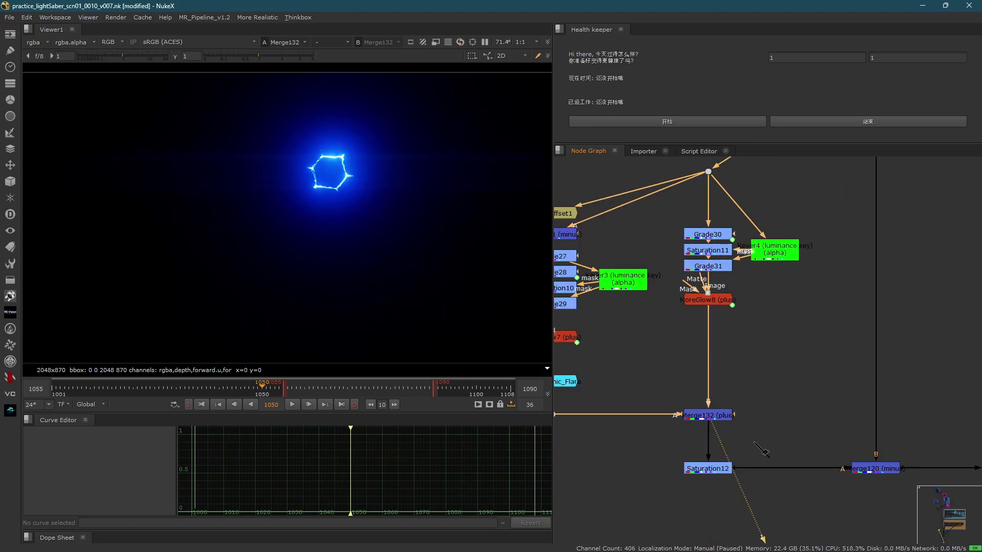
key("1")
scroll(697, 390, "down", 1)
scroll(739, 443, "down", 1)
middle_click_drag(738, 444, 689, 321)
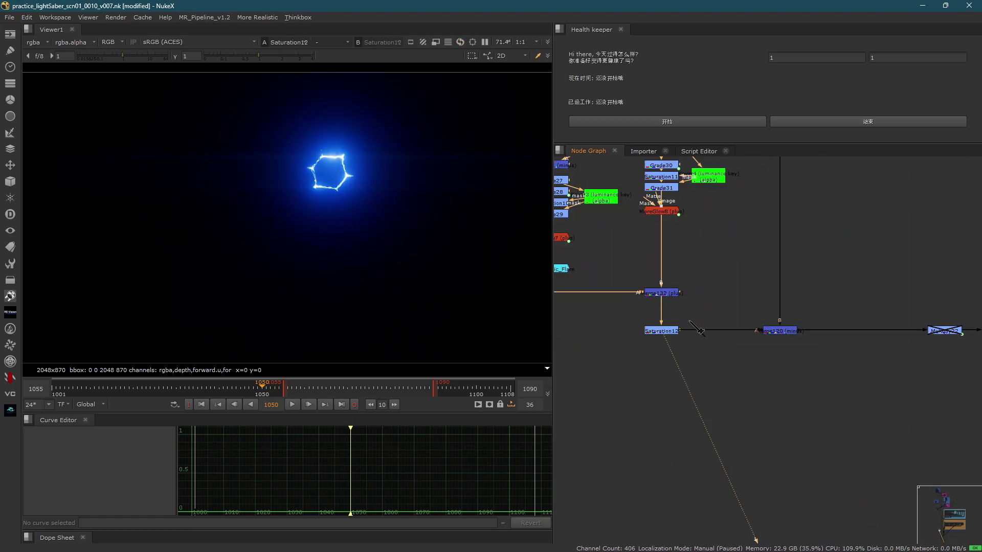
middle_click_drag(604, 321, 723, 372)
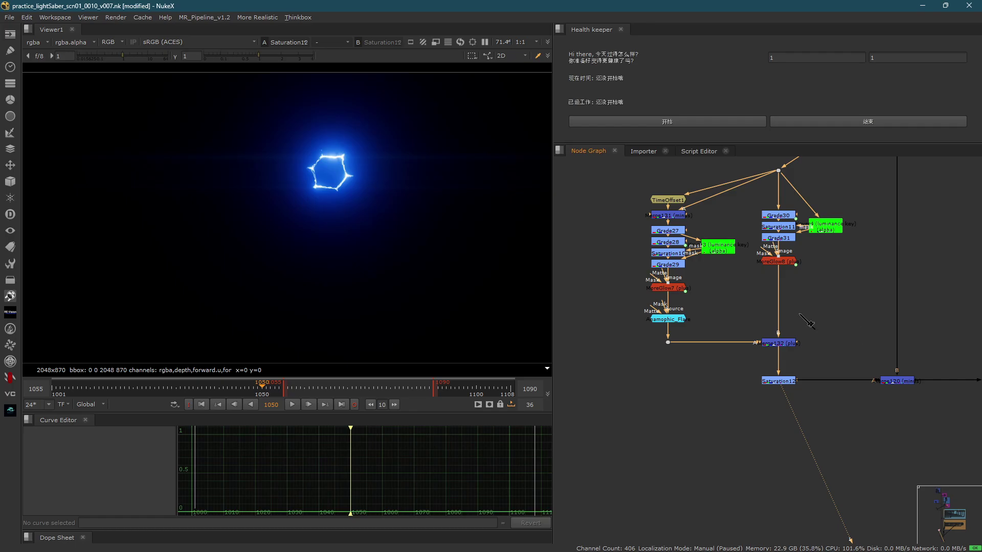
scroll(797, 276, "up", 5)
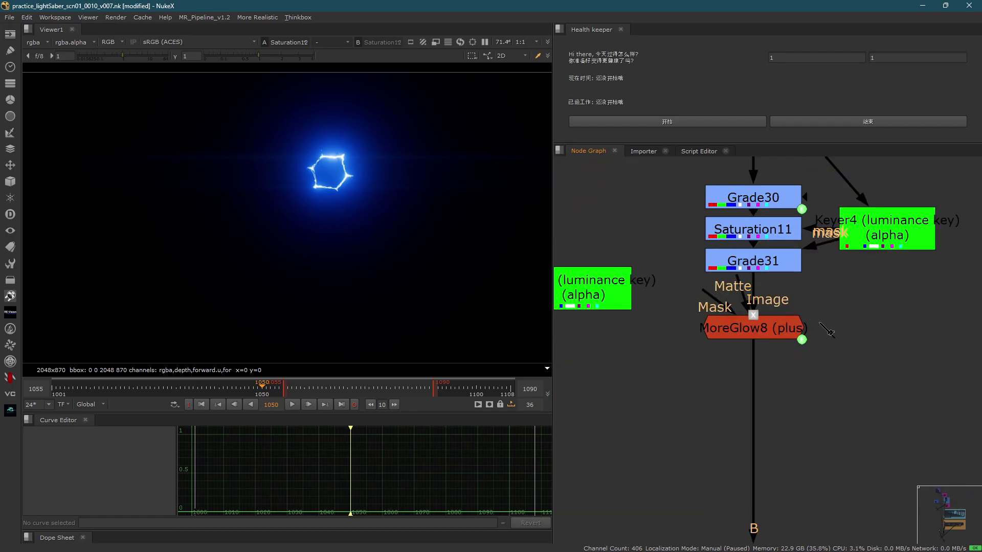
scroll(770, 337, "down", 6)
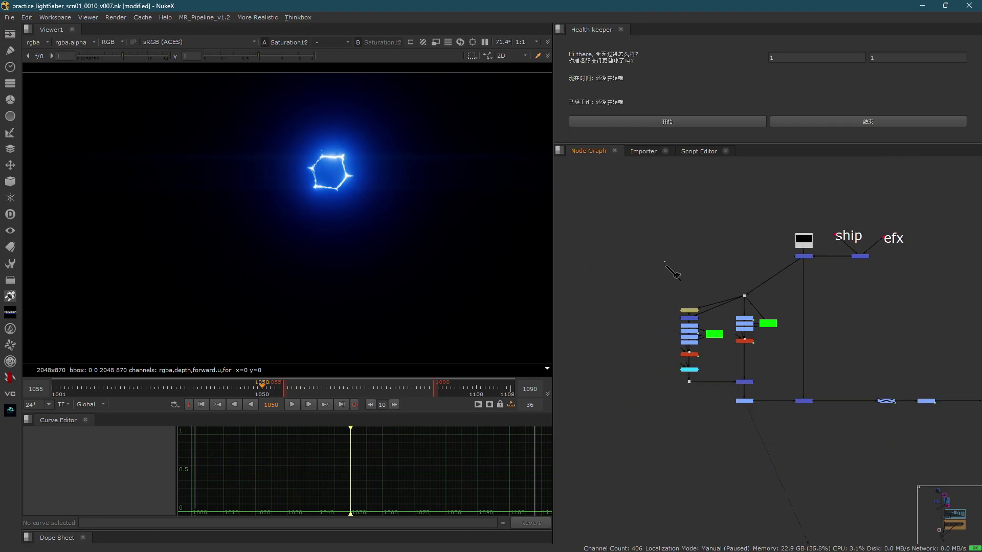
- Add an unconnected Grade node beside the portal glow branches and link its gain to the DataBase lightningColor parameter
left_click_drag(664, 262, 726, 339)
left_click(783, 366)
scroll(867, 321, "up", 5)
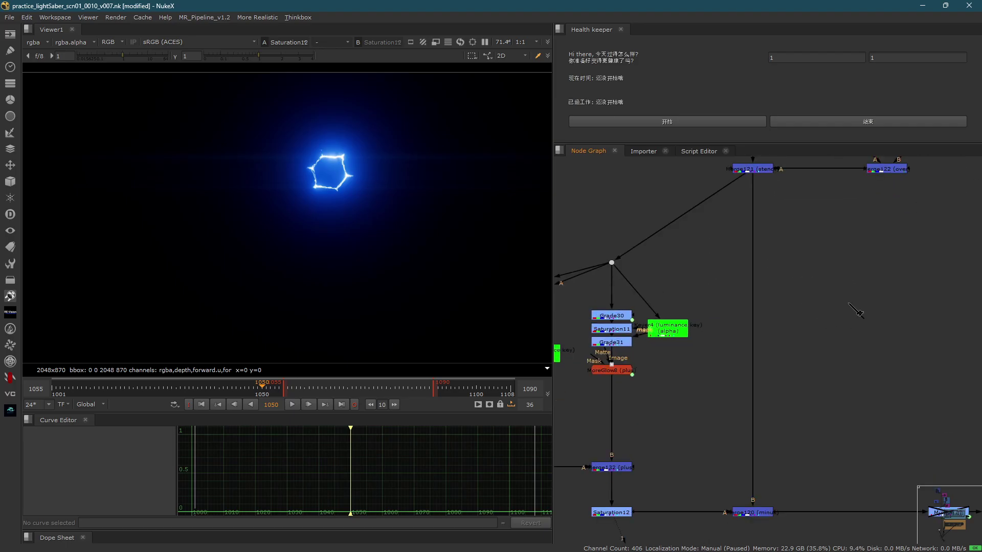
key("g")
right_click(585, 313)
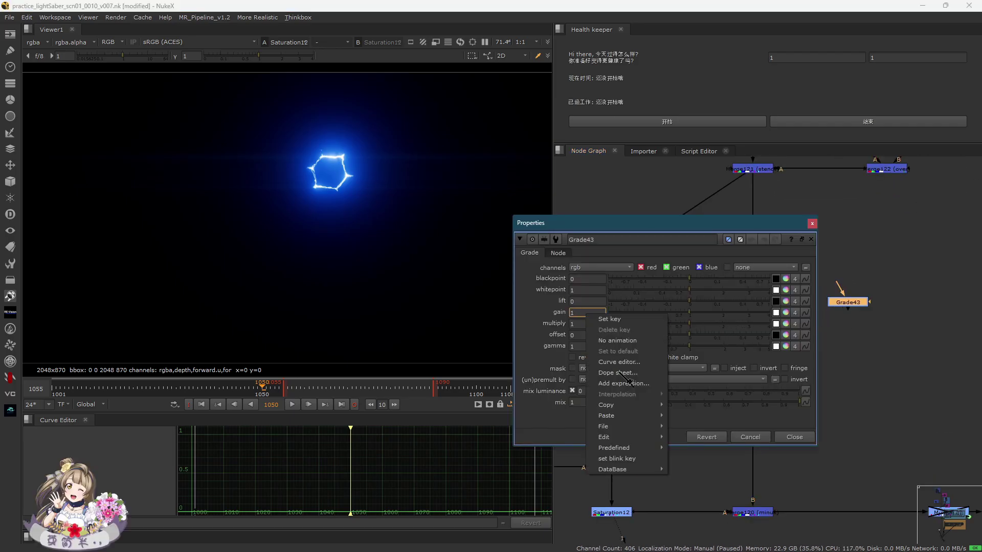
mouse_move(614, 469)
left_click(698, 491)
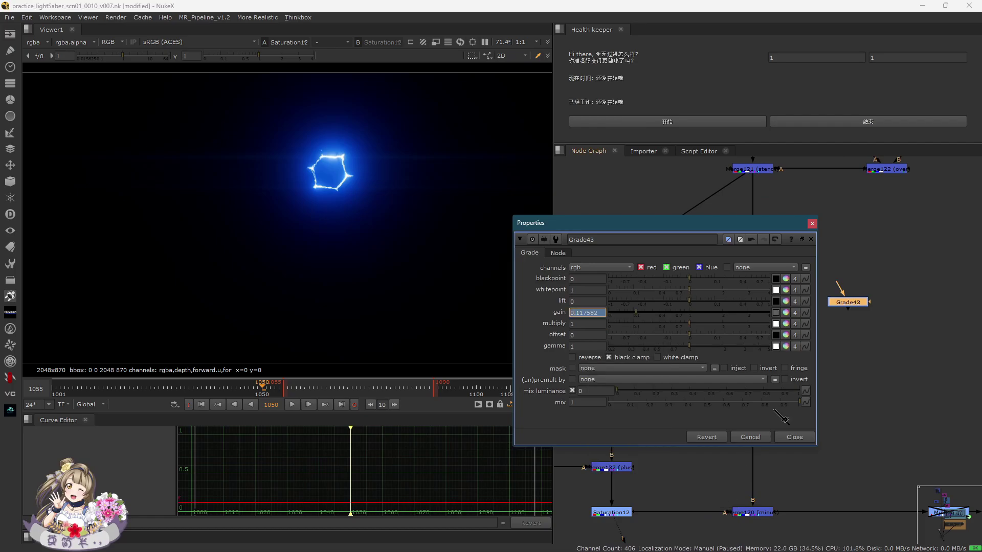
- Try reverting the new Grade node, undo the revert and split its linked gain into separate channels
left_click(796, 313)
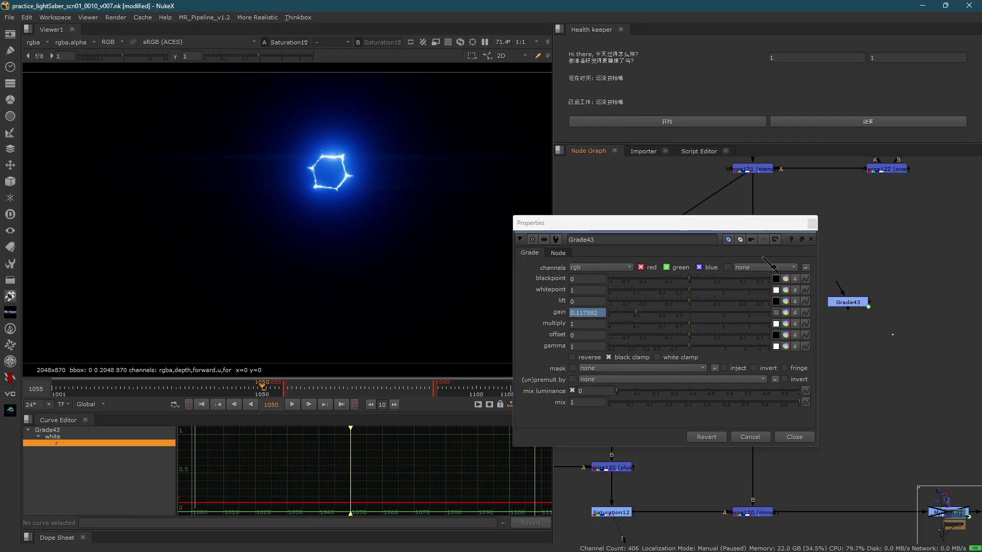
left_click(775, 239)
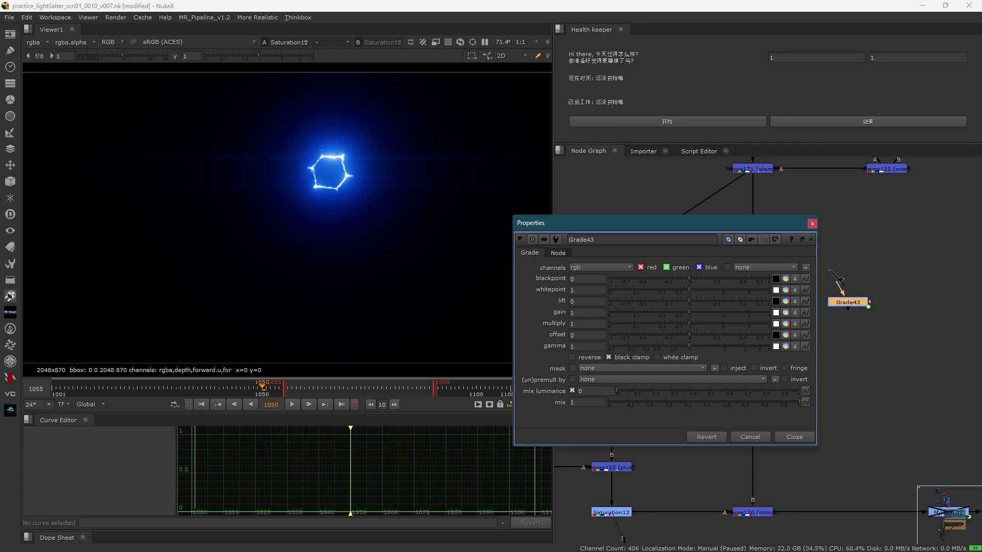
key("ctrl+z")
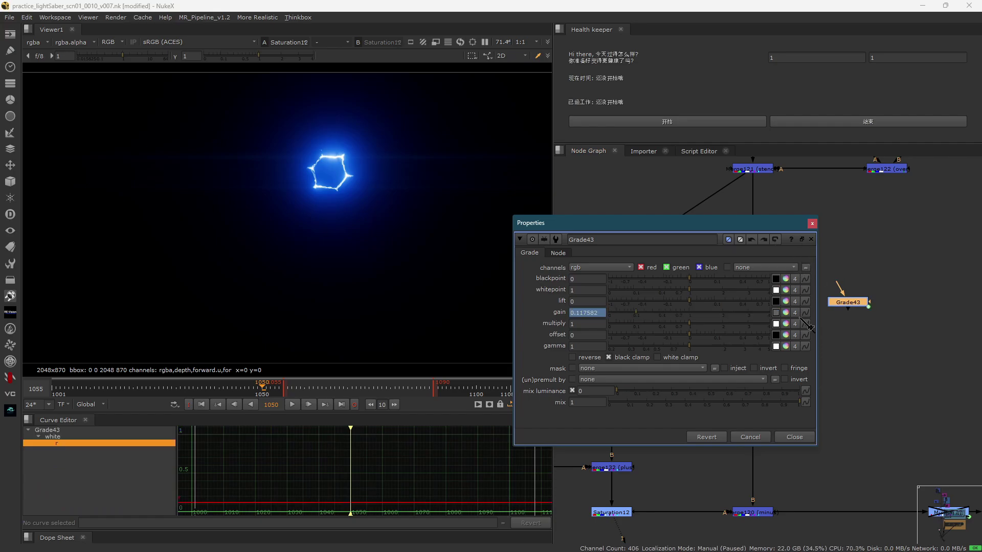
left_click(795, 313)
- Close the settings of the unconnected Grade node and delete the node
middle_click_drag(868, 283, 857, 270)
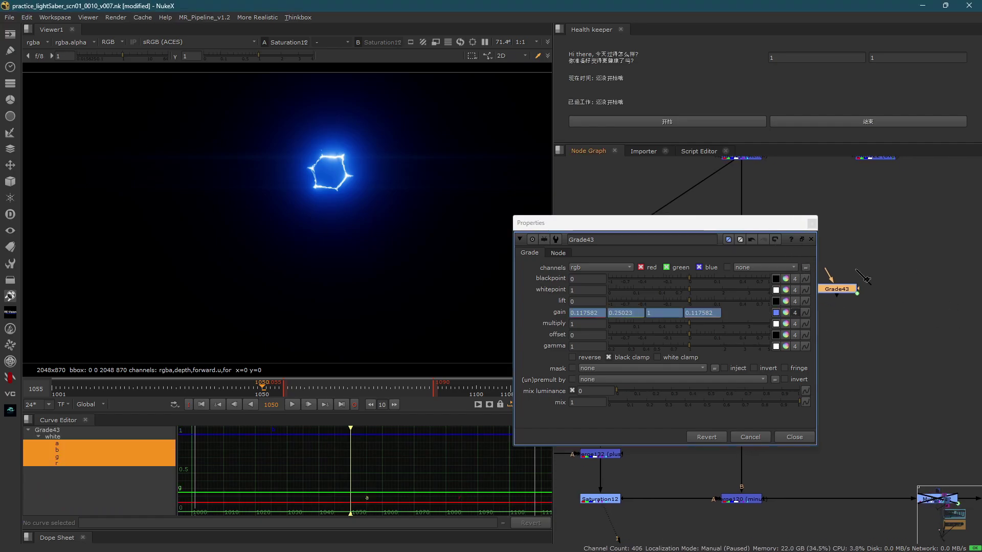
left_click_drag(751, 223, 583, 235)
left_click_drag(867, 232, 788, 313)
left_click(875, 327)
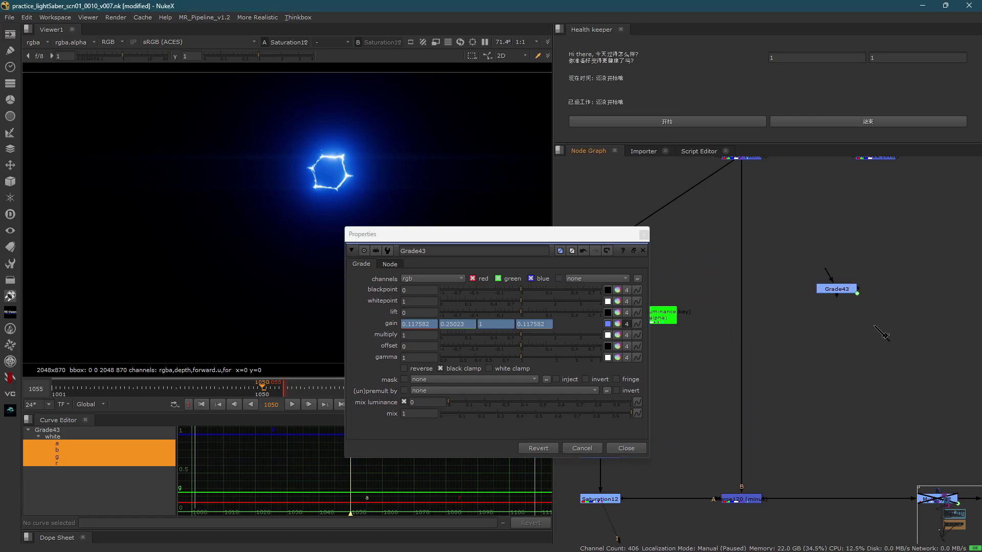
left_click_drag(886, 271, 848, 342)
key("Escape")
key("Delete")
- Move MoreGlow8 down in its branch so it lines up with MoreGlow7
middle_click_drag(678, 318, 843, 305)
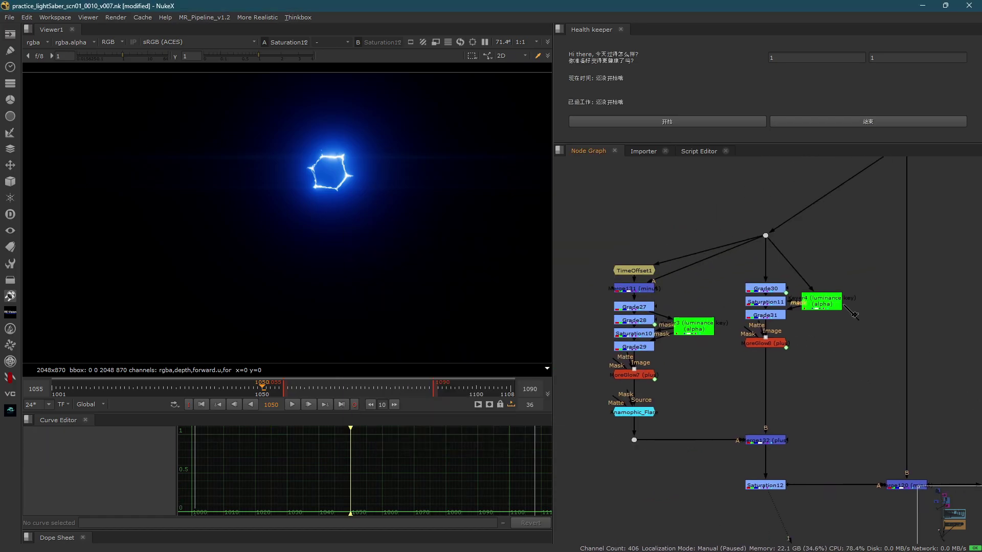
scroll(709, 351, "down", 2)
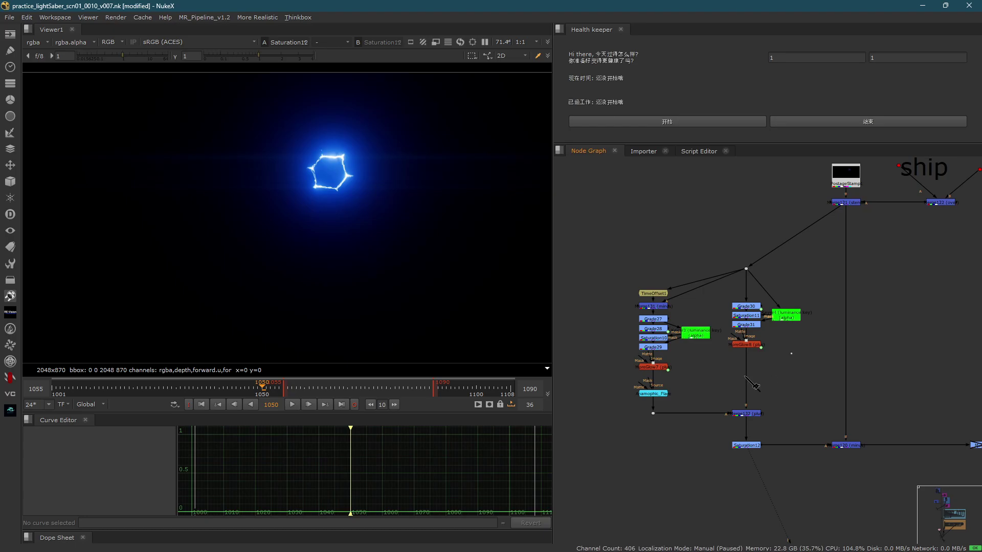
left_click_drag(751, 348, 742, 366)
left_click(708, 351)
scroll(676, 323, "down", 3)
- Look over the portal glow branch and the rest of the comp's node graph for further sections to link
middle_click_drag(736, 373, 644, 333)
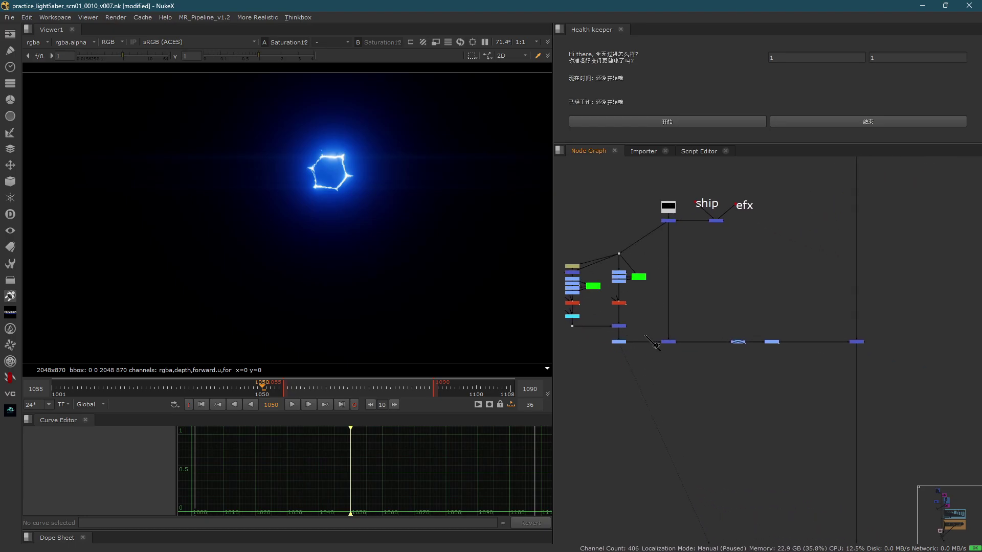
scroll(644, 334, "up", 2)
left_click_drag(629, 341, 575, 368)
middle_click_drag(629, 326, 689, 354)
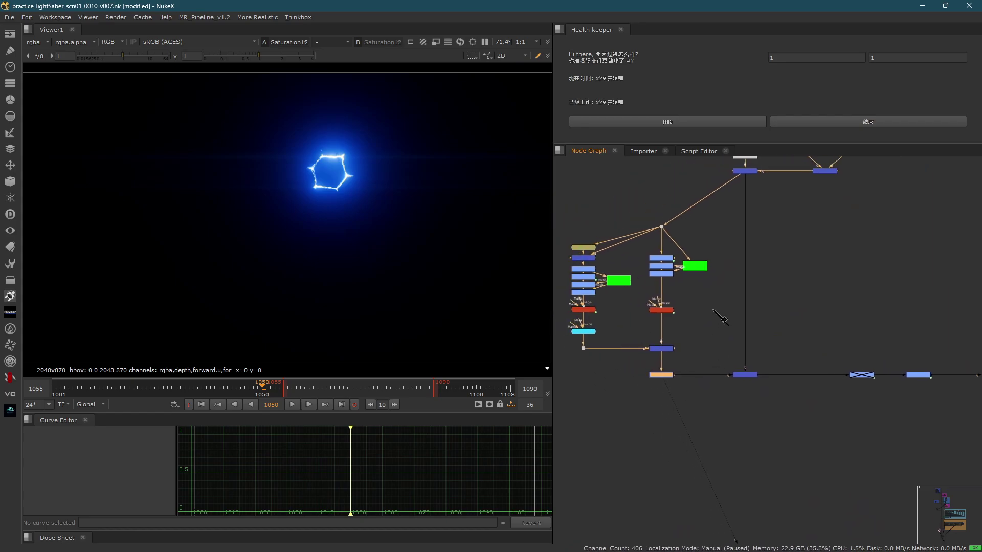
middle_click_drag(660, 287, 702, 290)
scroll(711, 352, "down", 5)
scroll(707, 354, "down", 3)
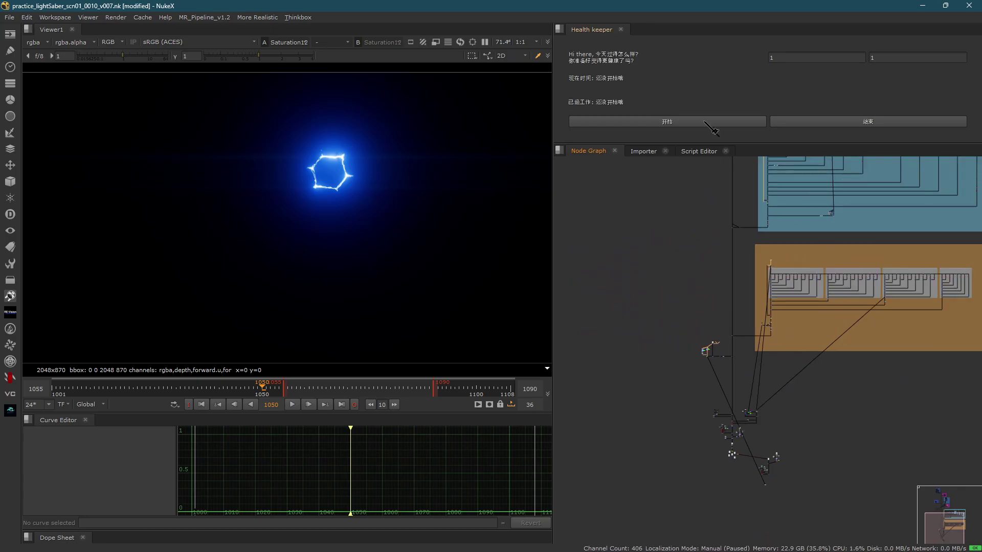
middle_click_drag(787, 261, 765, 322)
scroll(754, 246, "down", 4)
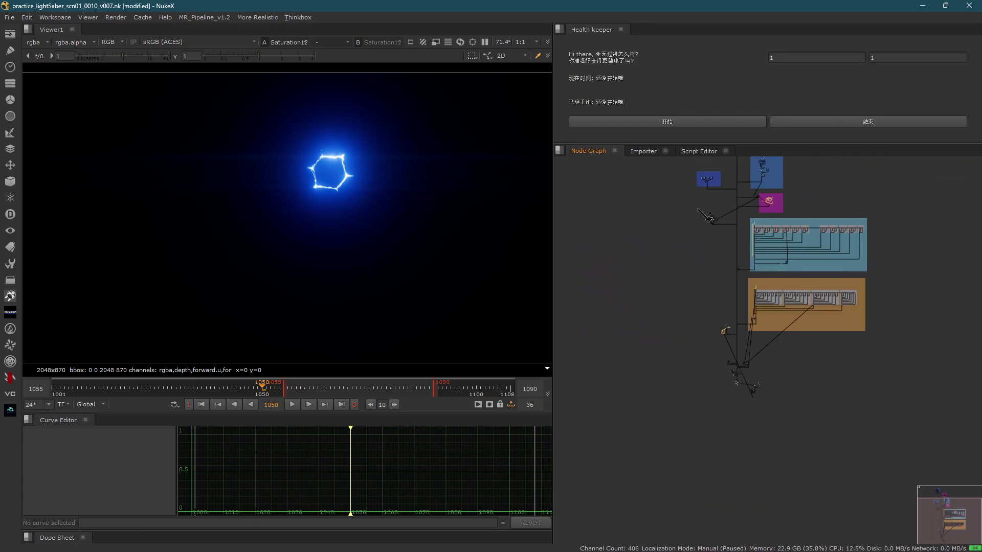
- Move Grade42 up closer to Multiply29 below the key_blue group of the Ship section
scroll(779, 192, "up", 2)
scroll(780, 195, "up", 5)
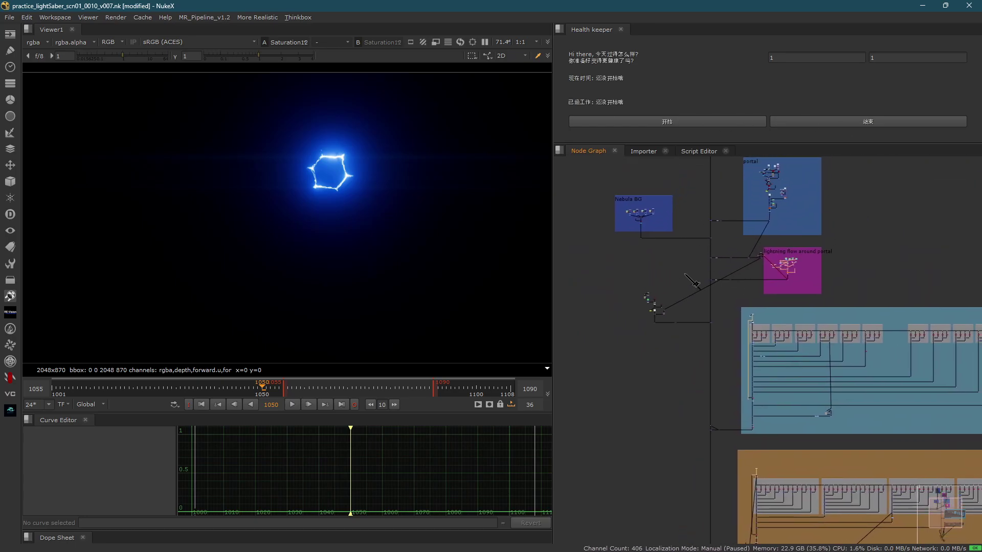
middle_click_drag(744, 341, 691, 358)
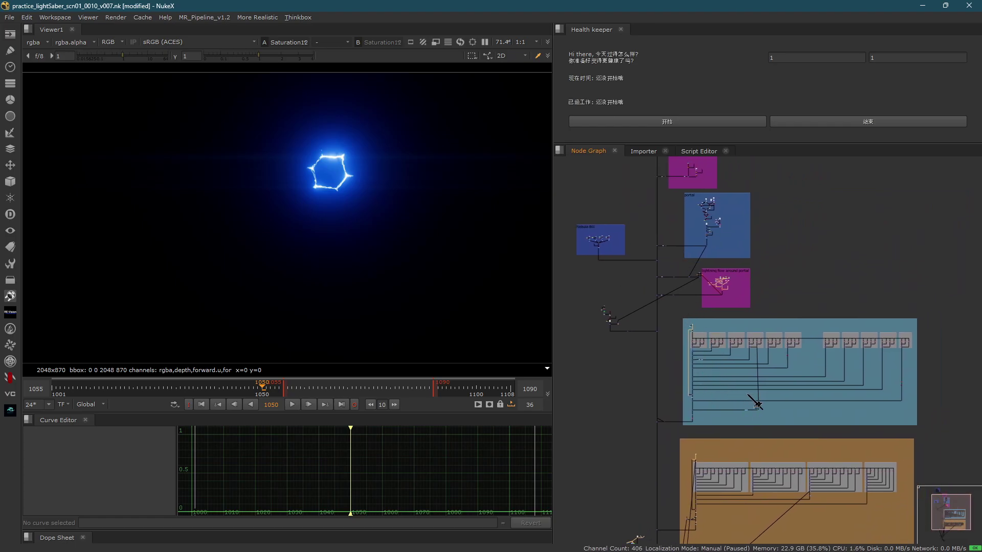
scroll(713, 370, "up", 6)
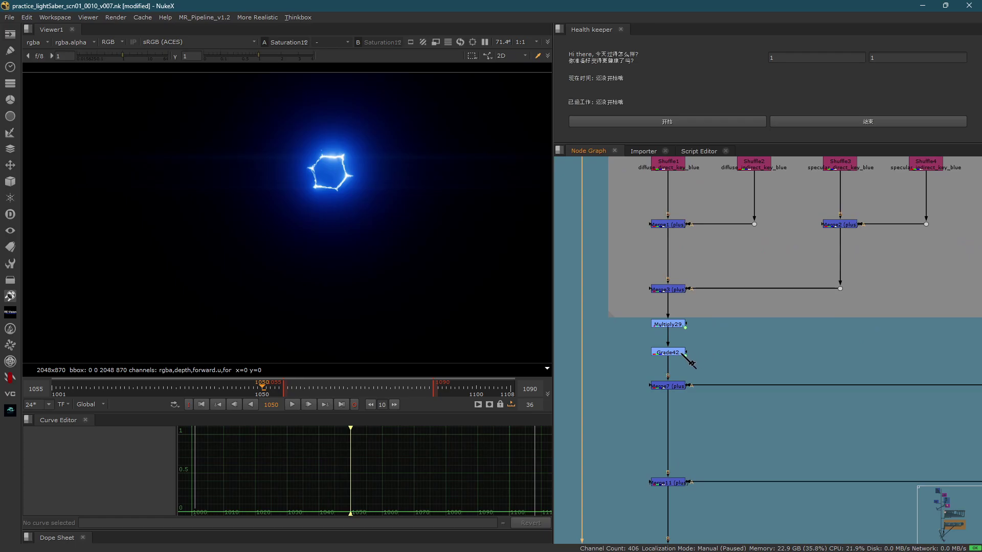
mouse_move(682, 354)
left_mouse_down()
mouse_move(680, 338)
mouse_move(682, 346)
left_mouse_up()
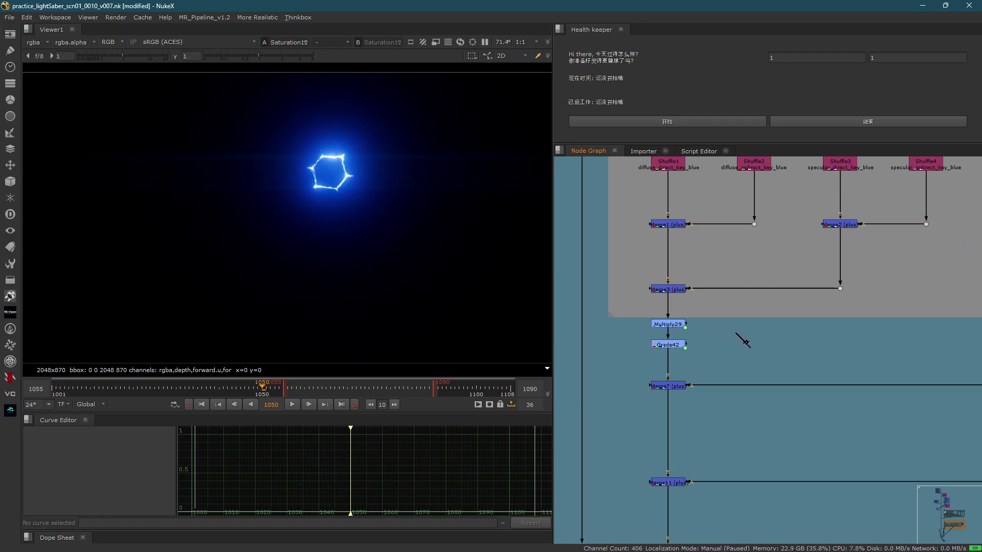
- Look over the portal and lightning sections, then inspect the gain settings of Grade42 in the Ship section
scroll(716, 353, "down", 4)
scroll(741, 339, "down", 3)
scroll(767, 315, "down", 3)
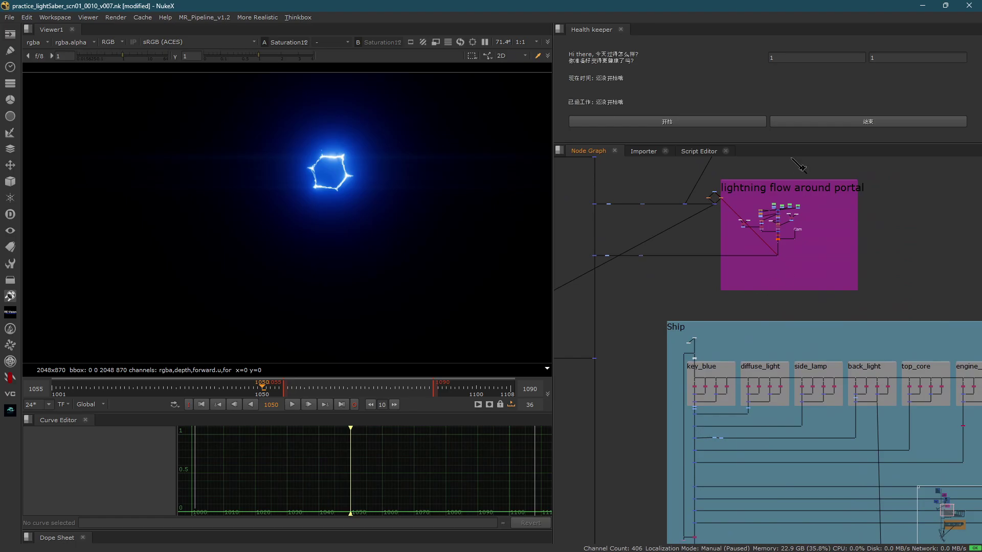
scroll(769, 198, "down", 5)
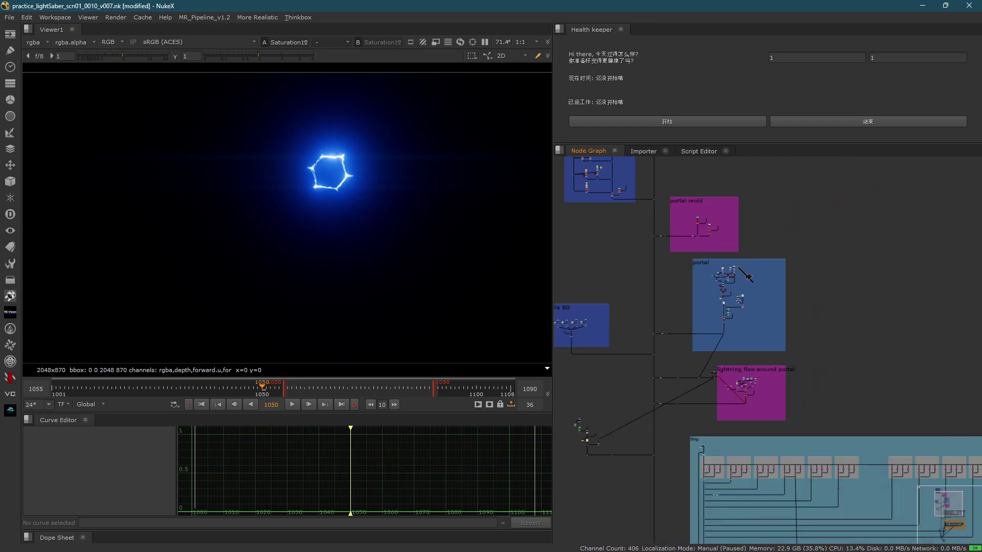
scroll(676, 362, "up", 10)
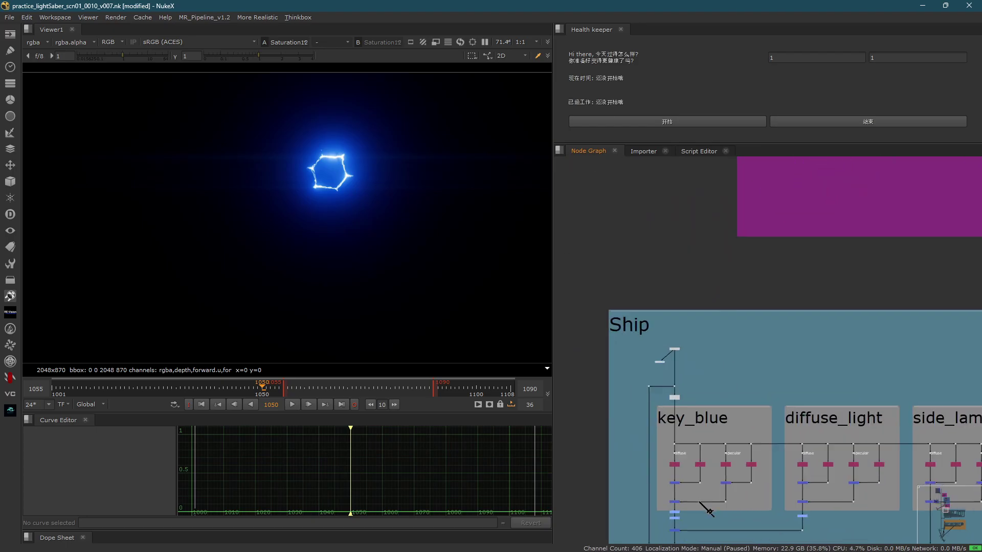
scroll(684, 369, "up", 3)
double_click(700, 347)
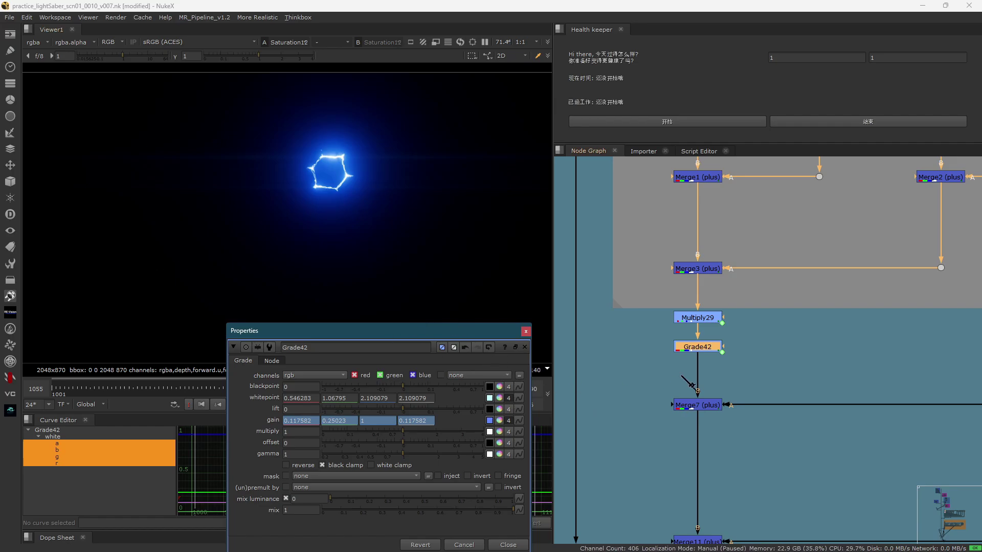
left_click(634, 354)
- View the portal glow branch output at Multiply28, just before it joins the main pipe
key("f")
middle_click_drag(723, 473, 716, 258)
scroll(717, 258, "up", 2)
scroll(726, 266, "up", 5)
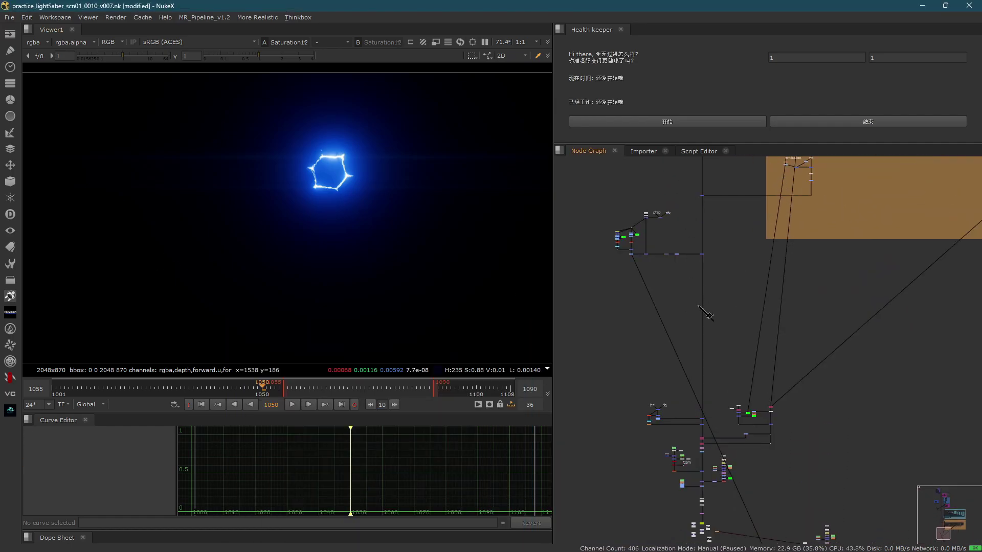
key("1")
scroll(663, 286, "down", 2)
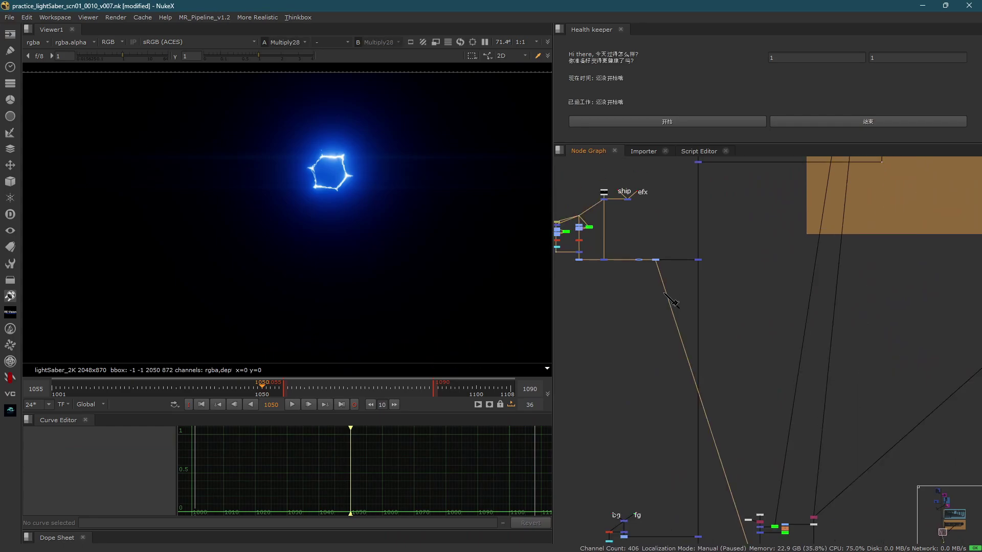
- View the full composite at the Reformat2 node near the end of the main pipe
scroll(691, 269, "down", 4)
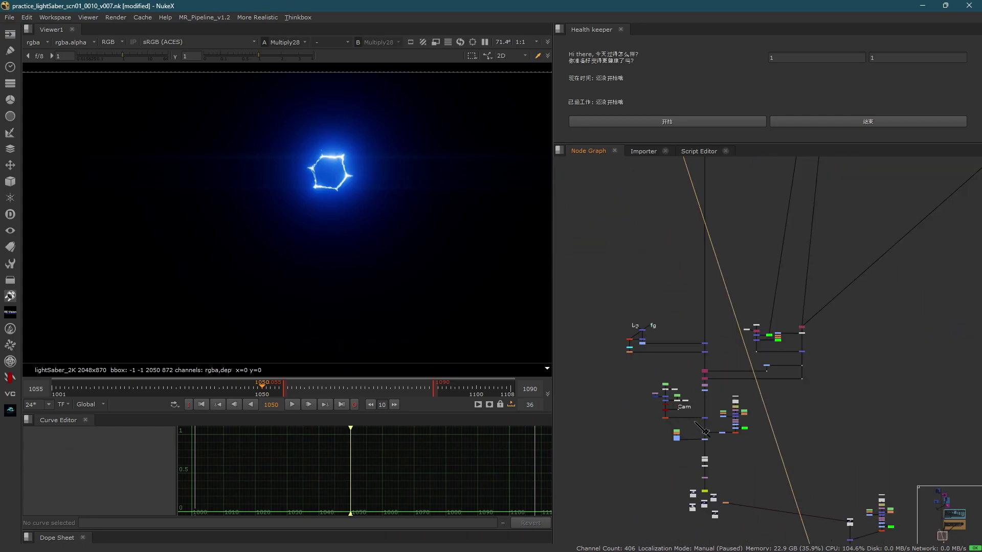
scroll(711, 415, "up", 4)
scroll(714, 418, "up", 5)
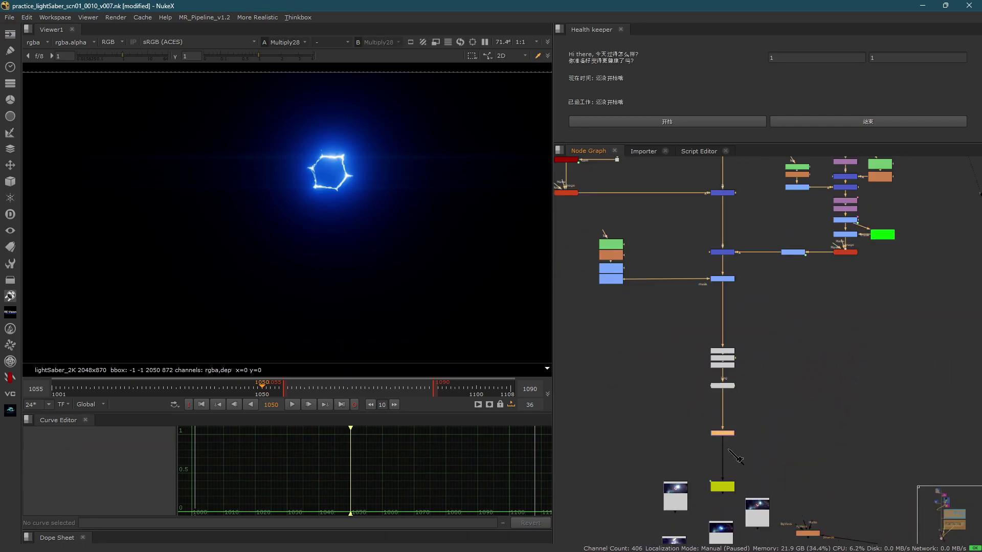
key("1")
left_click(819, 410)
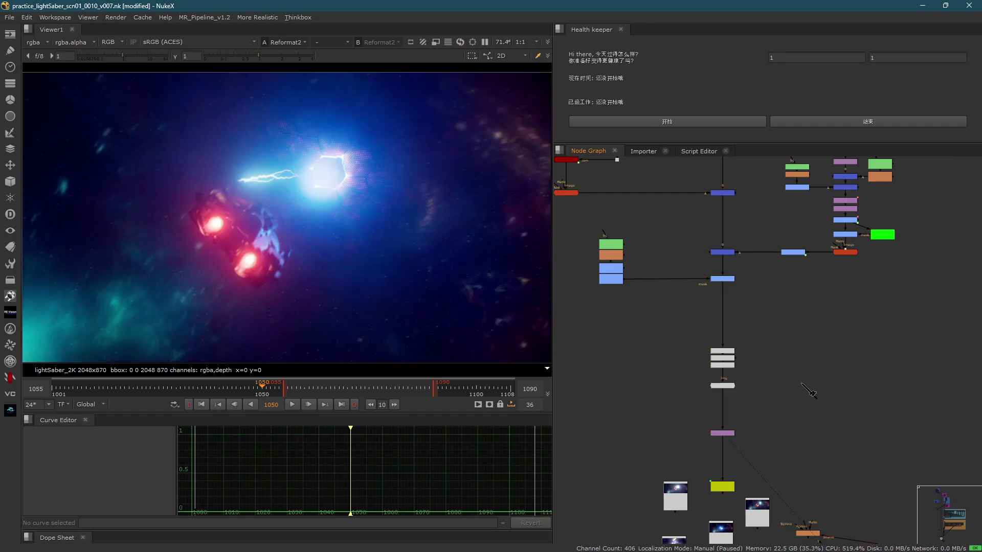
- Open the DataBase properties, shift lightningColor to light blue (0.286361, 0.684036, 1) and check the glow in the composite
scroll(818, 377, "up", 10)
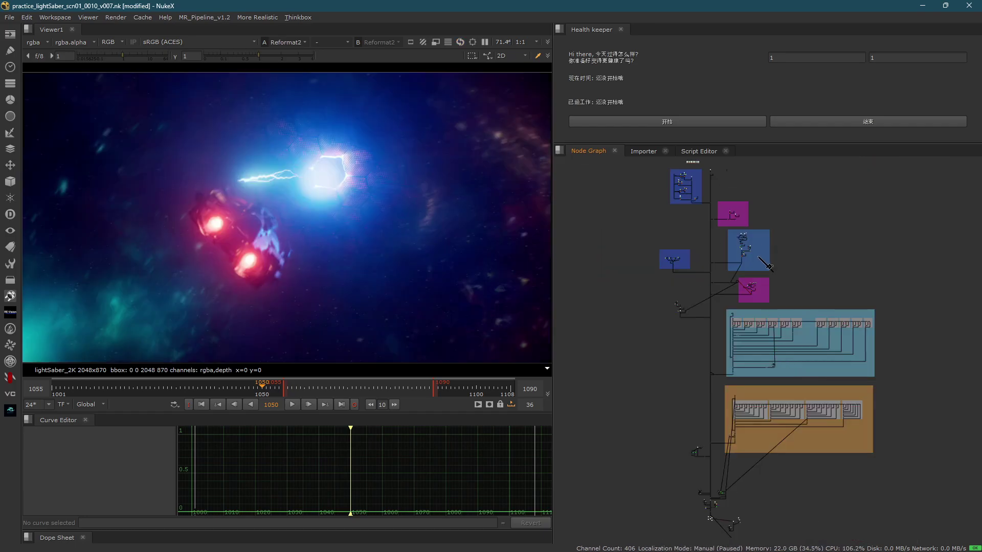
double_click(736, 321)
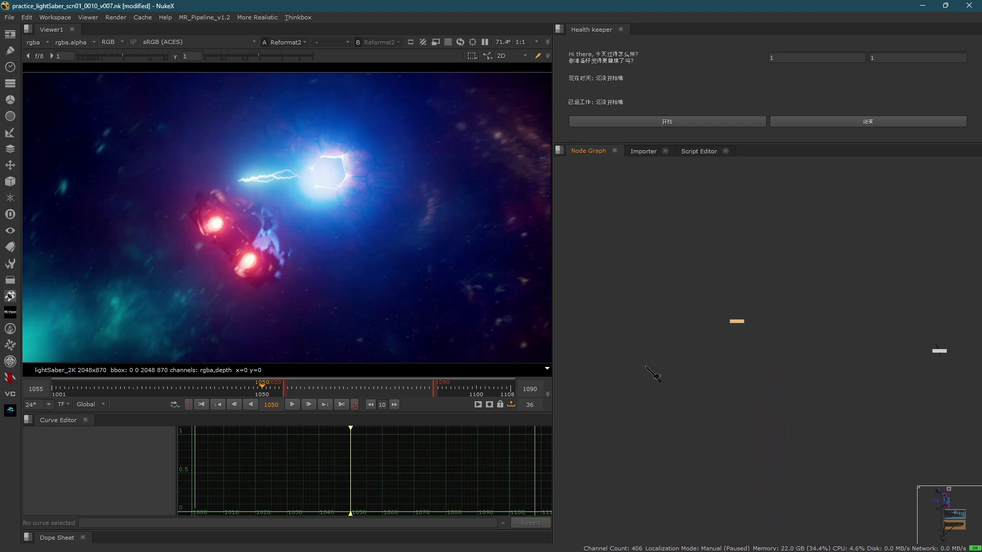
left_click(875, 366)
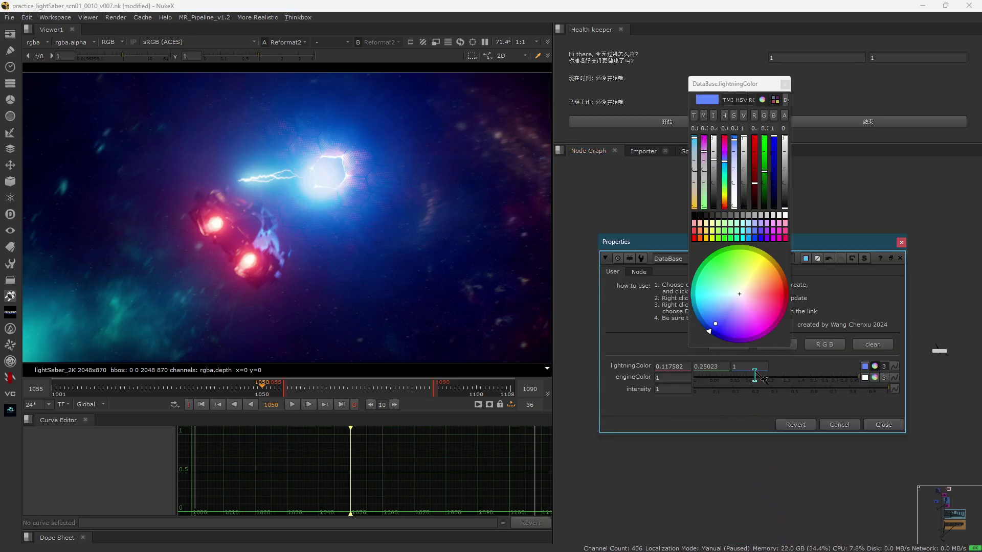
left_click_drag(710, 318, 712, 308)
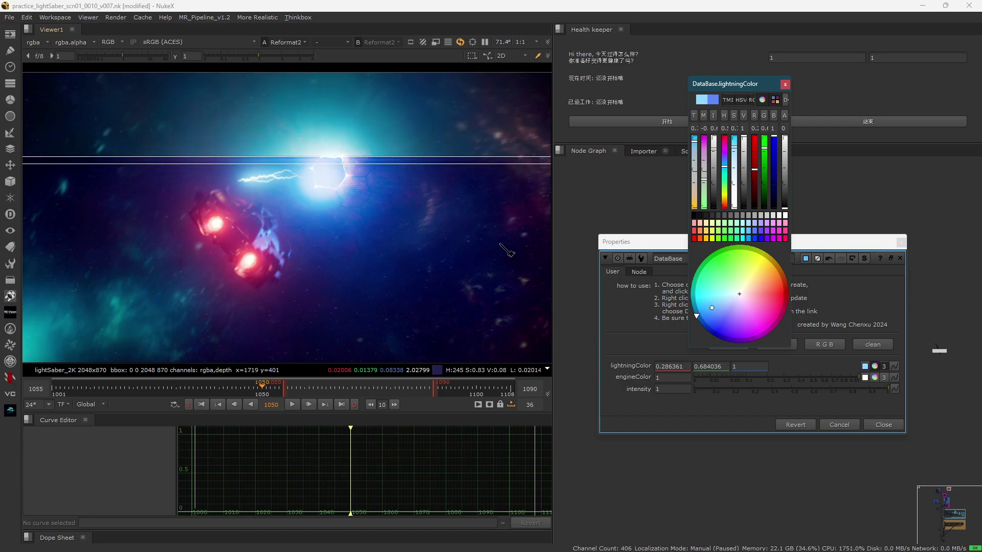
left_click_drag(129, 100, 354, 279)
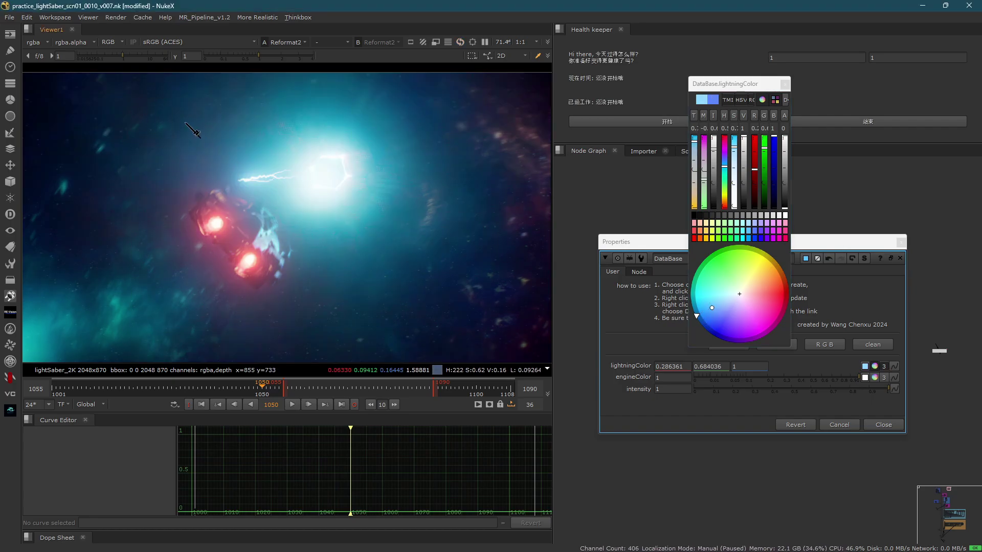
left_click_drag(185, 122, 417, 312)
scroll(321, 204, "down", 4)
scroll(316, 207, "up", 4)
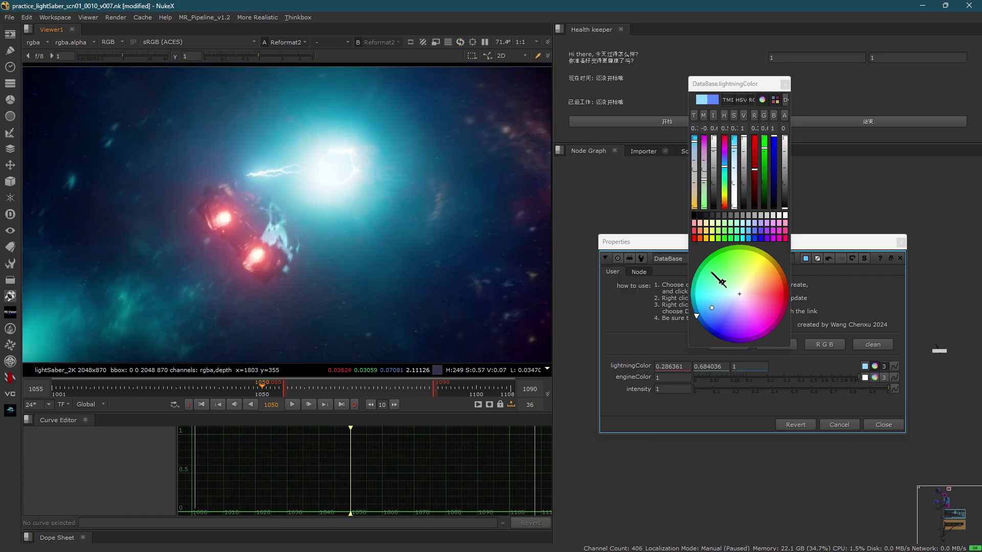
- Set lightningColor to light green (0.527498, 1, 0.374862) and preview the composite at frame 1077
left_click(733, 267)
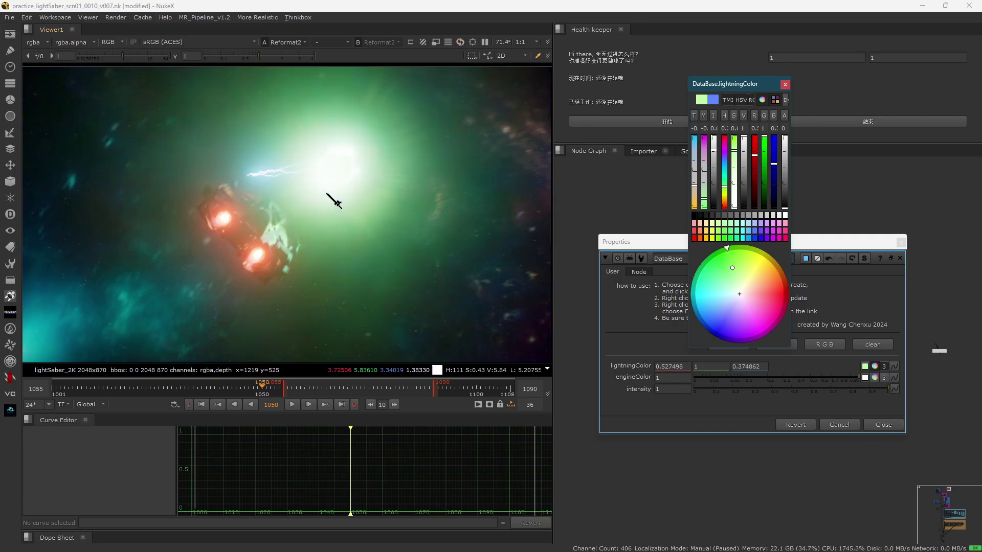
left_click_drag(168, 103, 462, 332)
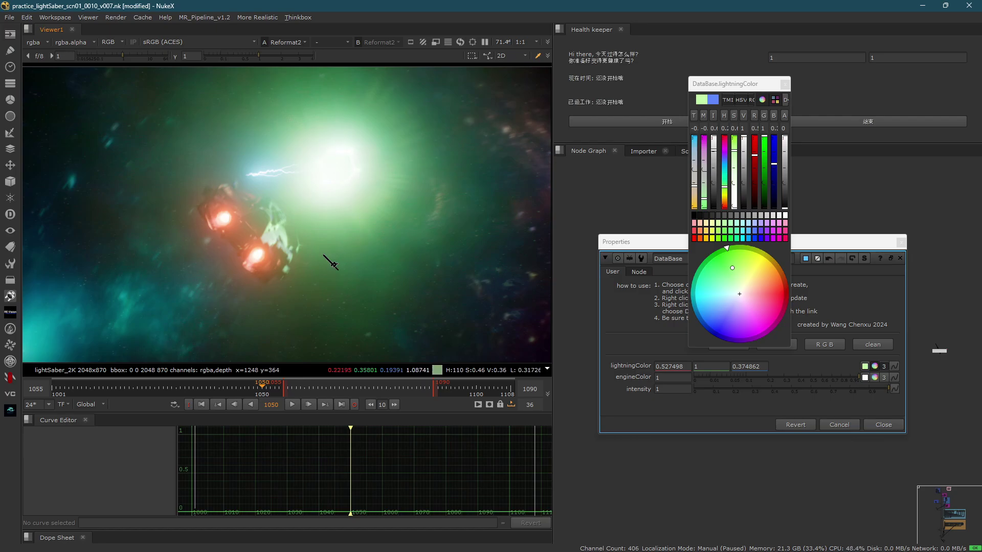
left_click_drag(48, 230, 312, 353)
left_click(374, 390)
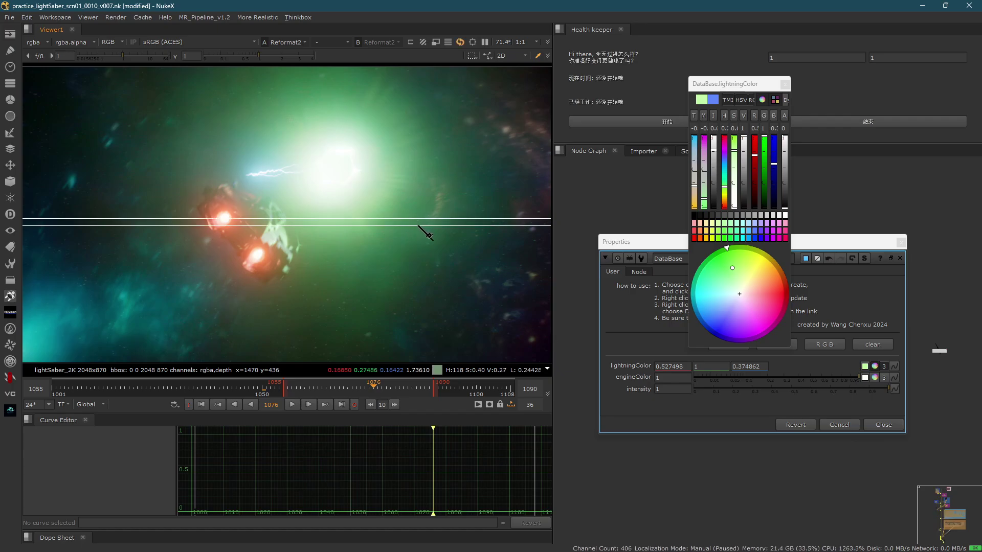
left_click(383, 393)
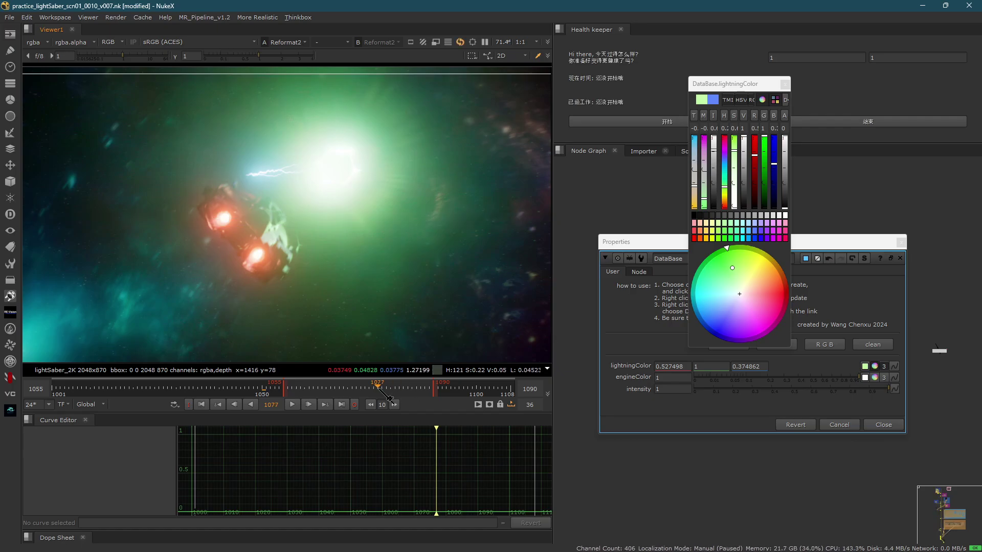
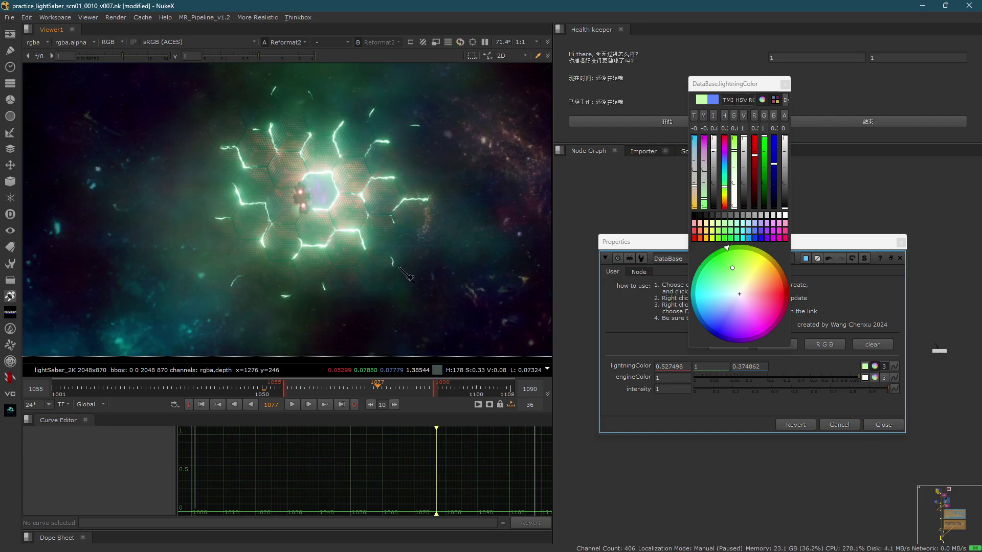
- Compare the green portal composite with the Read25 render at frame 1077
key("f")
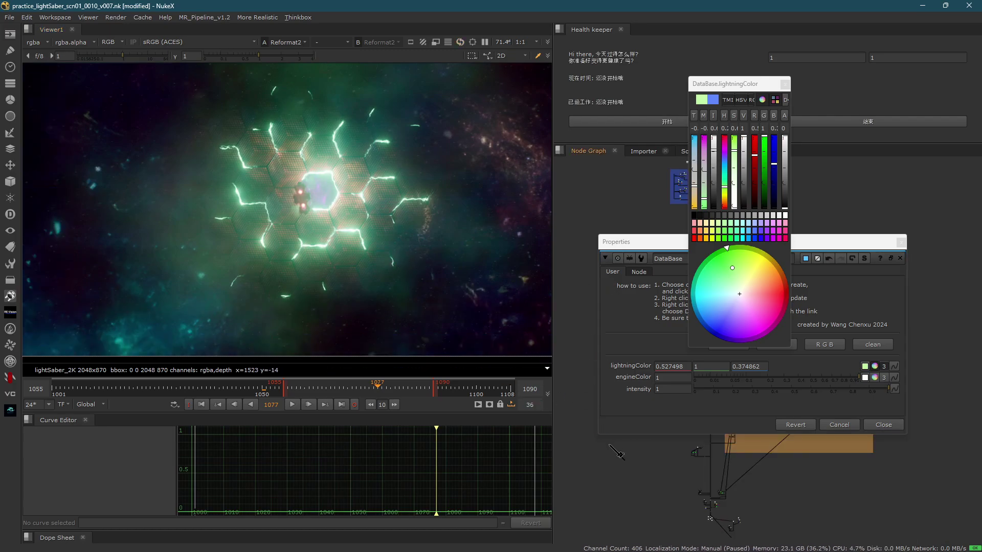
scroll(709, 512, "up", 7)
scroll(664, 486, "up", 6)
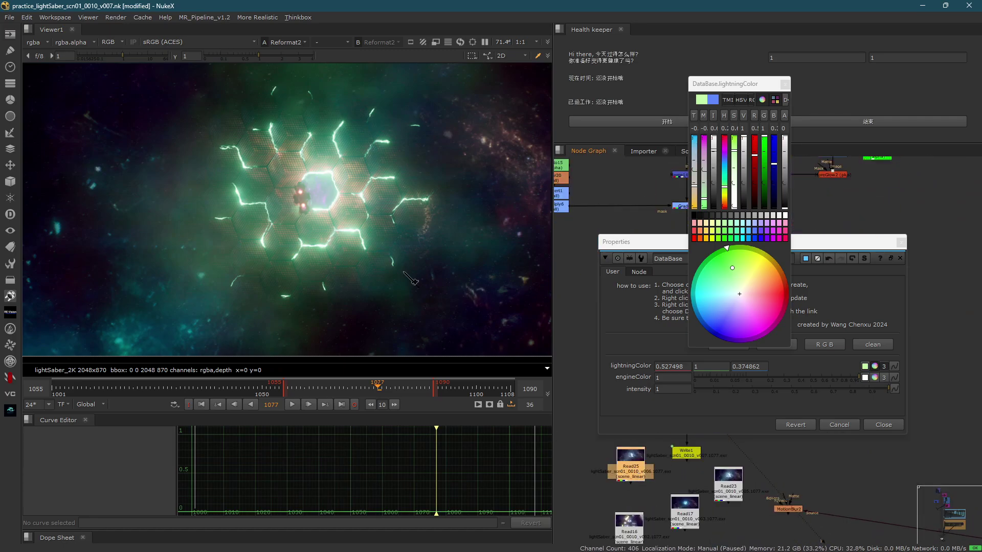
key("2")
key("f")
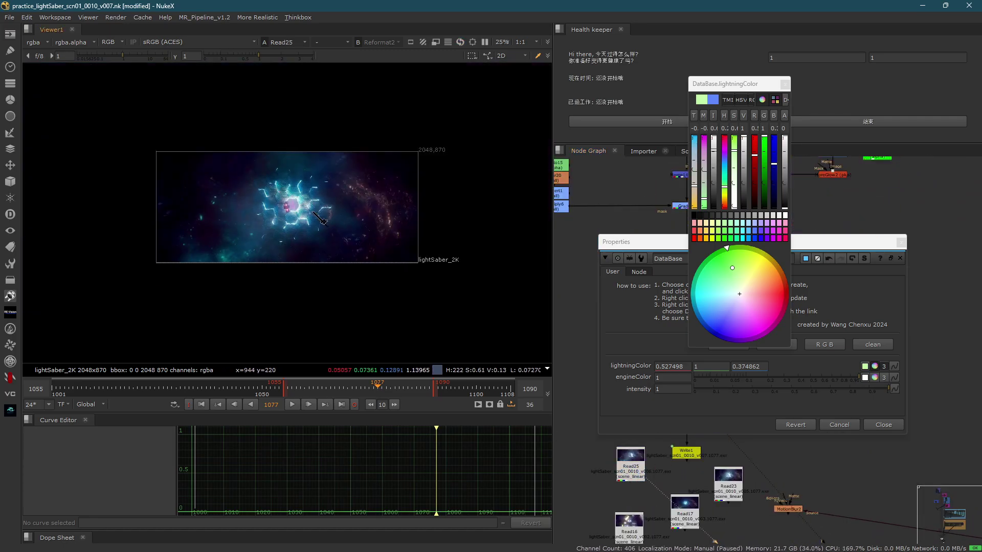
key("1")
scroll(291, 210, "up", 4)
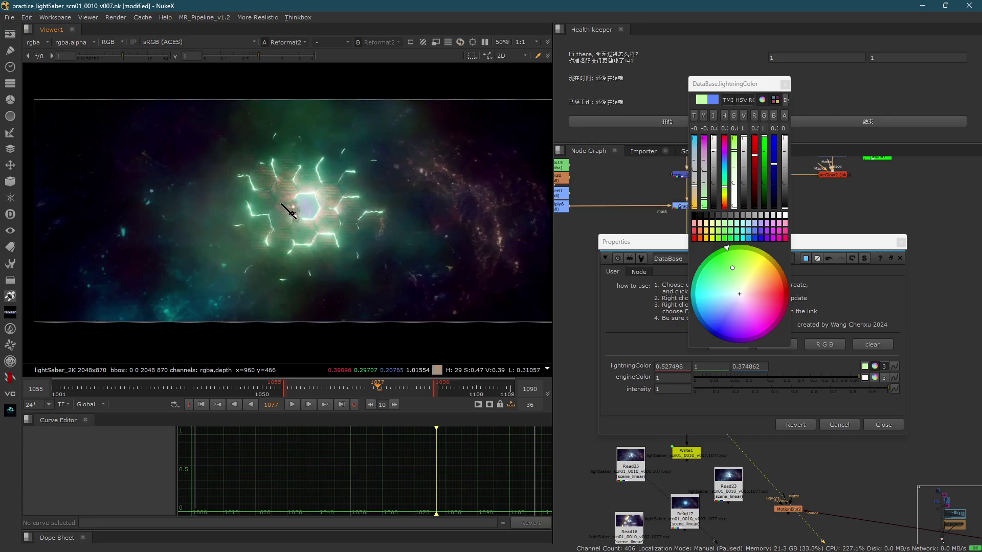
- Move the DataBase properties clear of the colour wheel and set lightningColor to orange (1, 0.458953, 0.110643)
left_click_drag(822, 241, 603, 243)
left_click_drag(744, 285, 740, 271)
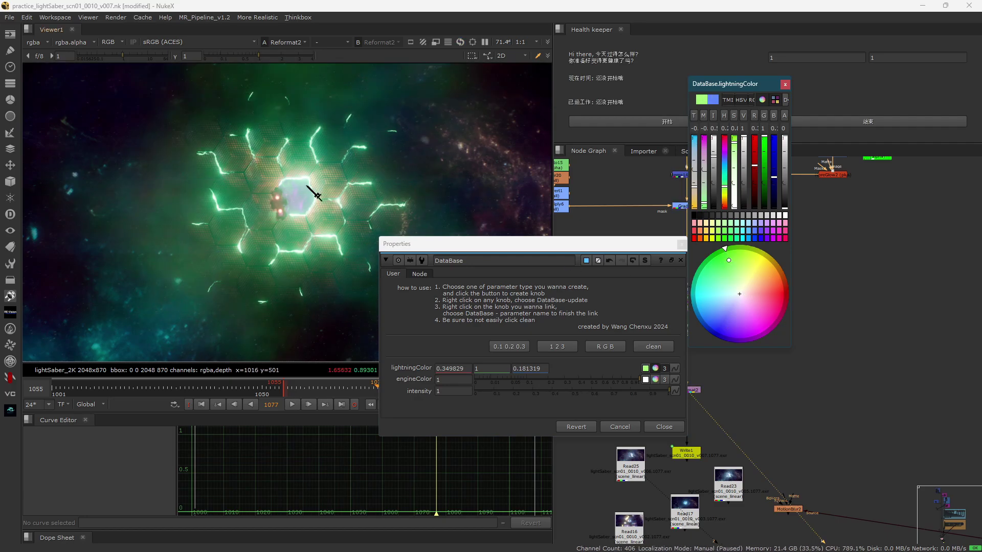
left_click_drag(742, 266, 784, 276)
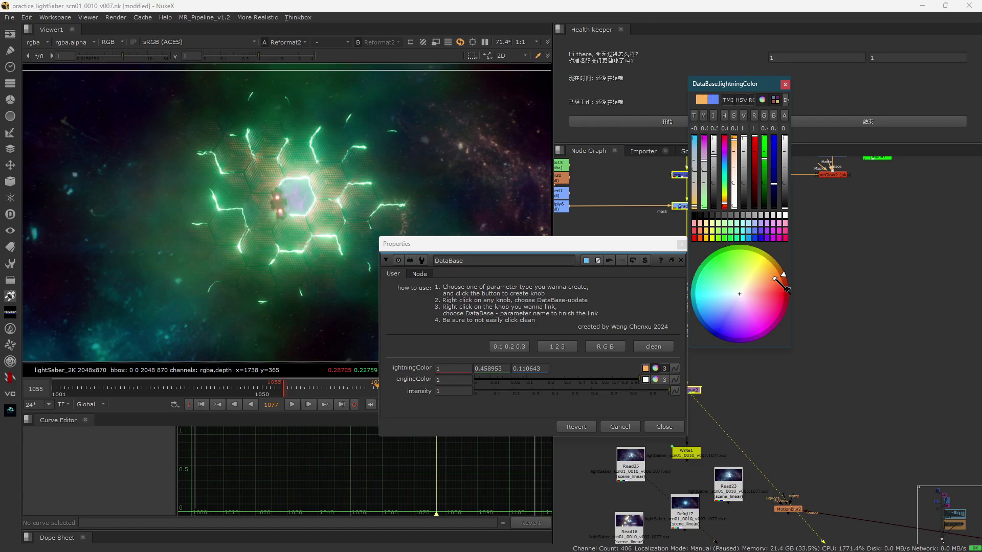
left_click(376, 175)
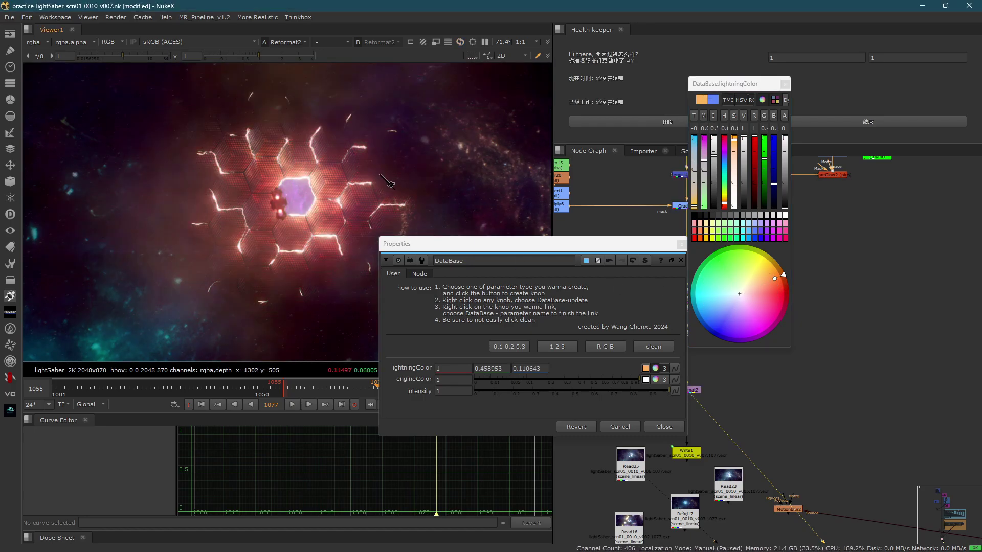
- Compare the orange composite with the Read25 render at frame 1047, moving the DataBase properties below the image
key("2")
left_click(344, 386)
left_click_drag(353, 395, 258, 390)
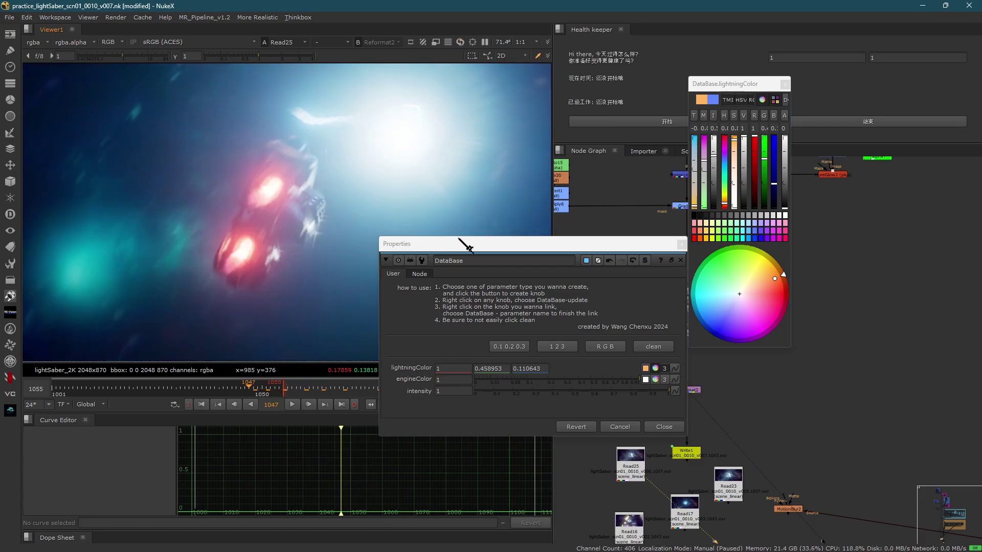
left_click_drag(483, 242, 584, 278)
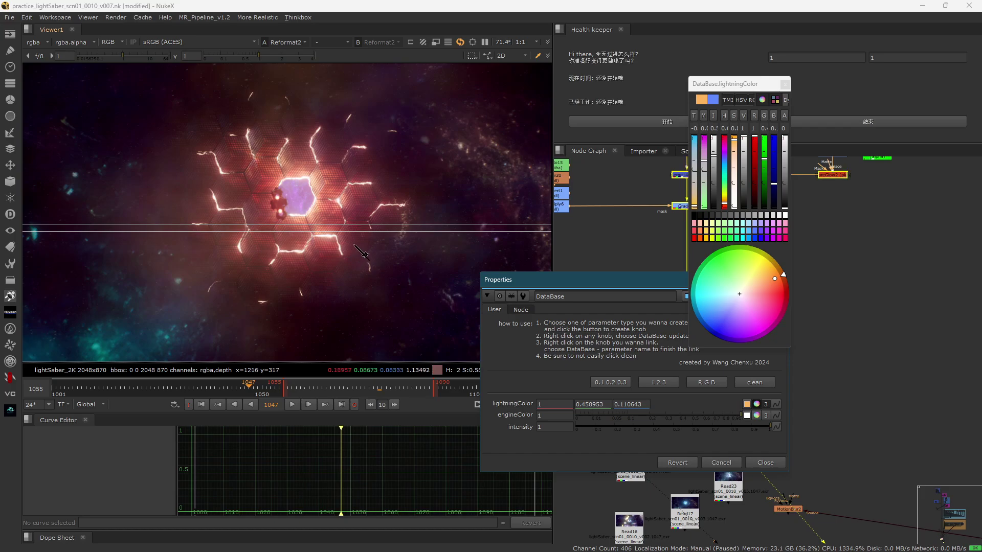
left_click_drag(567, 285, 310, 383)
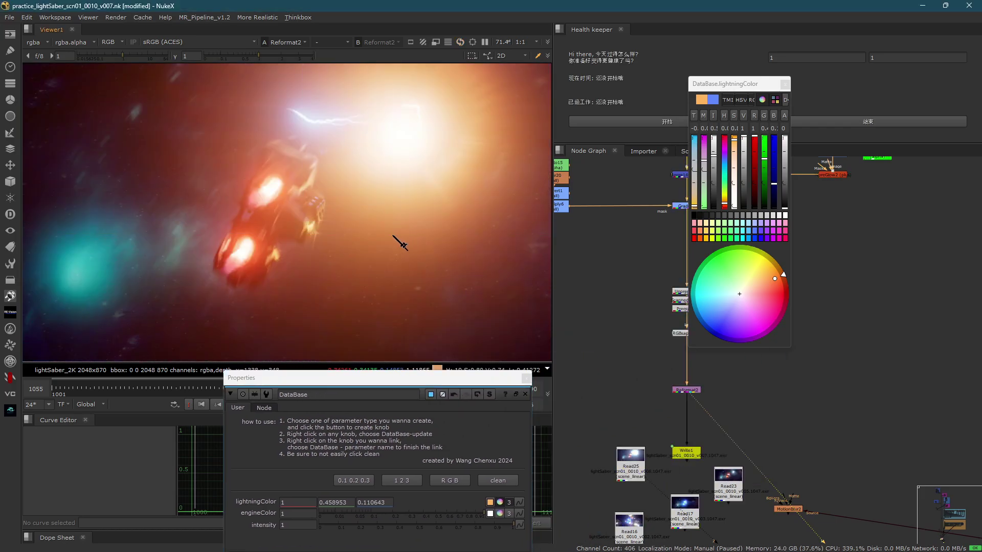
scroll(339, 230, "down", 3)
scroll(354, 213, "up", 2)
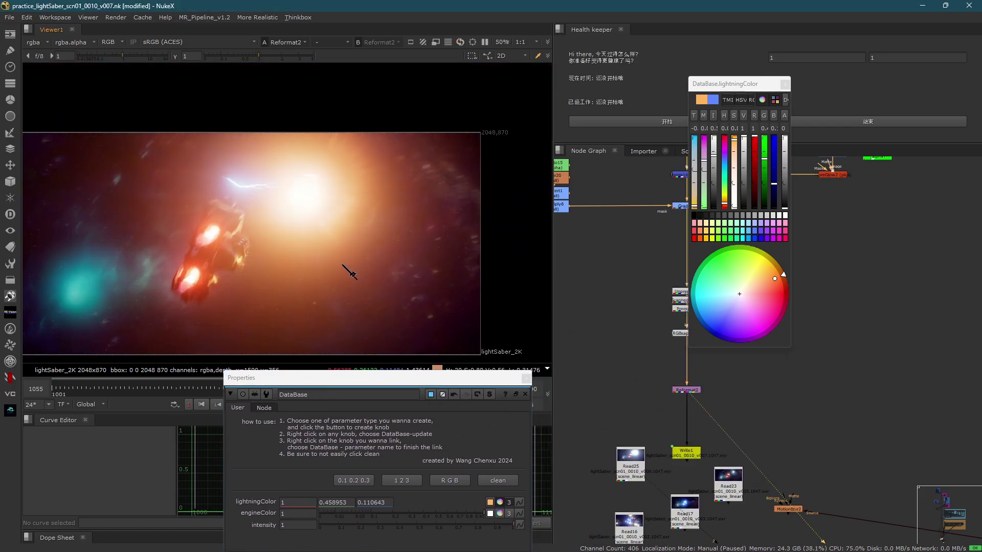
middle_click_drag(340, 263, 369, 216)
key("2")
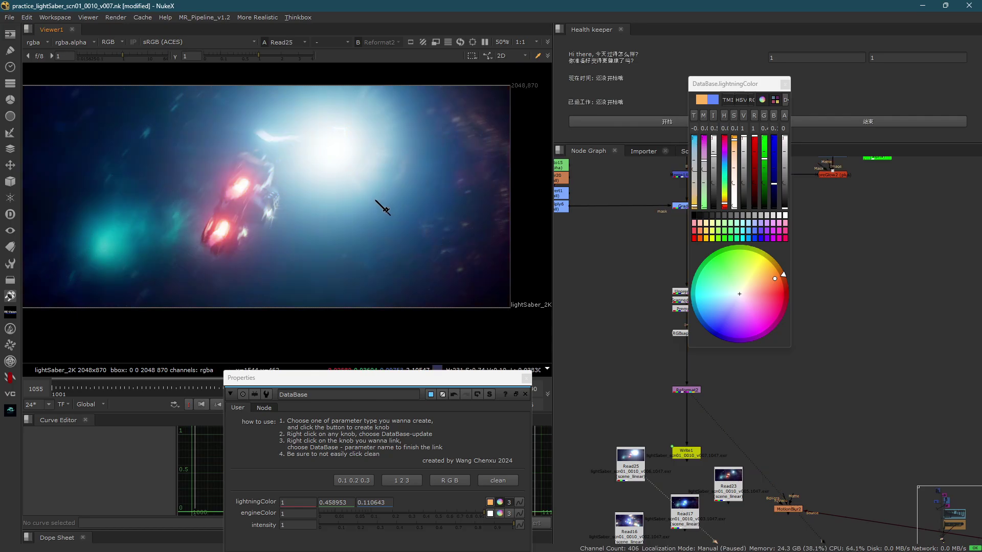
key("1")
- Examine the orange light on the ship's hull up close and check it against the Read25 render
scroll(274, 210, "up", 8)
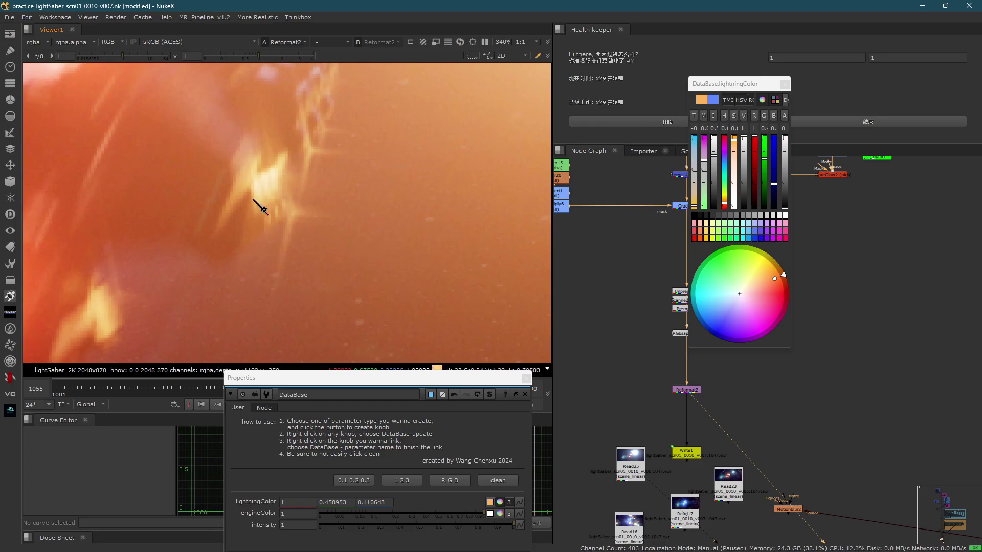
middle_click_drag(259, 208, 222, 317)
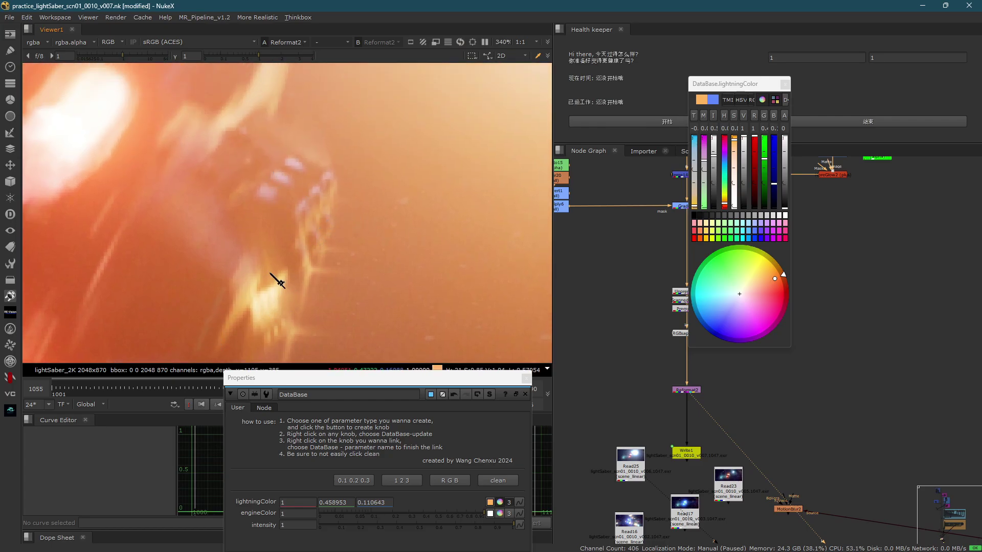
scroll(350, 261, "down", 3)
scroll(355, 201, "down", 3)
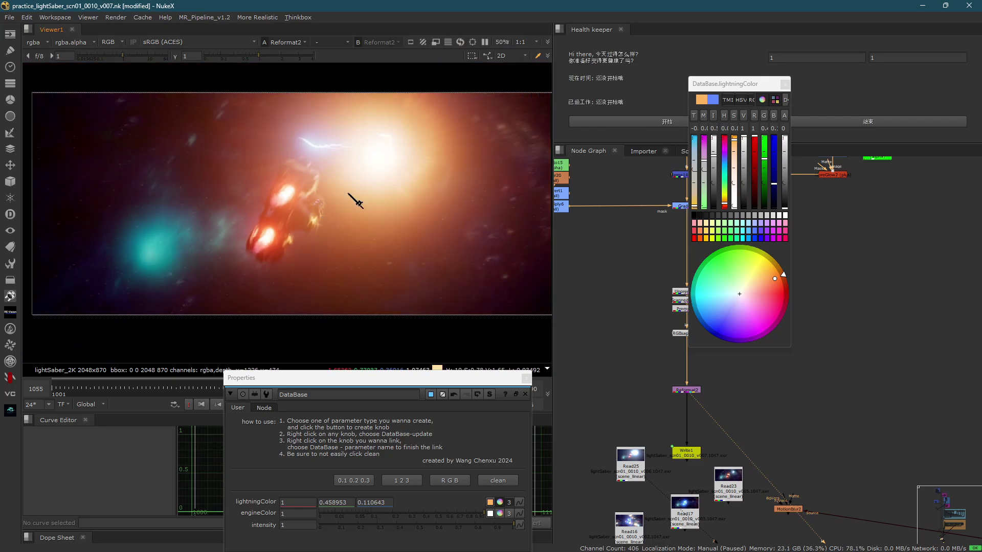
key("1")
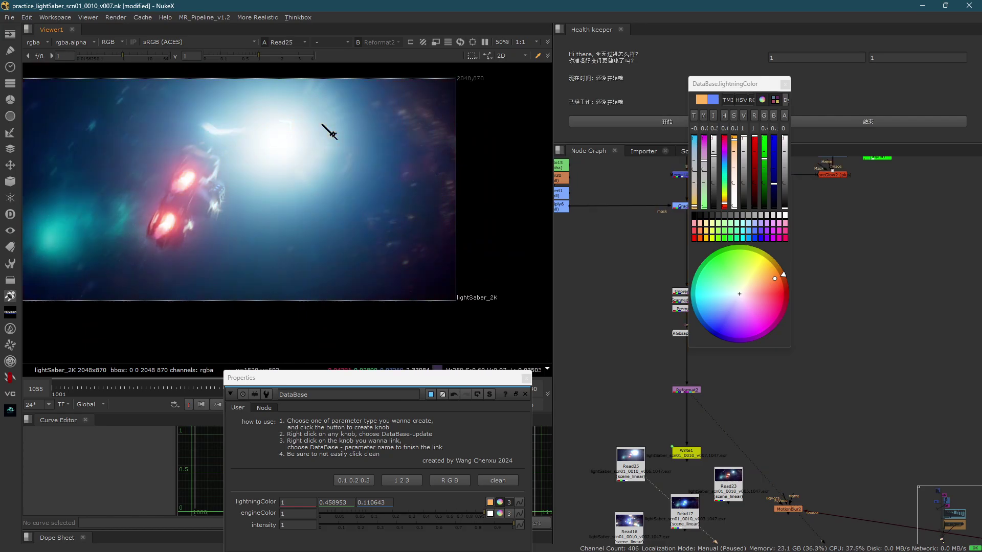
key("2")
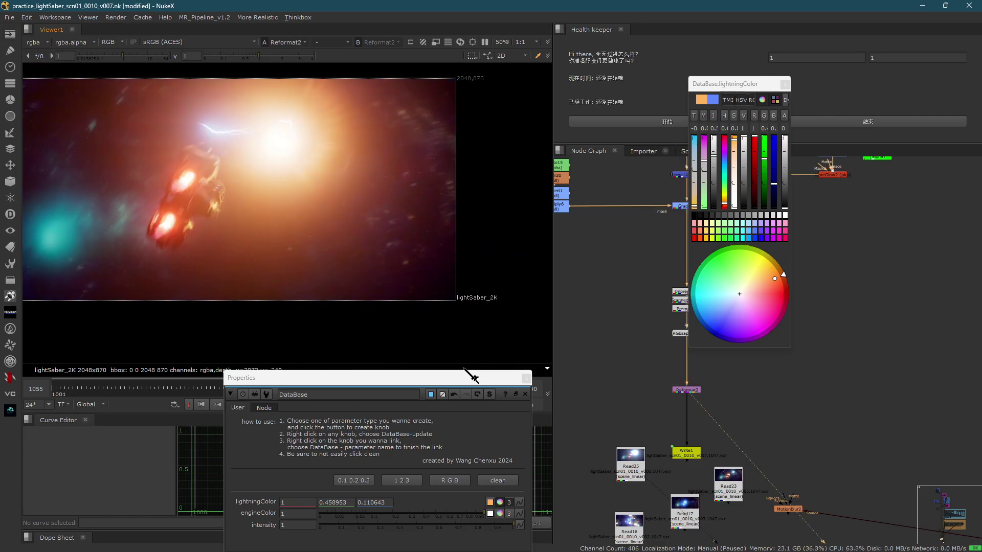
scroll(225, 262, "up", 3)
scroll(225, 261, "up", 1)
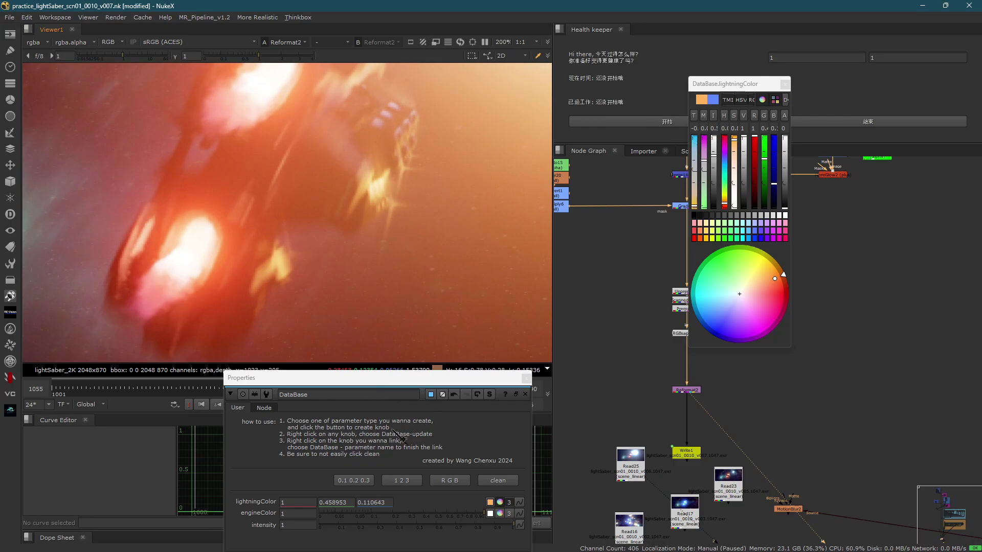
- Select the engineColor value, close the lightningColor picker and move the DataBase properties clear of the image and timeline
left_click_drag(289, 514, 207, 512)
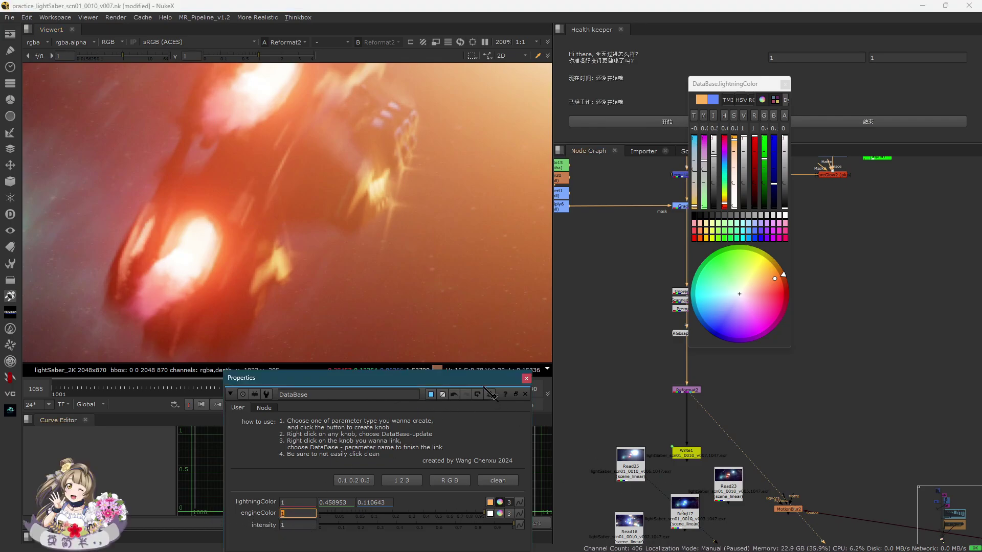
left_click_drag(477, 378, 511, 342)
left_click(784, 84)
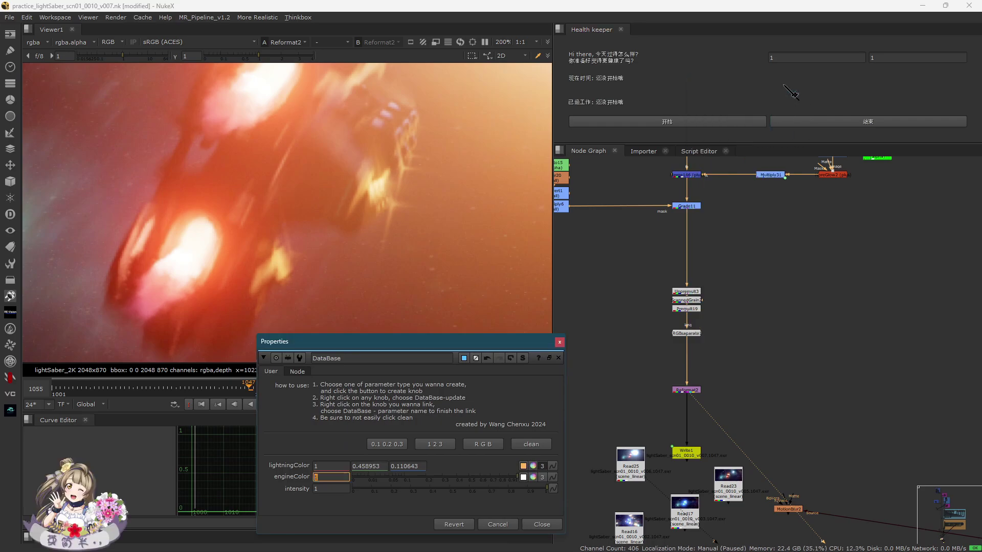
middle_click(778, 349)
scroll(750, 272, "up", 5)
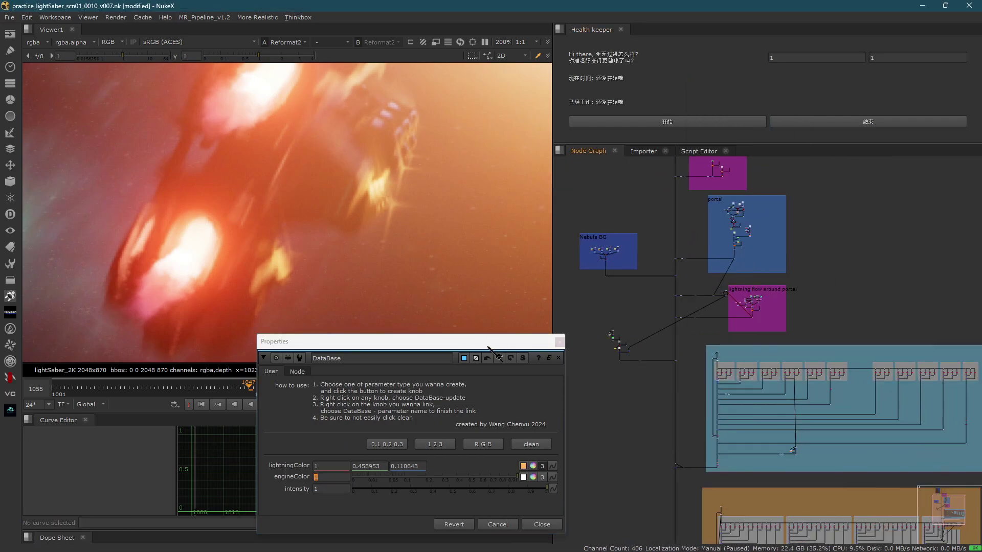
left_click_drag(480, 341, 980, 184)
left_click_drag(700, 7, 895, 126)
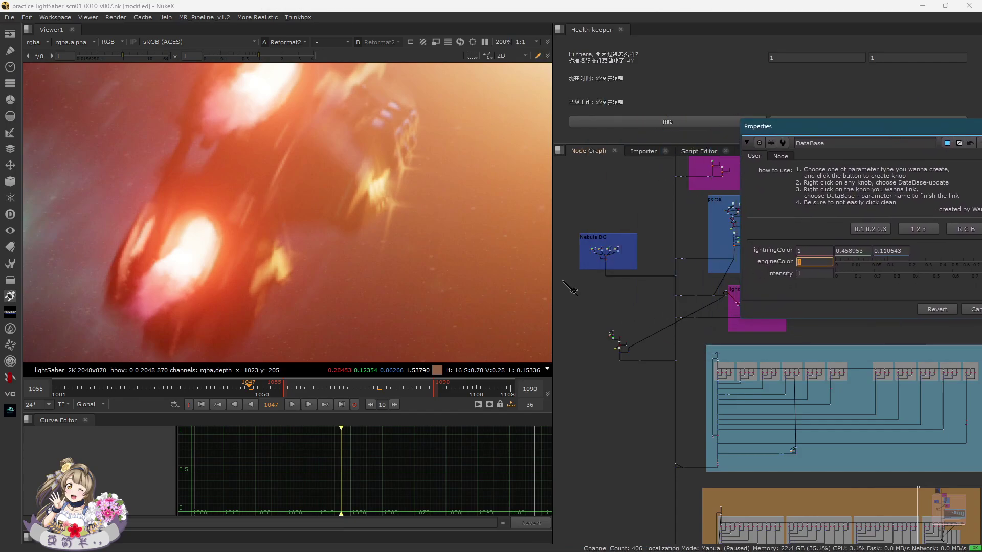
scroll(618, 309, "down", 5)
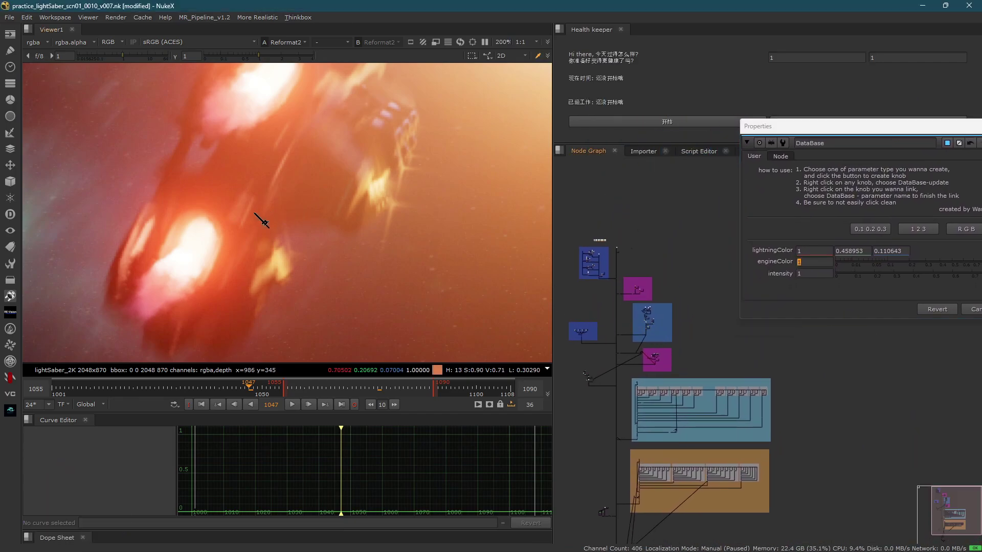
scroll(250, 240, "down", 2)
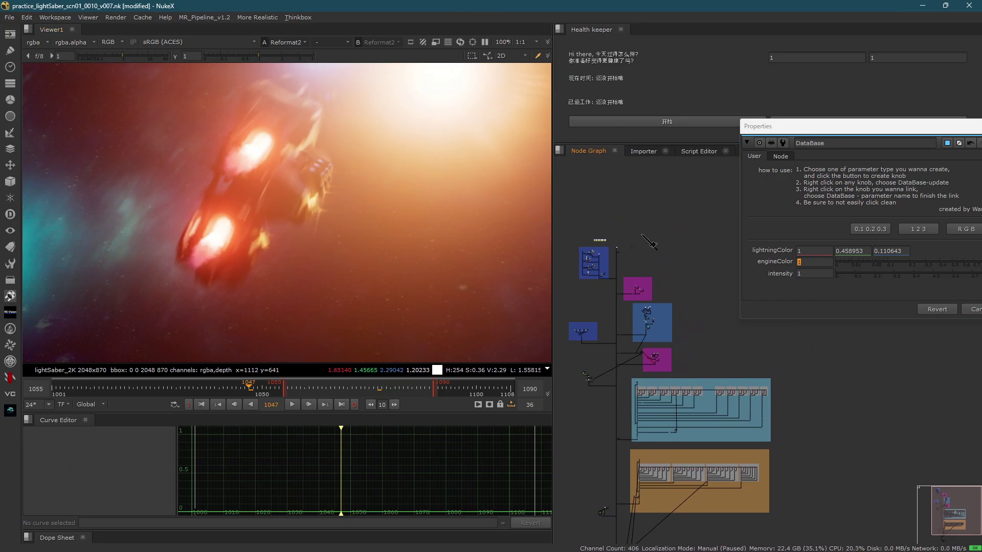
- Move the DataBase properties clear of the node graph and view the efx_jet input of the jet smoke branch
scroll(623, 307, "up", 5)
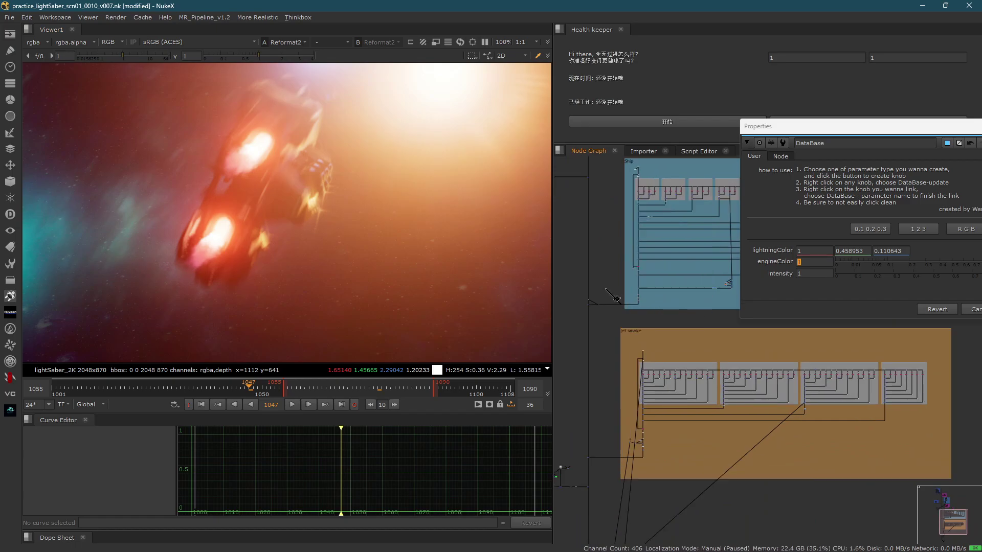
left_click_drag(792, 128, 785, 10)
scroll(683, 319, "down", 3)
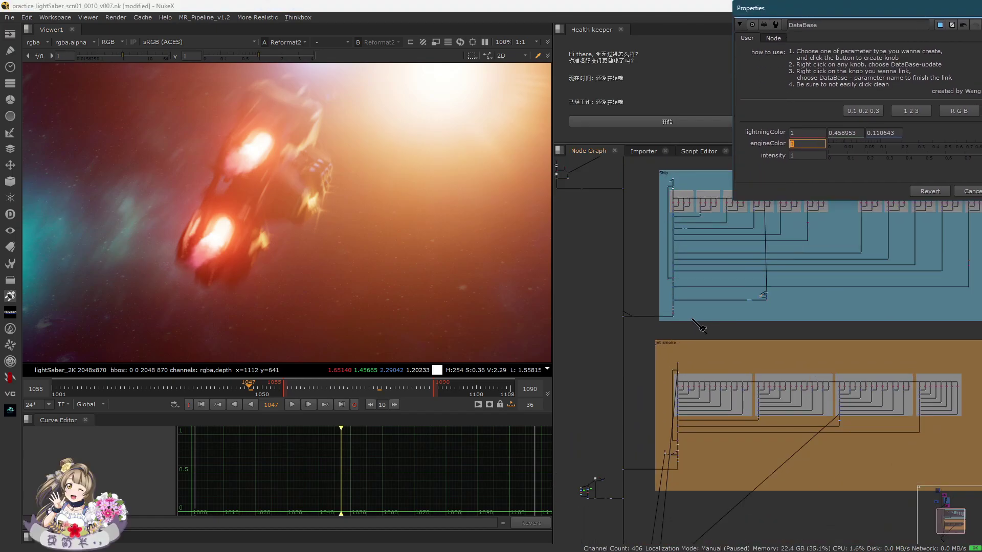
scroll(683, 322, "up", 4)
middle_click_drag(701, 444, 685, 317)
scroll(686, 318, "up", 3)
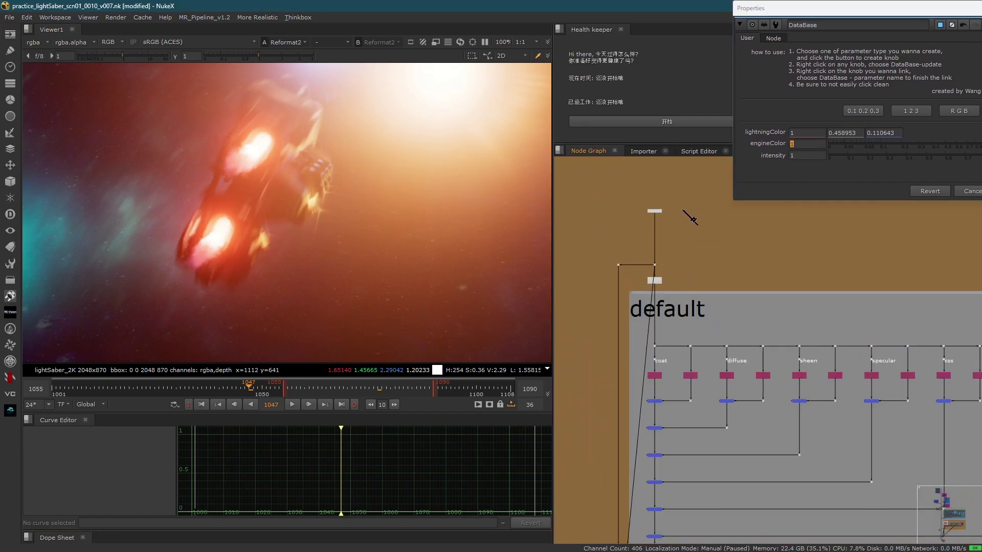
left_click(656, 210)
key("1")
scroll(567, 262, "down", 3)
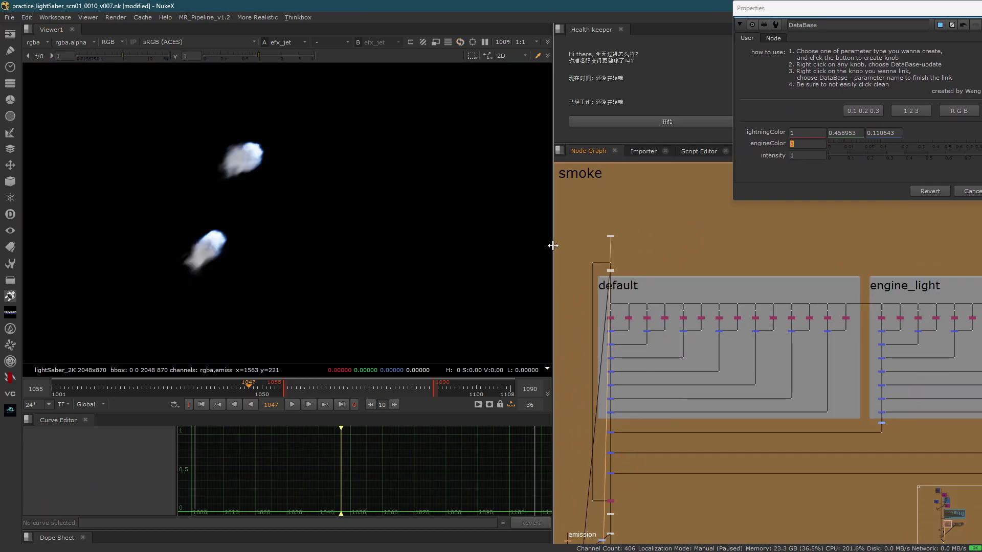
- View the jet smoke branch's output at the dot below the emission nodes
scroll(566, 248, "down", 3)
middle_click_drag(578, 404, 651, 351)
scroll(651, 350, "up", 3)
left_click_drag(721, 306, 671, 338)
key("1")
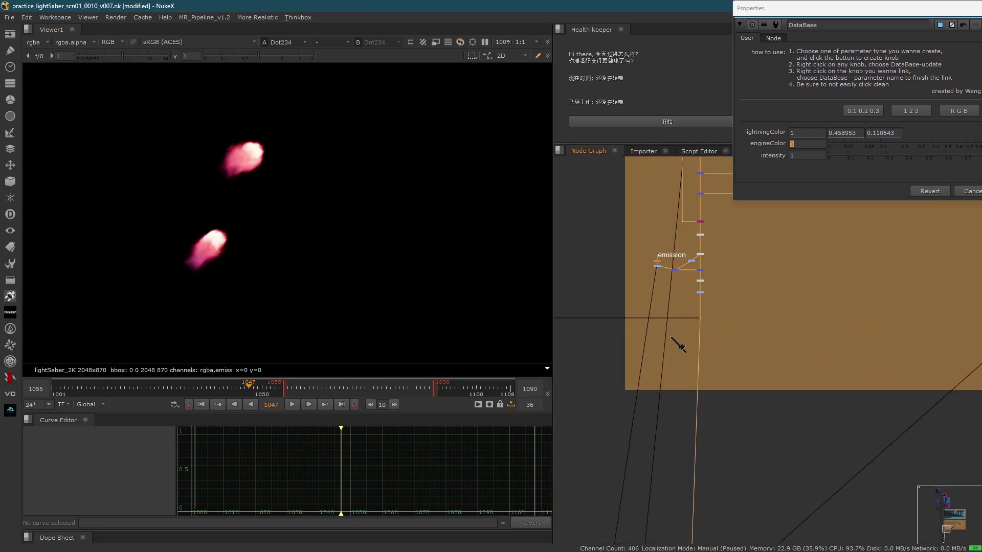
- Insert a ColorRef node at the end of the jet smoke chain and move its properties clear of the nodes
scroll(702, 293, "up", 4)
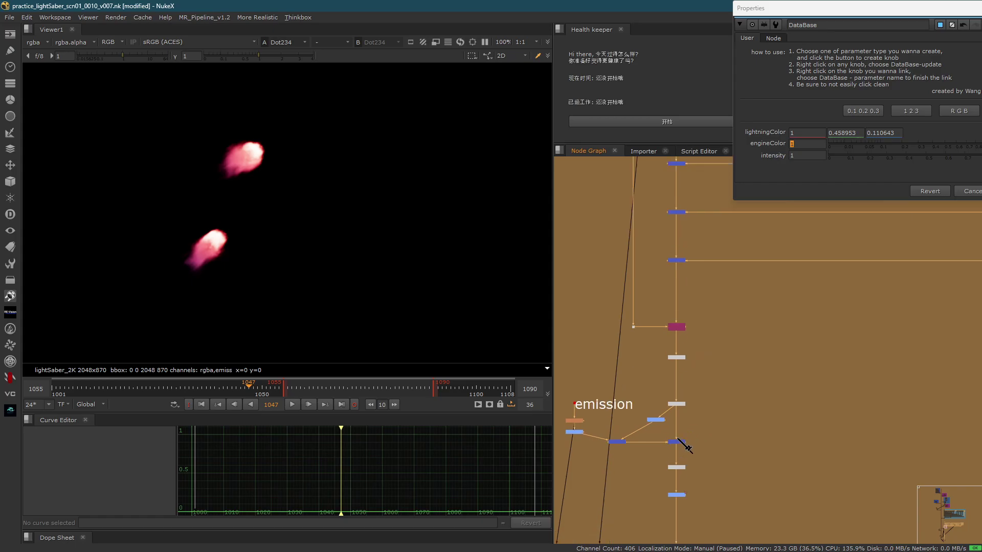
scroll(660, 483, "down", 3)
scroll(662, 486, "up", 3)
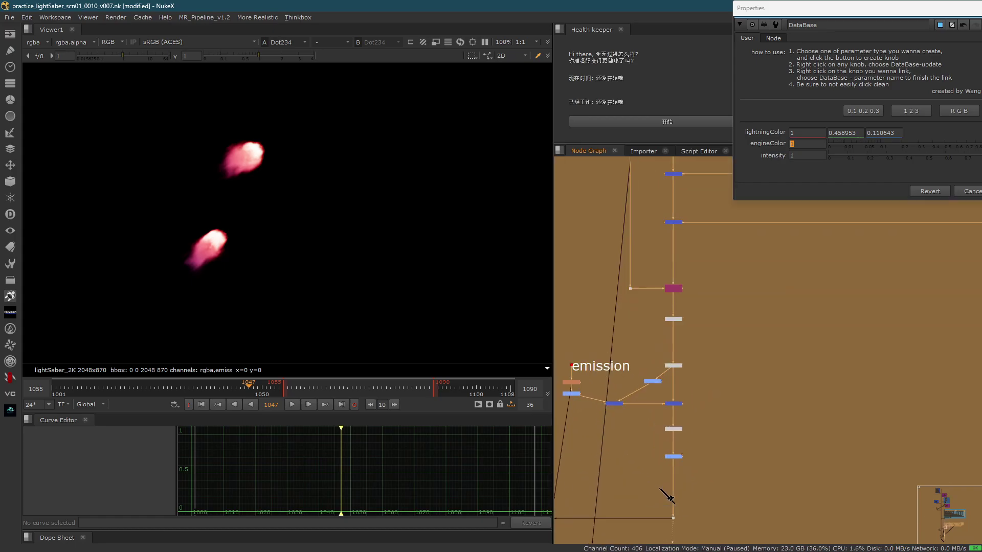
key("Tab")
type("ColorRef")
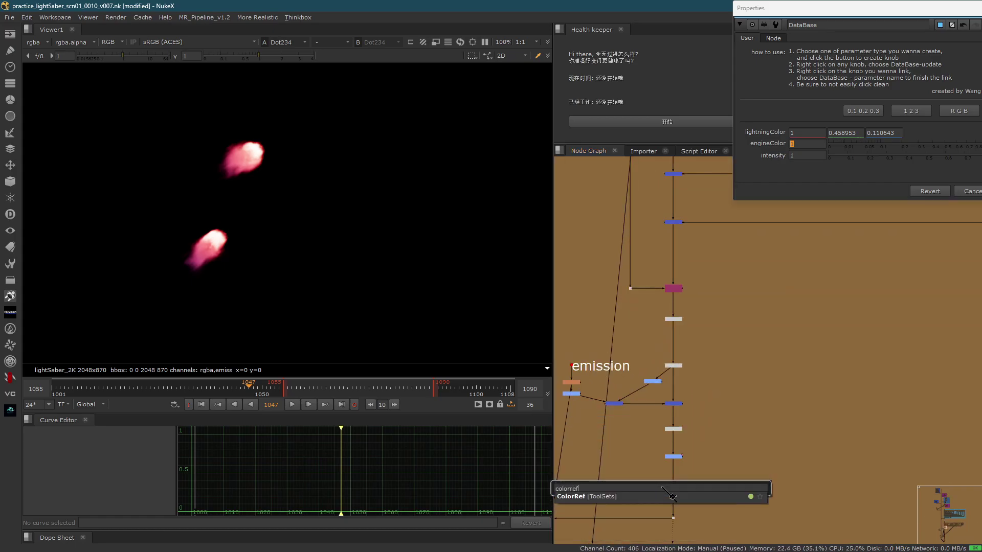
key("Return")
left_click_drag(688, 495, 686, 492)
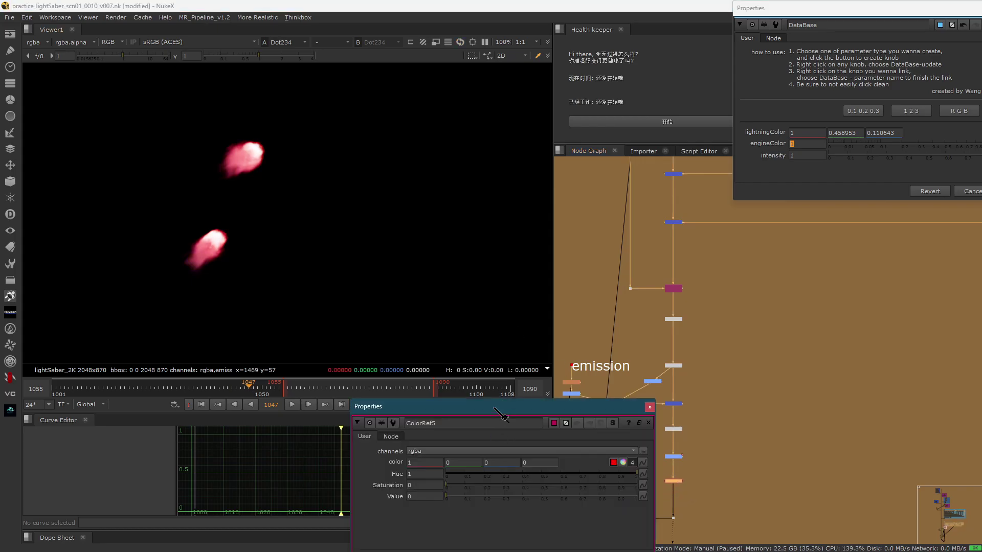
left_click_drag(495, 409, 431, 342)
- Link the new ColorRef's color to the DataBase engineColor parameter and close the ColorRef properties
left_click(579, 395)
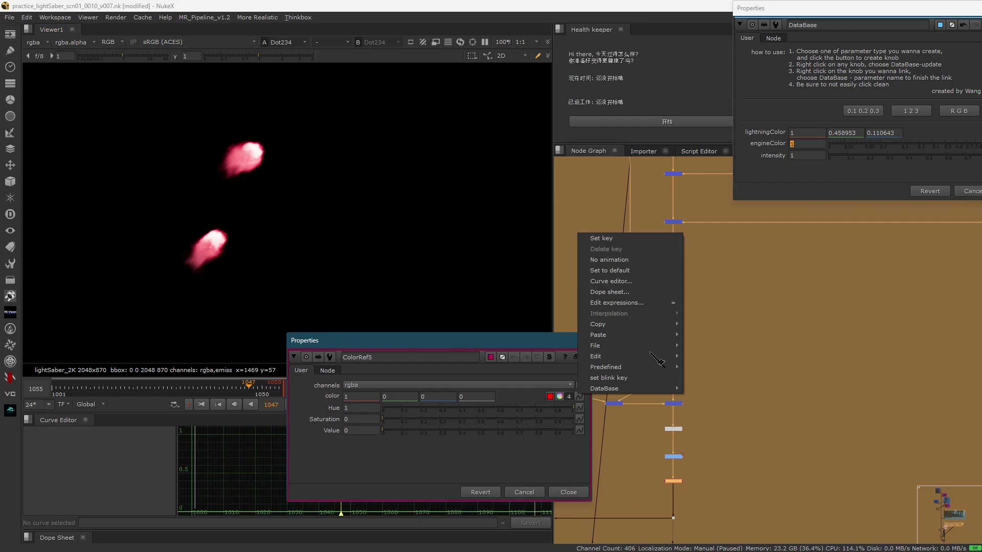
mouse_move(629, 389)
left_click(716, 409)
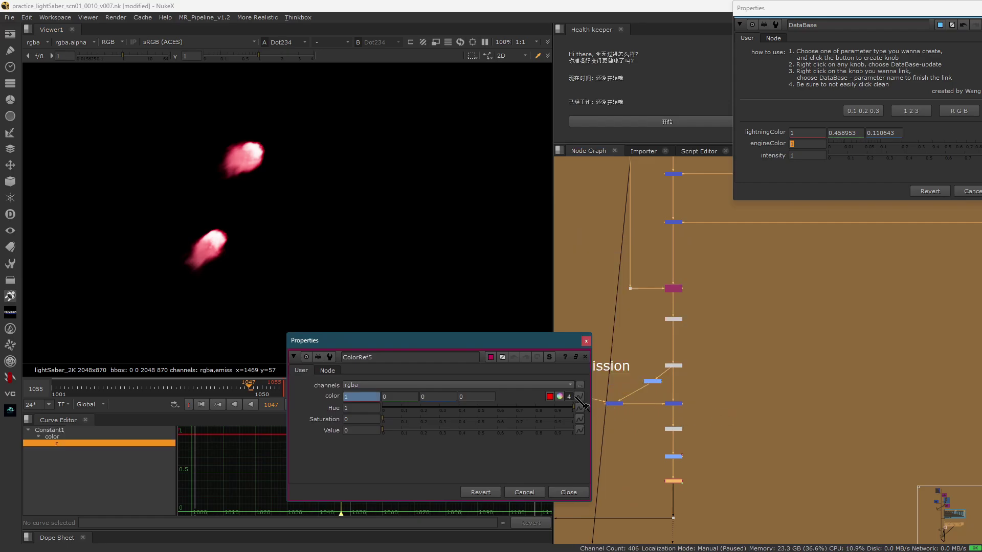
left_click(764, 523)
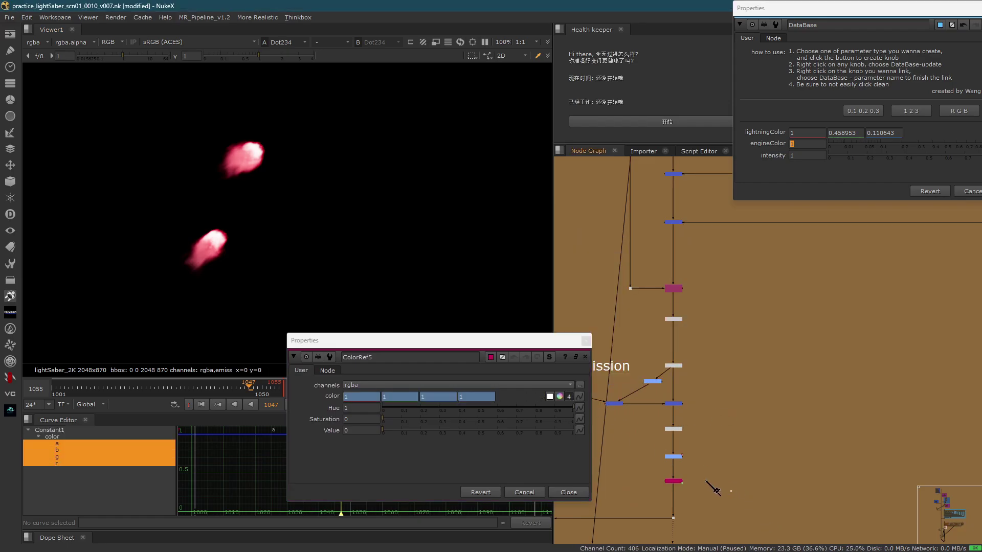
left_click_drag(705, 482, 633, 527)
left_click(567, 492)
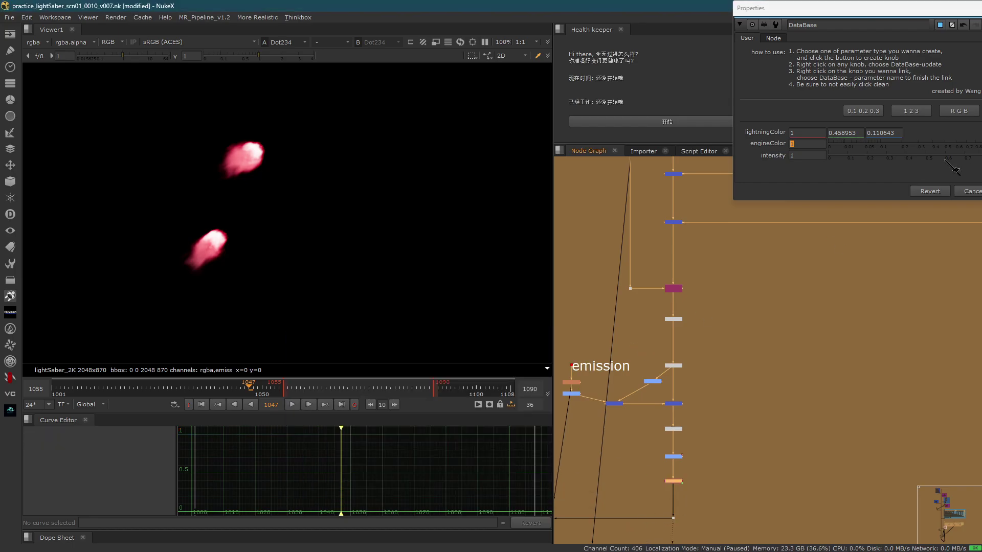
- Bring the DataBase colour controls into reach and set engineColor to blue (0.190243, 0.240044, 1)
left_click_drag(903, 7, 689, 64)
left_click(803, 201)
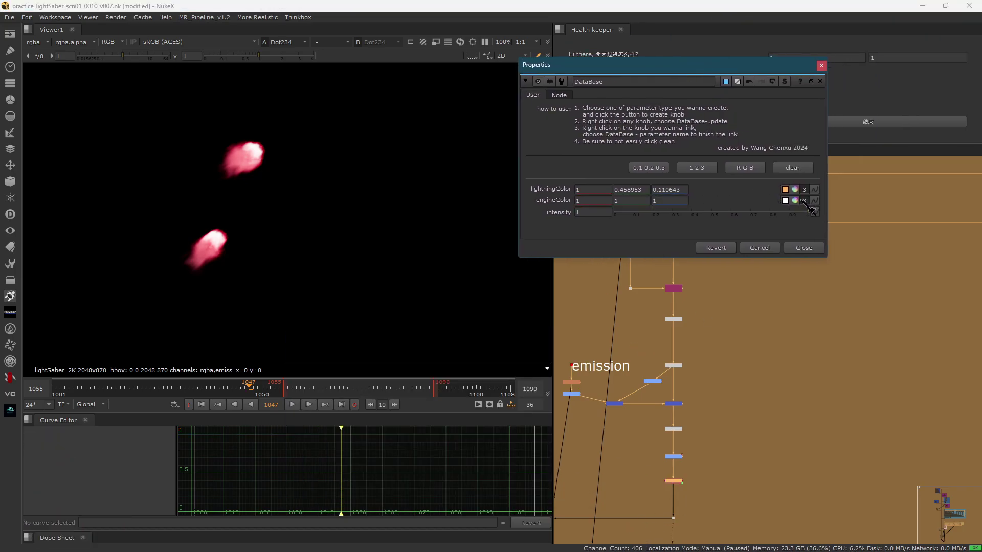
left_click(795, 200)
mouse_move(708, 322)
left_mouse_down()
mouse_move(767, 274)
mouse_move(712, 333)
mouse_move(712, 325)
mouse_move(732, 333)
left_mouse_up()
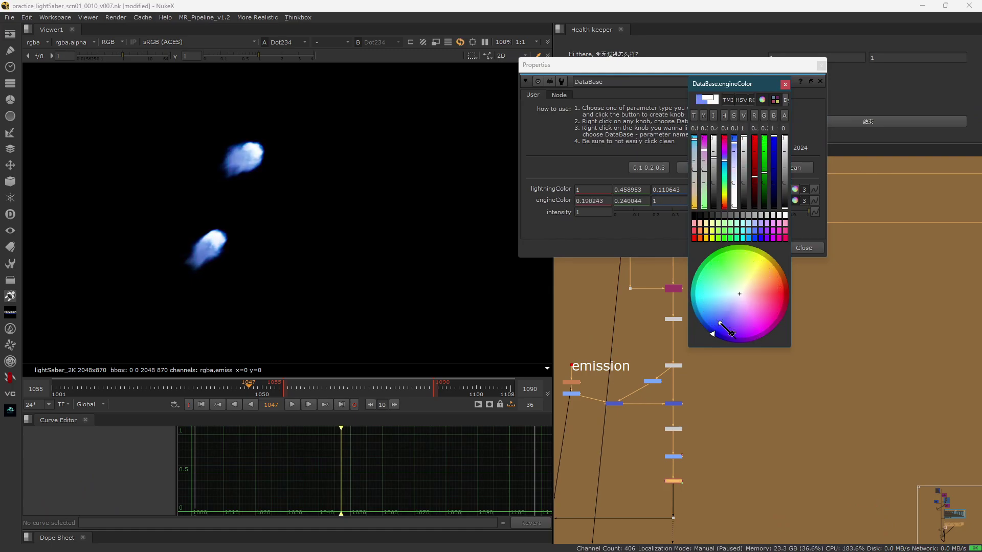
- View the composite at Merge97, where the jet smoke joins the main branch, and examine the engine flames up close
scroll(646, 422, "down", 5)
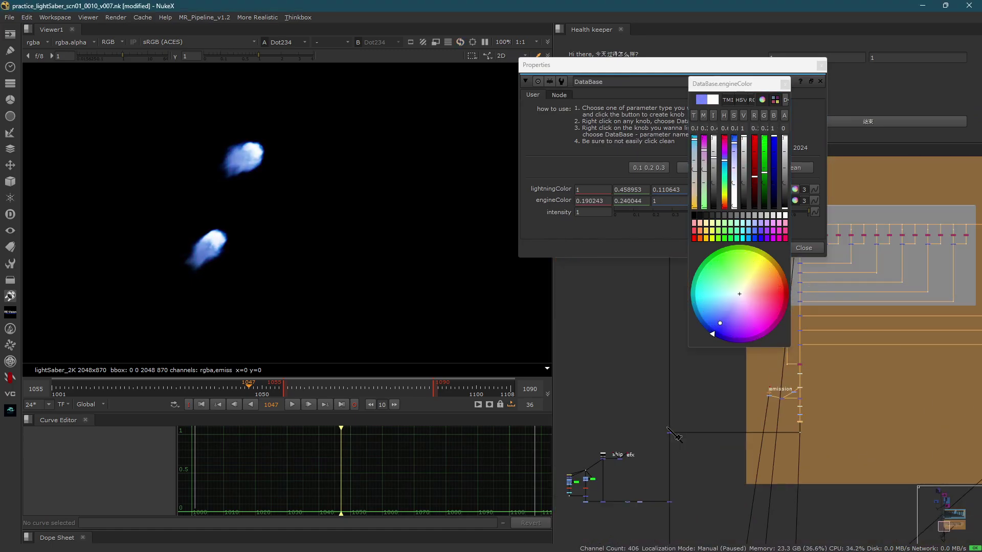
left_click(669, 433)
key("1")
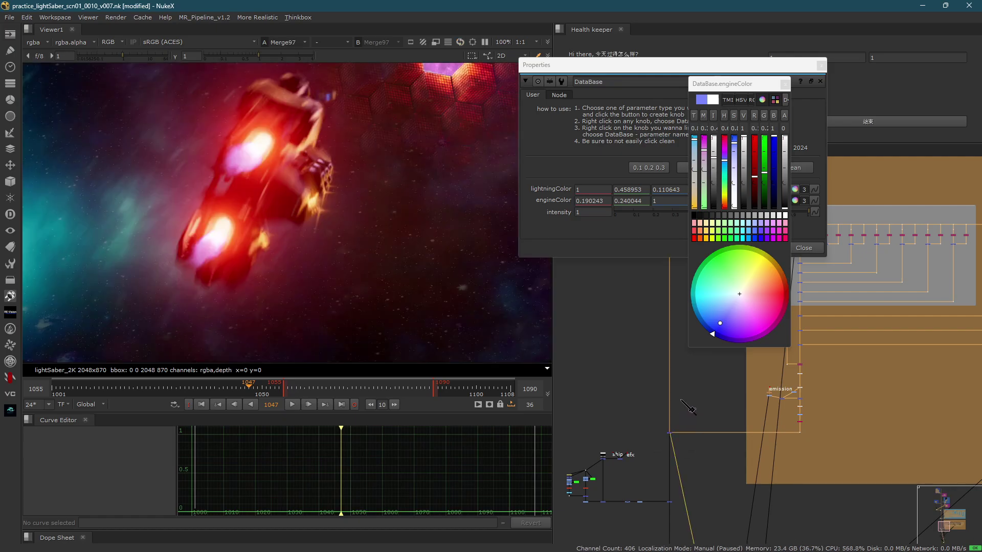
scroll(259, 148, "up", 4)
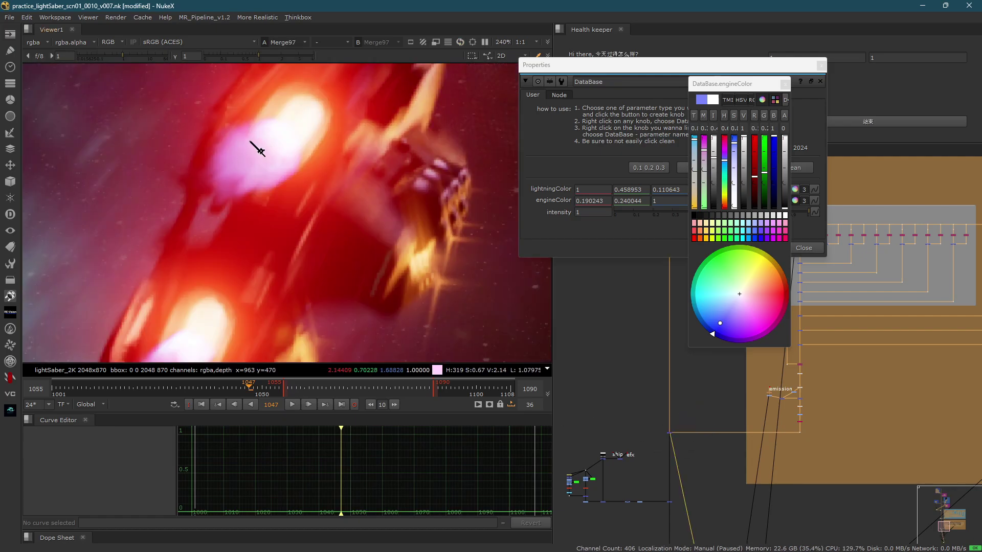
scroll(851, 426, "down", 3)
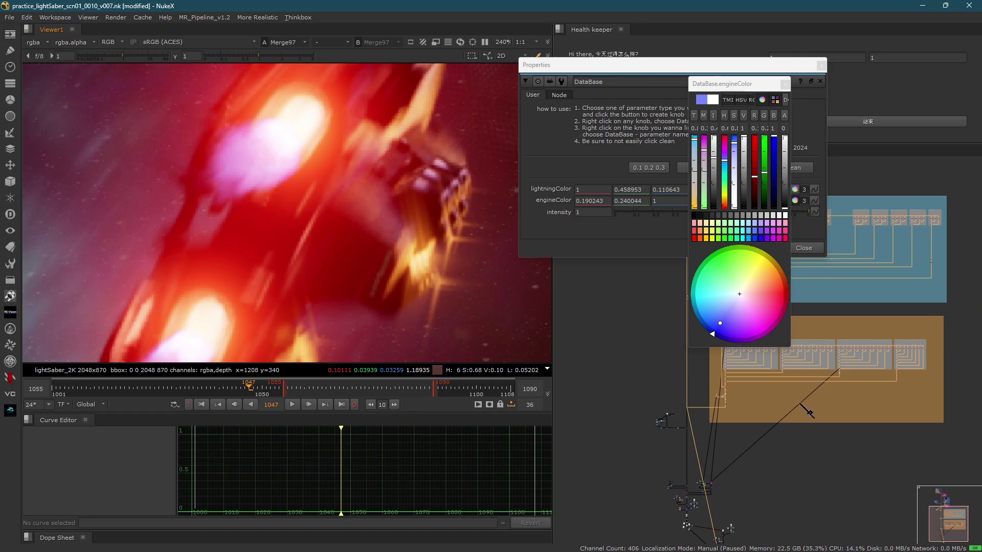
- Check the jet smoke branch's Dot231 output and return the viewer to the Merge97 composite
scroll(869, 399, "up", 4)
left_click_drag(912, 389, 821, 428)
key("1")
scroll(855, 407, "down", 6)
scroll(648, 414, "up", 4)
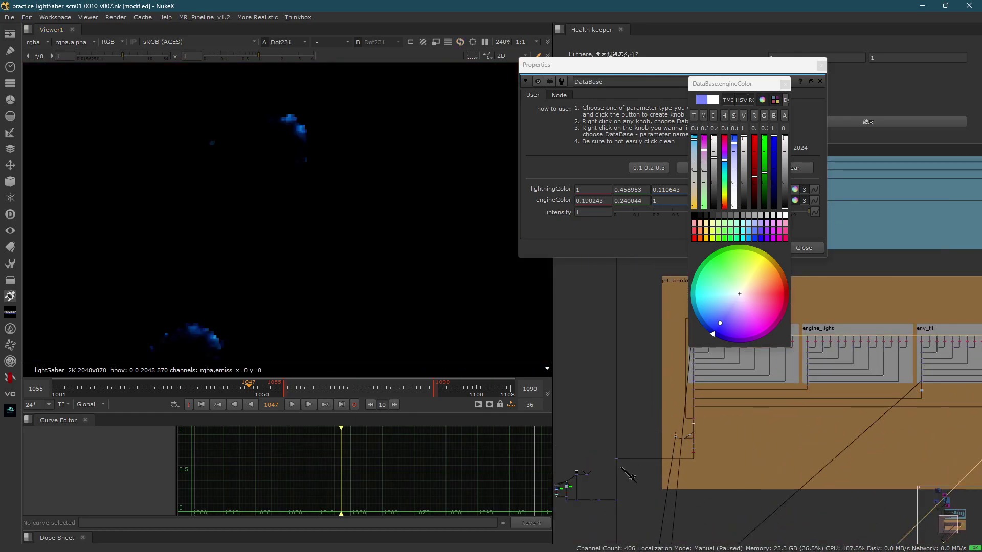
scroll(613, 461, "up", 3)
left_click(619, 466)
key("1")
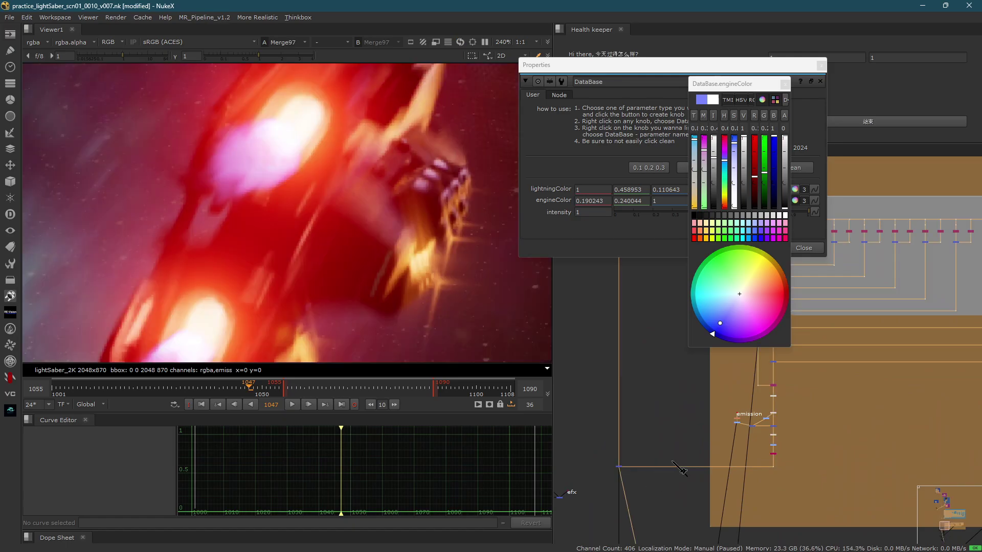
- View Merge60 in the jet smoke branch's default group
scroll(680, 468, "up", 5)
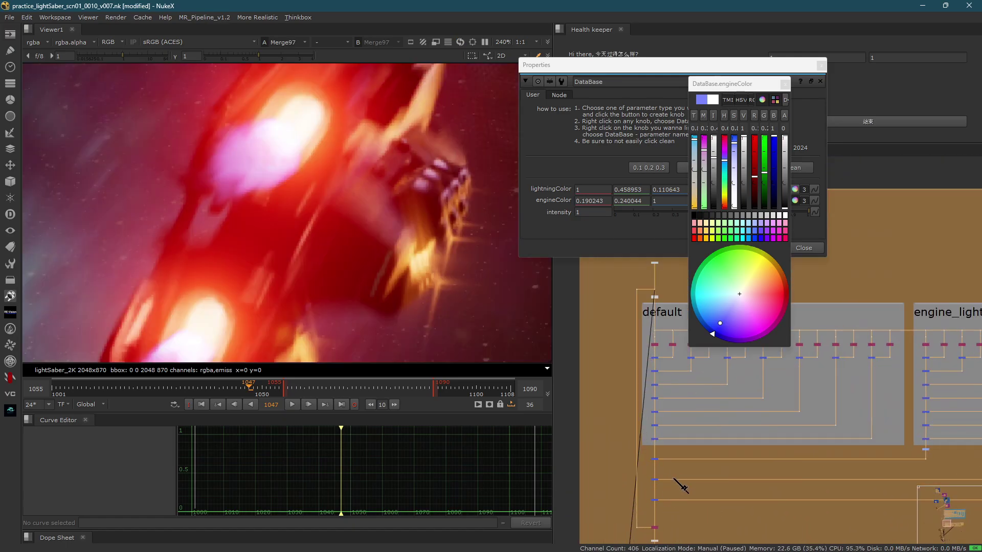
left_click(654, 440)
key("1")
scroll(700, 440, "down", 7)
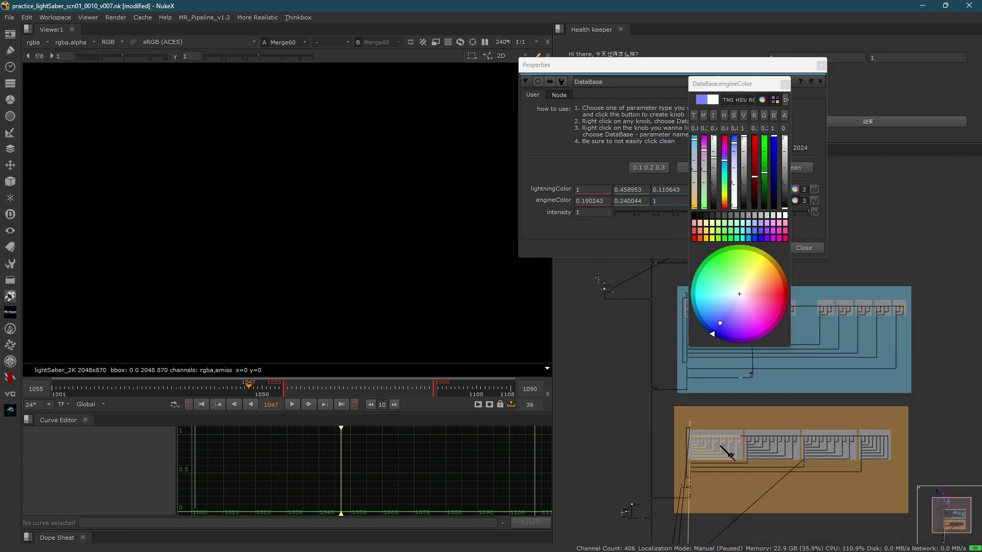
- View the ship's engine_light pass at Dot58, examine the engine glow, and open the properties of ColorRef2 below it
middle_click_drag(748, 365, 669, 455)
scroll(670, 455, "up", 5)
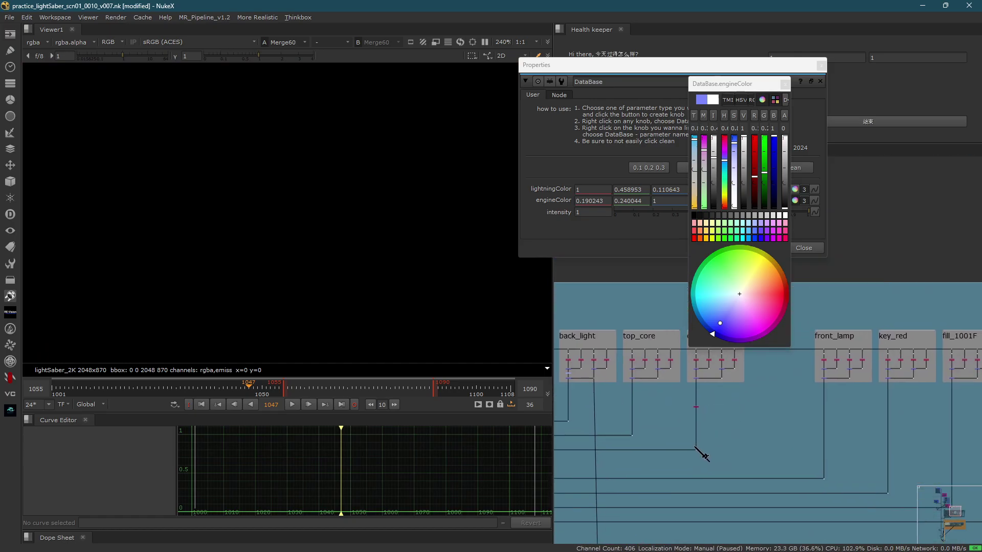
left_click(649, 473)
key("1")
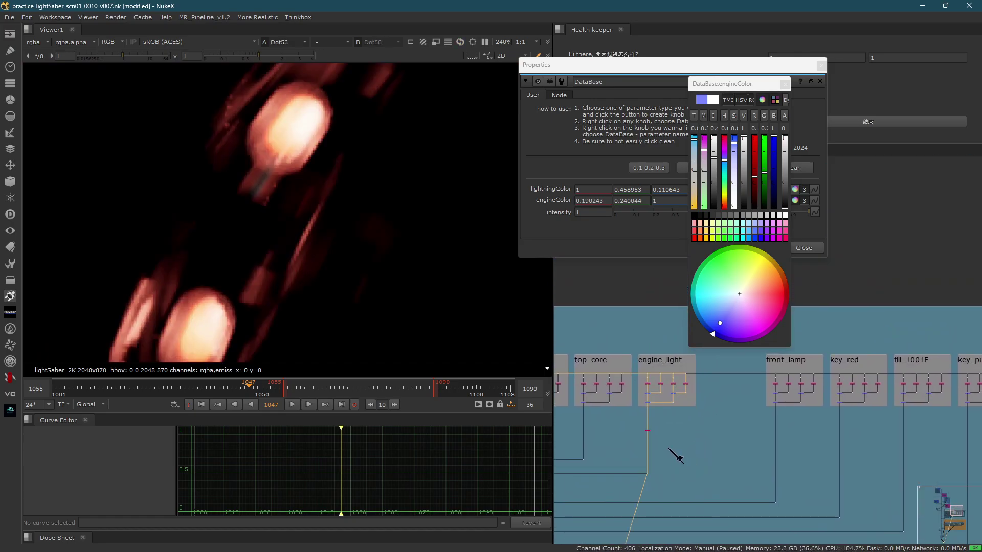
scroll(655, 453, "up", 3)
scroll(271, 213, "down", 1)
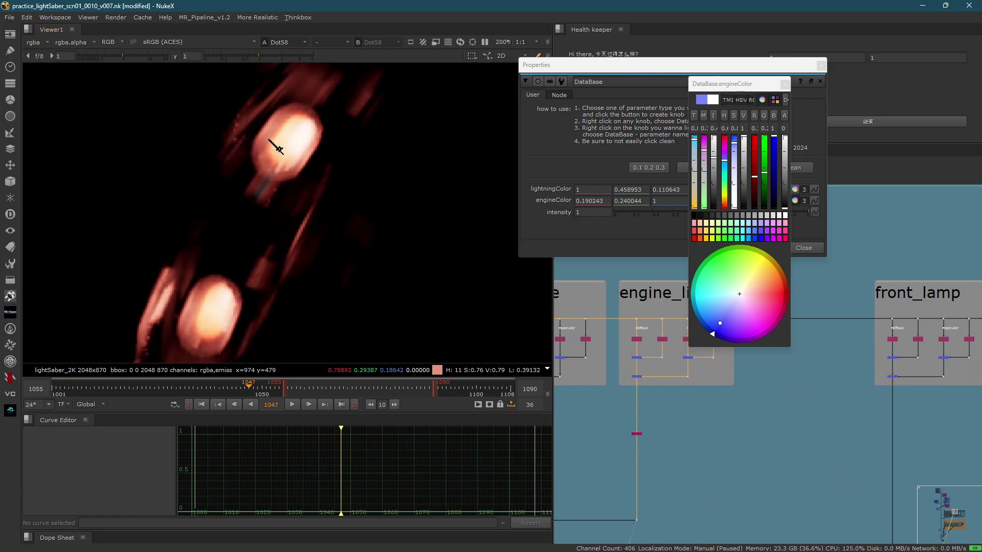
left_click_drag(279, 96, 374, 145)
scroll(646, 424, "up", 3)
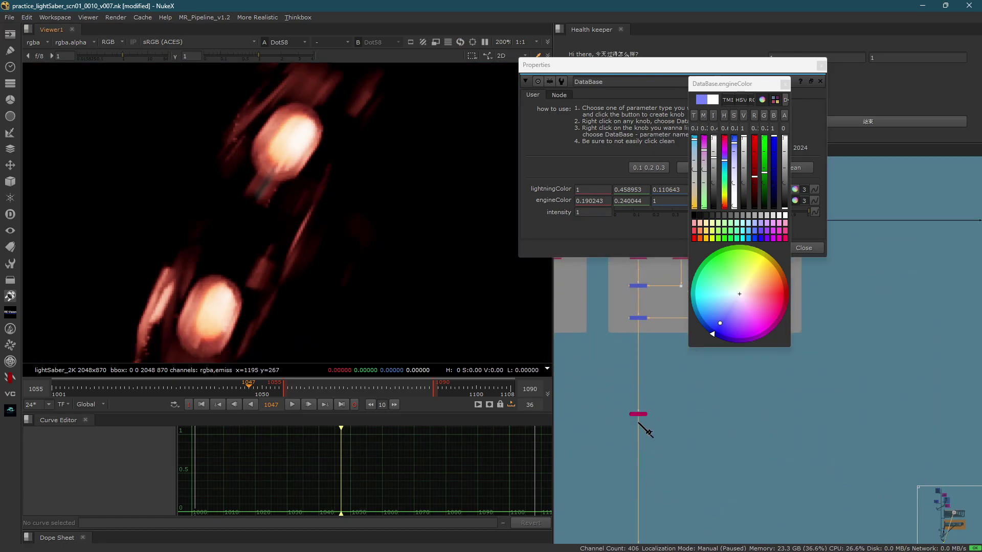
double_click(642, 411)
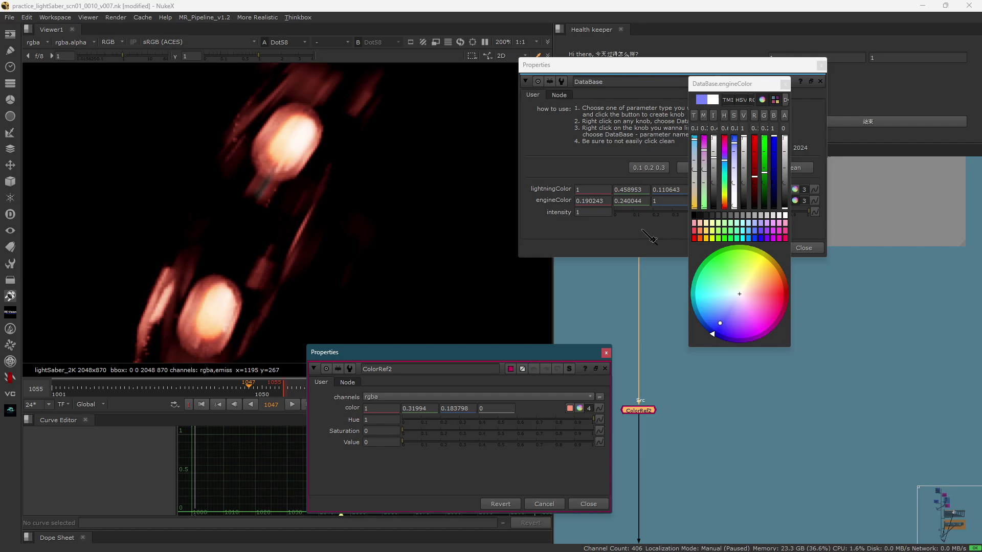
right_click(602, 409)
mouse_move(660, 404)
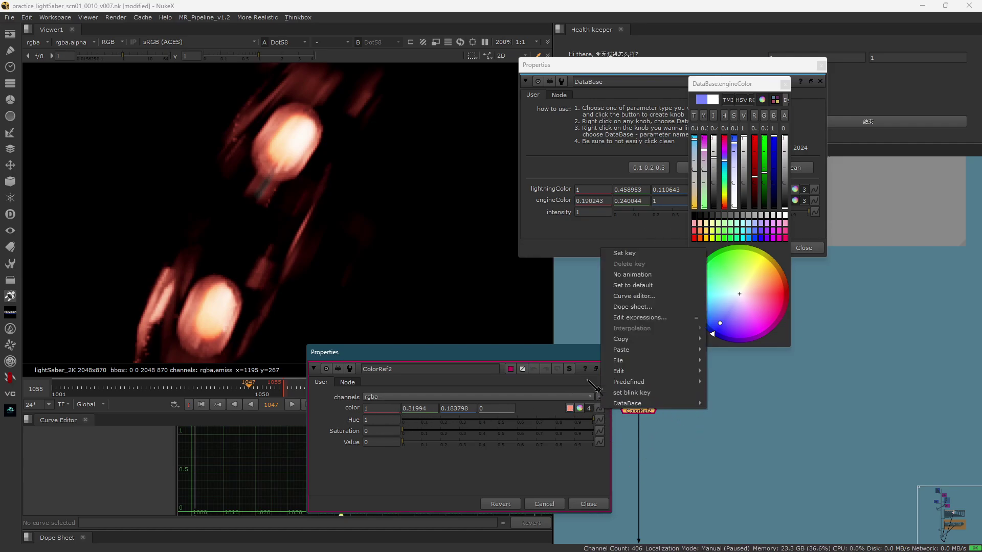
left_click(733, 465)
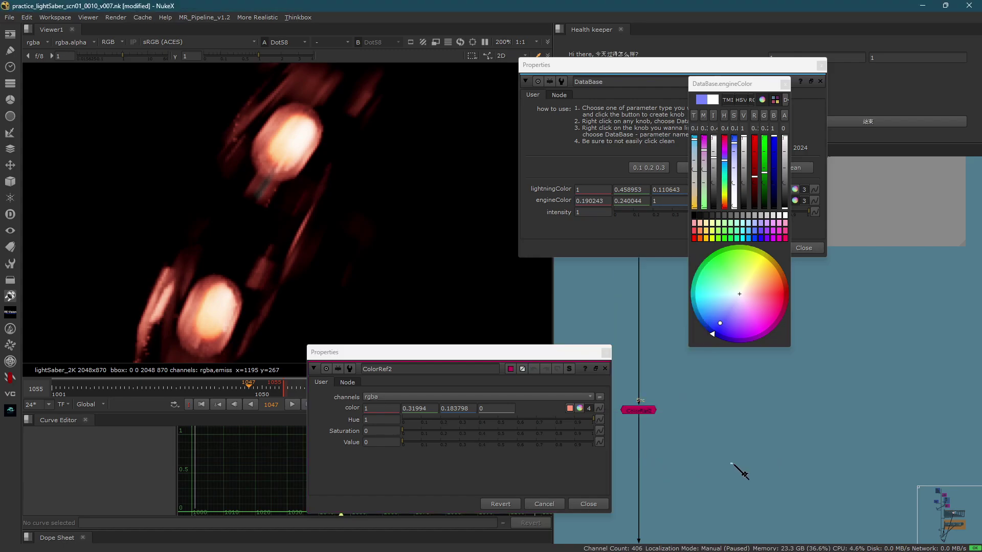
- View ColorRef2's output and set its color to yellow (1, 0.881888, 0.303804)
left_click(651, 411)
key("1")
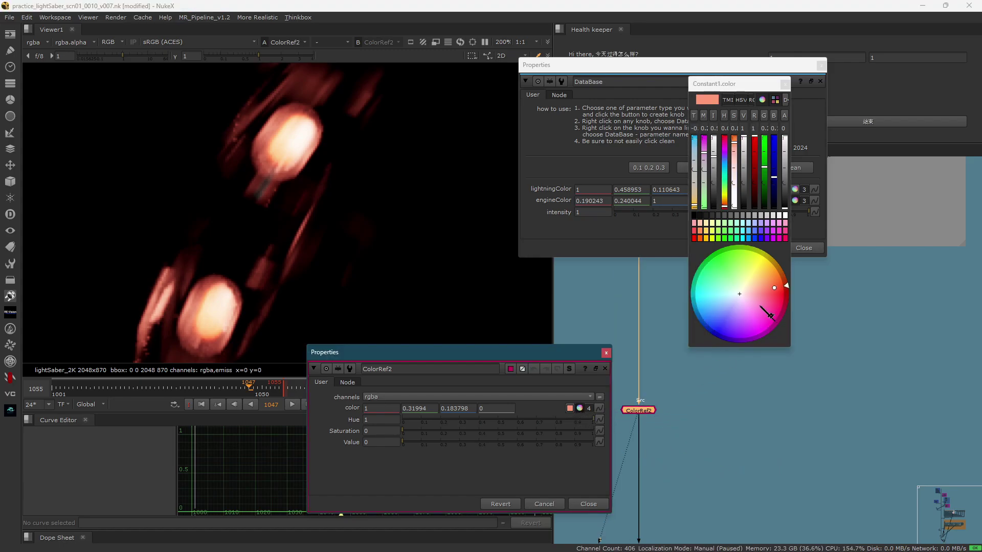
mouse_move(770, 315)
left_mouse_down()
mouse_move(768, 279)
mouse_move(711, 256)
mouse_move(664, 295)
mouse_move(701, 339)
mouse_move(696, 292)
mouse_move(742, 258)
mouse_move(768, 281)
left_mouse_up()
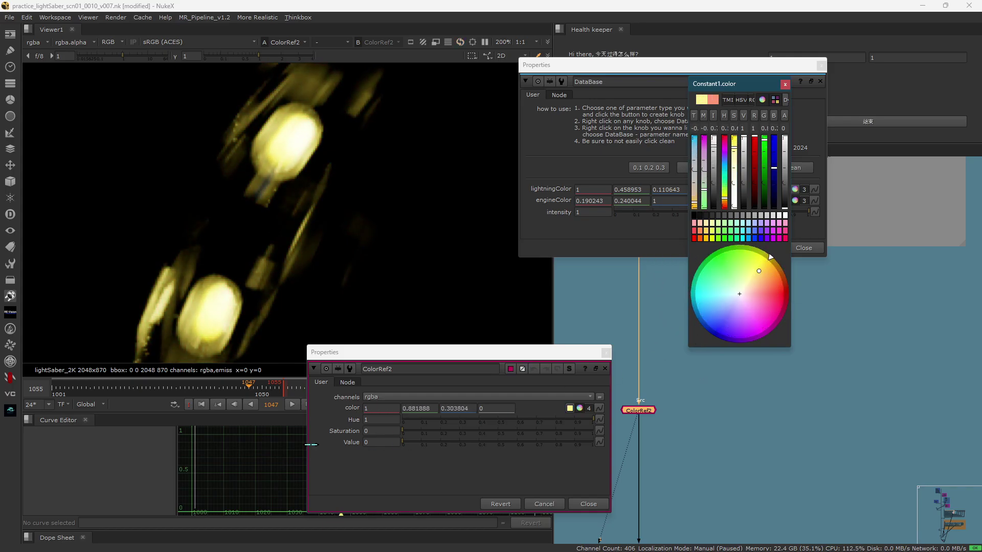
- Review the Hue, Saturation and Value settings of ColorRef2
left_click(376, 421)
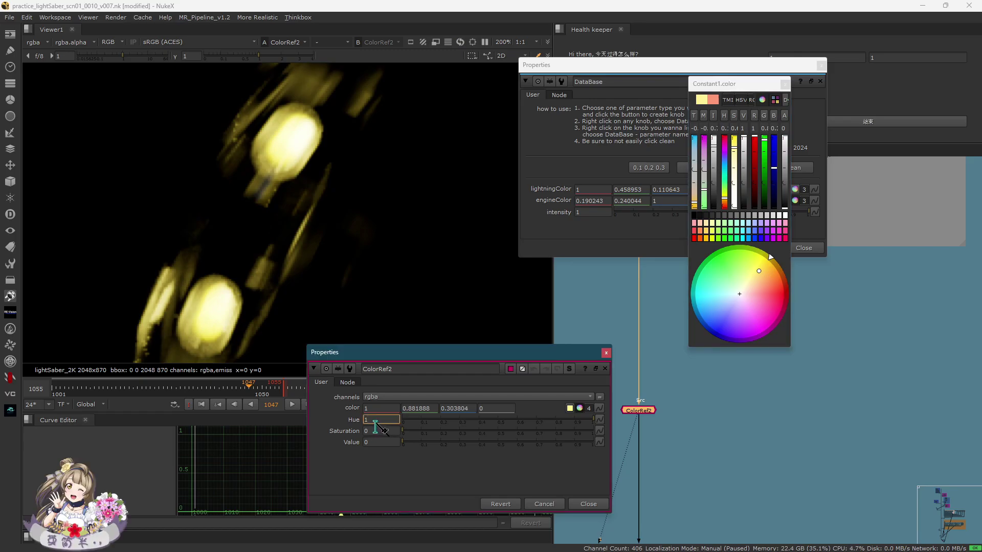
key("Tab")
key("Tab")
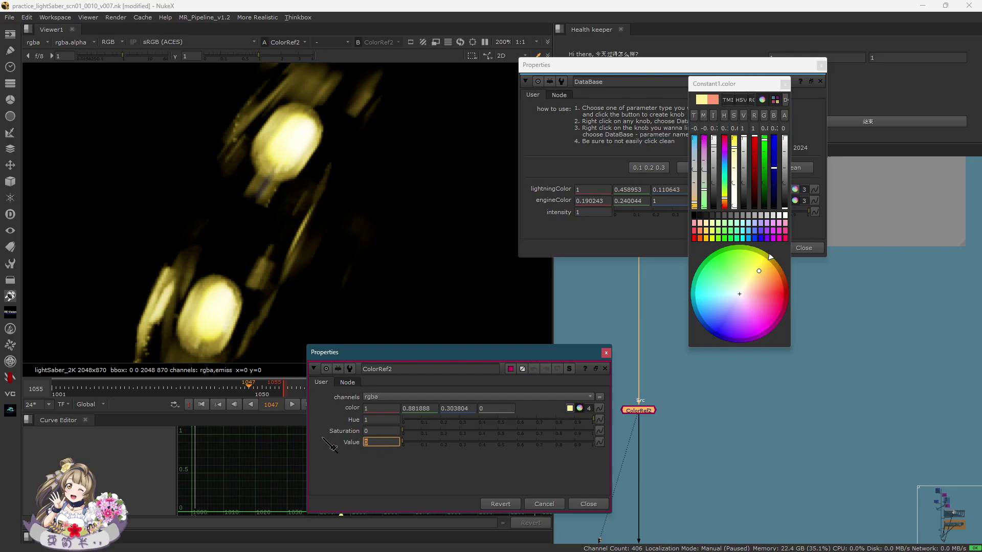
left_click(378, 423)
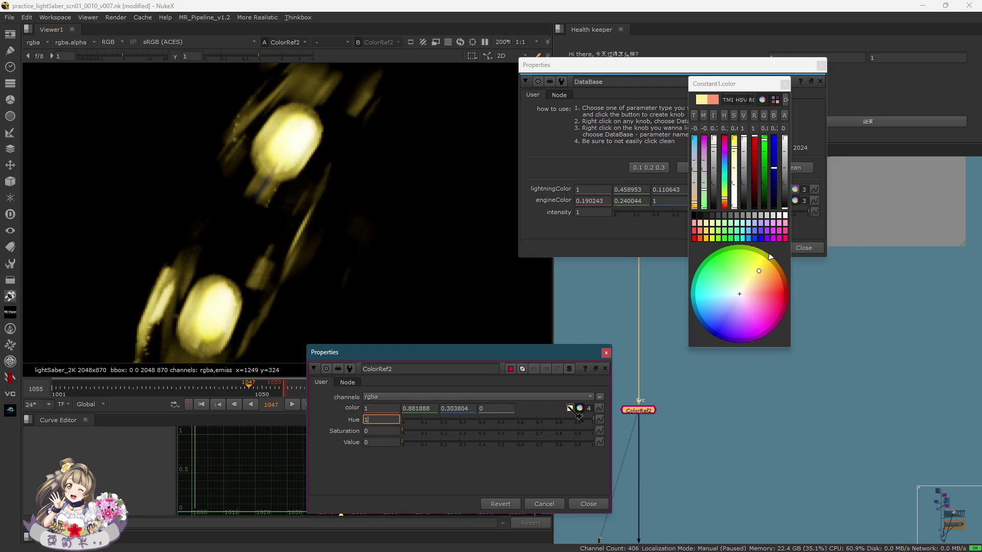
- Try orange (1, 0.601734, 0.24906) as ColorRef2's color, and link that color to the DataBase engineColor parameter
left_click_drag(778, 276, 770, 280)
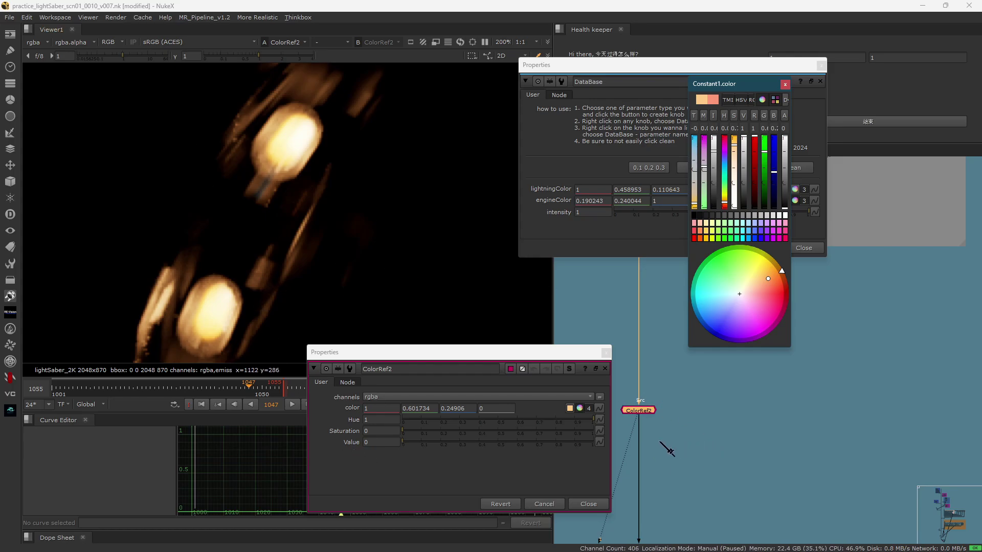
left_click(784, 84)
left_click(600, 408)
mouse_move(629, 402)
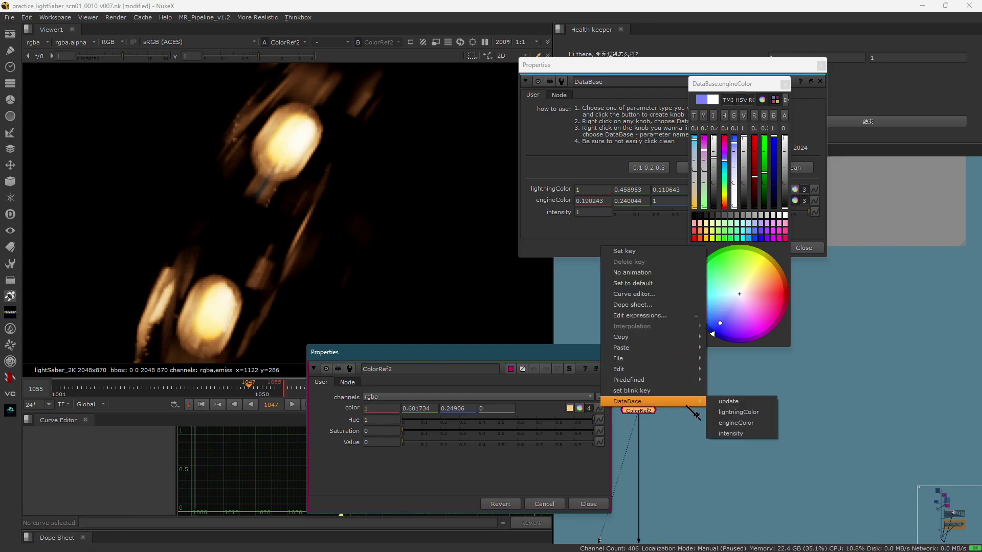
left_click(741, 422)
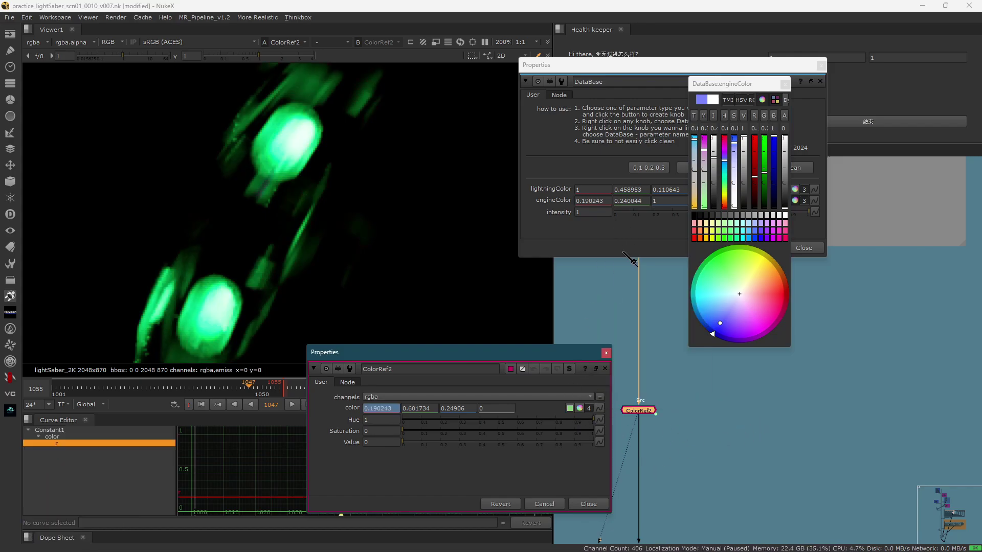
left_click(786, 84)
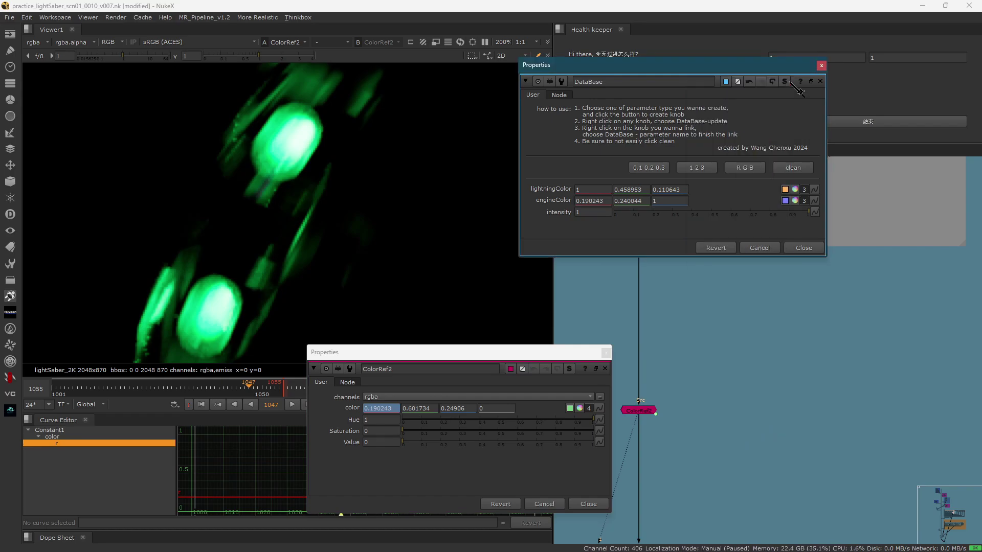
left_click(589, 410)
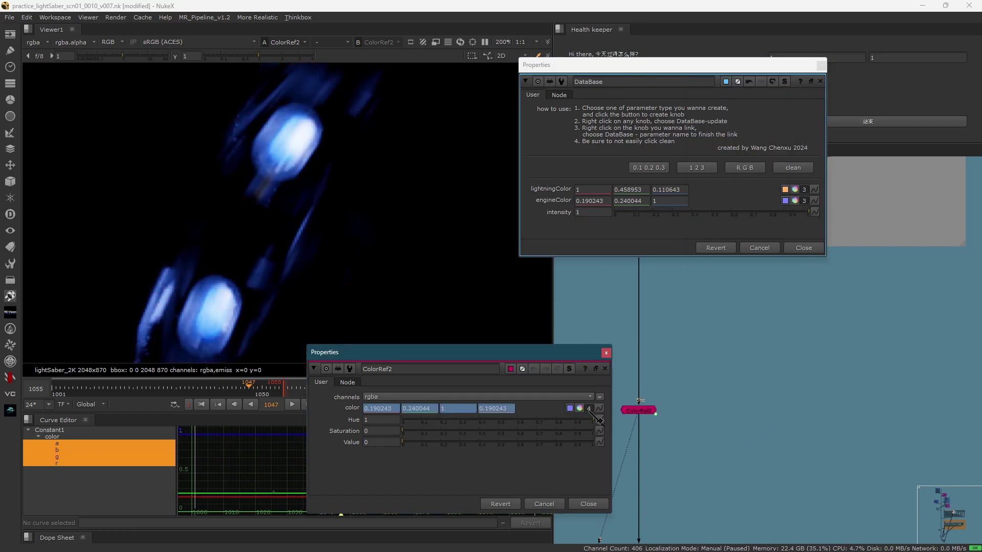
- Set the DataBase engineColor to cyan (0.025271, 0.629056, 1) and close the ColorRef2 and DataBase properties
scroll(819, 409, "down", 4)
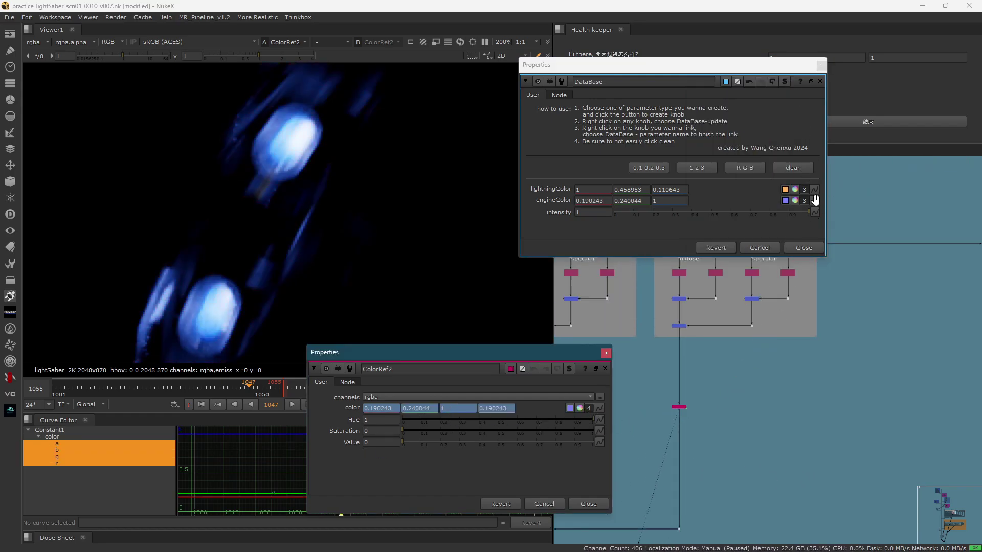
left_click(795, 201)
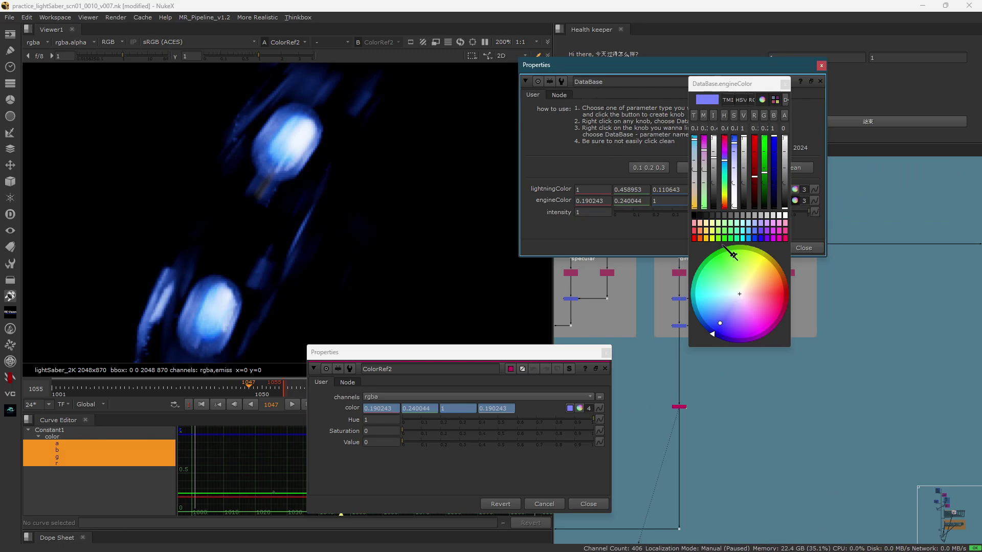
left_click_drag(746, 325, 700, 311)
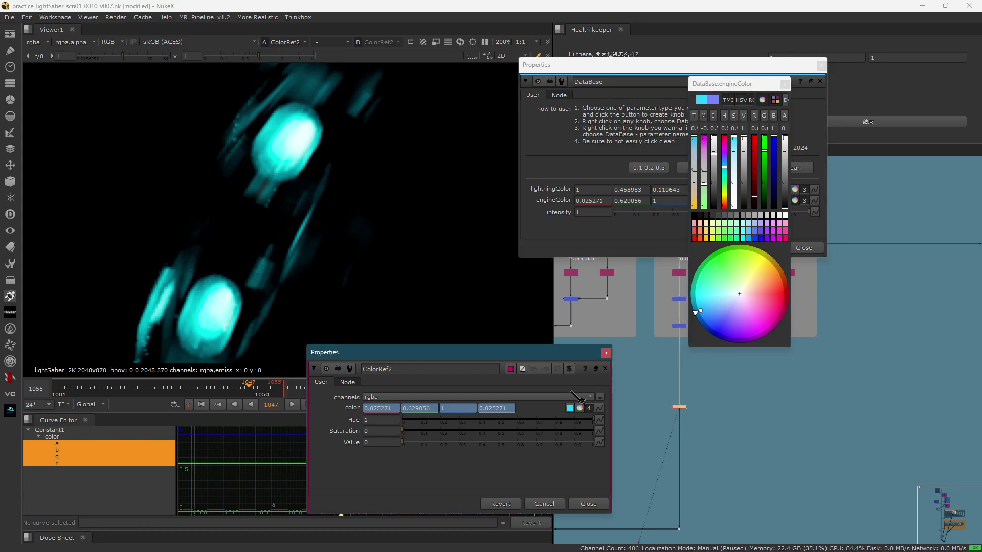
left_click(604, 369)
left_click(804, 248)
- View the ship's emission pass at Dot235 and examine the output of MoreGlow1 above the color reference node
scroll(721, 378, "down", 10)
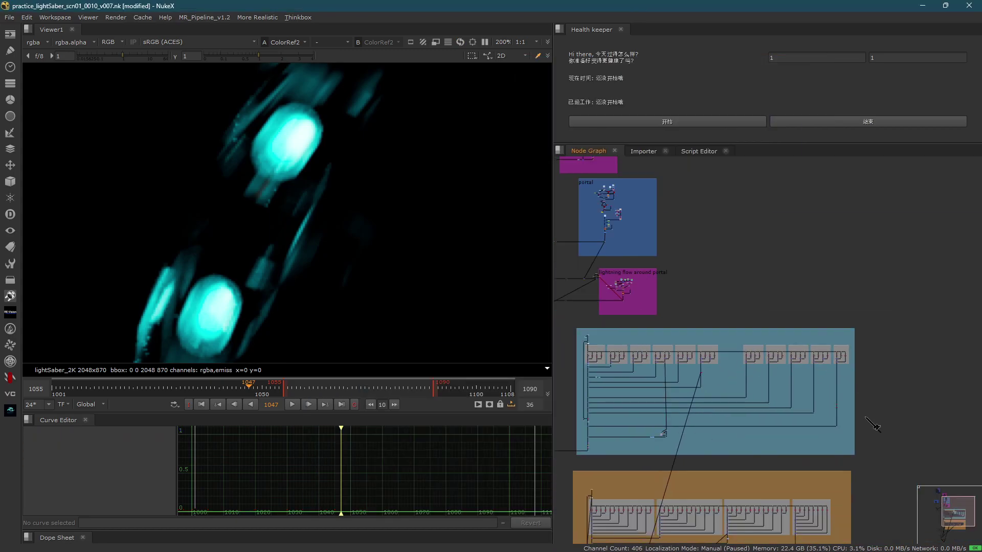
scroll(843, 443, "up", 4)
left_click_drag(859, 399, 825, 433)
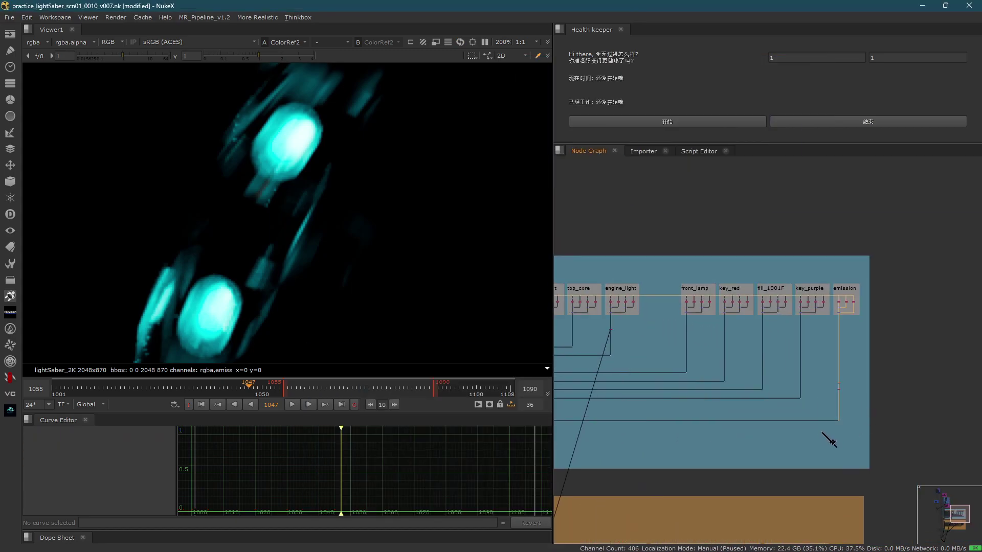
key("1")
scroll(851, 390, "up", 10)
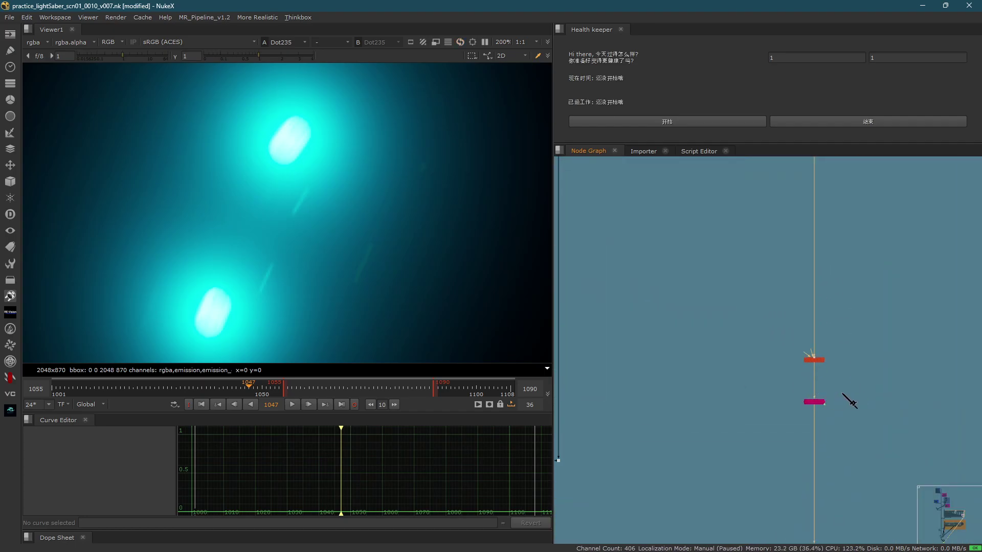
left_click(796, 329)
left_click(800, 330)
key("1")
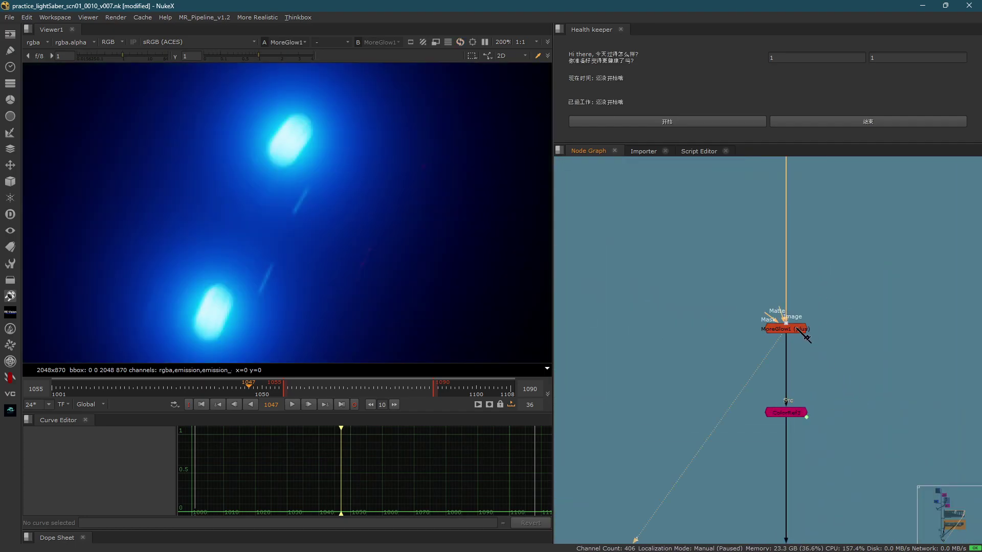
scroll(760, 358, "down", 6)
scroll(761, 408, "up", 7)
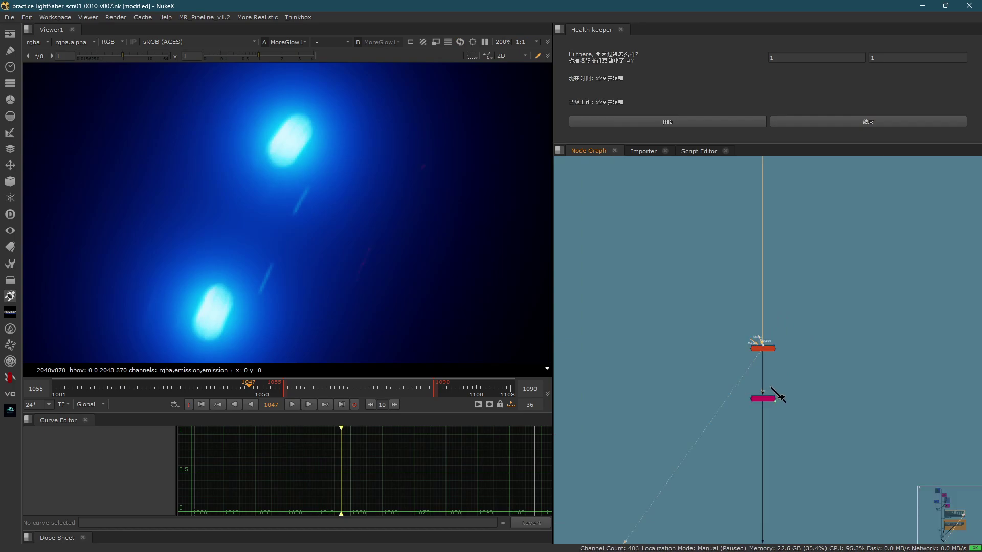
- Open the properties of ColorRef3 below MoreGlow1 and check the DataBase link options for its color
left_click_drag(756, 418, 752, 418)
double_click(757, 410)
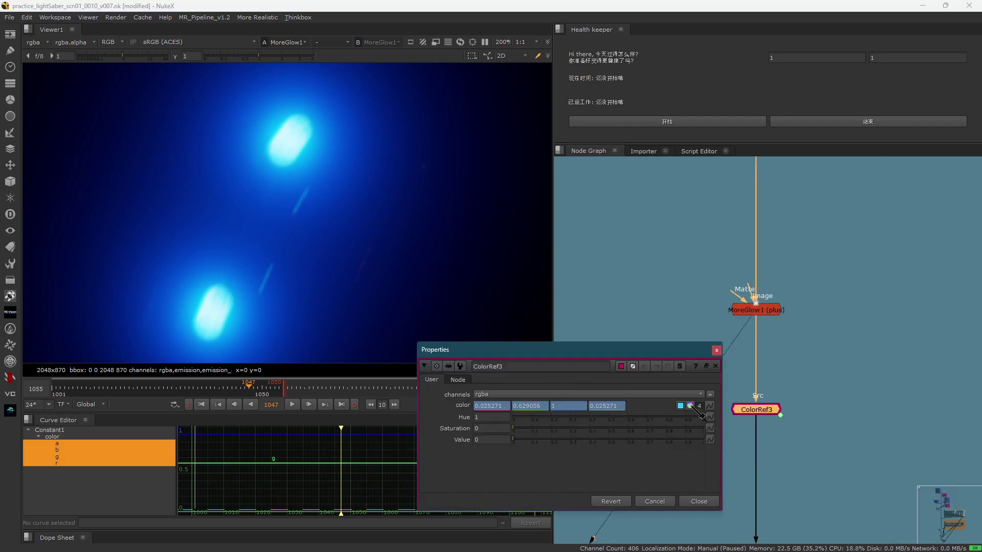
left_click(711, 405)
mouse_move(757, 402)
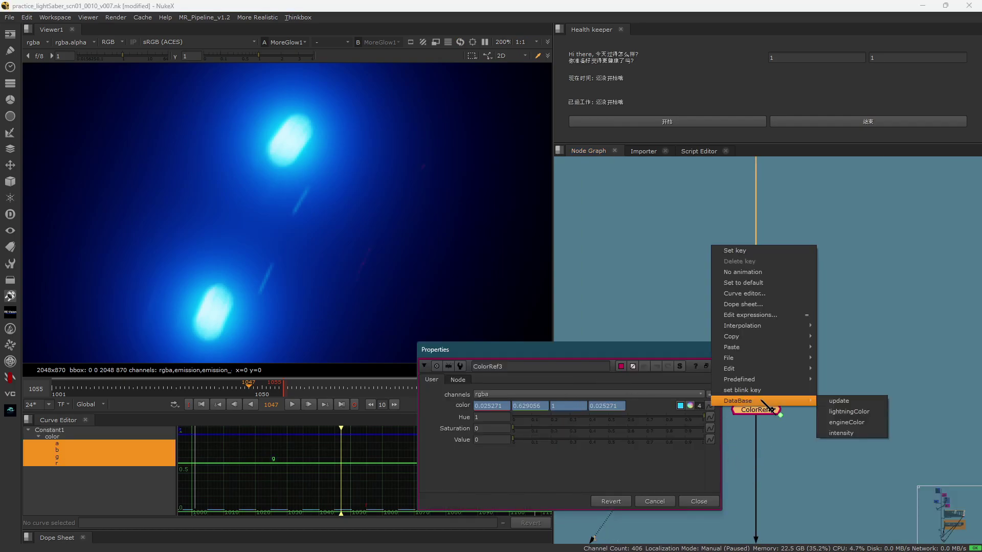
left_click(848, 435)
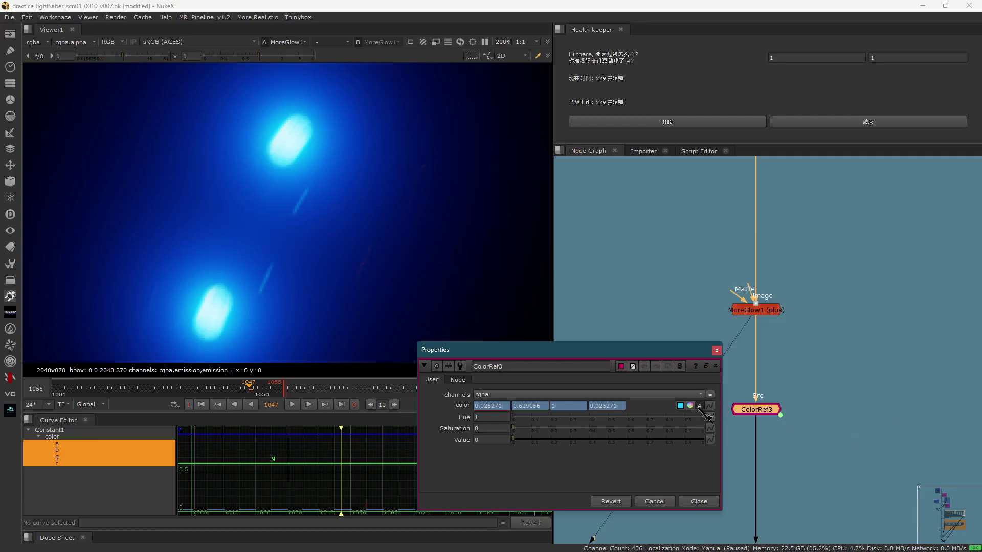
- Open MoreGlow1's properties and move ColorRef3 from below MoreGlow1 onto the pipe above it
left_click(764, 310)
double_click(774, 317)
scroll(782, 325, "down", 2)
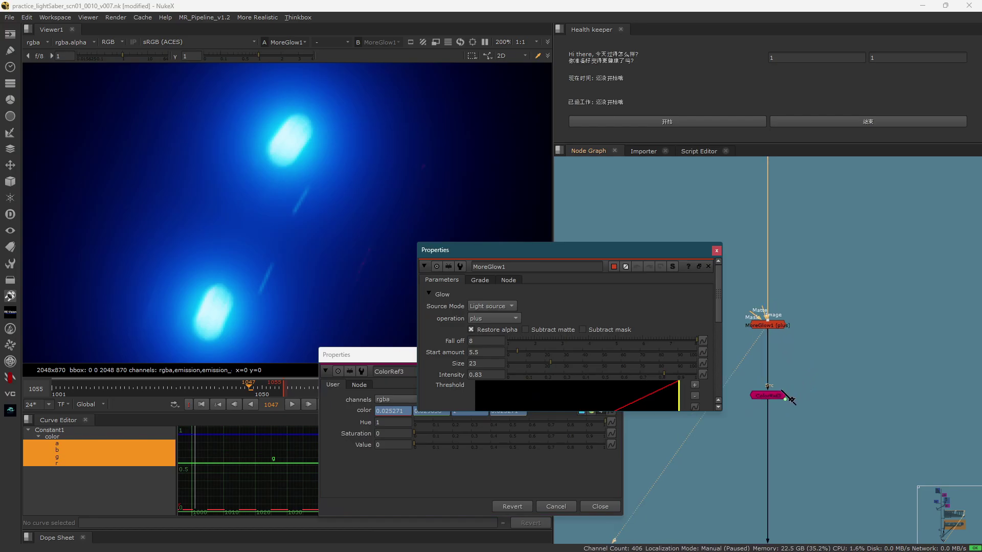
left_click(778, 398)
key("ctrl+x")
key("ctrl+v")
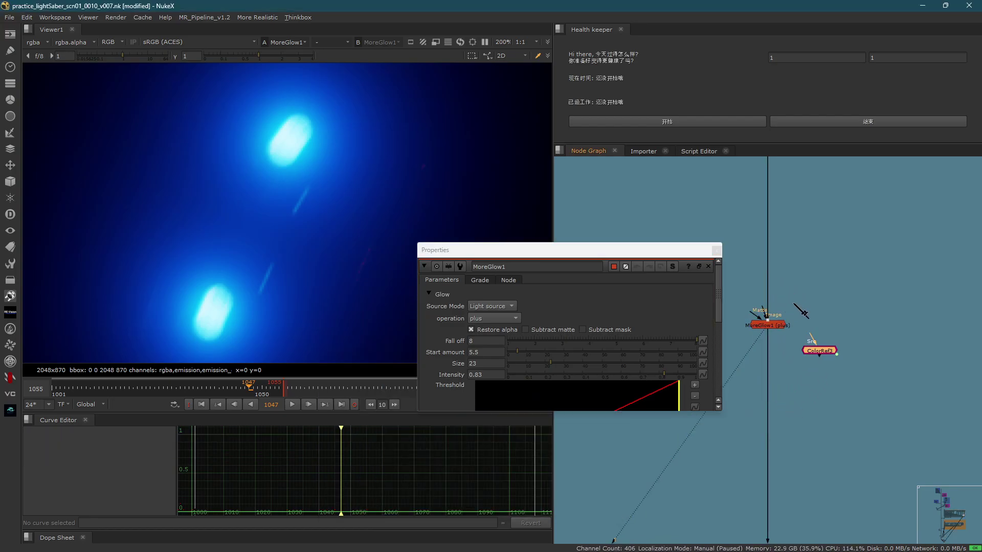
left_click_drag(829, 357, 769, 287)
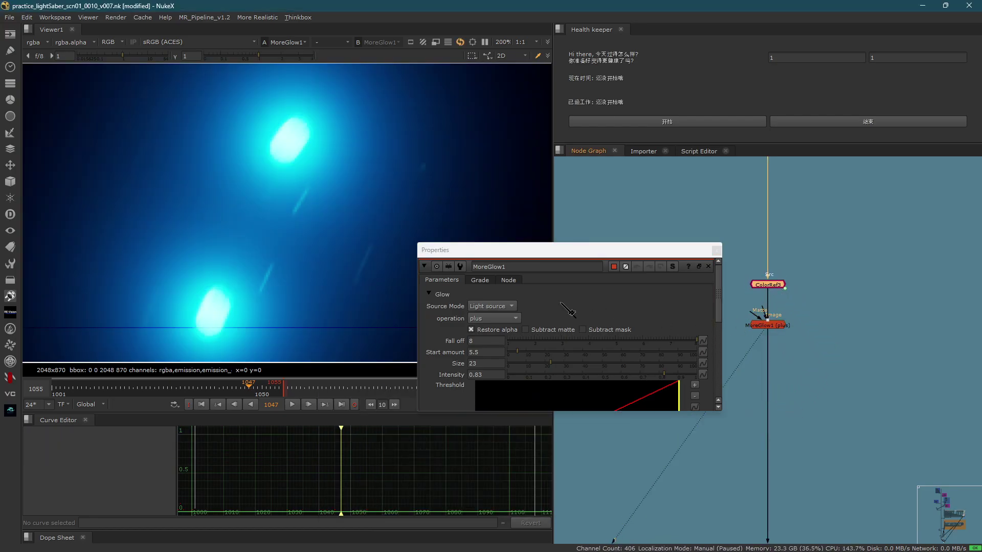
- Link the gain in MoreGlow1's Grade settings to the DataBase engineColor parameter and close its properties
left_click(508, 281)
left_click(481, 281)
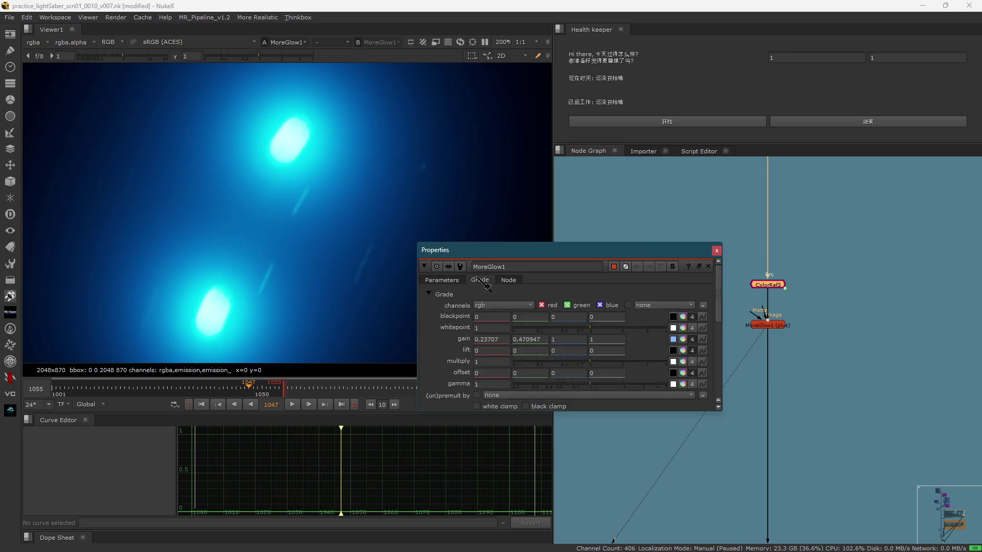
left_click(703, 339)
mouse_move(752, 496)
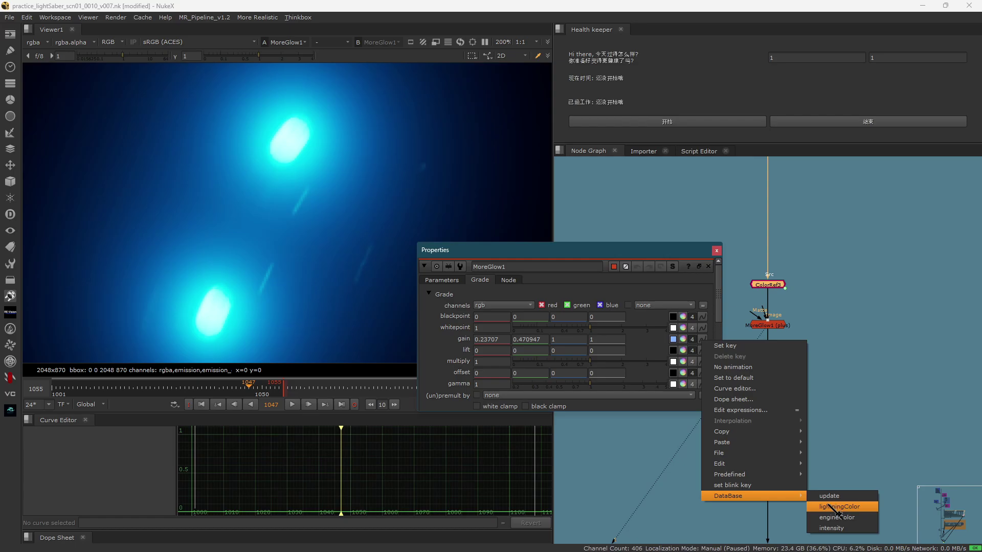
left_click(839, 517)
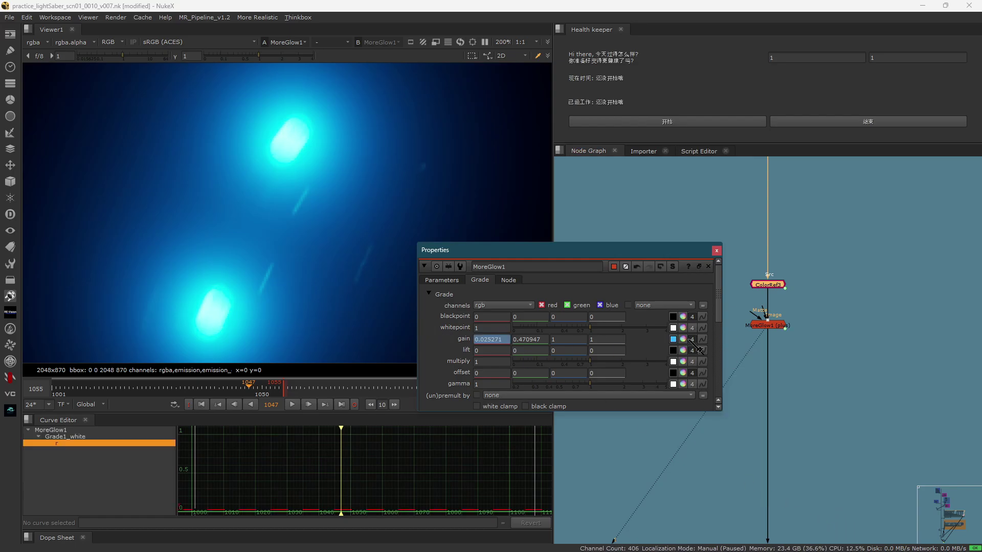
left_click(767, 326)
left_click(827, 317)
- View the comp's final output at Reformat2 with the whole frame fitted in the viewer
key("f")
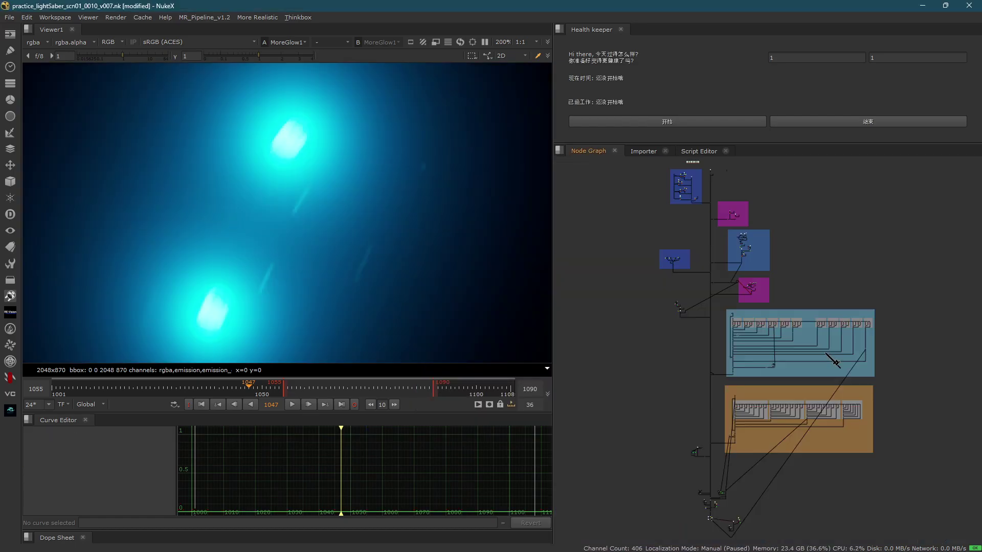
key("ctrl+a")
scroll(690, 522, "up", 6)
middle_click_drag(710, 517, 884, 387)
left_click(884, 387)
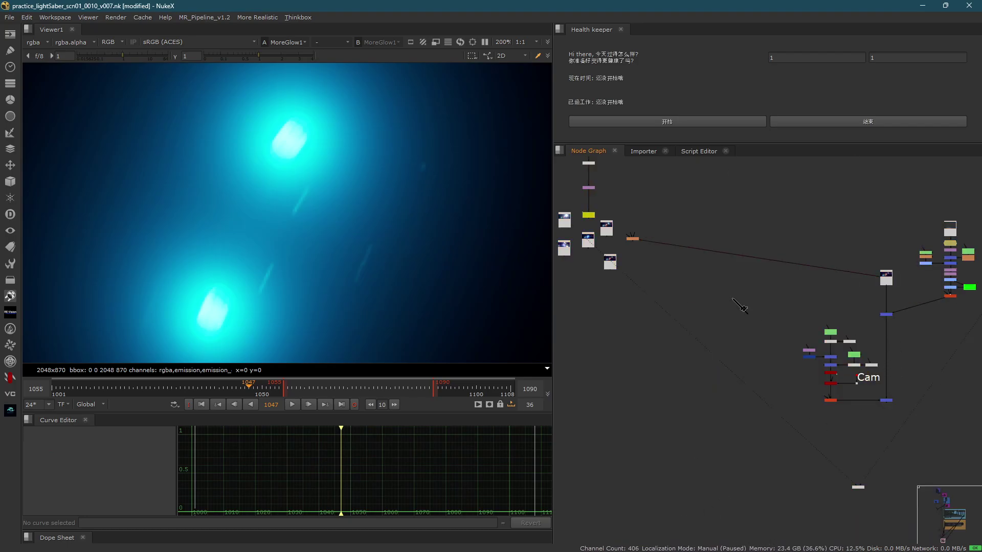
key("f")
left_click(885, 336)
key("f")
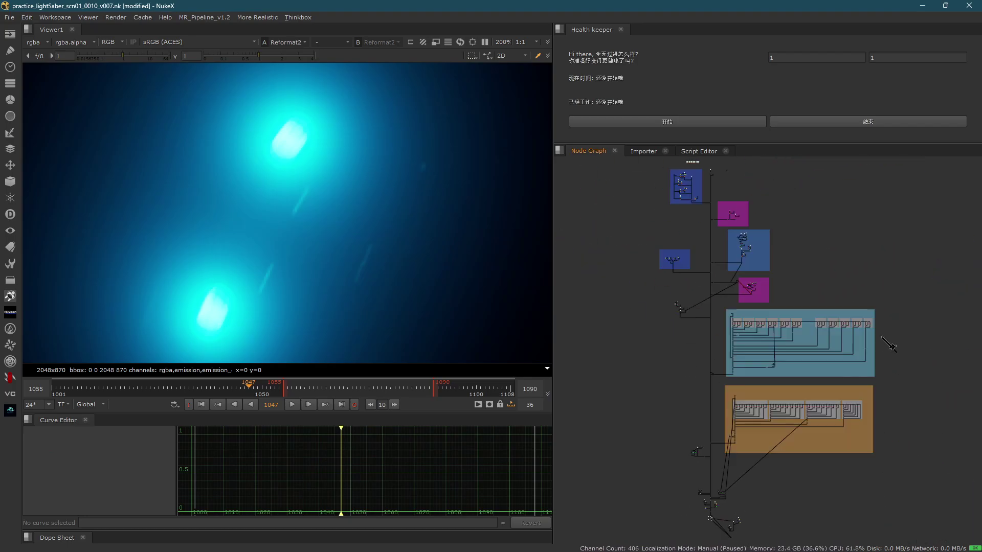
key("1")
key("f")
left_click(837, 279)
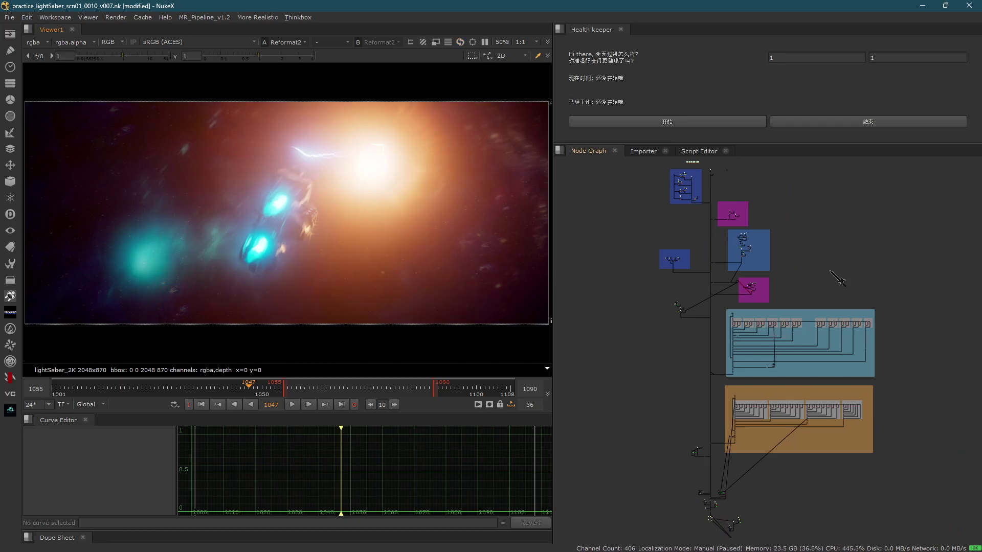
- Reopen the DataBase node's properties and set engineColor to magenta (0.92102, 0.237886, 1)
middle_click_drag(726, 210, 716, 407)
scroll(238, 245, "up", 1)
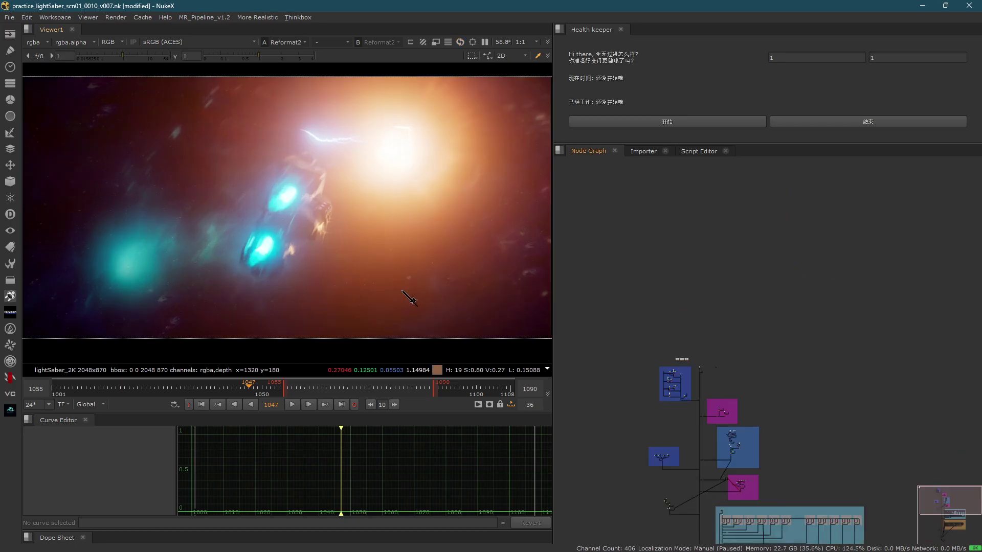
scroll(712, 348, "up", 8)
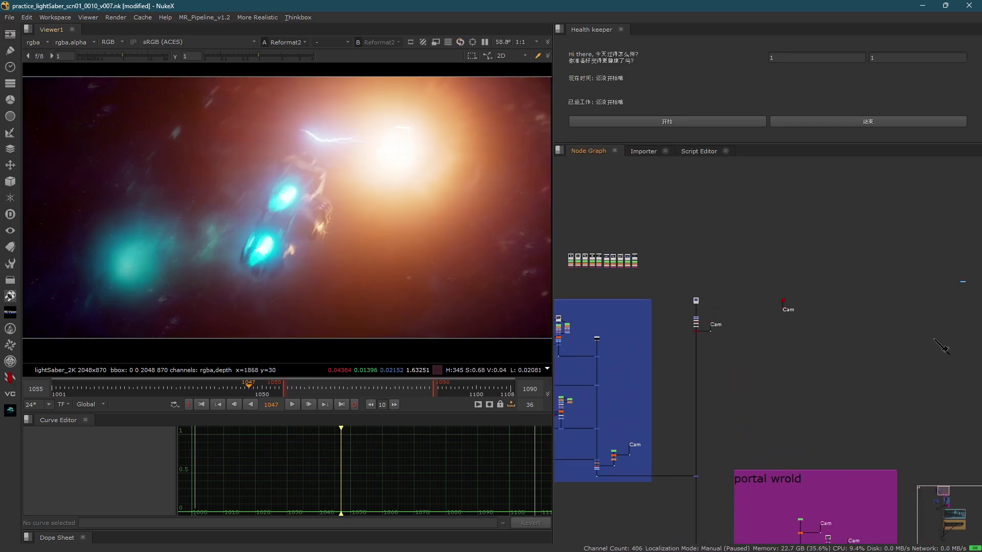
middle_click_drag(644, 277, 805, 323)
scroll(805, 323, "up", 1)
double_click(690, 352)
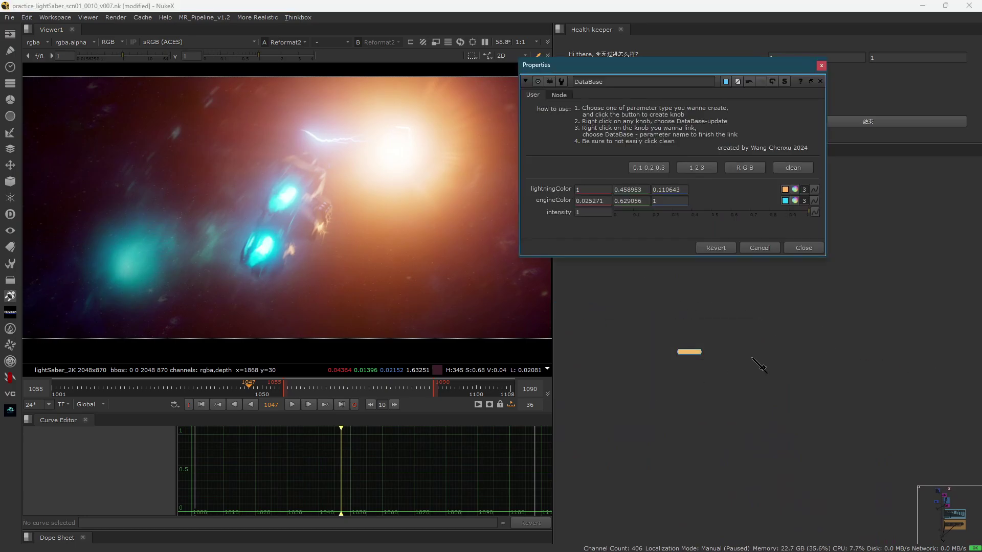
left_click(795, 201)
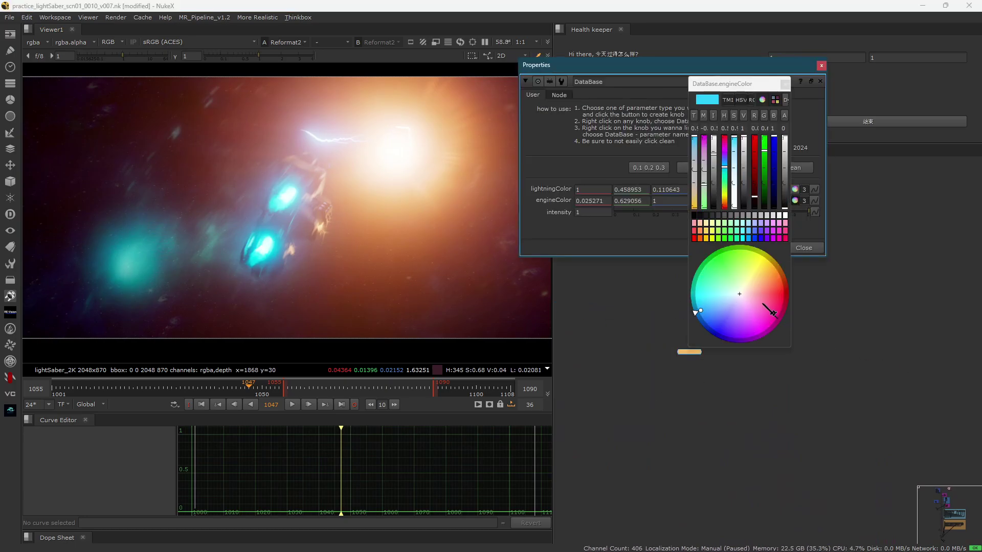
left_click(753, 326)
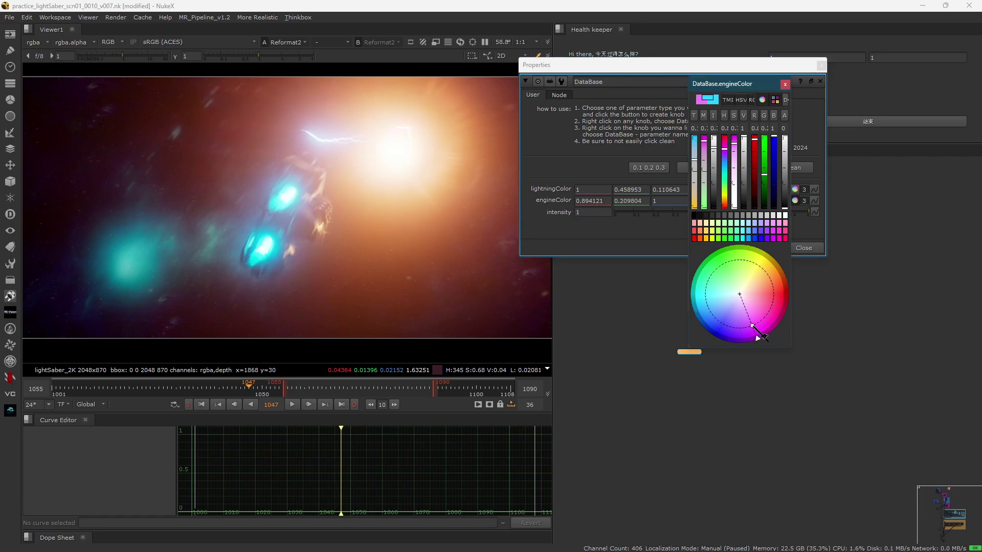
left_click_drag(752, 326, 753, 324)
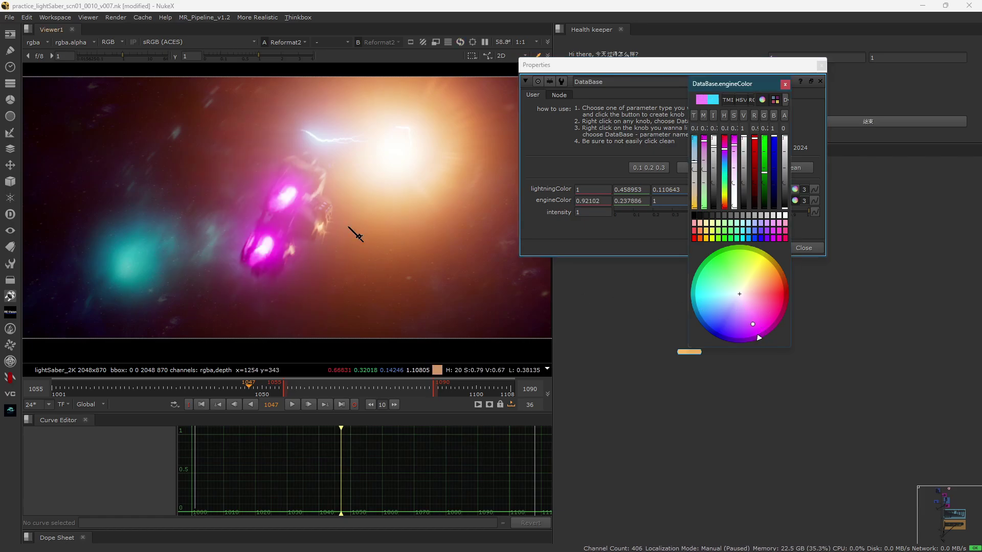
- Change engineColor to a paler purple (0.83941, 0.520001, 1) and examine the ship's engines in the final output
left_click_drag(756, 324, 755, 325)
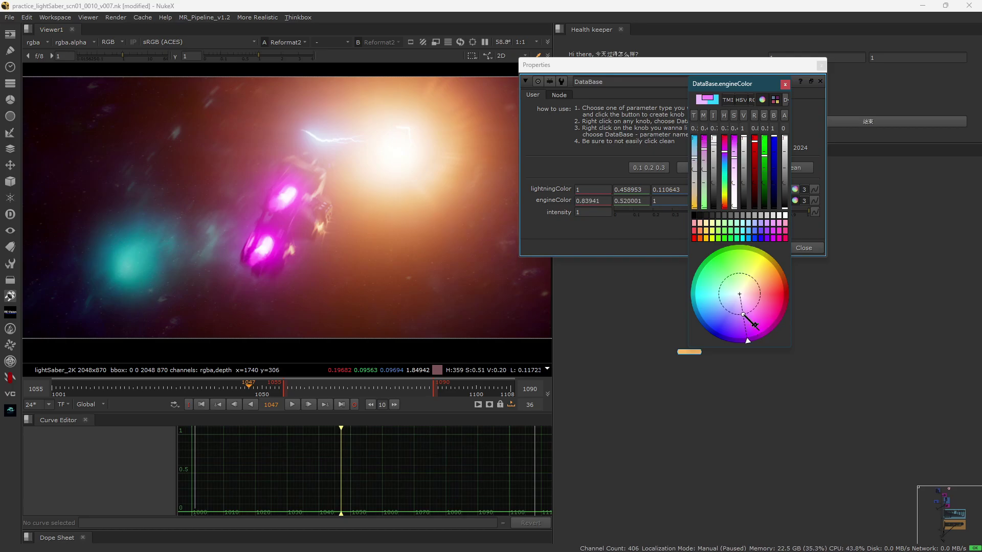
scroll(292, 205, "up", 3)
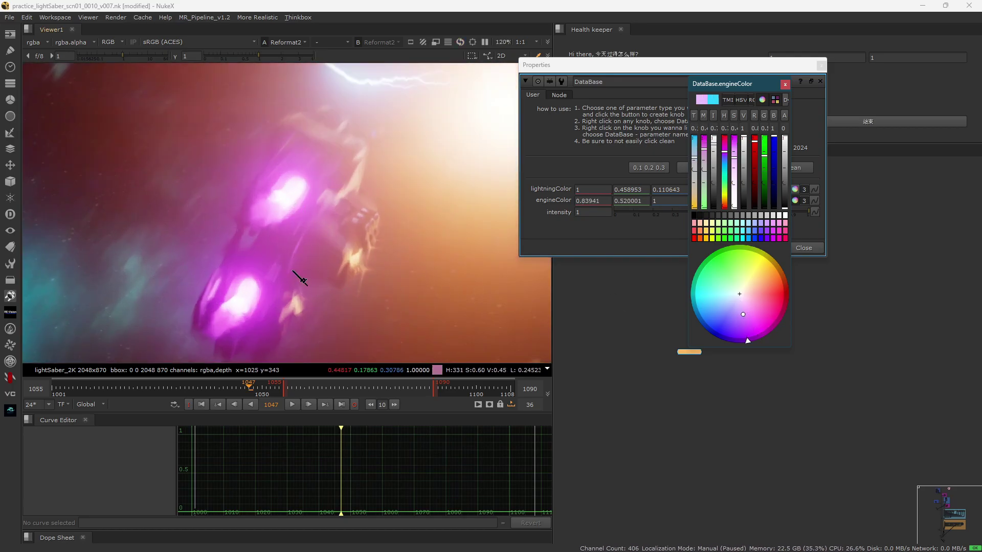
scroll(299, 279, "up", 1)
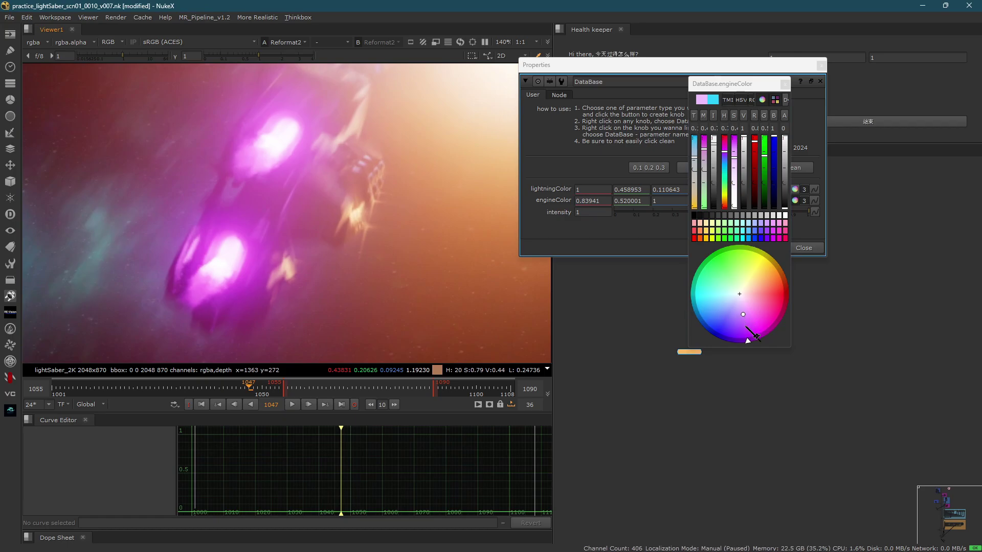
- Change engineColor to a saturated purple (0.729278, 0.209097, 1) and examine both of the ship's engine glows up close
left_click(745, 327)
left_click_drag(751, 343, 747, 340)
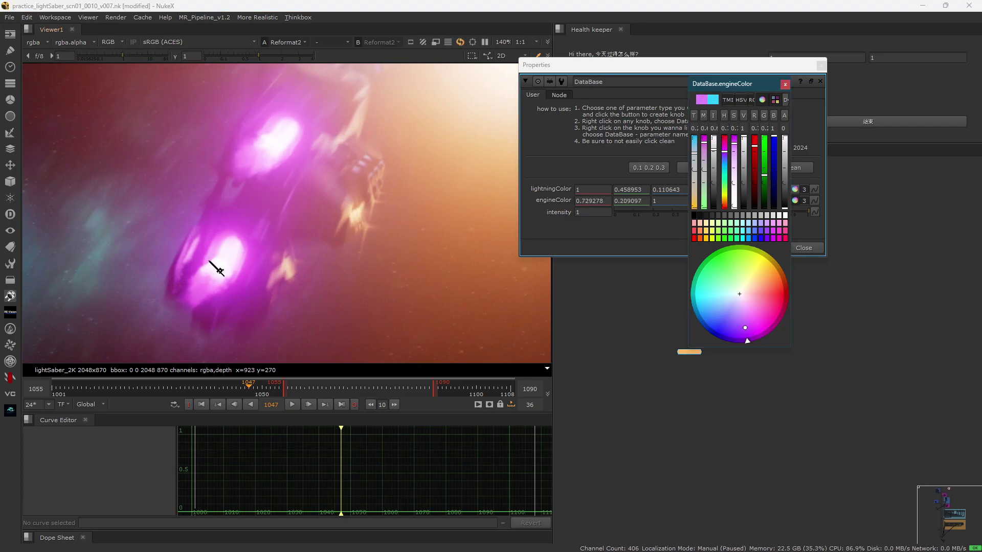
scroll(230, 260, "up", 4)
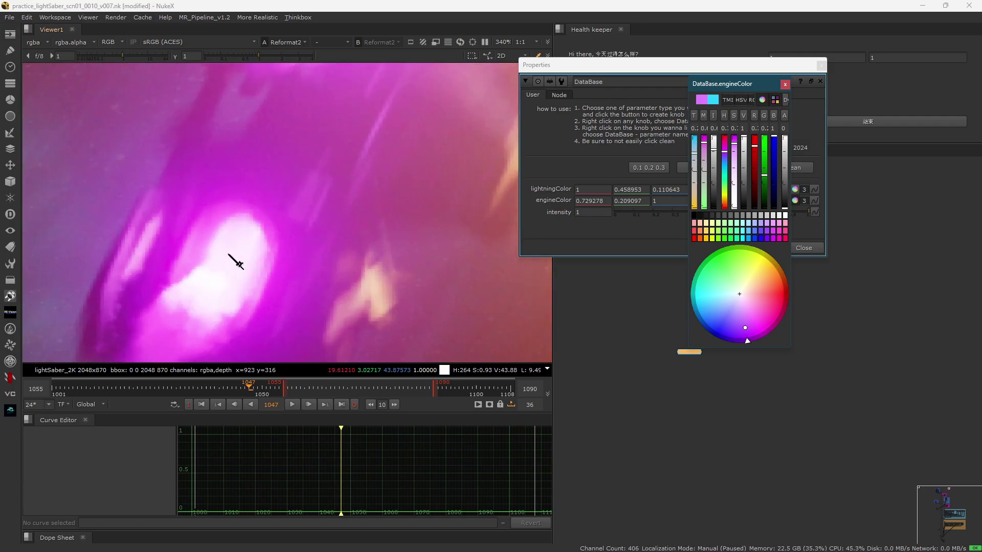
left_click(228, 254)
scroll(290, 296, "down", 4)
scroll(302, 167, "up", 3)
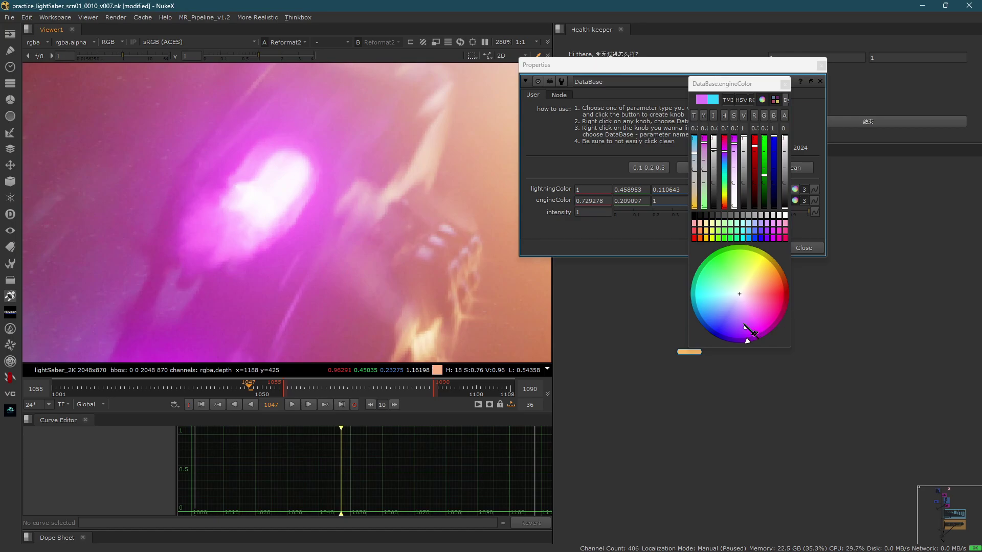
- Set engineColor to a pale pinkish purple (0.887675, 0.546956, 1) and check it in the full frame
left_click_drag(745, 310, 744, 313)
scroll(288, 193, "down", 9)
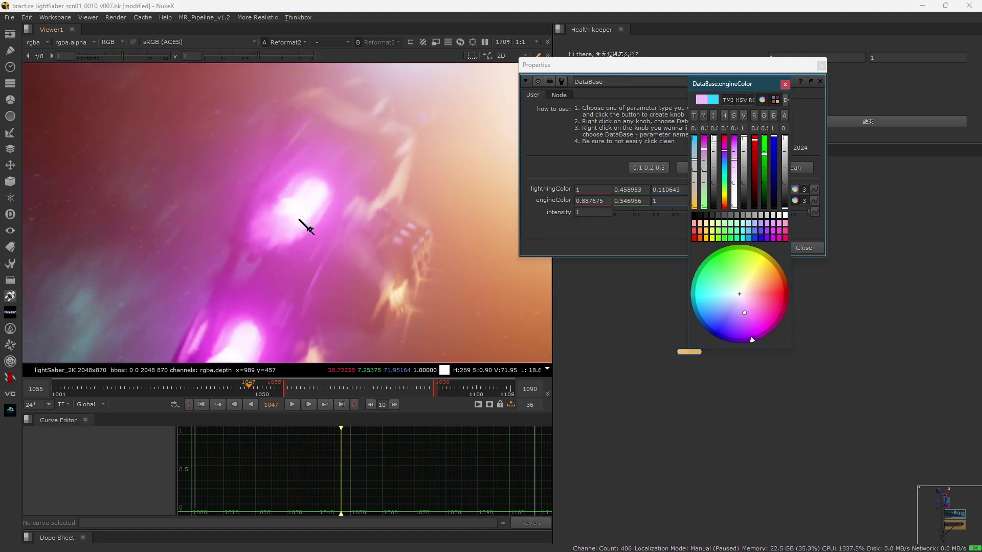
key("f")
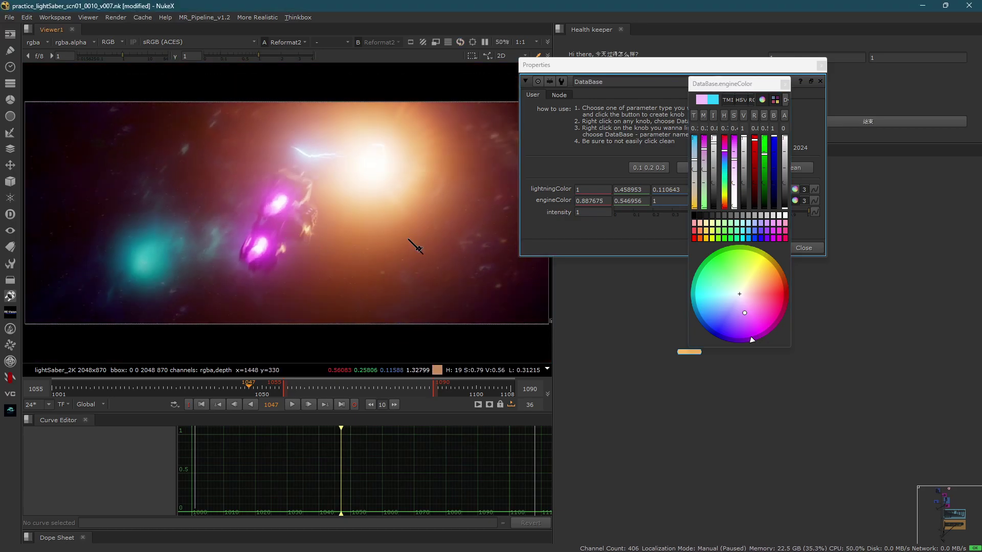
- Try engineColor as light green (0.640372, 1, 0.532387) and as red (1, 0.375775, 0.22805), checking the ship's engines
mouse_move(762, 286)
left_mouse_down()
mouse_move(757, 269)
mouse_move(728, 274)
left_mouse_up()
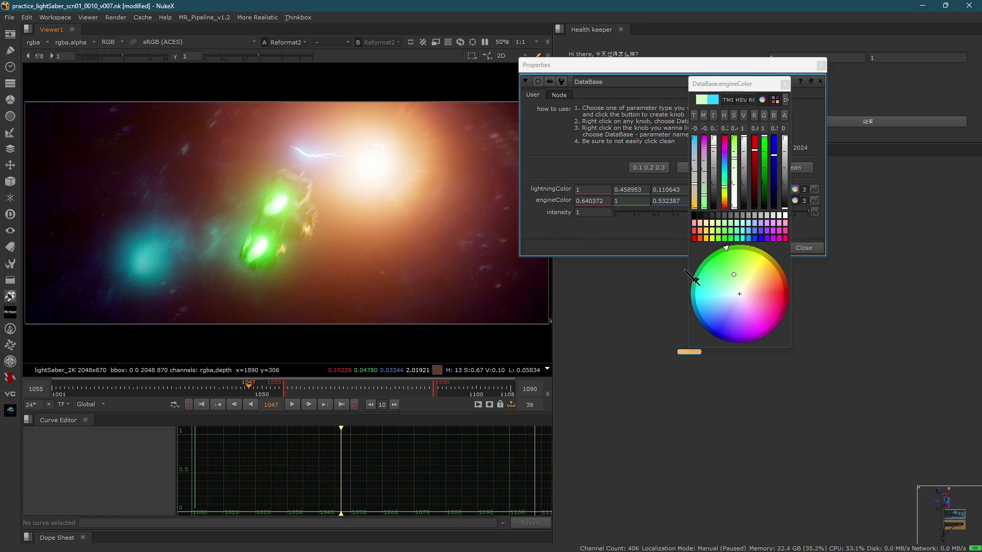
left_click_drag(770, 299, 772, 287)
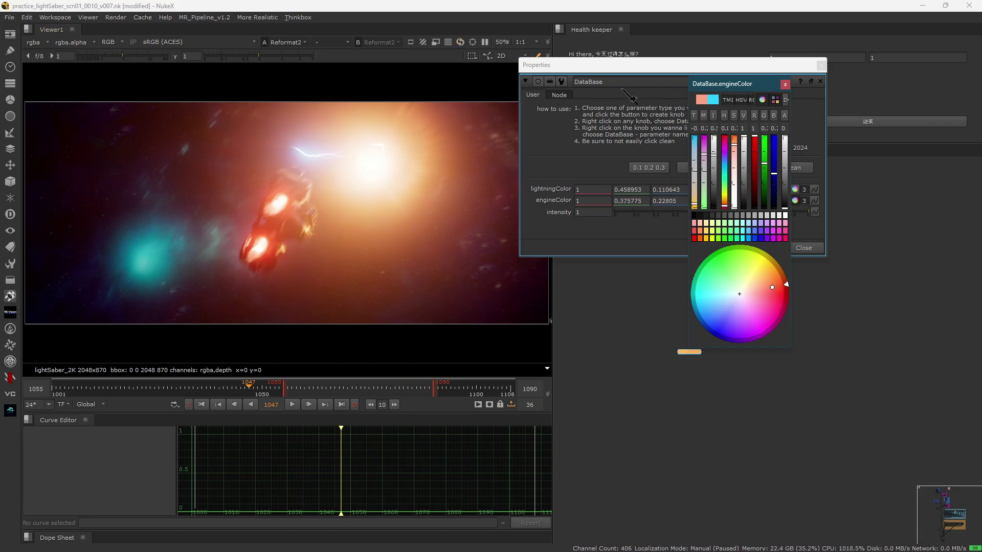
scroll(317, 244, "up", 6)
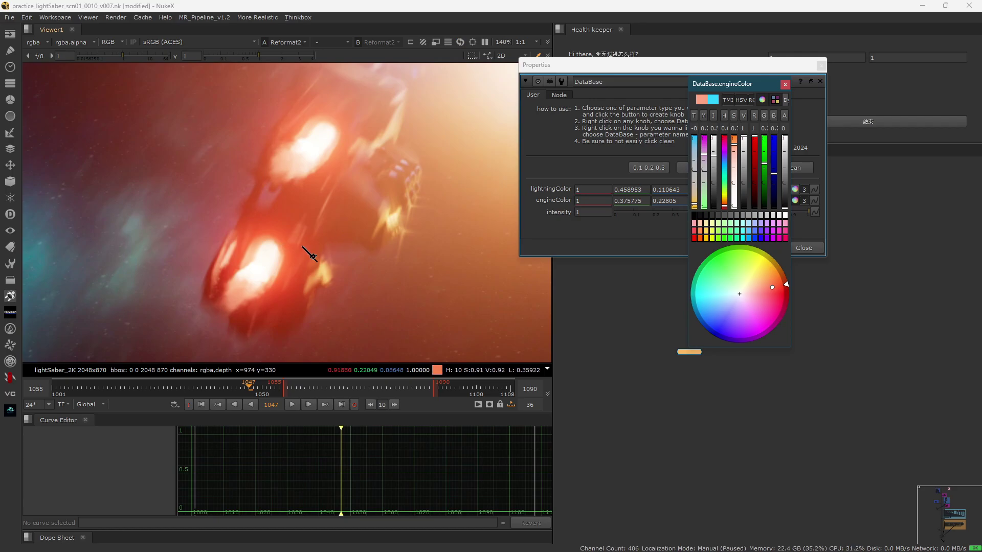
- Display Read25 in the viewer and move the timeline to frame 1051
left_click(395, 325)
key("2")
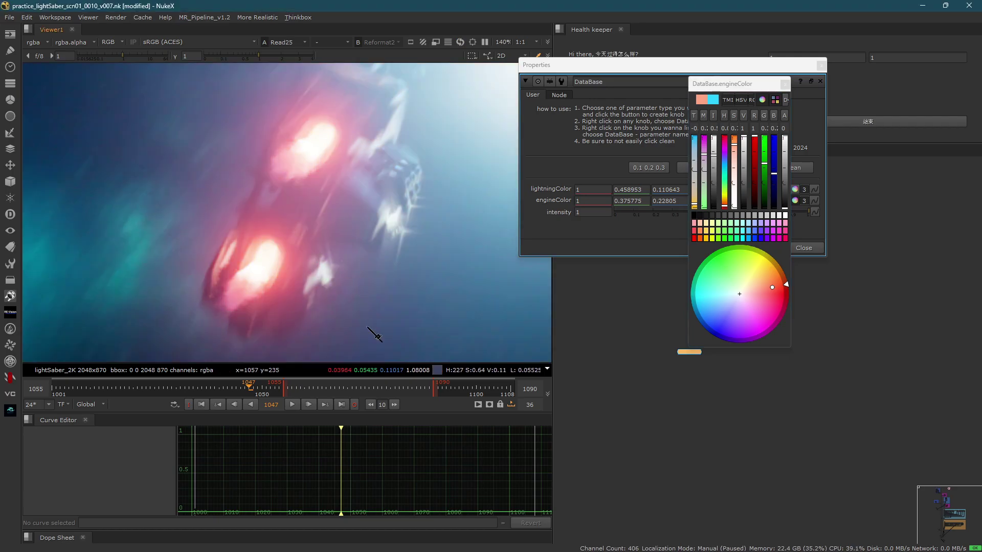
left_click(319, 387)
left_click_drag(322, 384, 272, 372)
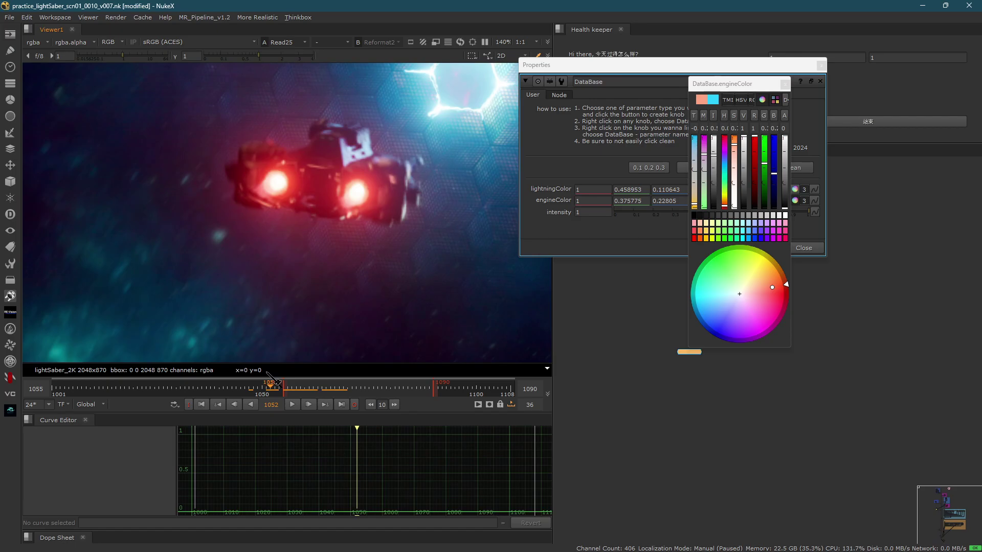
left_click(267, 373)
- Examine the engine glow and the small red light on the ship's side up close in Read25 at frame 1051
scroll(341, 170, "up", 9)
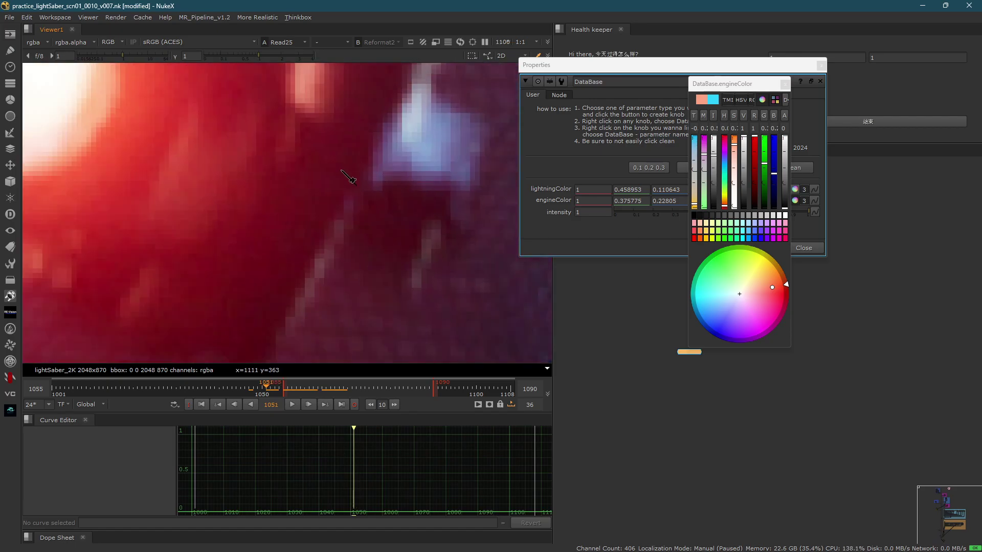
scroll(348, 176, "down", 4)
left_click_drag(128, 150, 256, 302, "ctrl+shift")
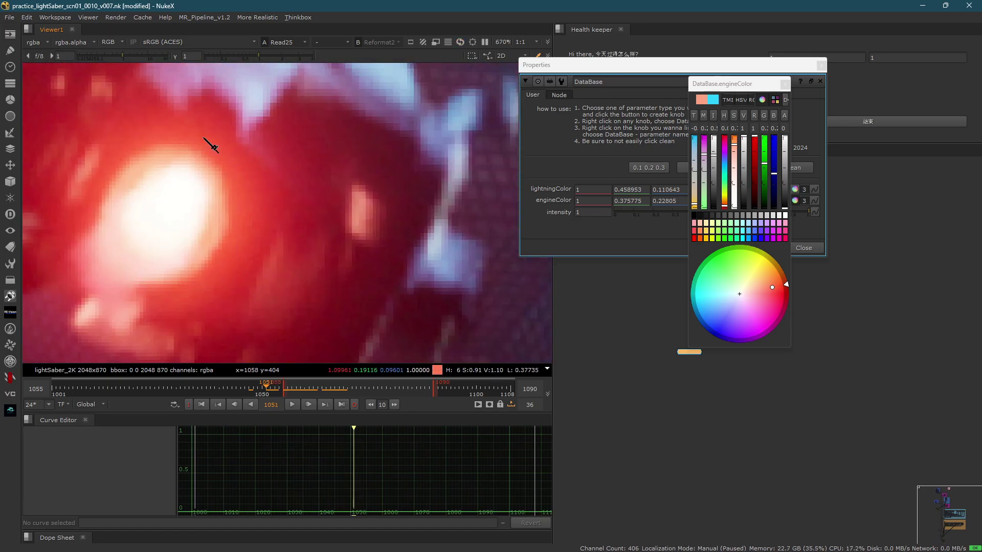
left_click_drag(204, 138, 68, 278)
middle_click_drag(169, 180, 292, 186)
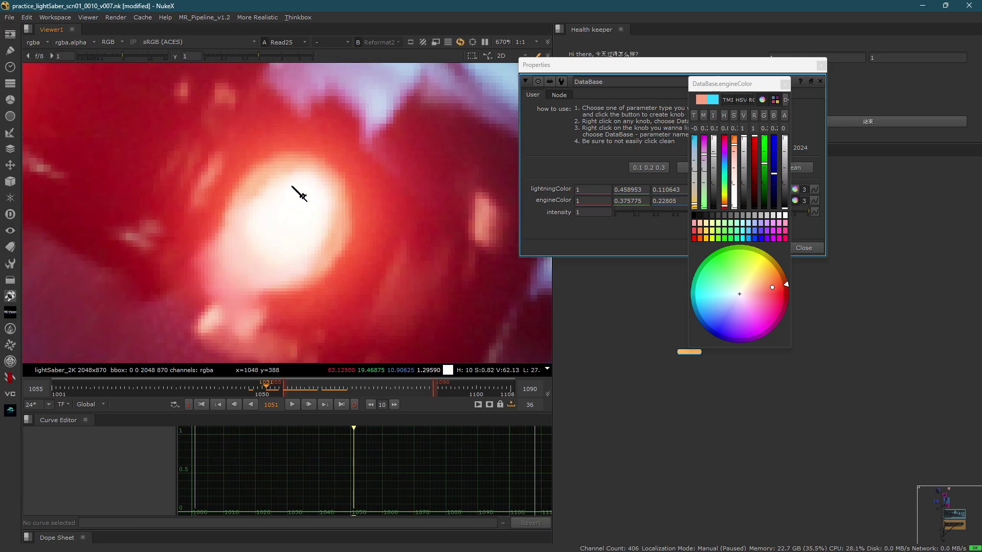
left_click_drag(213, 131, 344, 309)
middle_click_drag(377, 266, 204, 250)
scroll(301, 180, "up", 4)
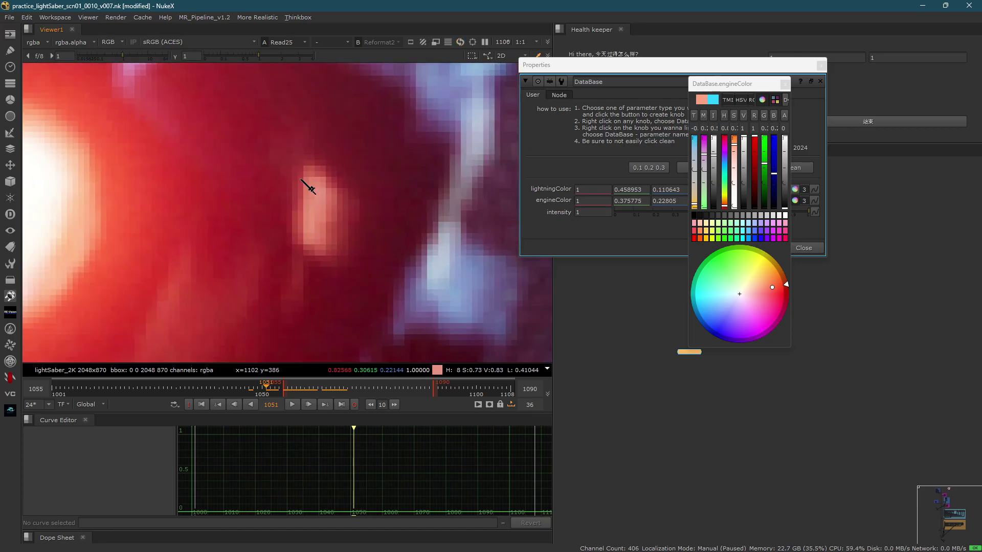
left_click_drag(282, 146, 369, 267, "ctrl+shift")
scroll(369, 256, "down", 10)
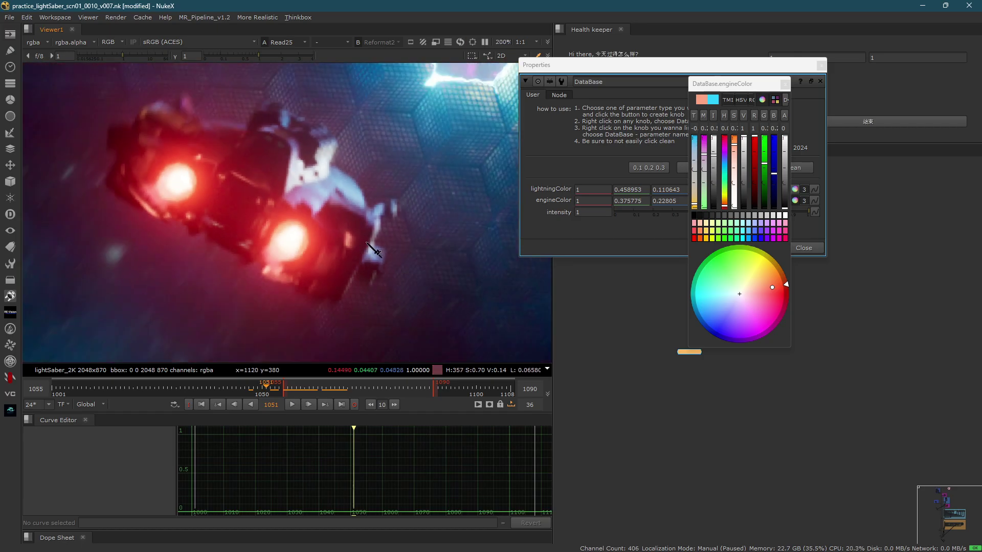
- Switch the viewer back to Reformat2 and examine the red engines and their surroundings in the final output at frame 1051
left_click(656, 396)
key("f")
scroll(735, 524, "up", 5)
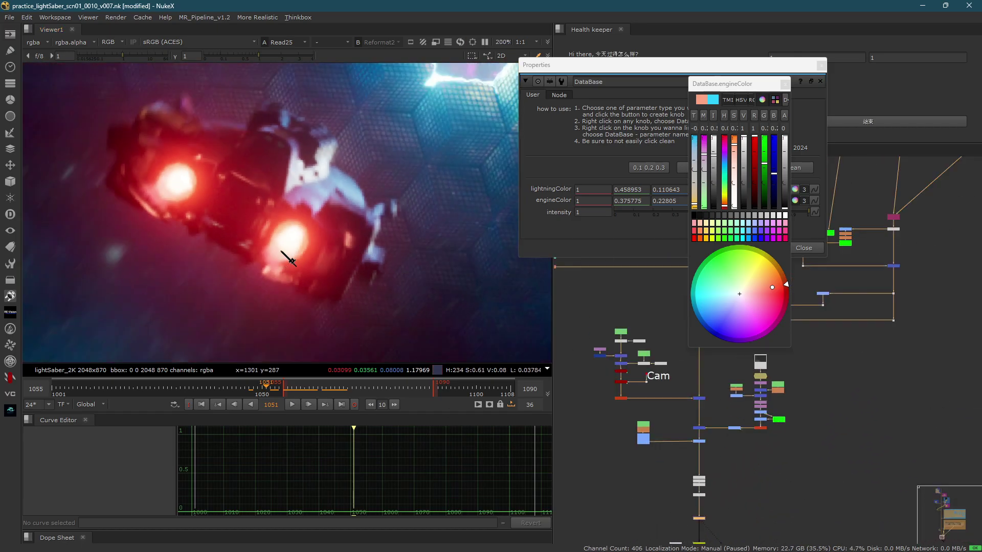
key("1")
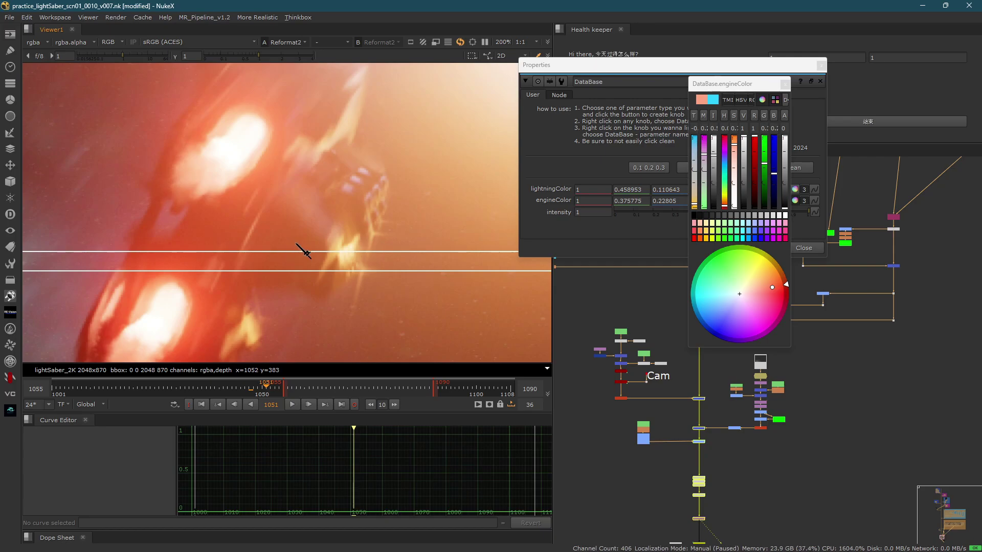
key("f")
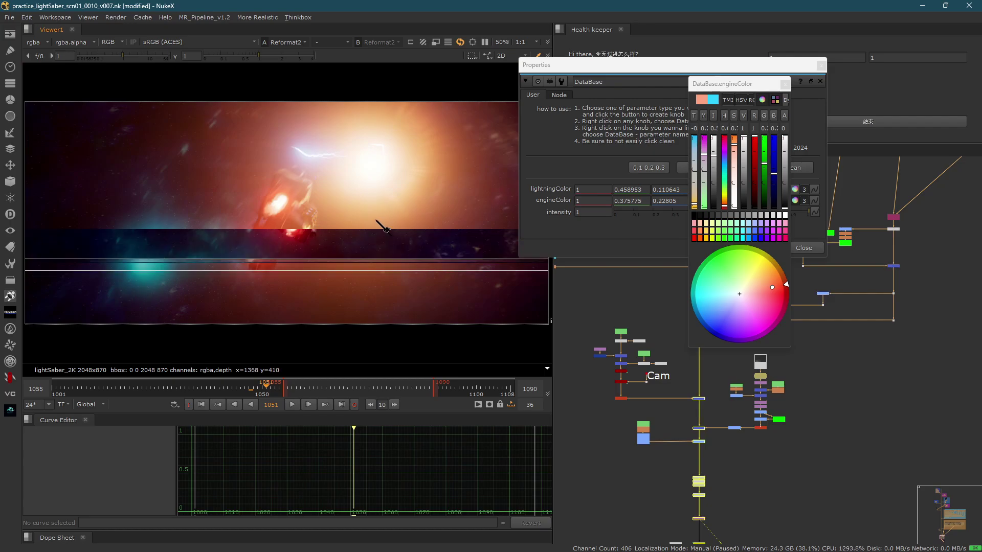
scroll(295, 224, "up", 8)
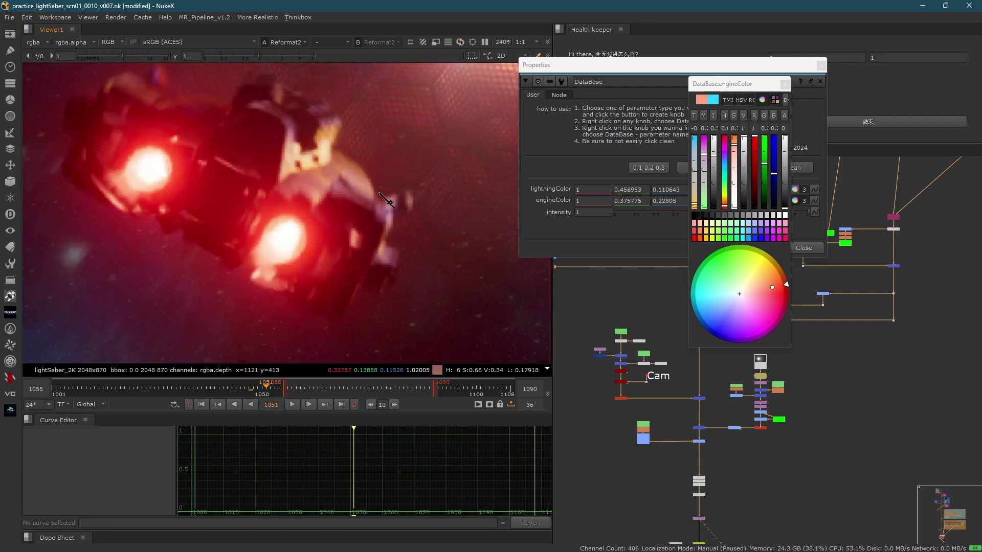
left_click_drag(178, 125, 420, 322)
scroll(384, 265, "down", 5)
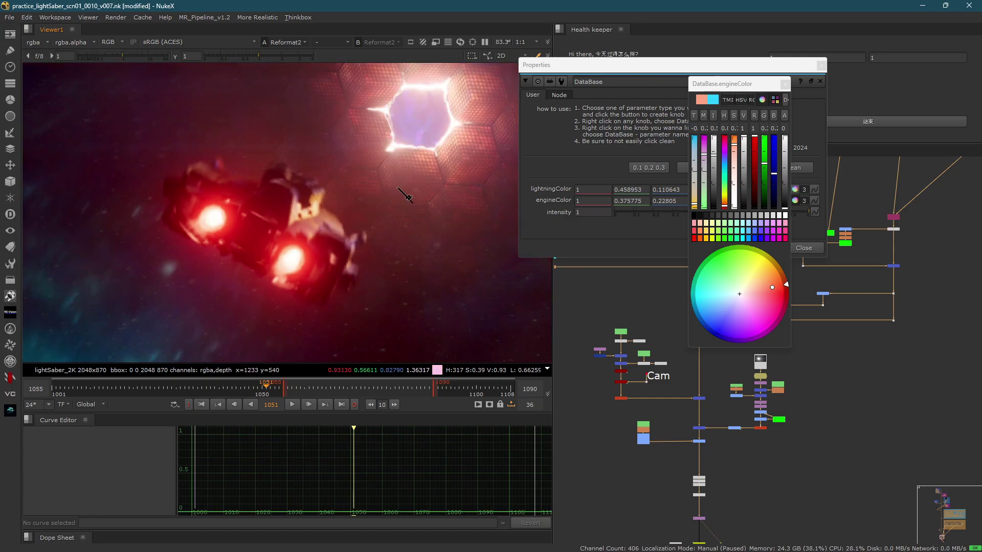
scroll(385, 265, "down", 3)
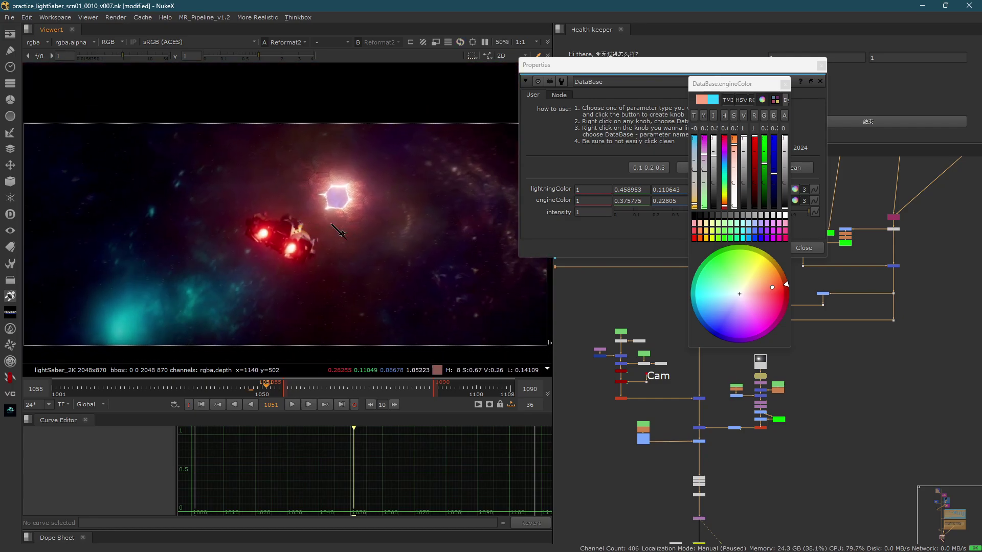
scroll(286, 242, "up", 6)
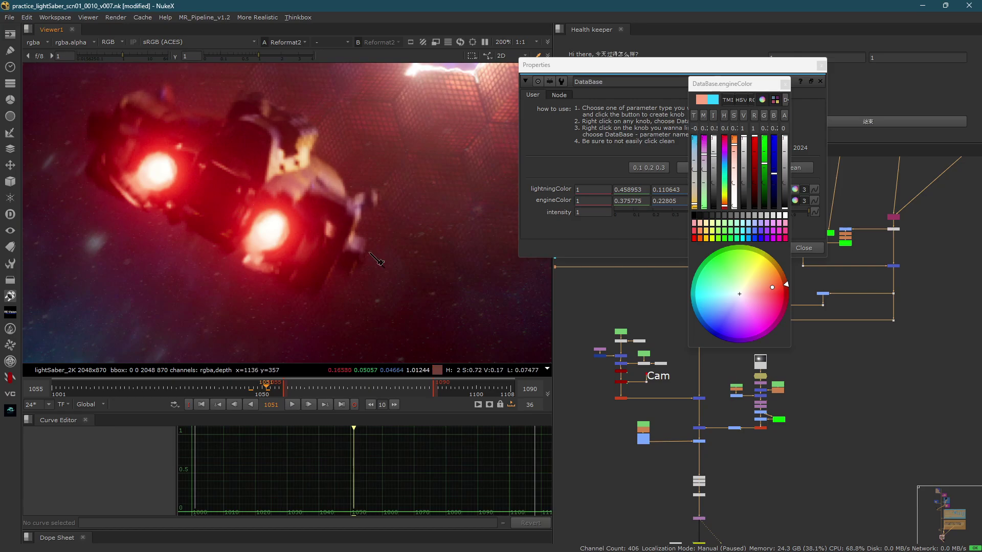
- Change engineColor to blue (0.115684, 0.440786, 1) and inspect how the engines and ship body are lit
left_click(711, 313)
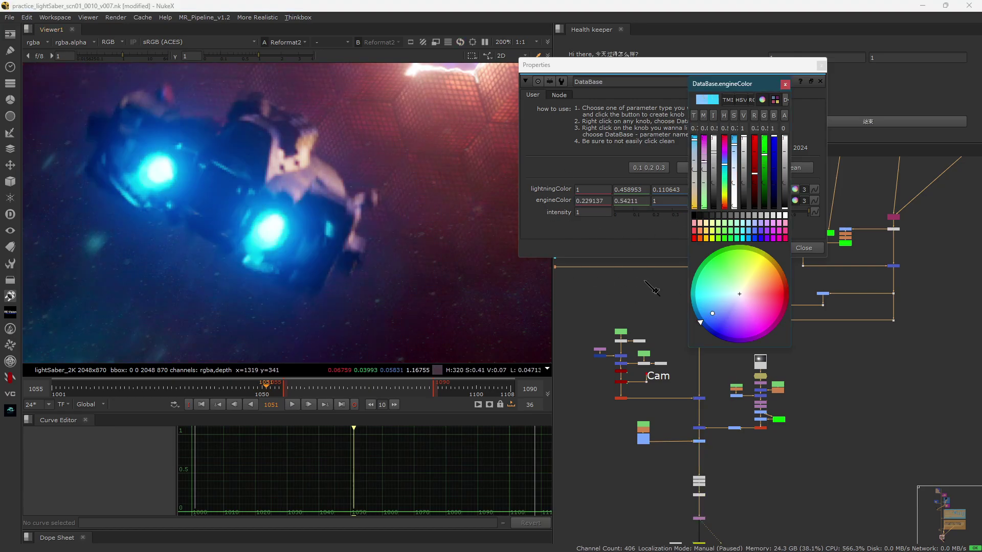
left_click(708, 319)
left_click_drag(709, 319, 709, 317)
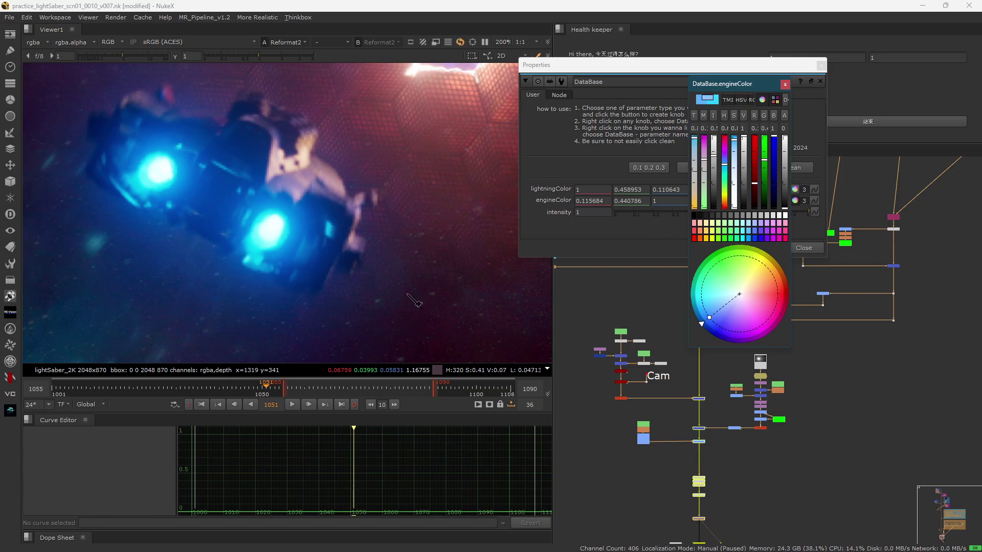
left_click_drag(122, 133, 390, 284)
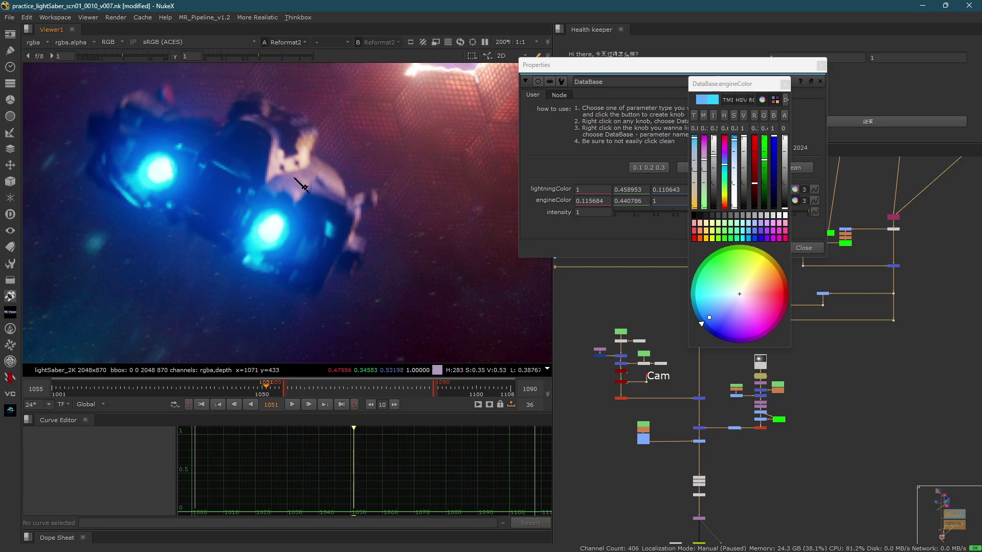
left_click_drag(284, 177, 358, 270)
- Compare the blue-engine result with Read25, viewing both the whole frame and the ship
key("2")
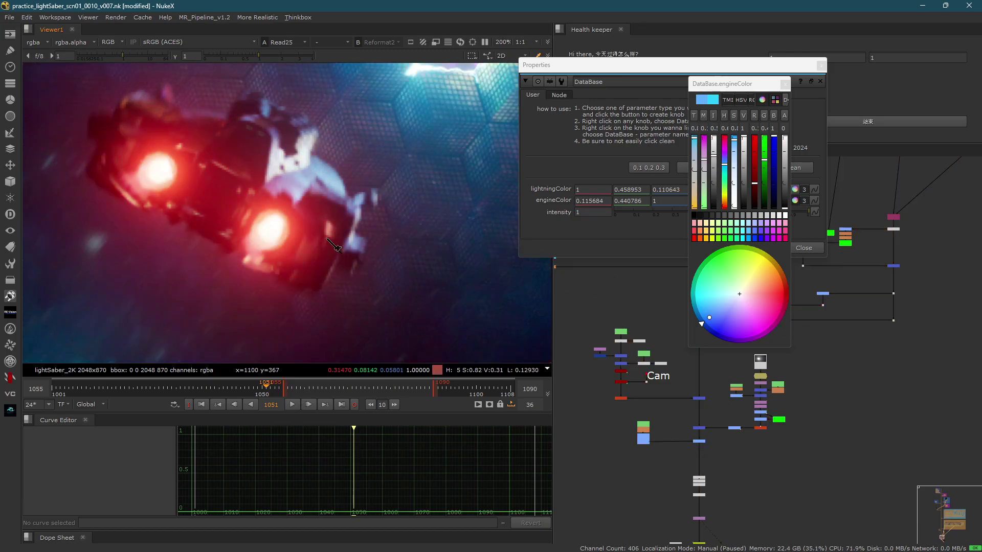
scroll(287, 219, "down", 8)
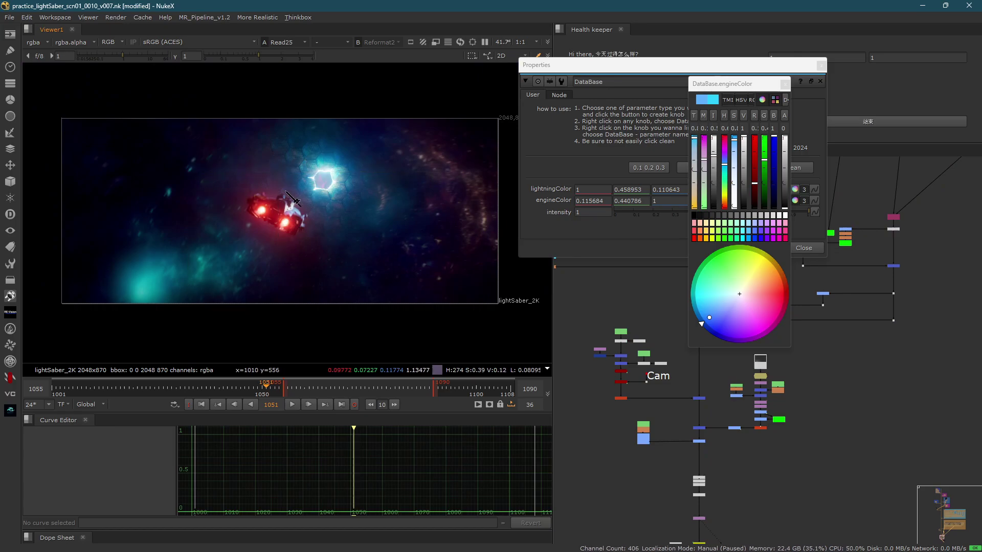
scroll(298, 238, "up", 2)
scroll(304, 247, "up", 5)
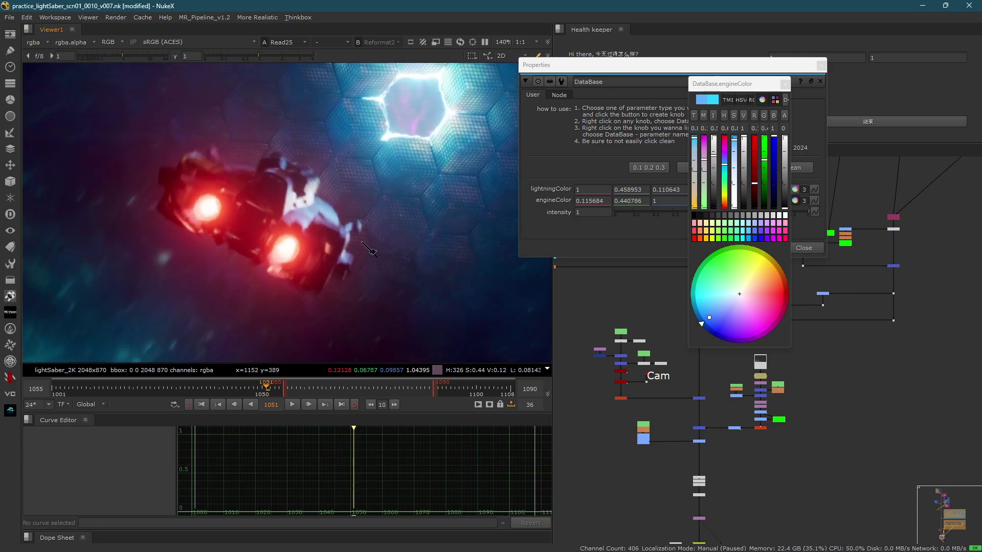
- Return to the Reformat2 output and set engineColor to a warm pale orange (1, 0.75238, 0.637403)
key("1")
left_click(771, 293)
left_click_drag(772, 294, 753, 285)
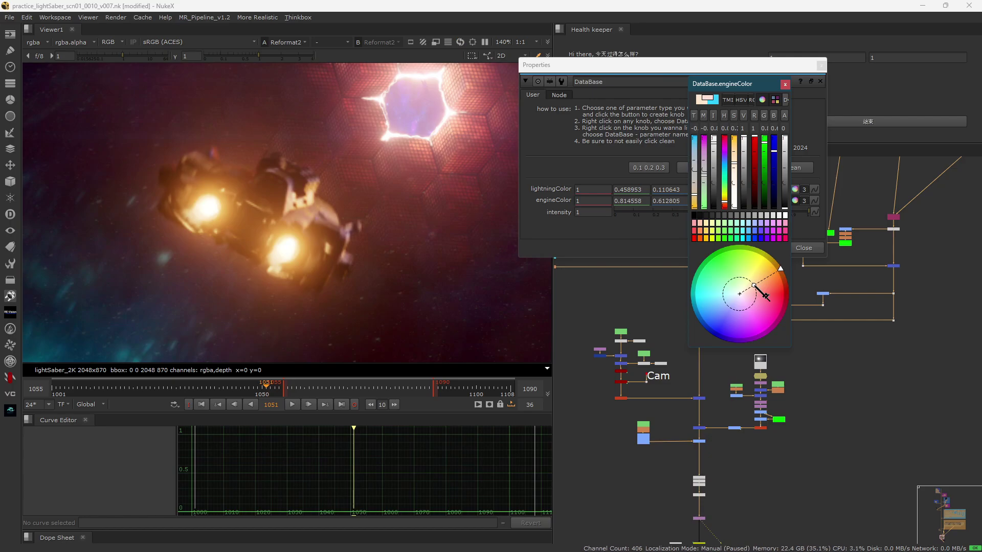
left_click_drag(765, 296, 765, 297)
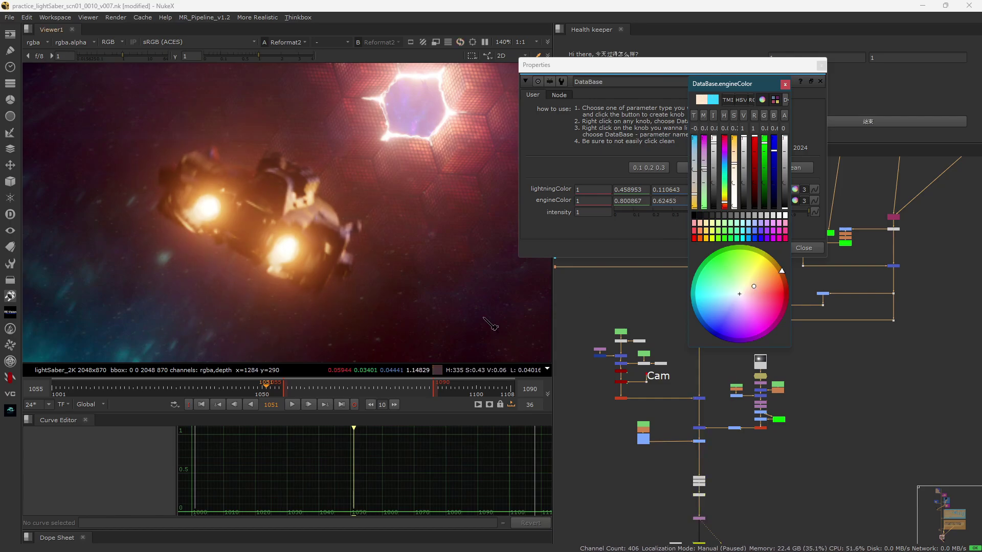
left_click_drag(765, 296, 767, 299)
- Inspect the orange engines in the full frame and up close, comparing the Reformat2 output with Read25
scroll(234, 245, "down", 5)
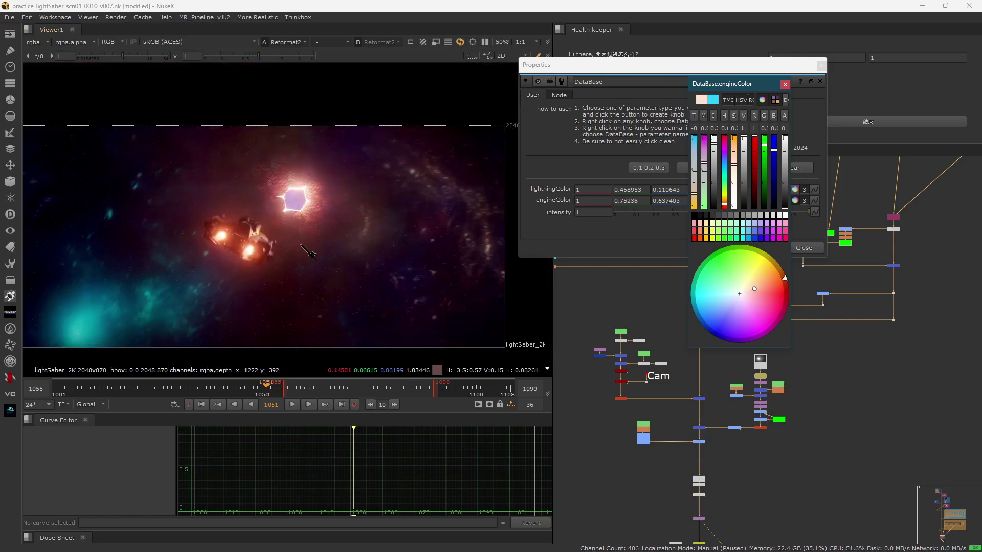
scroll(235, 245, "up", 5)
scroll(311, 242, "up", 3)
left_click_drag(205, 255, 263, 292)
key("2")
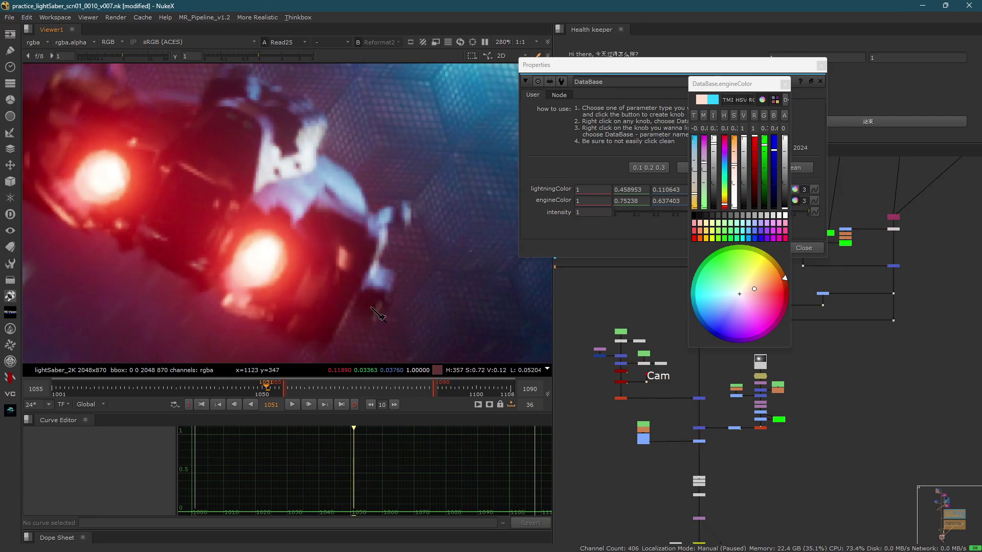
key("2")
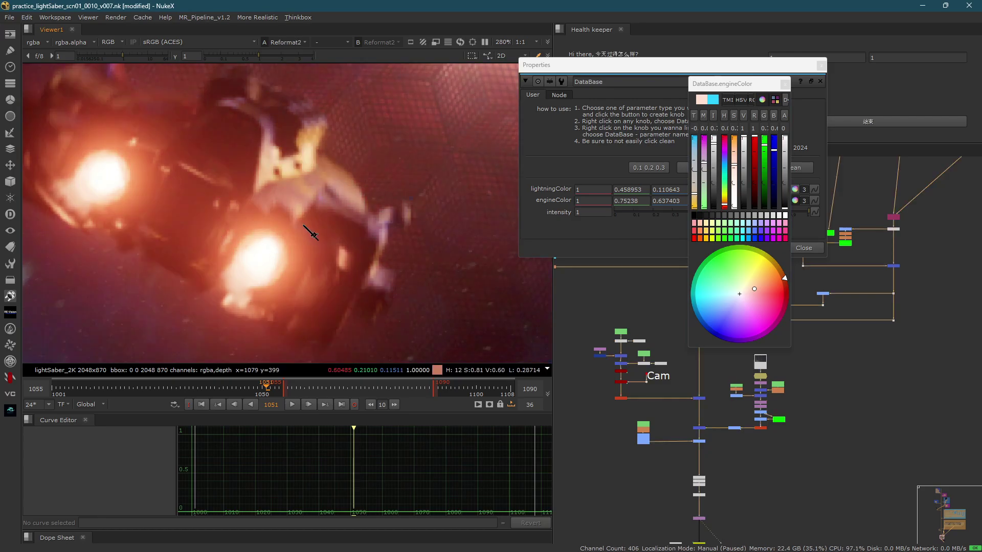
- Close the engineColor colour picker and compare the wider frame with Read25
scroll(322, 225, "down", 8)
scroll(323, 225, "up", 2)
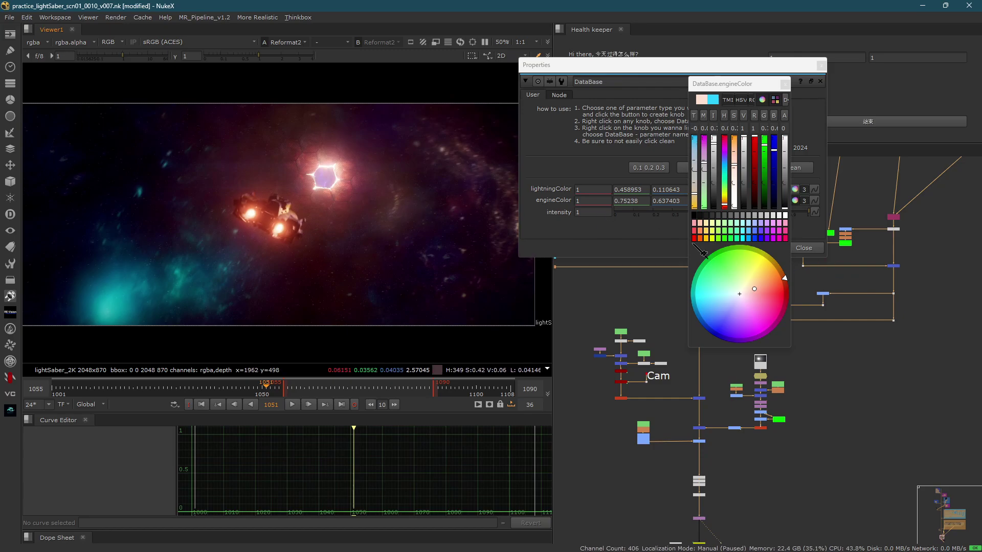
left_click(785, 84)
key("1")
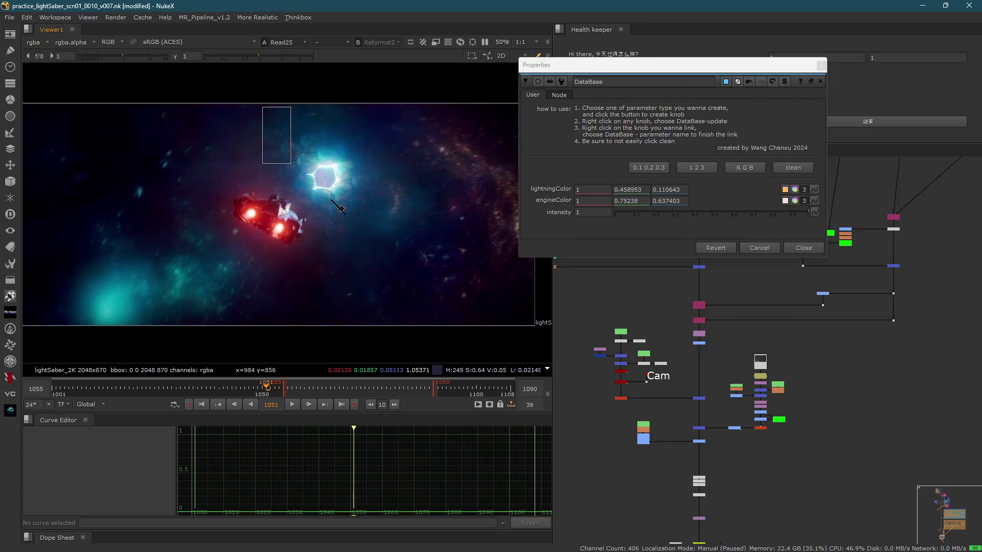
- Go to frame 1075 and examine the portal and lightning in the Reformat2 output, in full frame and up close
left_click(366, 388)
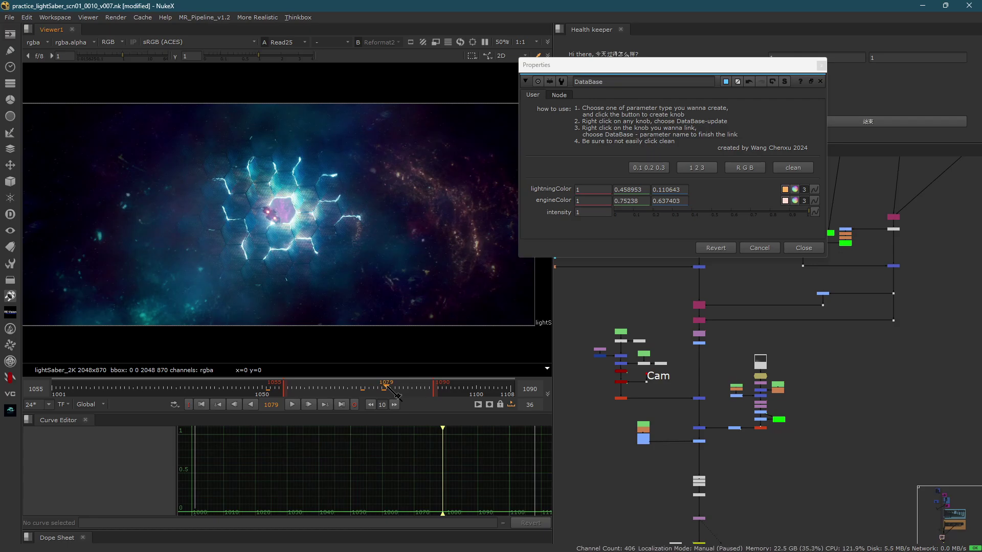
left_click_drag(367, 386, 371, 386)
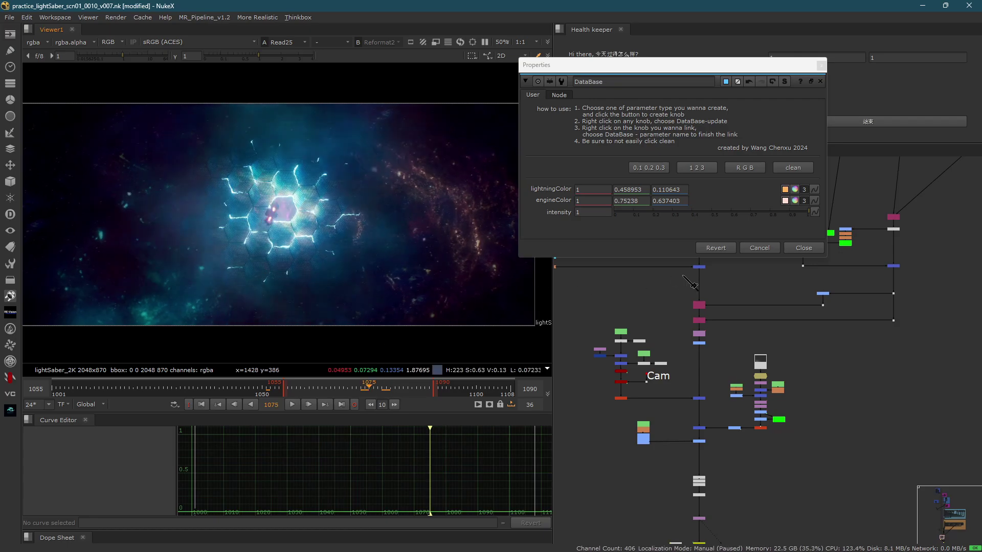
key("2")
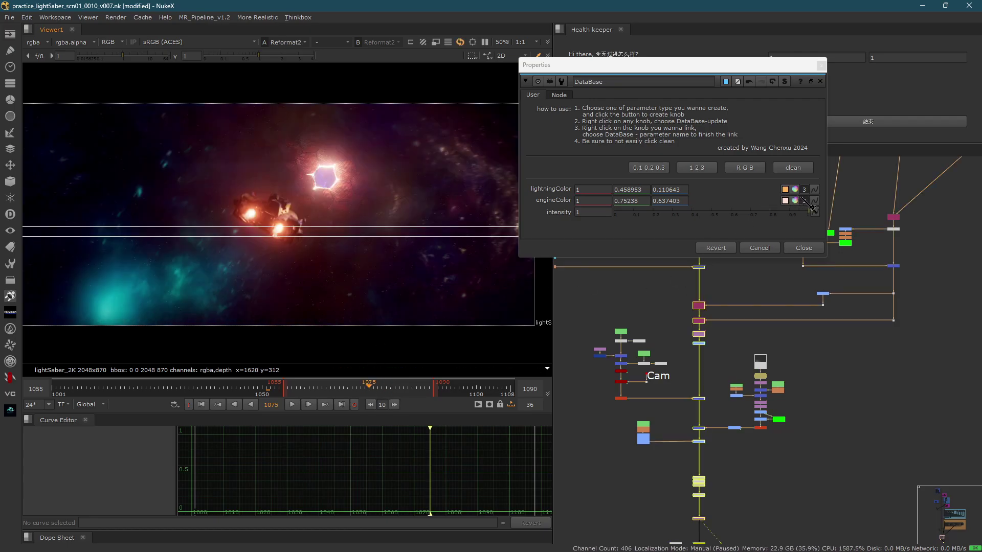
left_click(814, 194)
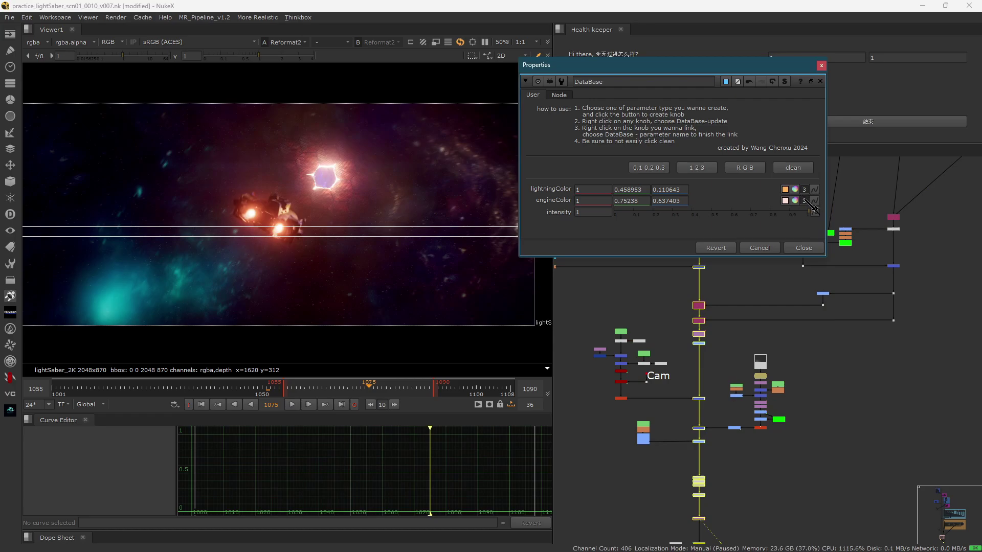
left_click(340, 207)
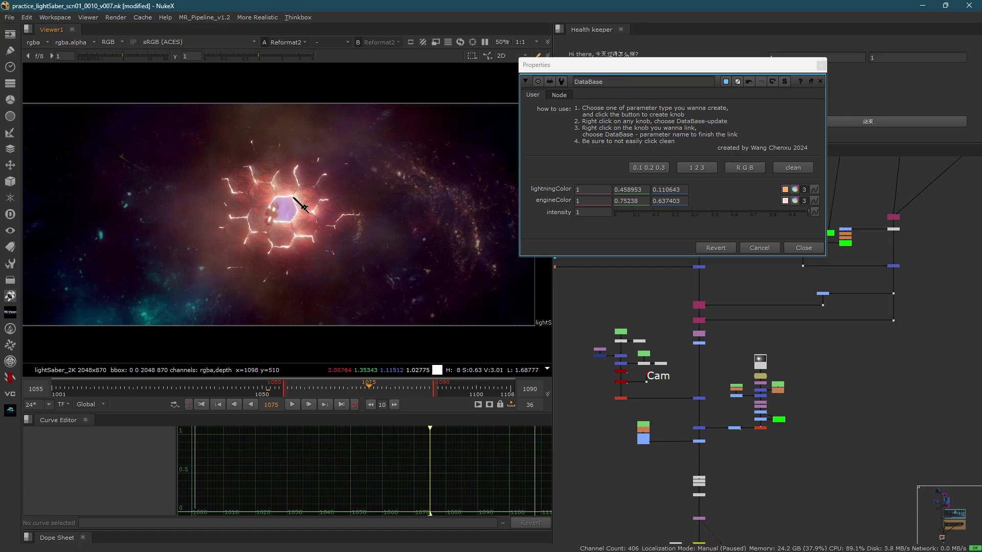
scroll(289, 217, "up", 1)
scroll(245, 198, "up", 5)
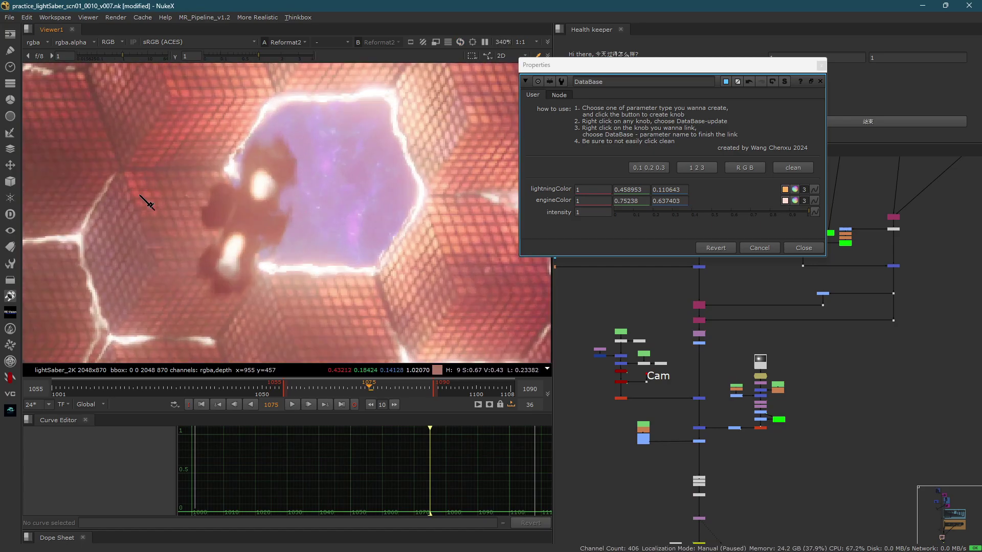
scroll(279, 167, "down", 3)
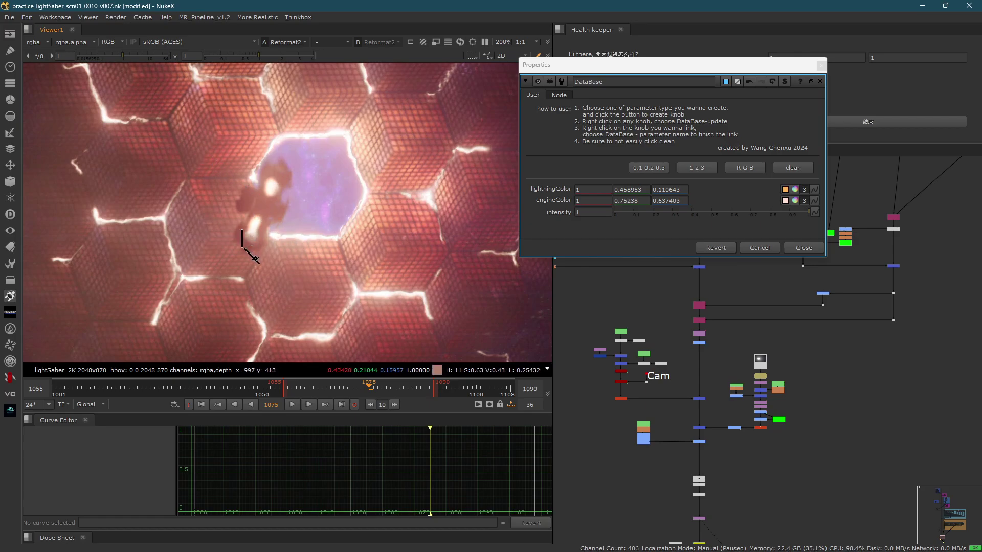
- Set the DataBase lightningColor to blue (0.219411, 0.583616, 1) with the colour picker
left_click(795, 189)
left_click(718, 310)
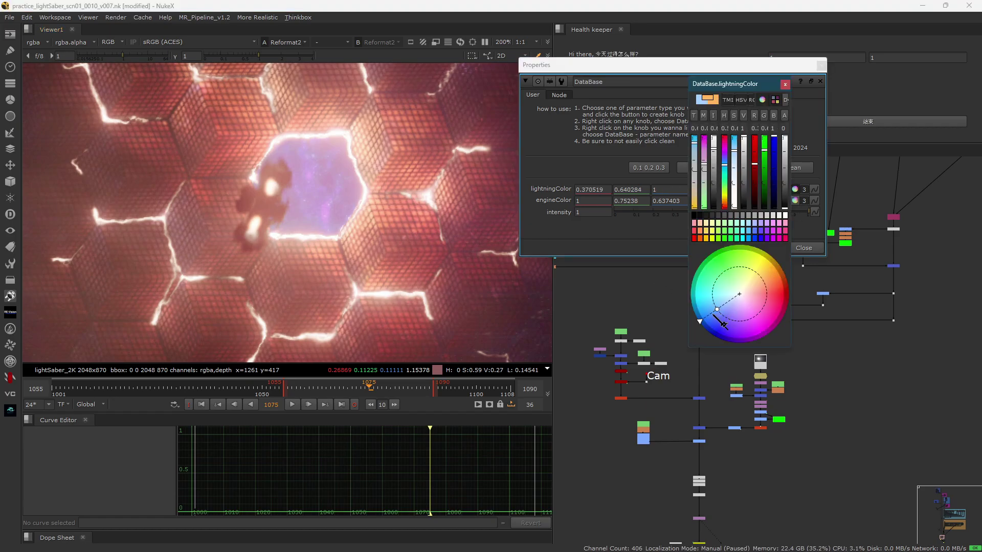
left_click_drag(717, 310, 711, 312)
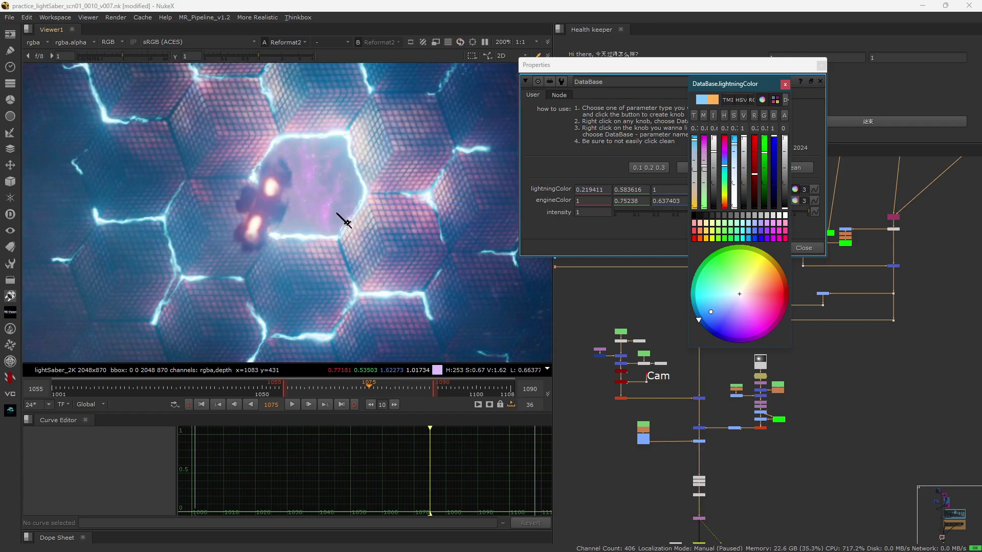
- Fit the whole frame in the viewer and compare the blue lightning with Read25
key("f")
left_click(355, 238)
key("2")
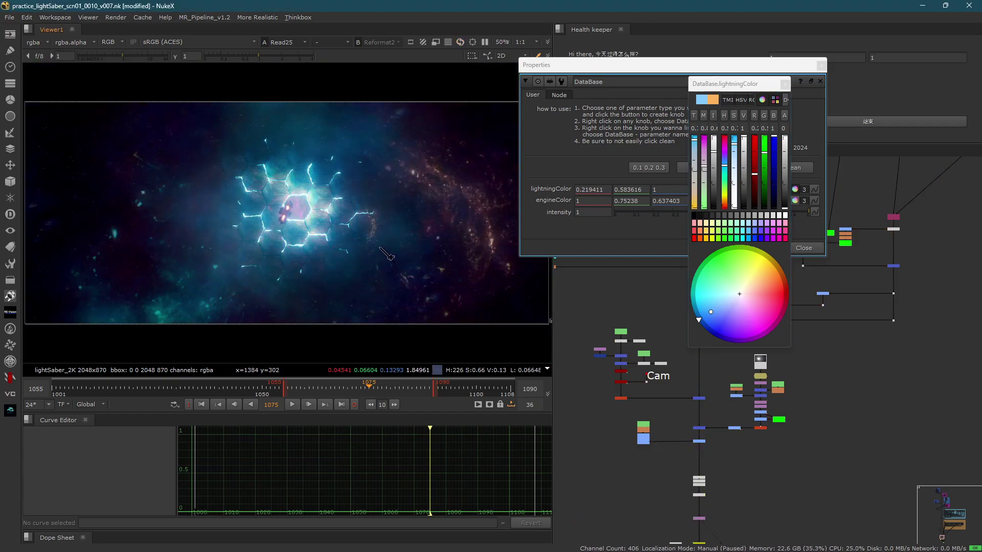
- Return to the Reformat2 output and set lightningColor to sky blue (0.244053, 0.660256, 1)
key("1")
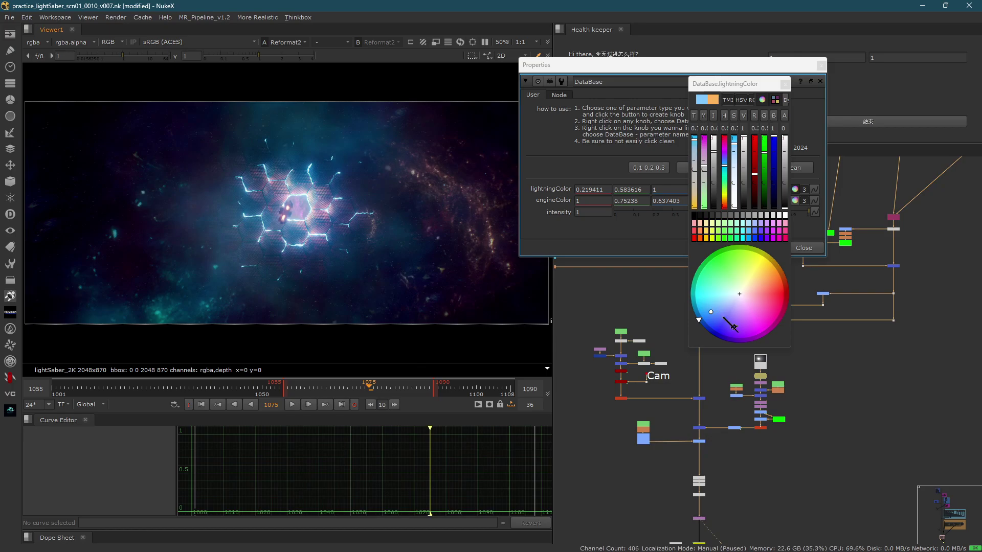
left_click_drag(724, 309, 720, 304)
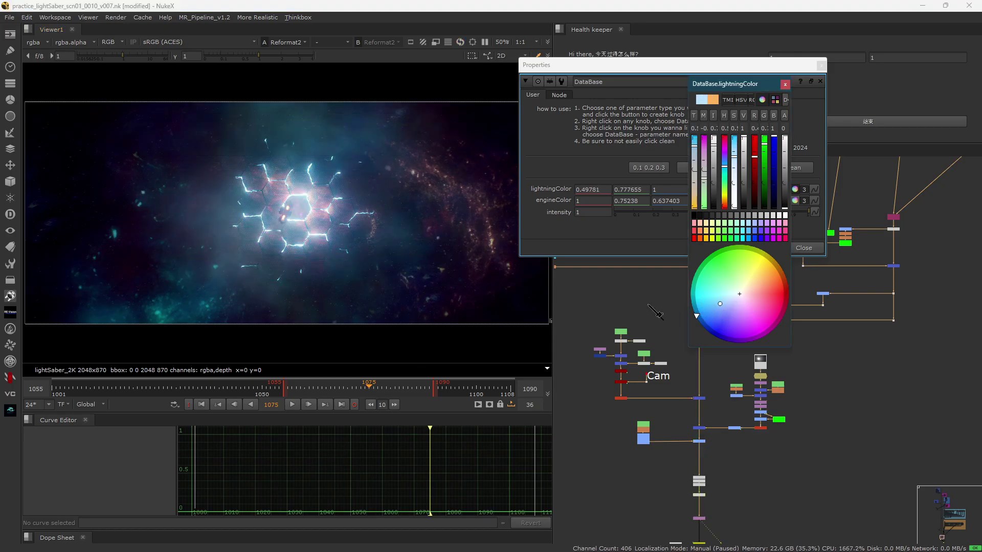
left_click(711, 309)
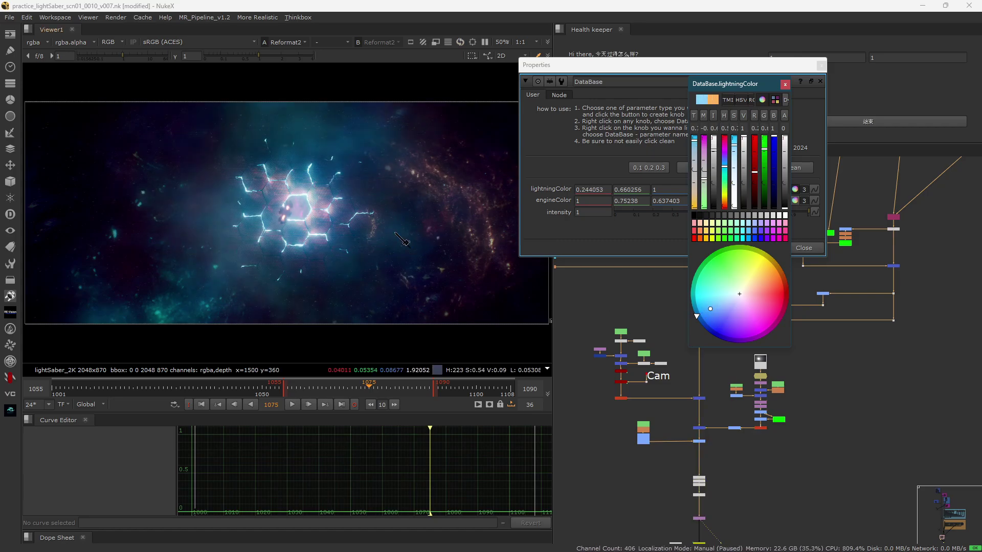
- Compare the sky-blue portal with Read25 at frame 1075, in full frame and up close
key("2")
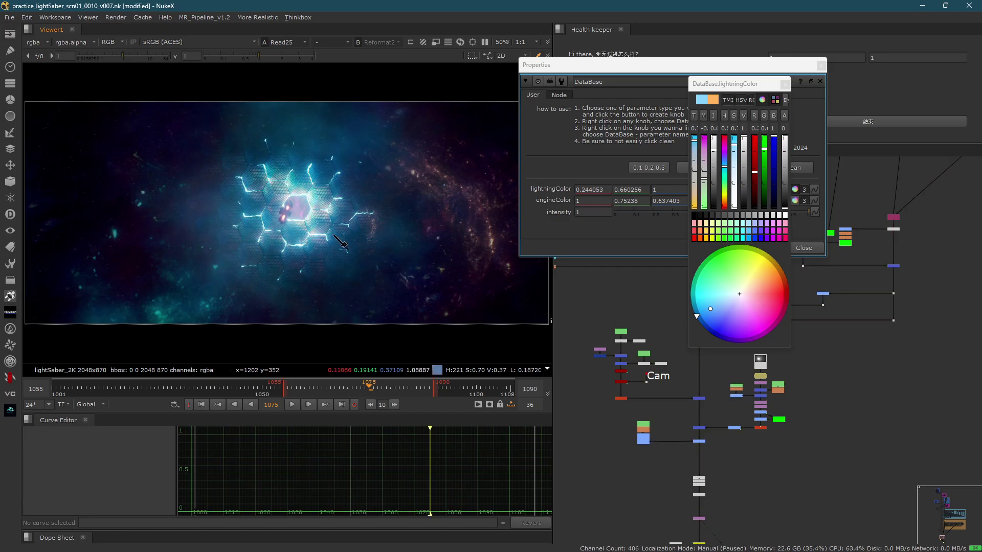
key("1")
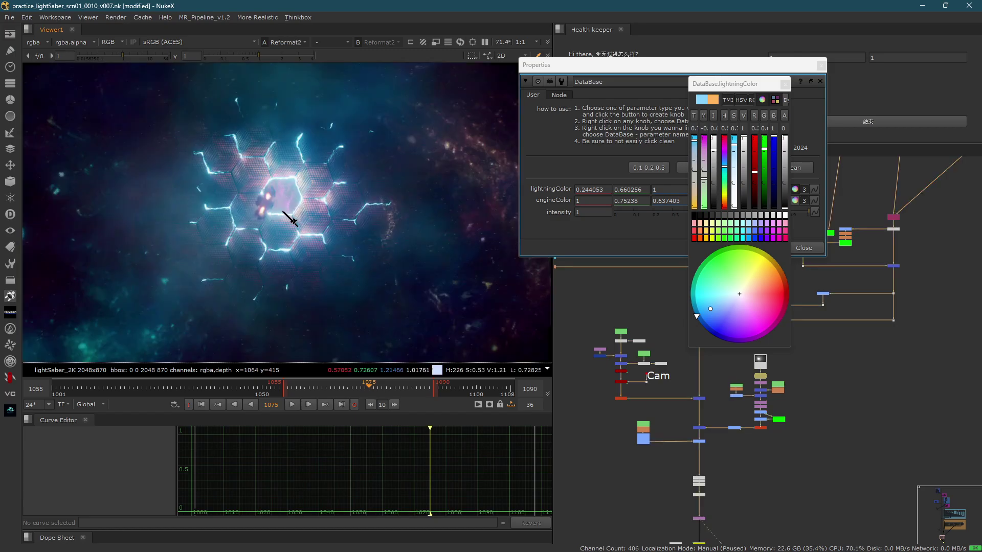
scroll(313, 219, "up", 4)
key("1")
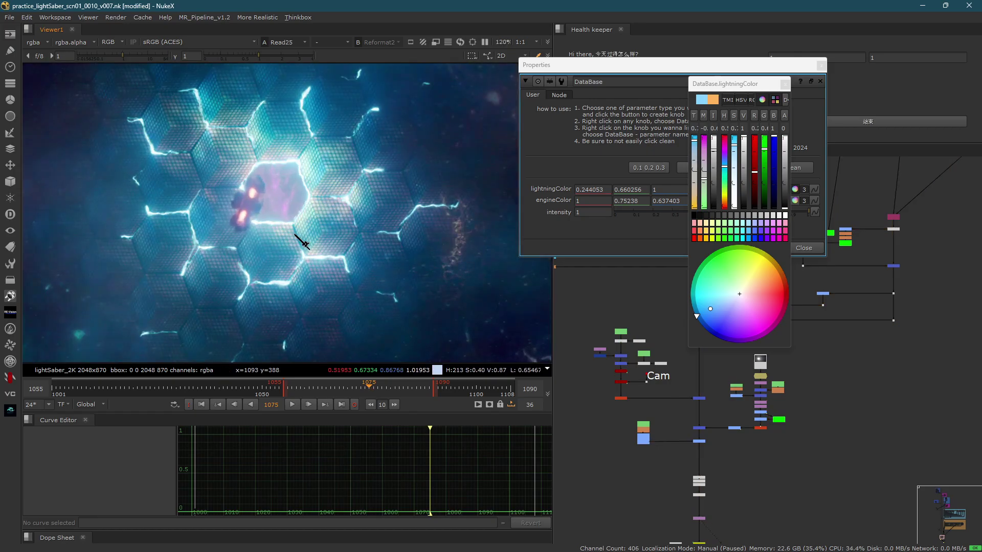
- Scrub Read25 back through frame 1062 to frame 1051 and compare the ship and portal with the Reformat2 output
left_click(314, 389)
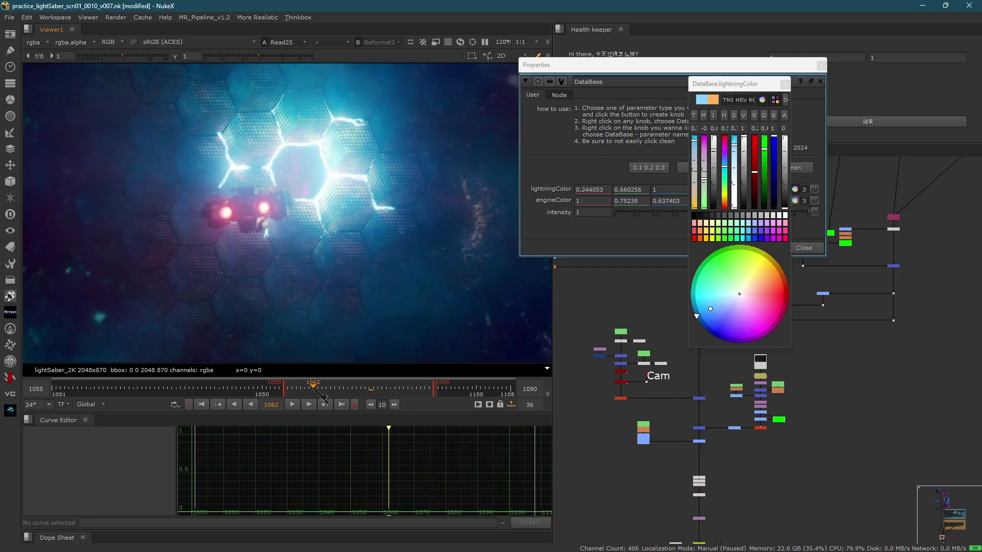
left_click_drag(315, 390, 285, 391)
left_click(267, 390)
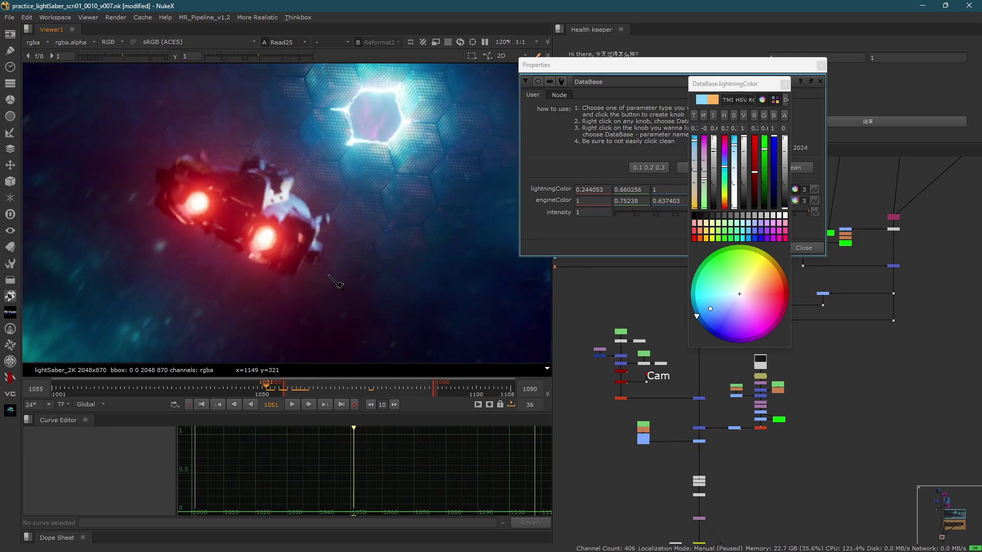
key("1")
left_click_drag(245, 161, 388, 254)
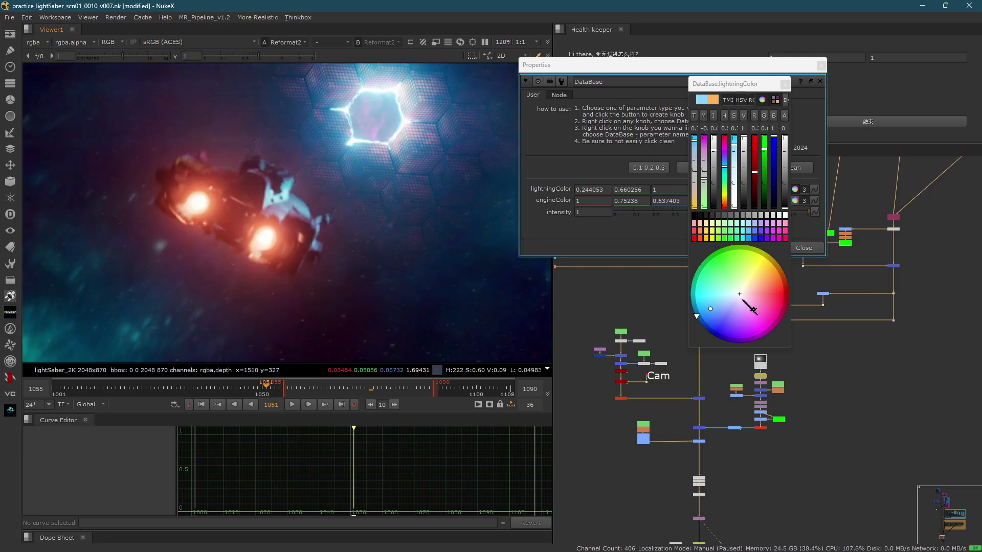
- Fit the whole frame in the viewer and close the DataBase properties and the lightningColor colour picker
key("f")
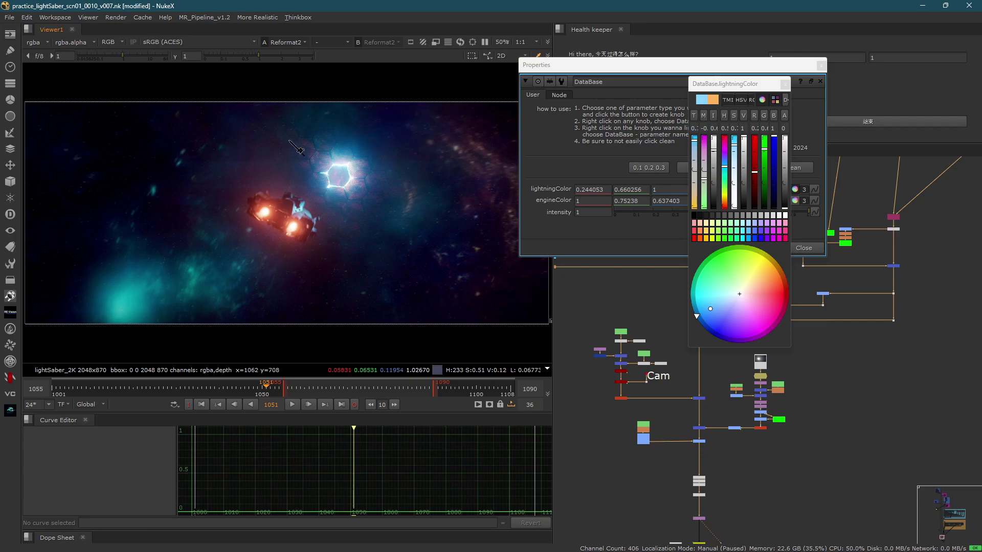
left_click(582, 246)
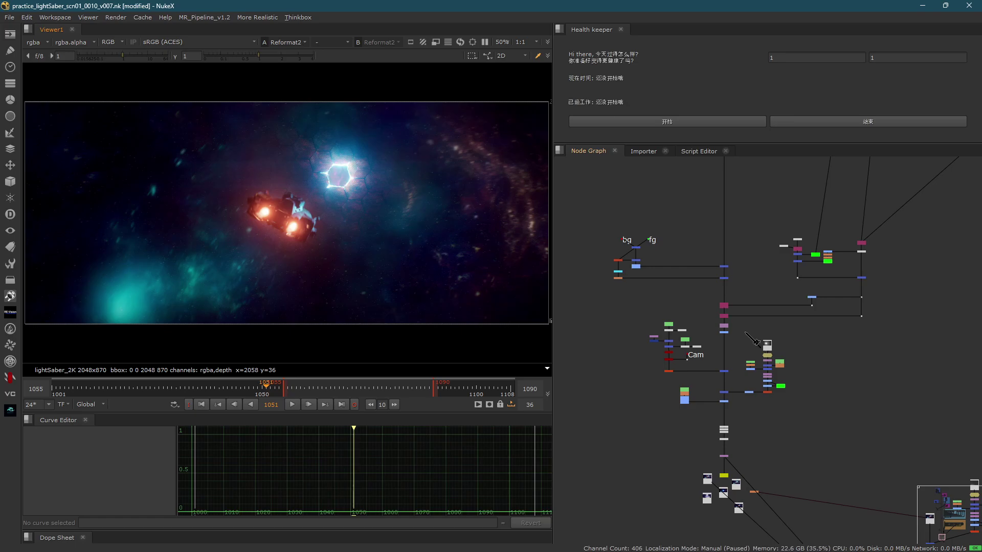
key("alt+Tab")
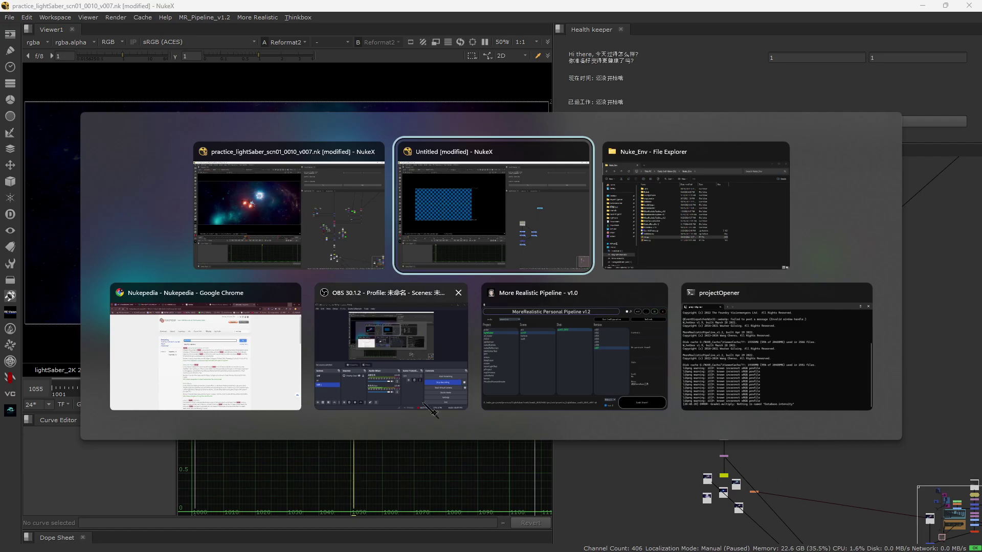
left_click(430, 410)
left_click(568, 306)
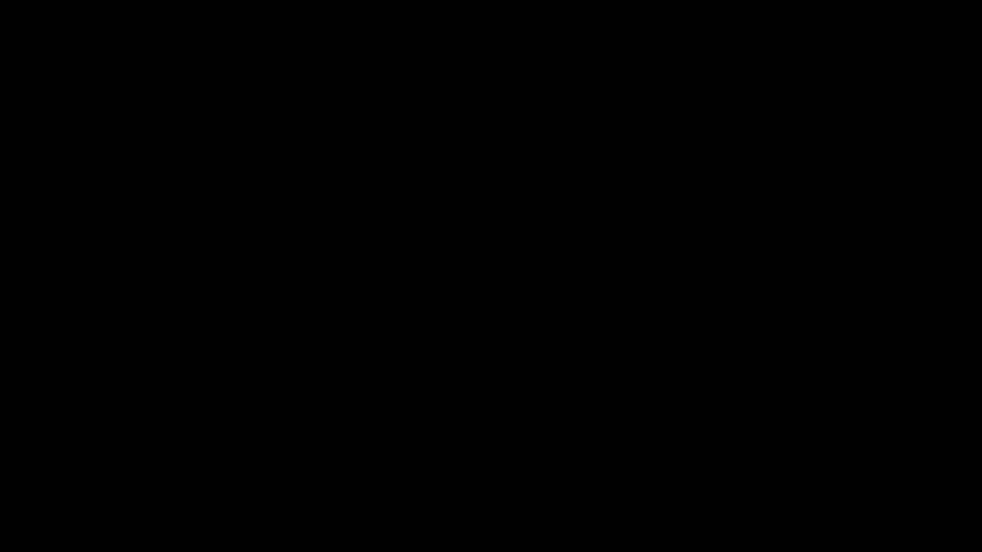